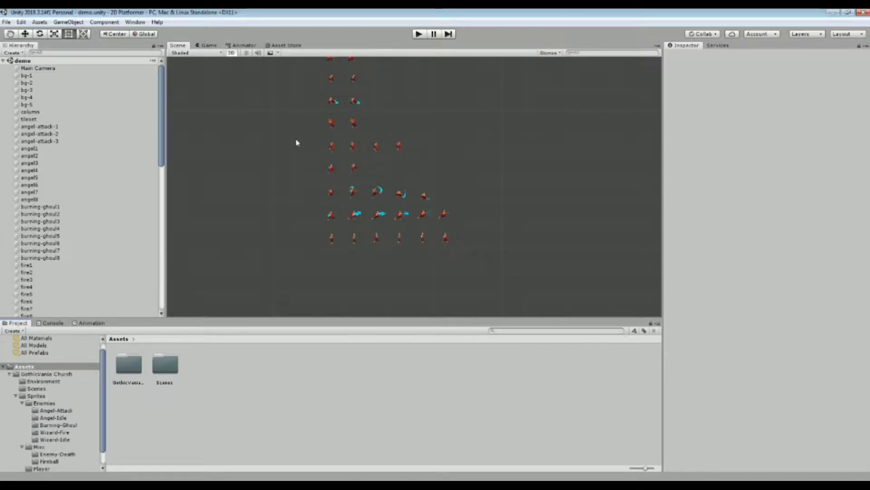
- Inside GothicVania Church, move Environment into Sprites, then move Sprites up to the Assets root
middle_click_drag(379, 138, 402, 276)
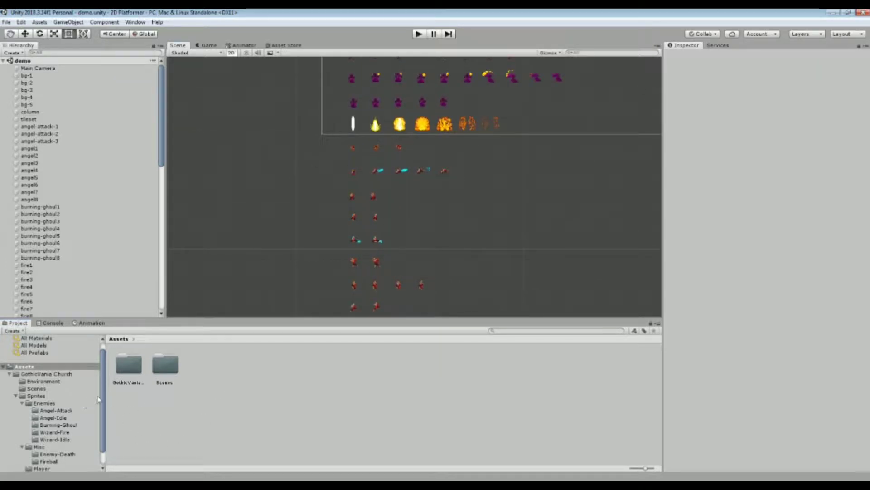
double_click(127, 372)
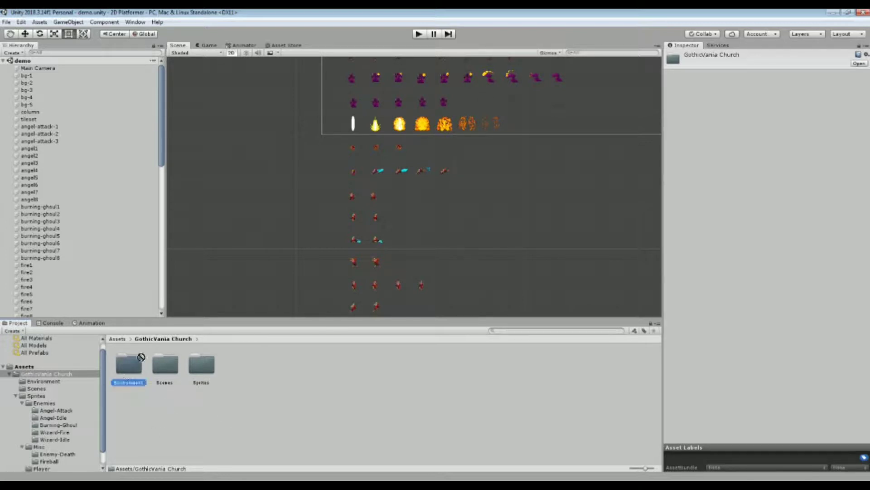
left_click_drag(141, 357, 201, 365)
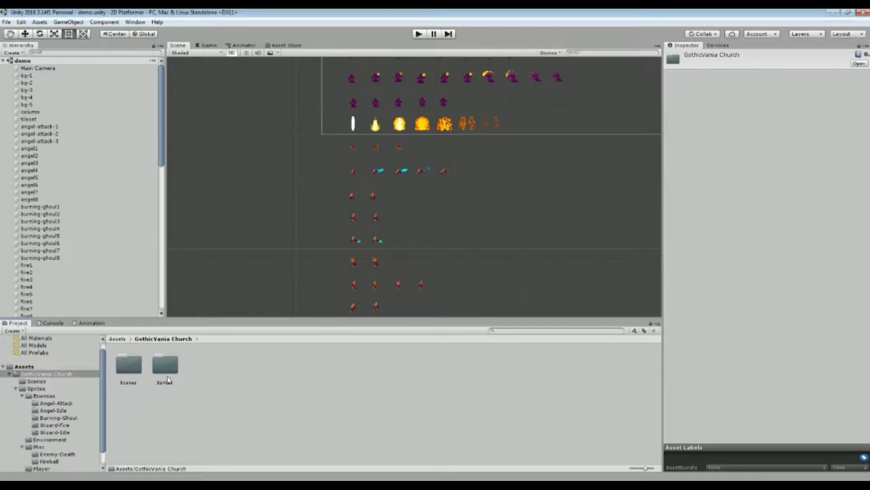
left_click_drag(166, 382, 41, 373)
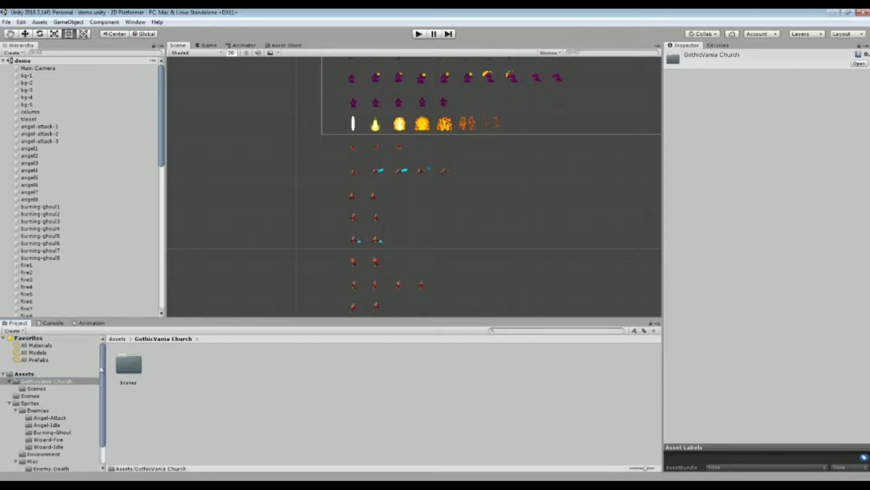
left_click(117, 338)
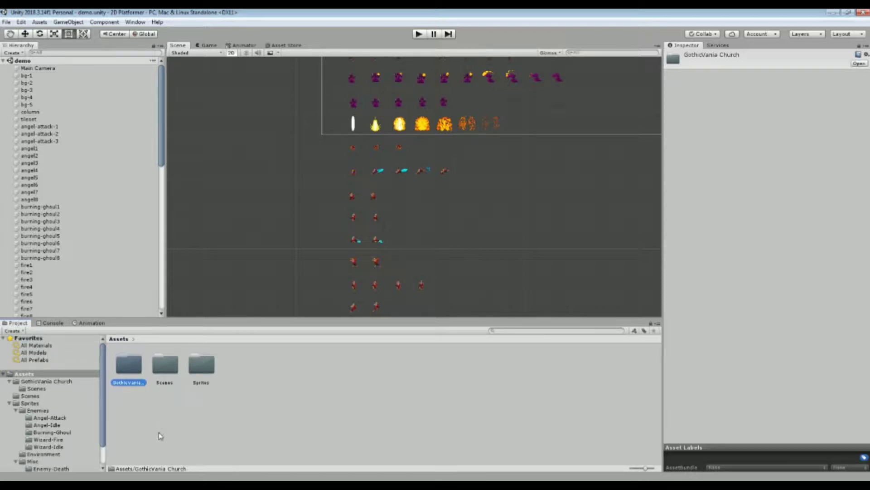
- Delete the GothicVania Church folder and open SampleScene from the Scenes folder
key("Delete")
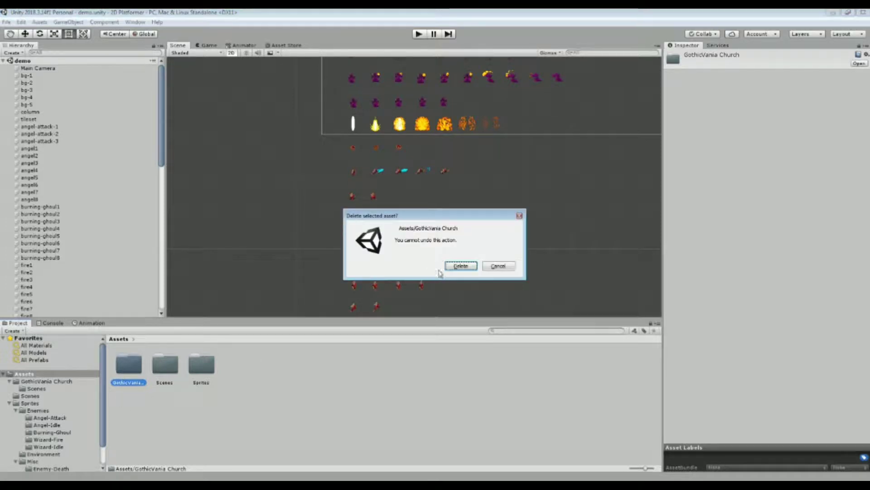
left_click(449, 268)
double_click(125, 366)
double_click(128, 358)
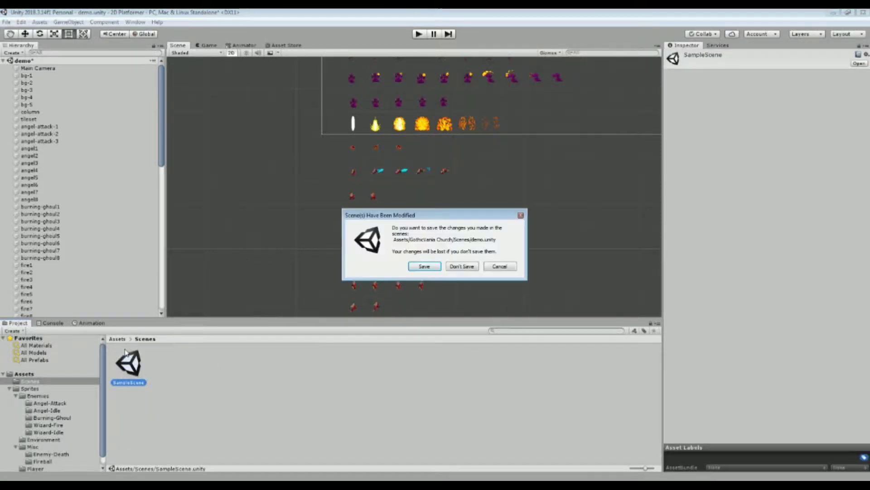
left_click(419, 265)
- Rename the SampleScene asset to 'main'
right_click(130, 379)
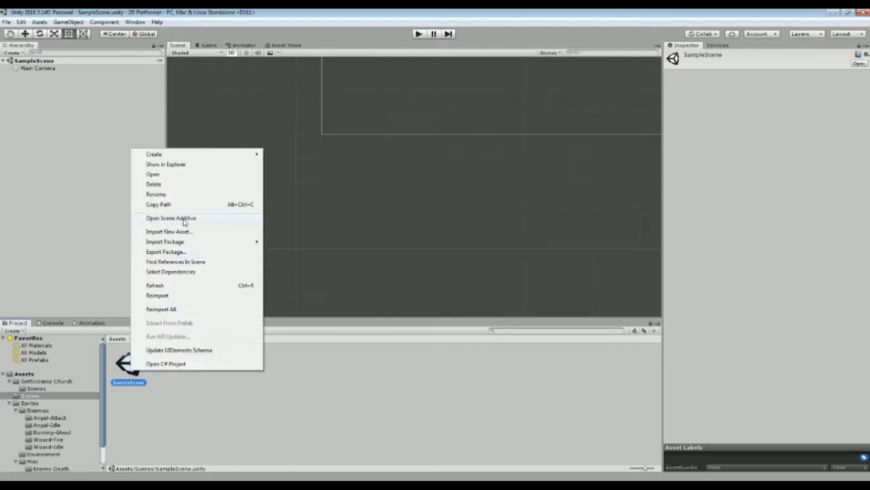
left_click(175, 200)
type("m")
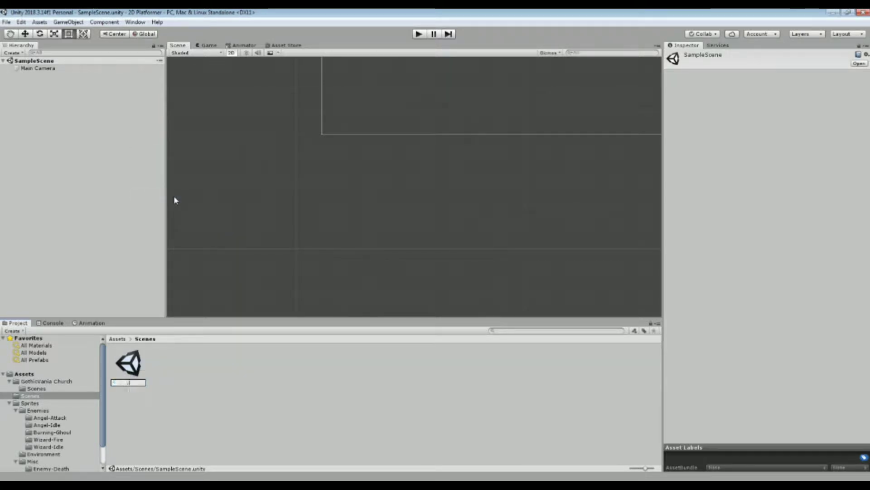
type("ain")
key("Return")
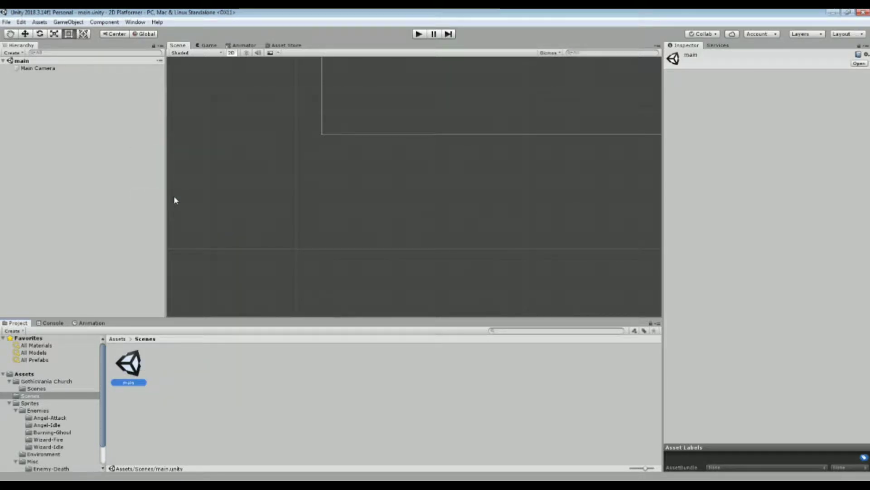
- Drag the walk1 sprite from Sprites/Player into the Scene view
left_click(117, 339)
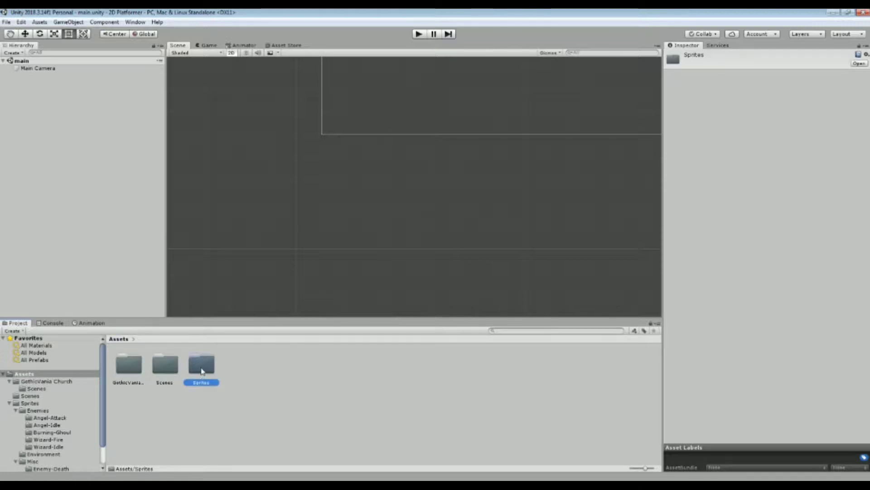
double_click(202, 363)
double_click(237, 364)
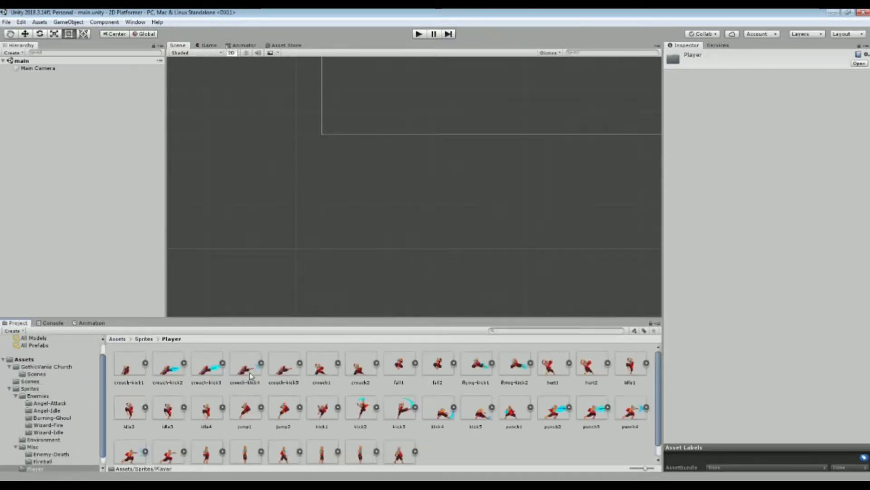
scroll(330, 364, "down", 1)
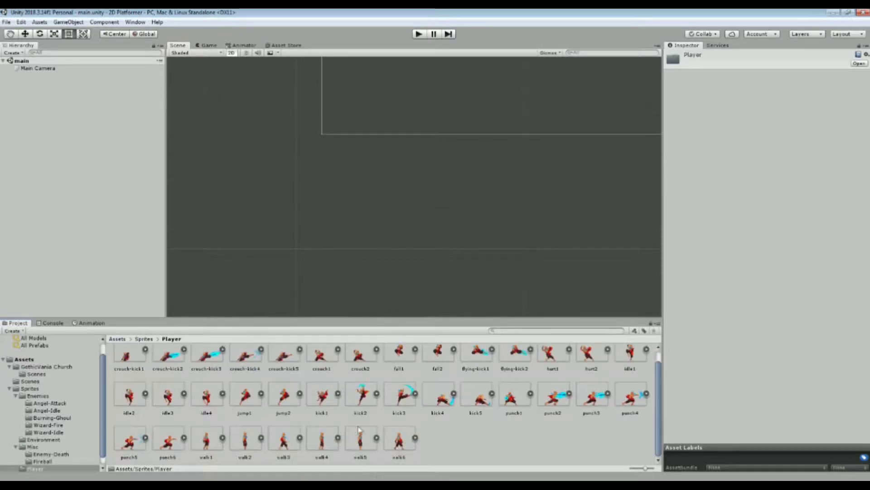
left_click_drag(204, 446, 450, 132)
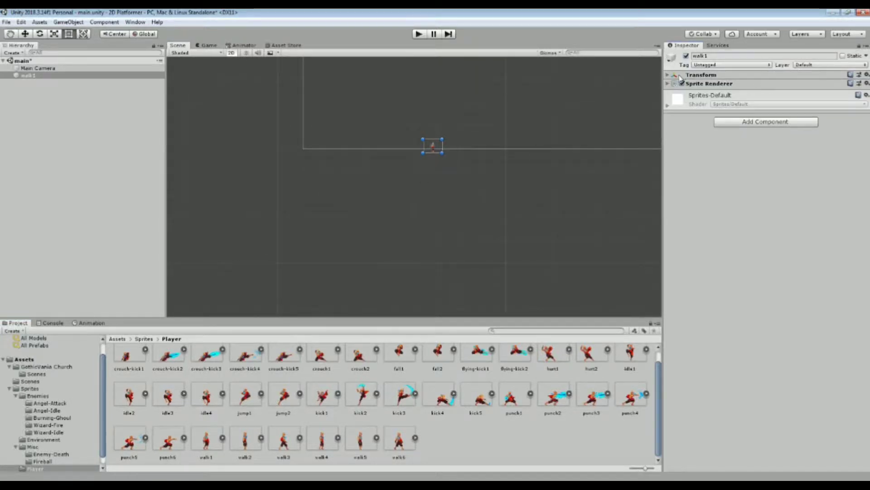
- Set the walk1 sprite's Transform Position X to 0
left_click(776, 82)
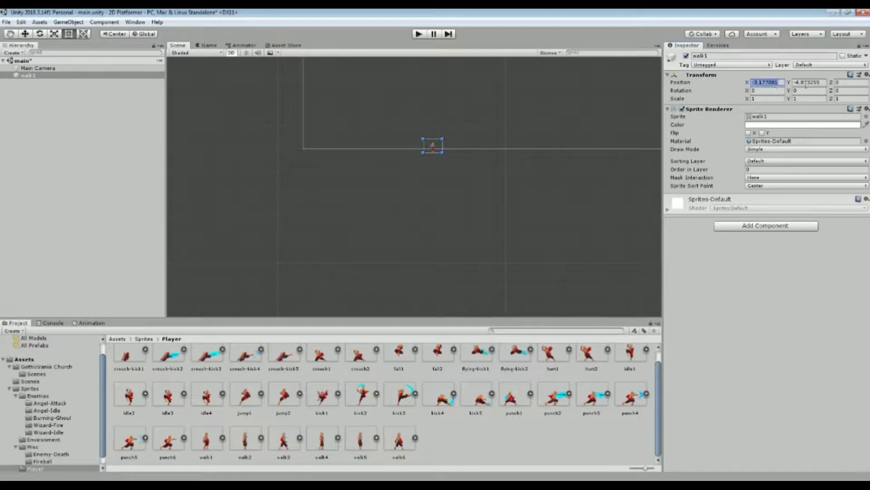
type("0")
key("Tab")
- Set walk1's Position Y to 0 and the Main Camera Size to 0.75, checking the Game view
type("0")
double_click(58, 68)
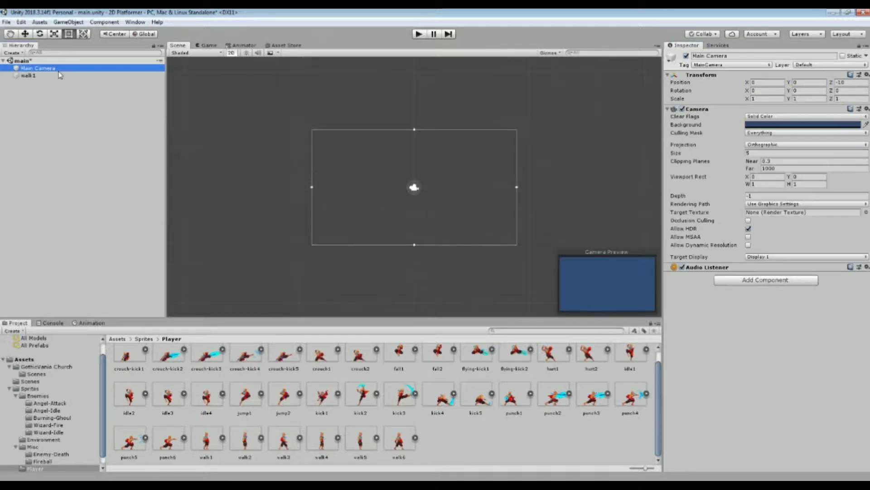
left_click(753, 154)
type("6")
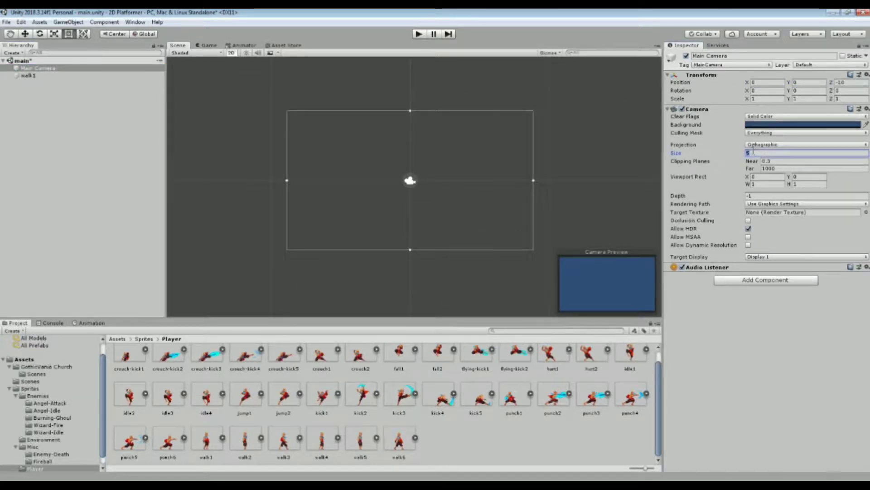
type("1")
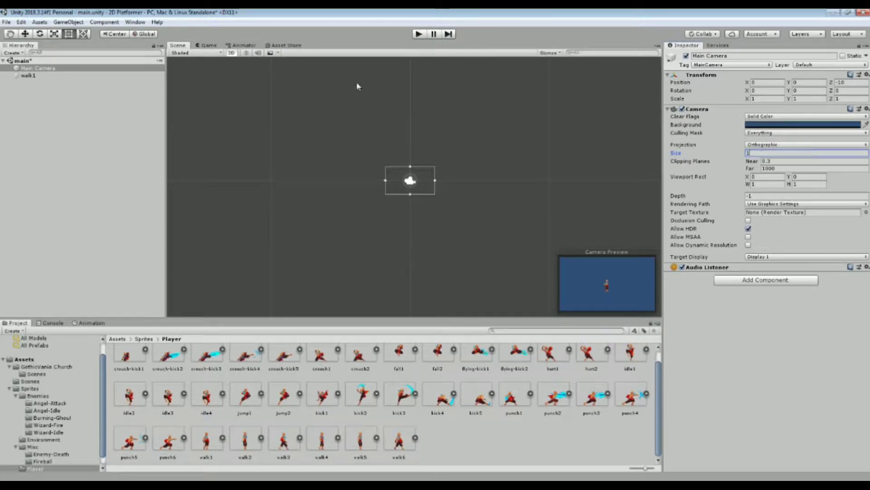
left_click(219, 48)
left_click(756, 154)
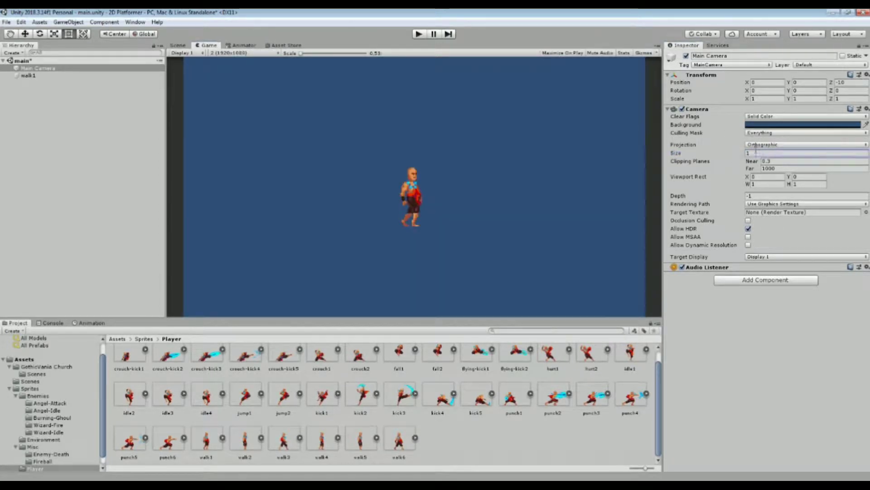
type("0")
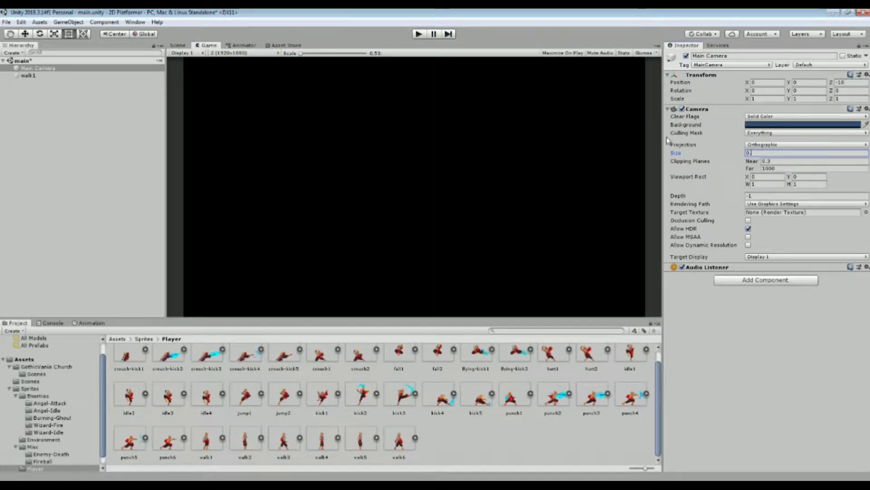
type(".75")
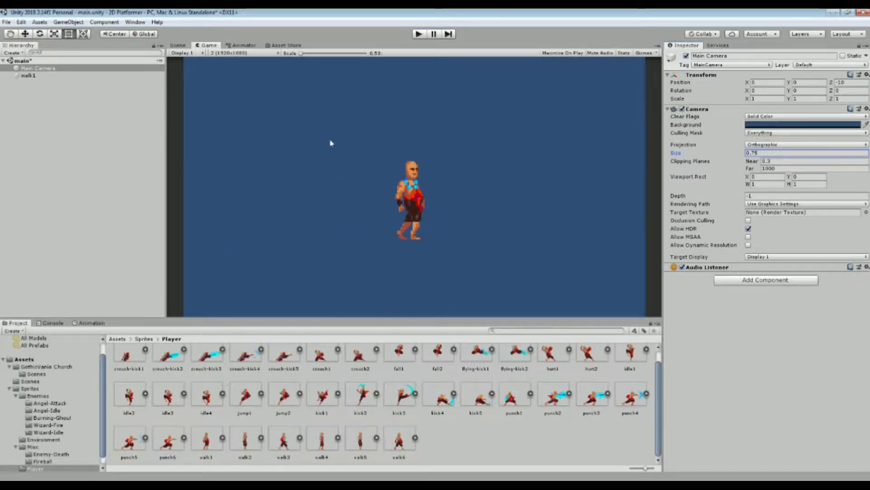
- Return to the Scene view and navigate back to the Sprites folder
left_click(178, 45)
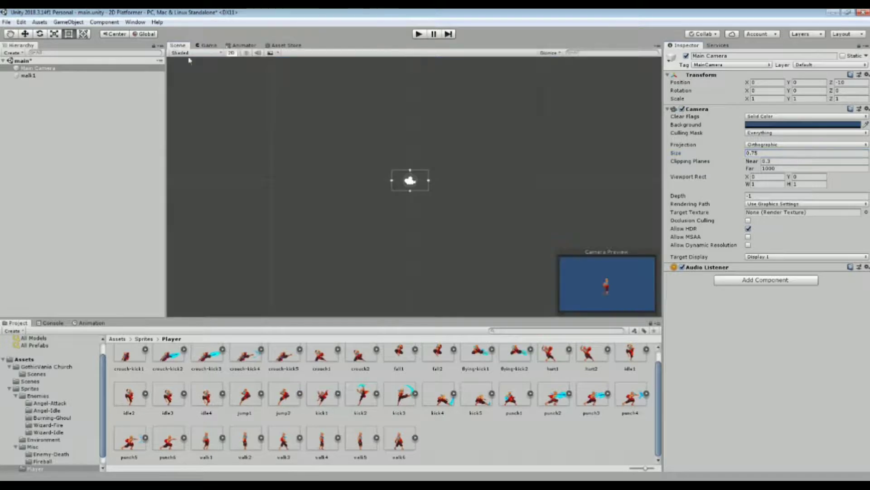
scroll(408, 183, "up", 2)
scroll(412, 186, "up", 3)
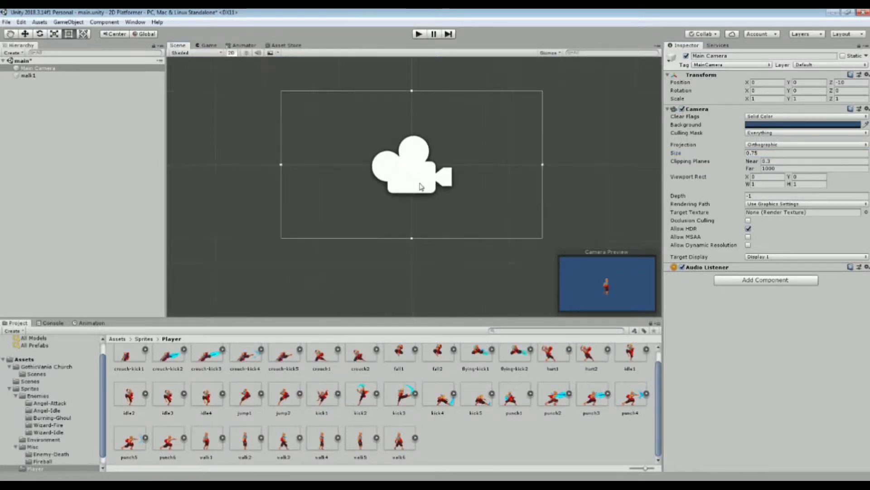
scroll(431, 183, "up", 1)
scroll(408, 226, "up", 1)
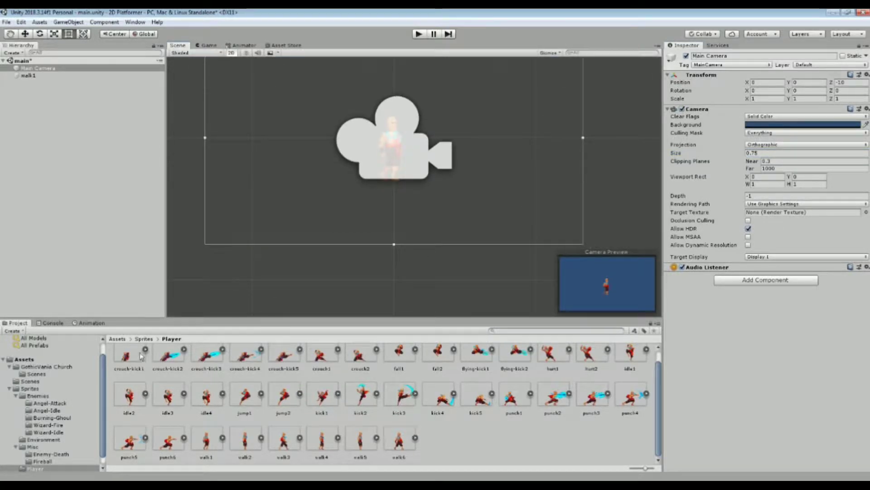
left_click(143, 340)
- Open the Environment folder and select the tileset image to view its import settings
left_click(165, 382)
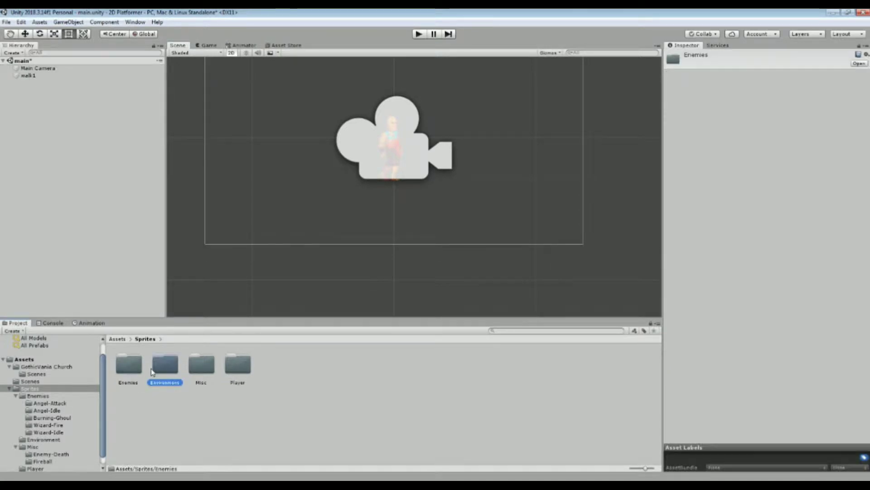
double_click(168, 375)
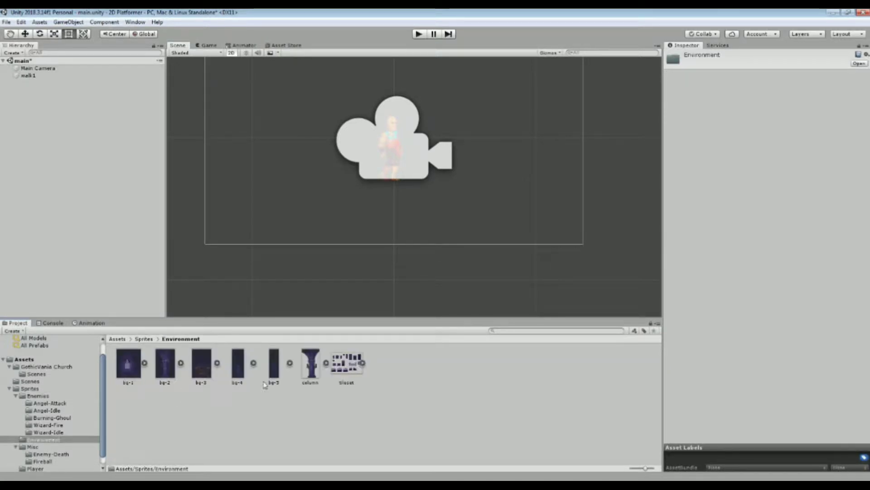
left_click(347, 369)
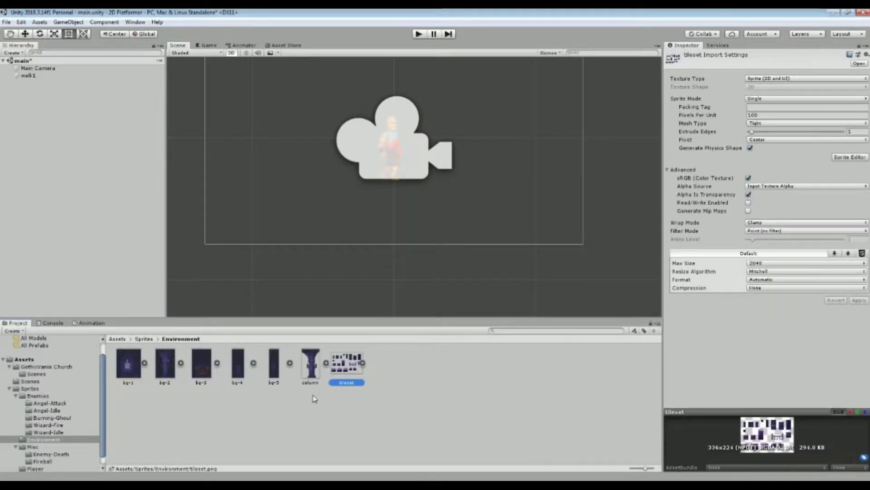
left_click(362, 362)
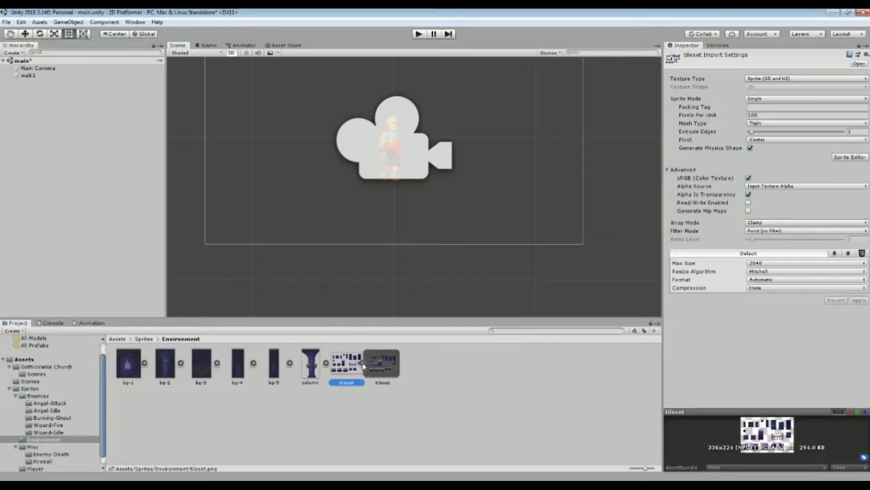
left_click(362, 365)
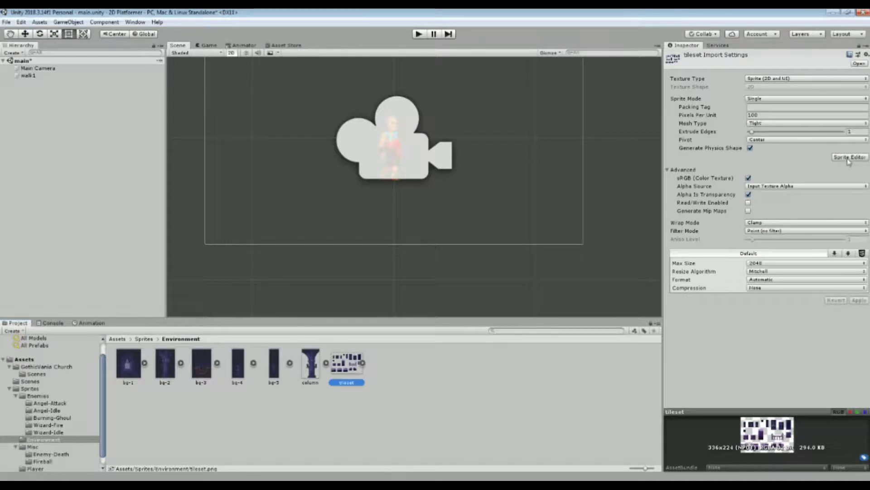
- Set the tileset's Sprite Mode to Multiple, apply it, and open the Sprite Editor
left_click(777, 100)
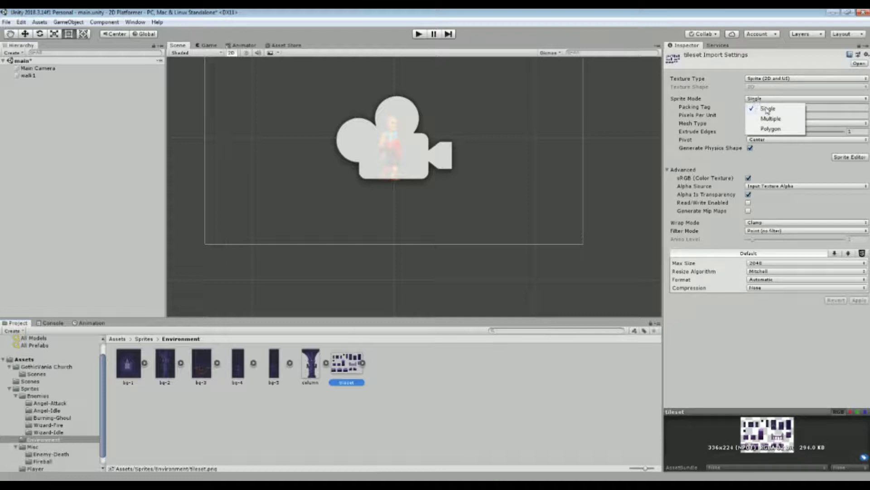
left_click(785, 119)
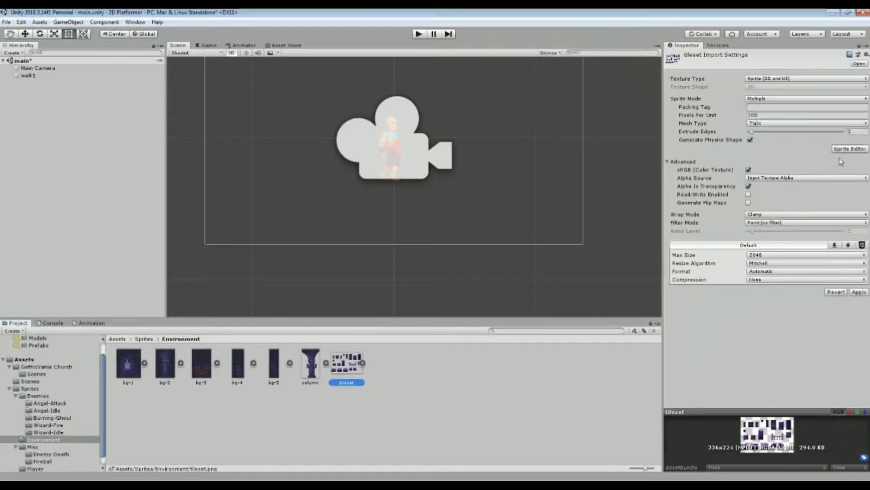
left_click(847, 151)
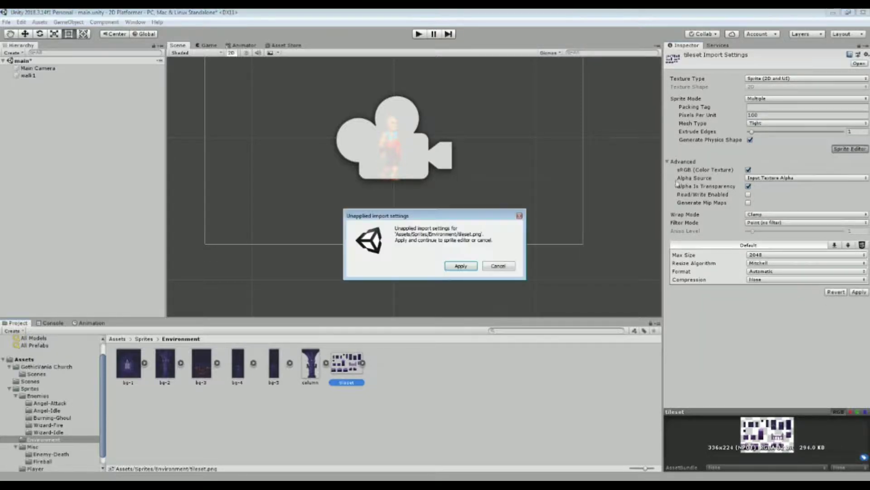
left_click(463, 270)
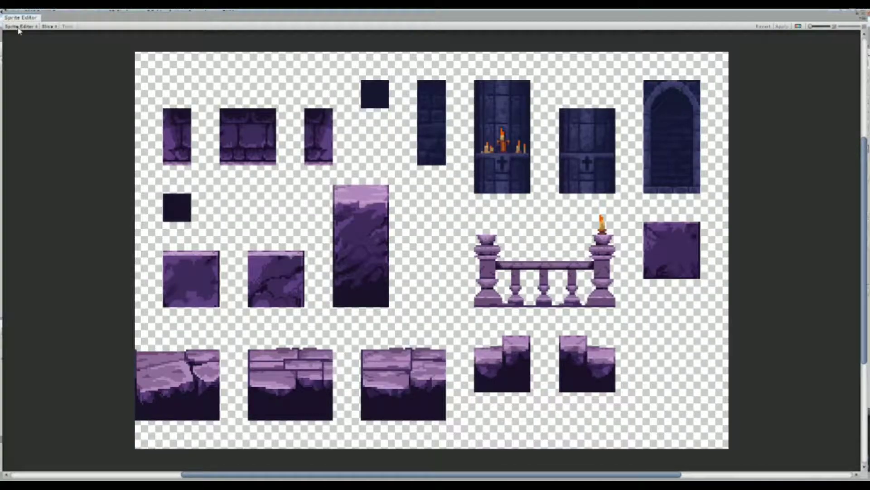
- Automatically slice the tileset and inspect the top-row sprites such as tileset_6
left_click(18, 27)
left_click(49, 27)
left_click(48, 27)
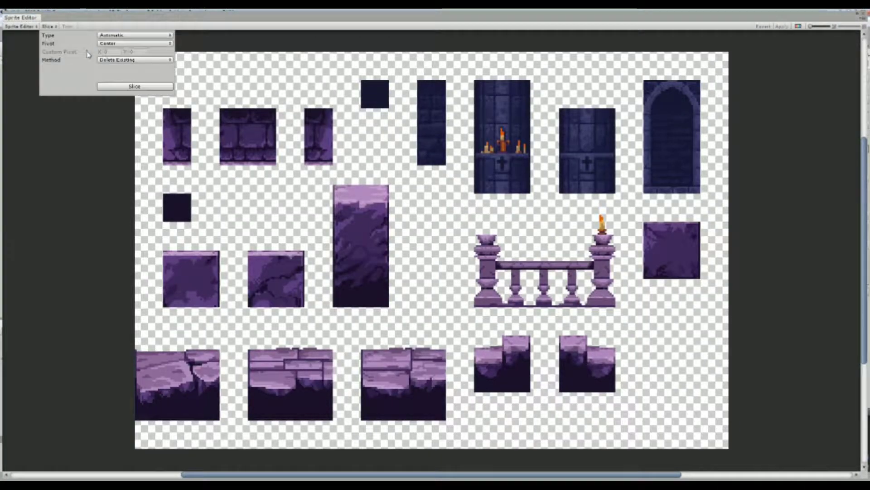
left_click(150, 87)
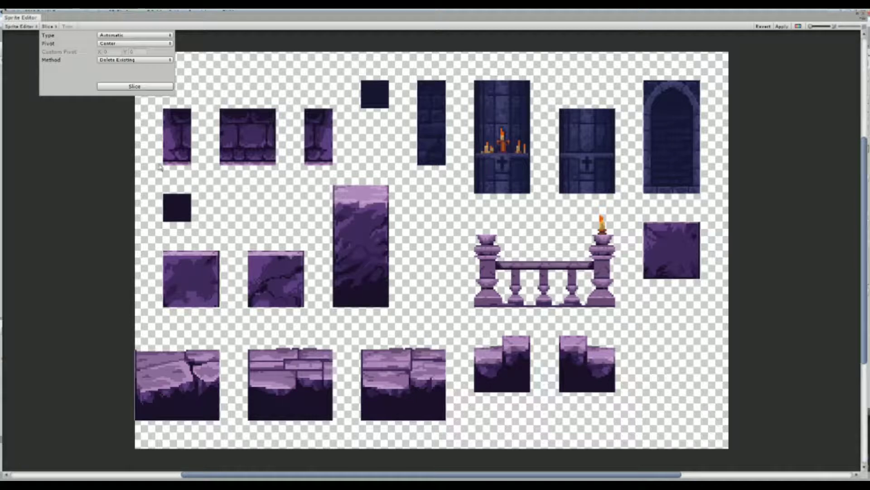
left_click(182, 148)
left_click(181, 141)
left_click(240, 149)
left_click(315, 139)
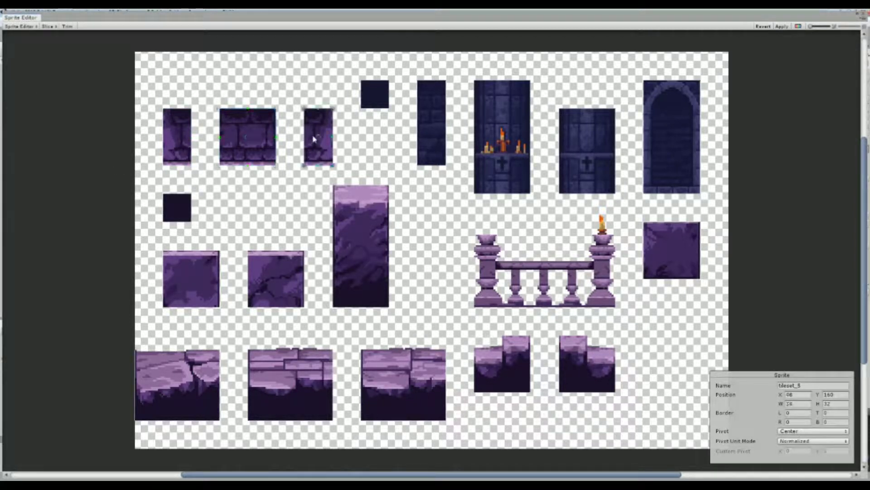
left_click(314, 139)
- Apply the slicing and expand the tileset to list tileset_0 through tileset_18
left_click(782, 27)
left_click(863, 13)
left_click(321, 404)
left_click(363, 363)
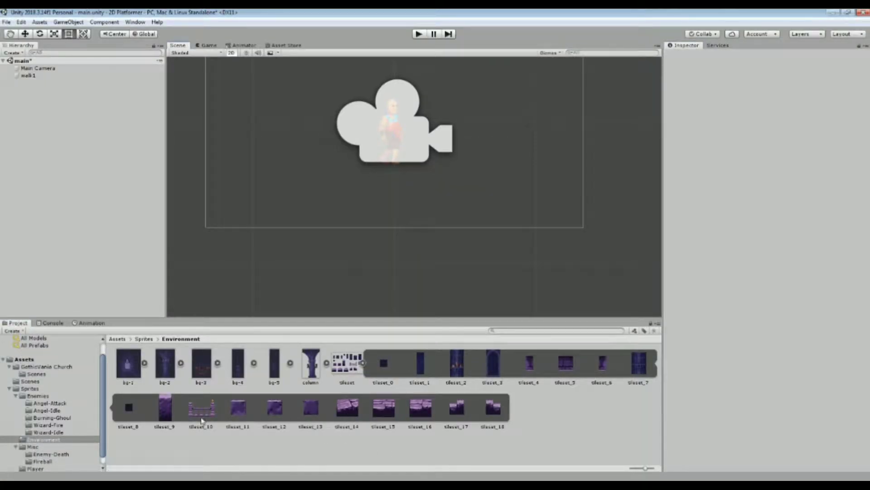
- Place the tileset_9 pillar in the scene and set its Position X to 0
left_click_drag(168, 416, 393, 217)
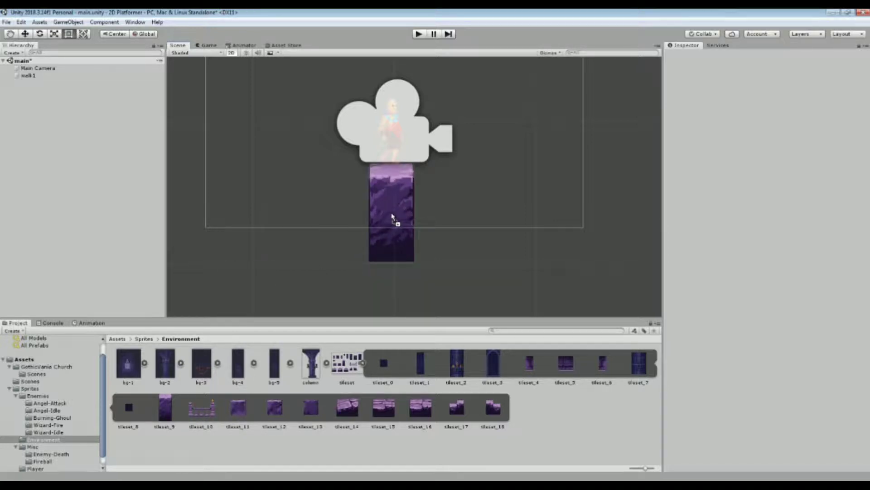
scroll(499, 199, "up", 1)
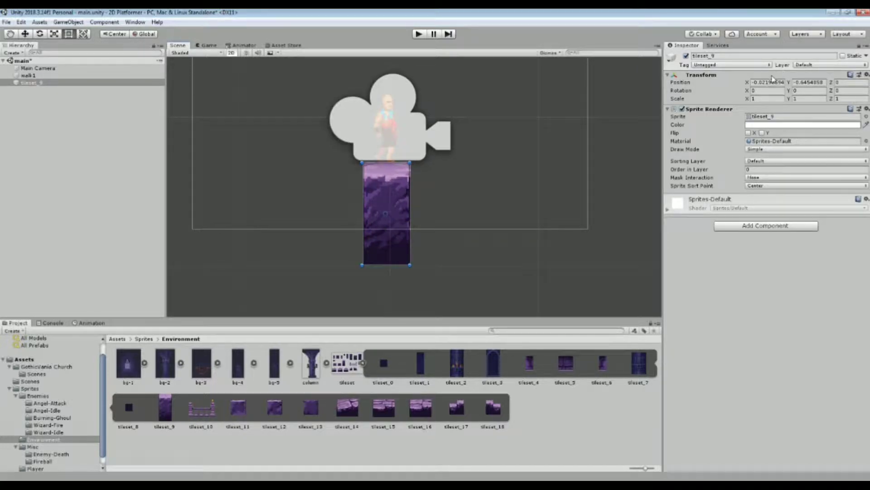
left_click(769, 82)
key("BackSpace")
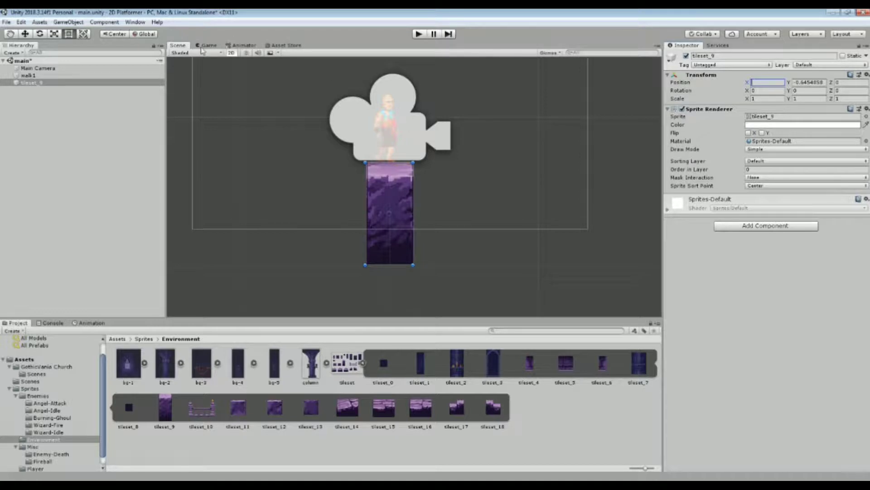
left_click(205, 45)
- Set the pillar's Position Y to -0.65, then select and duplicate it
left_click(809, 82)
type("-0.61")
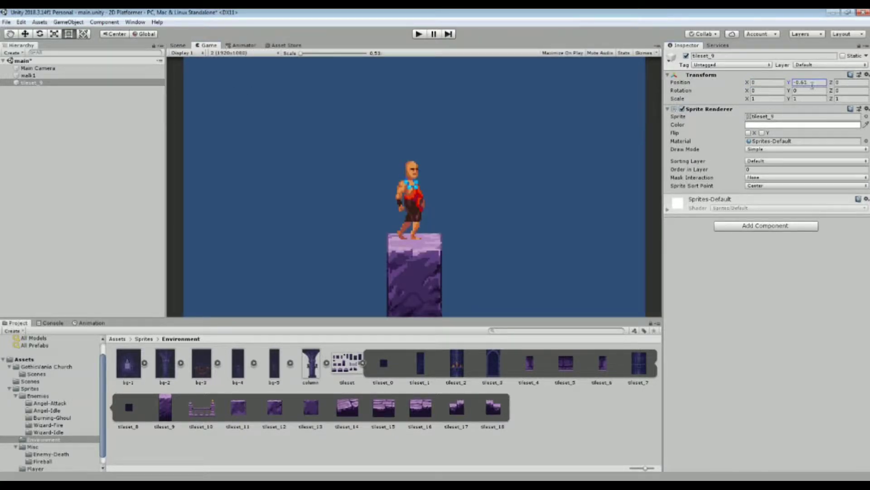
key("BackSpace")
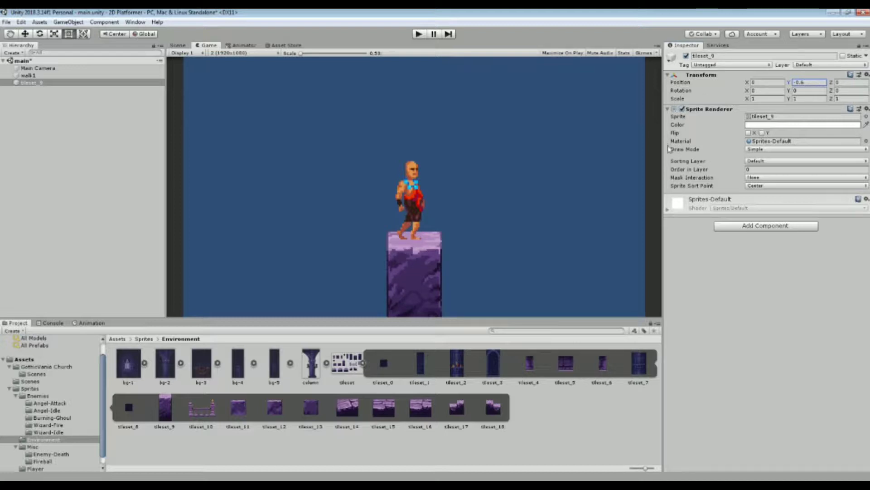
left_click(821, 82)
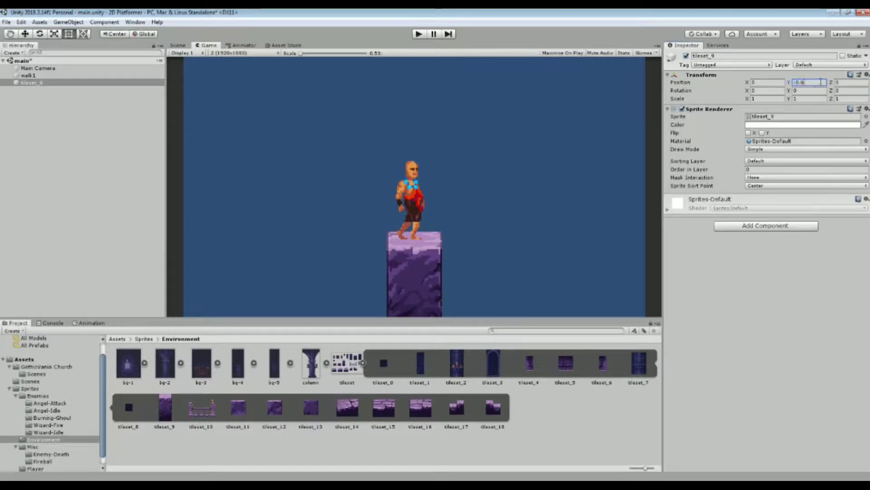
type("3")
key("BackSpace")
type("5")
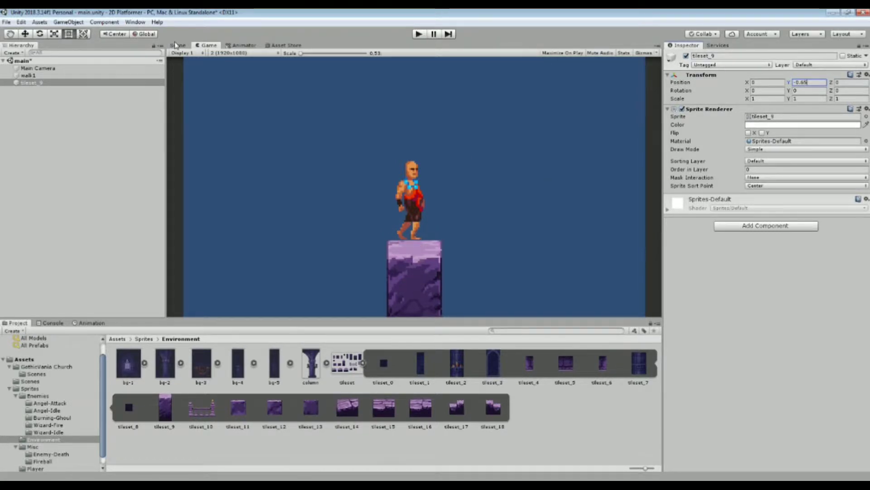
left_click(177, 46)
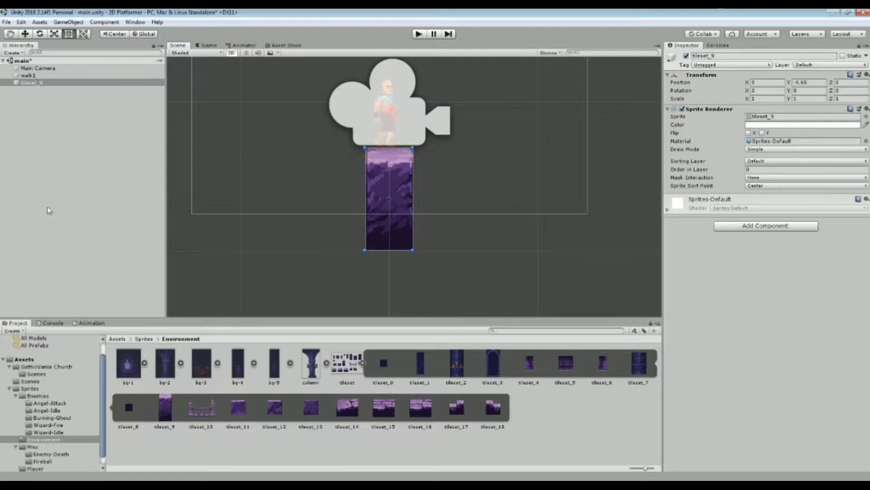
left_click(62, 82)
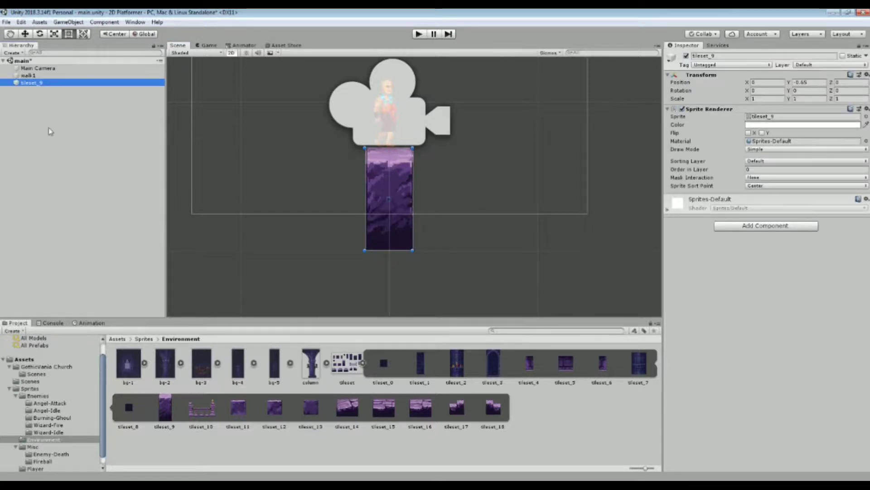
key("ctrl+d")
- Shift the duplicate pillar right, undo stray extra copies, and duplicate the original again
left_click(765, 82)
type("6")
key("Return")
scroll(539, 179, "up", 1)
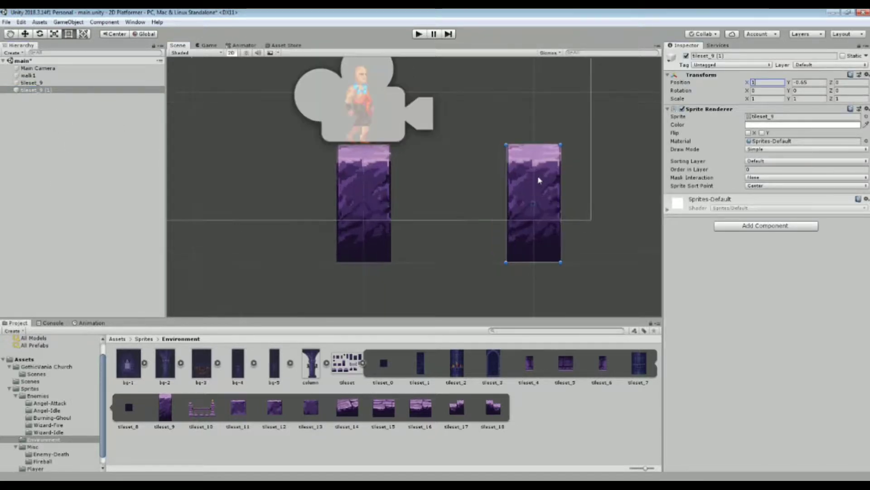
left_click(53, 98)
left_click(46, 91)
key("ctrl+d")
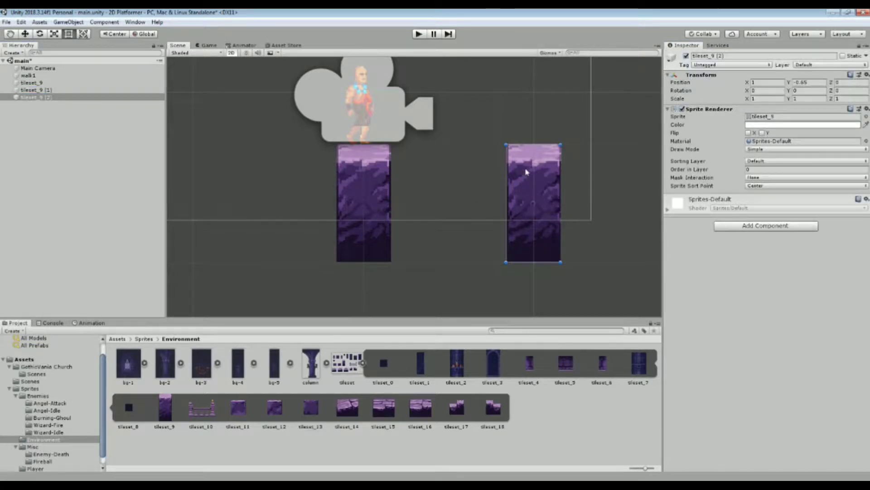
left_click_drag(525, 171, 411, 173)
key("ctrl+z")
key("ctrl+z")
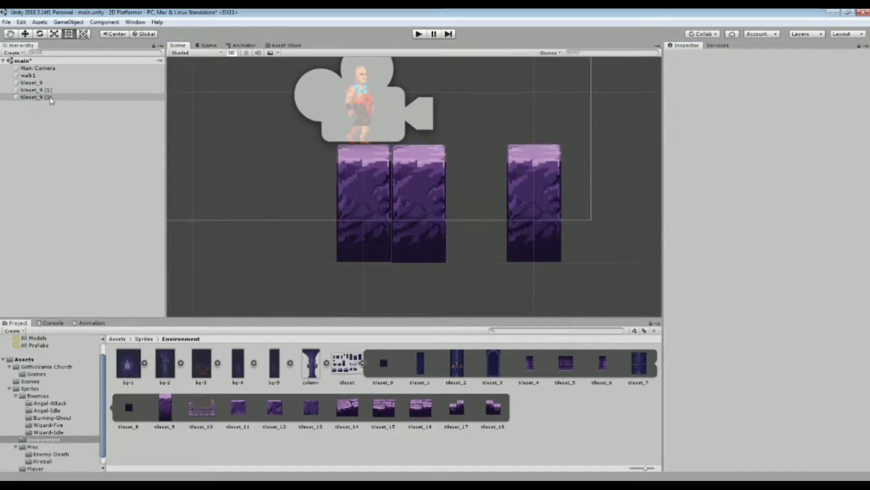
key("ctrl+z")
key("ctrl+z")
key("ctrl+z")
key("ctrl+d")
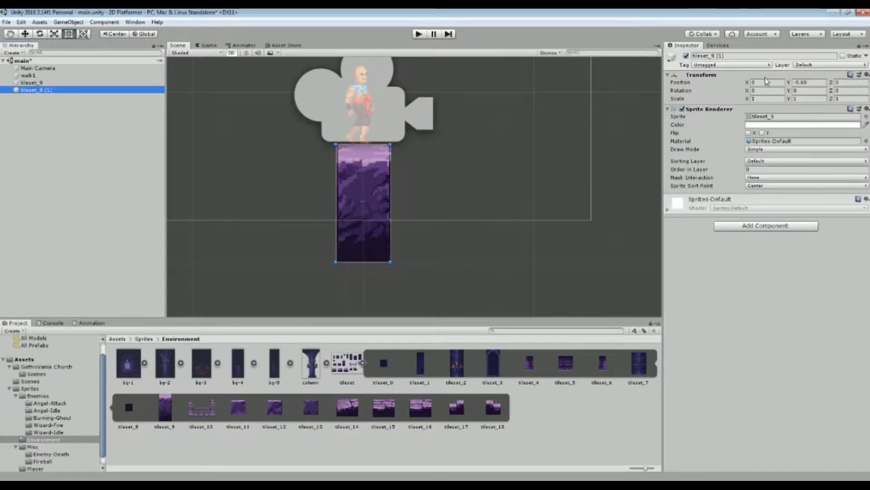
- Try X positions for the duplicate pillar, including 0.43, moving it toward the original
left_click(776, 83)
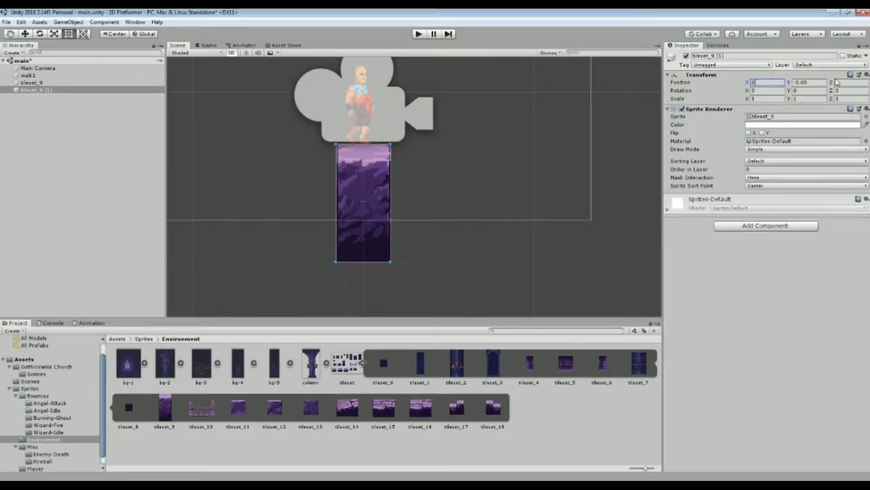
type(".7")
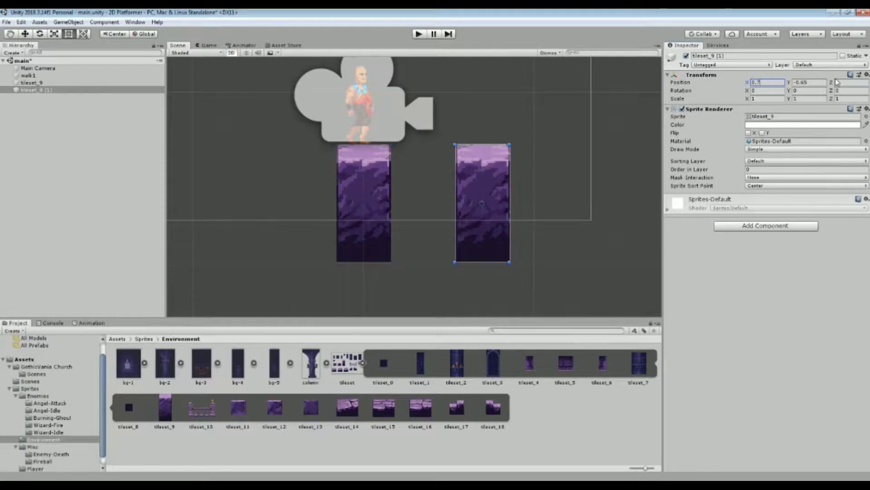
key("BackSpace")
type("65")
key("BackSpace")
key("BackSpace")
type("1")
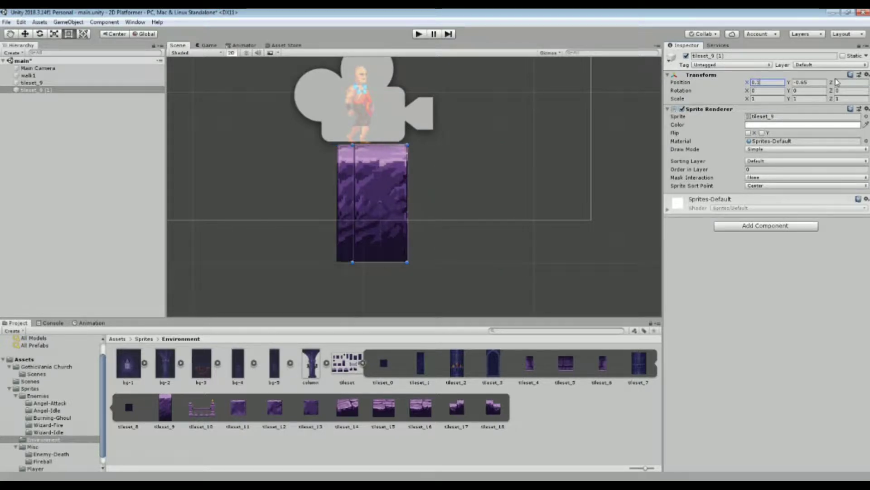
key("BackSpace")
type("43")
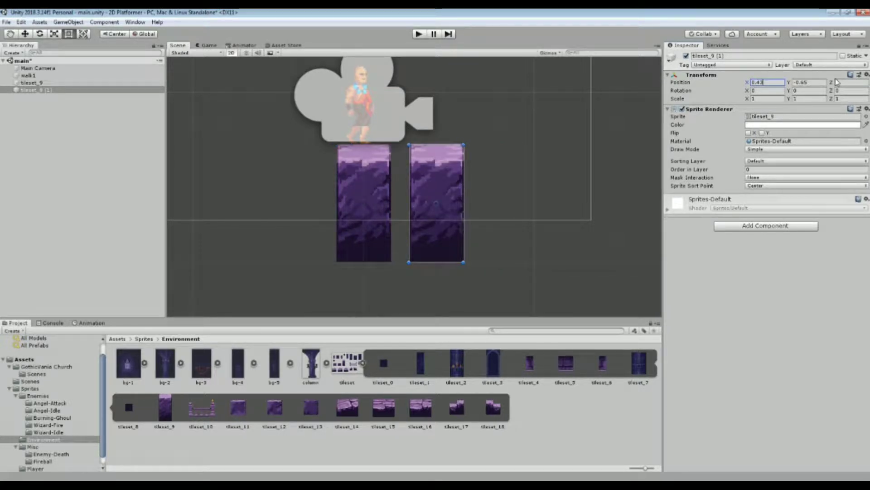
key("BackSpace")
key("BackSpace")
type("35")
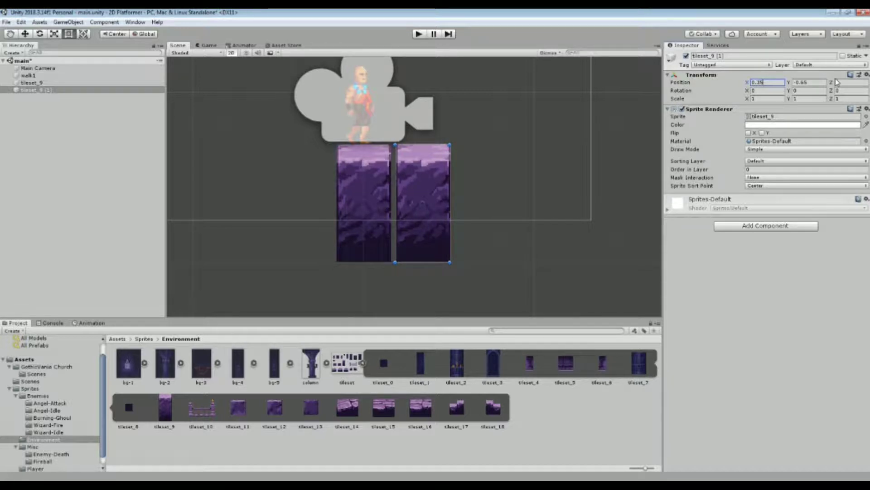
key("BackSpace")
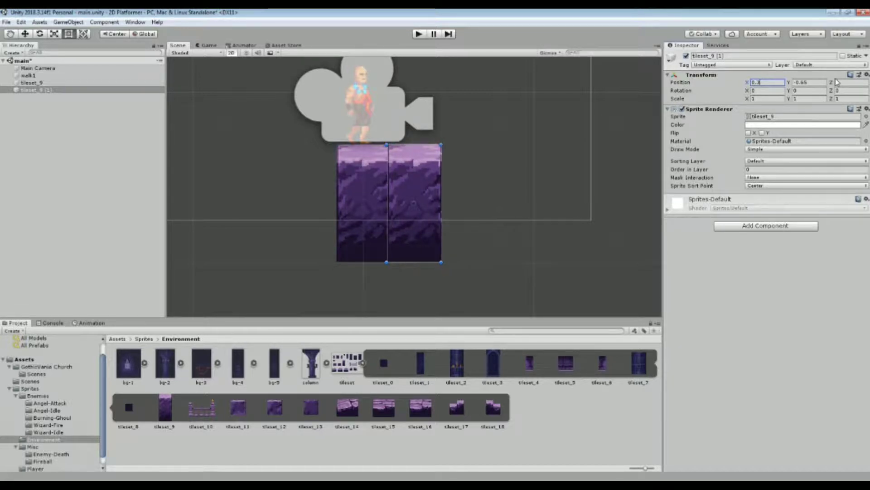
type("1")
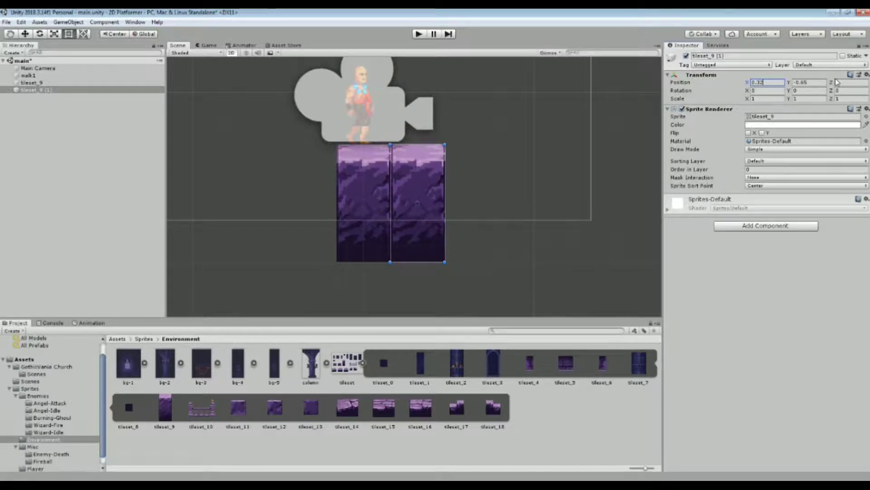
- Reselect tileset_9 (1) and set its Position X to 0.325
left_click(514, 142)
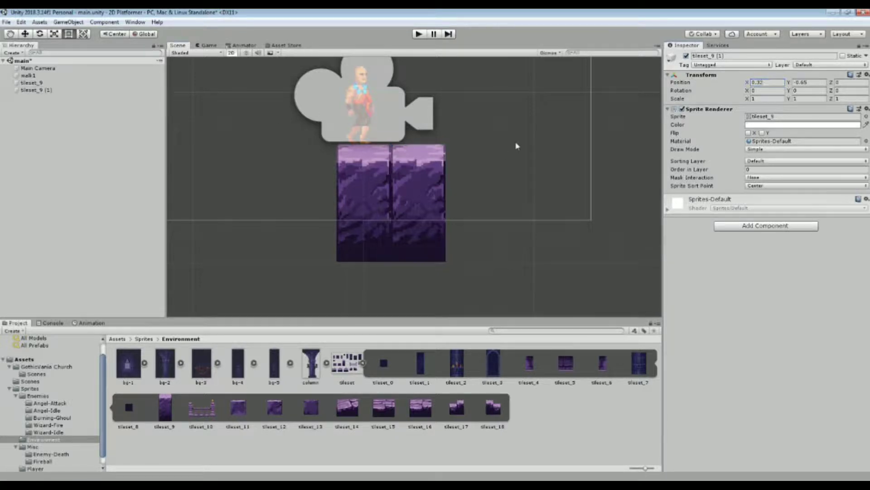
left_click(430, 189)
left_click(771, 82)
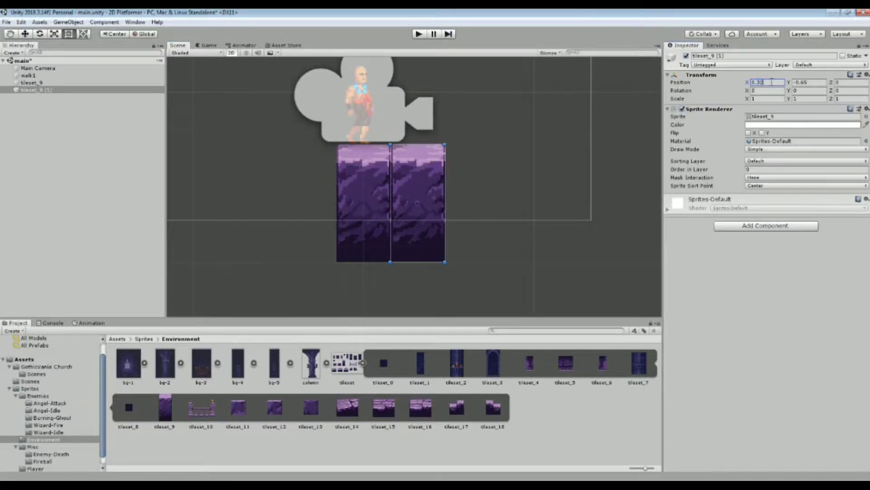
key("BackSpace")
type("3")
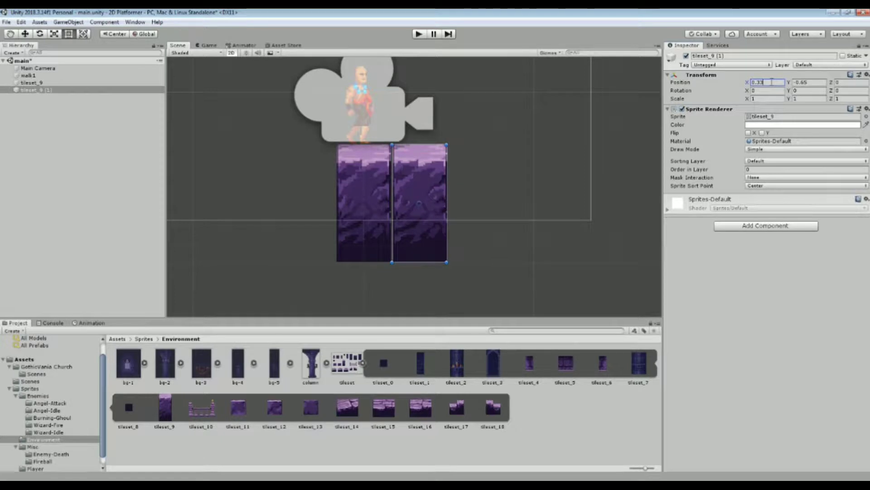
key("BackSpace")
type("2.5")
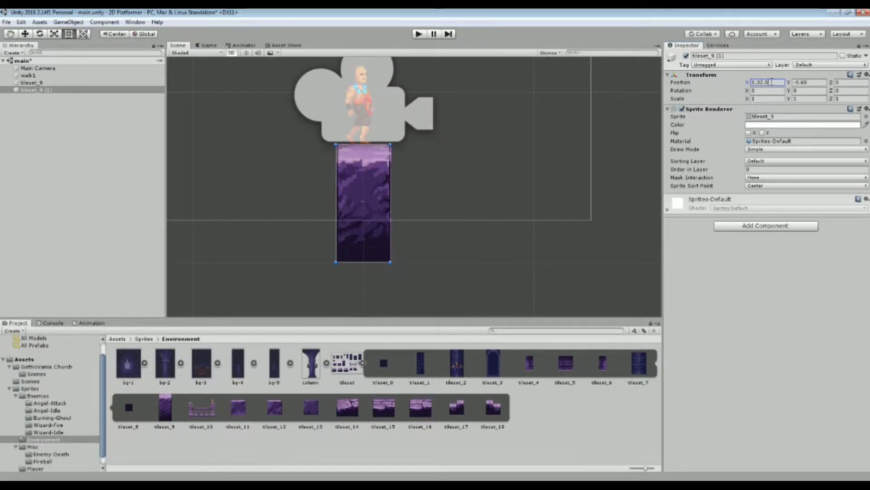
key("BackSpace")
key("BackSpace")
type("5")
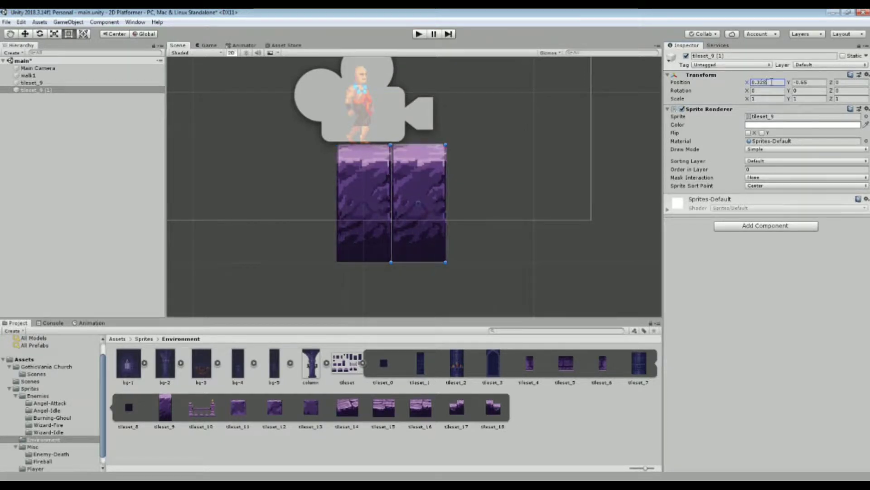
key("Return")
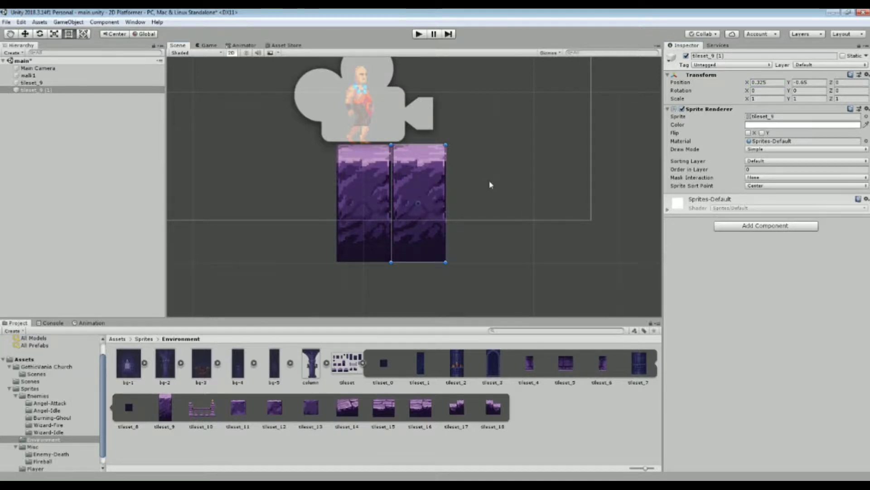
- Settle the tile's X position at 0.32 and check both tiles in the Game view
left_click(780, 82)
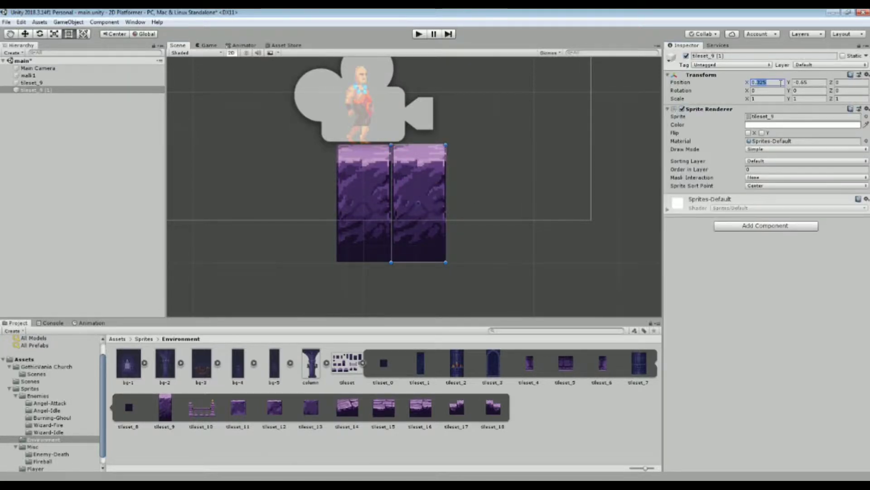
key("BackSpace")
left_click(496, 198)
scroll(410, 204, "up", 1)
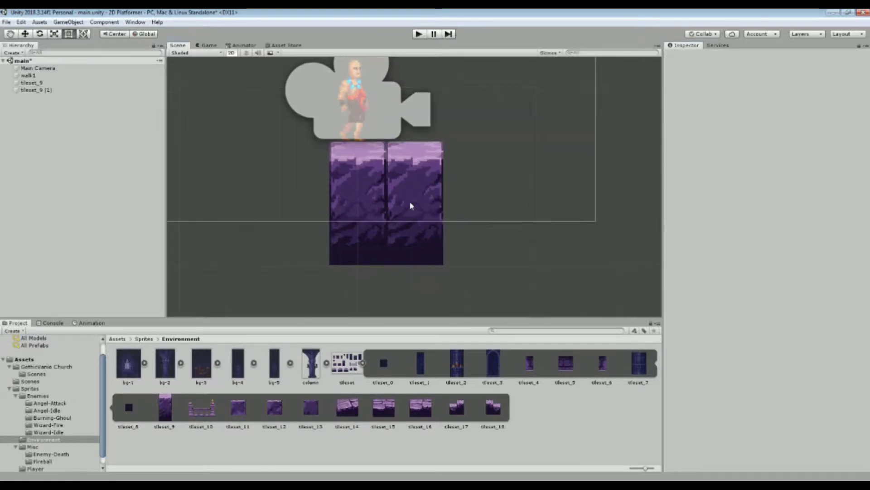
left_click(410, 204)
left_click(207, 47)
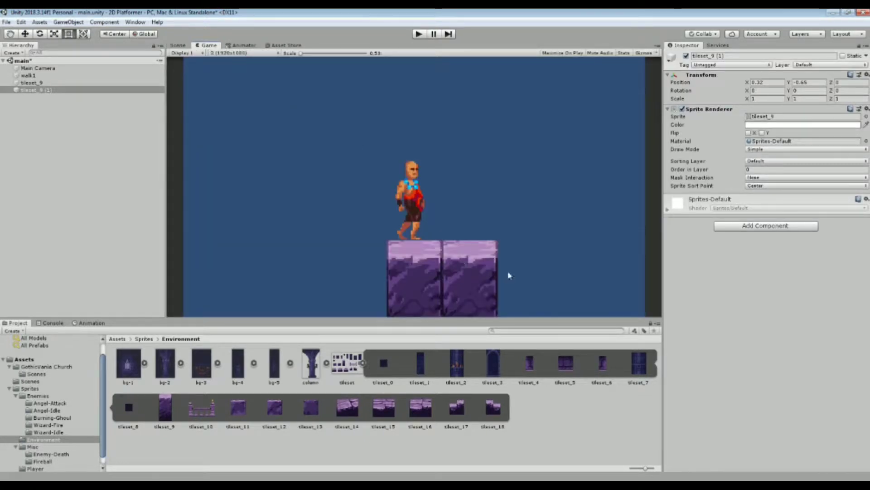
left_click(177, 46)
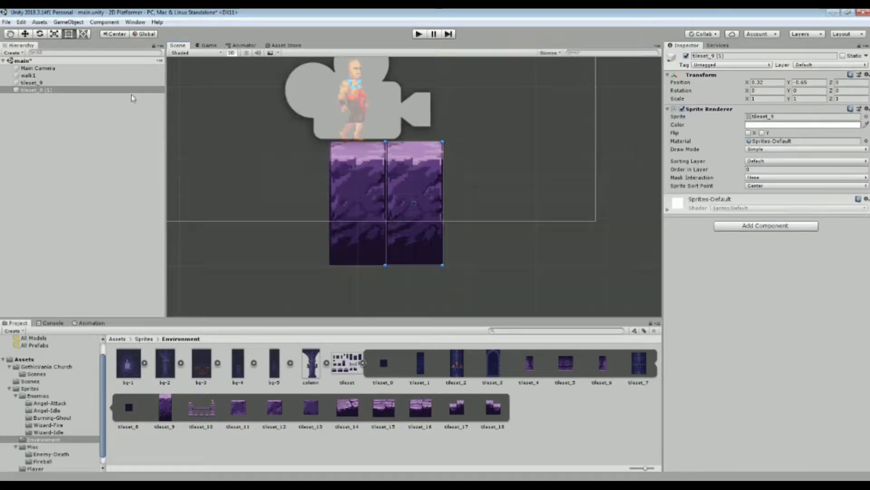
left_click(36, 90)
- Duplicate floor tiles to the right at X positions 0.64 and 0.96
key("ctrl+d")
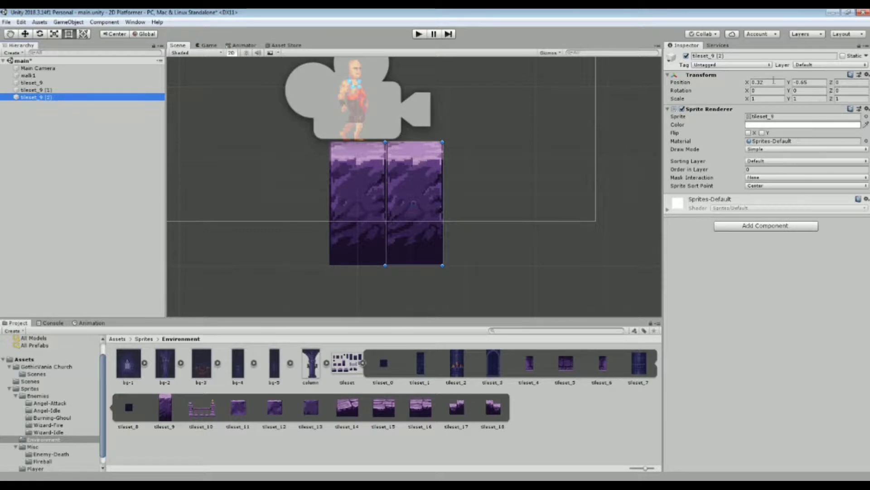
left_click(771, 82)
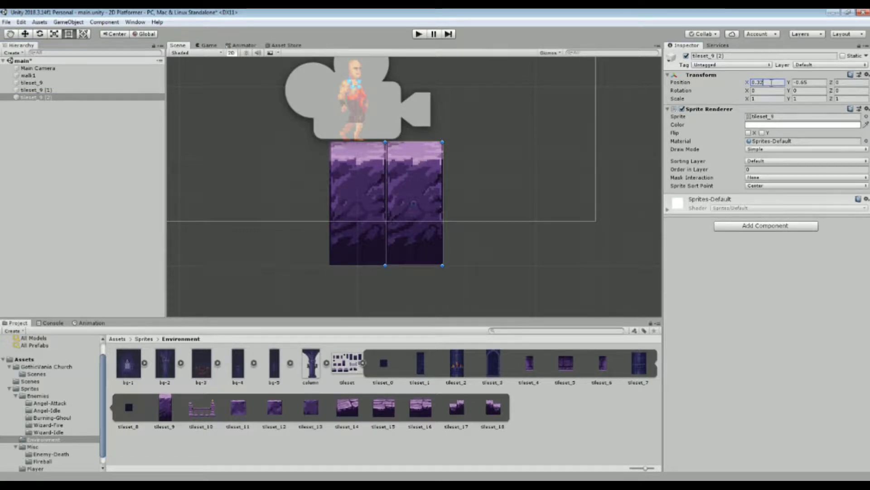
key("BackSpace")
key("BackSpace")
type("64")
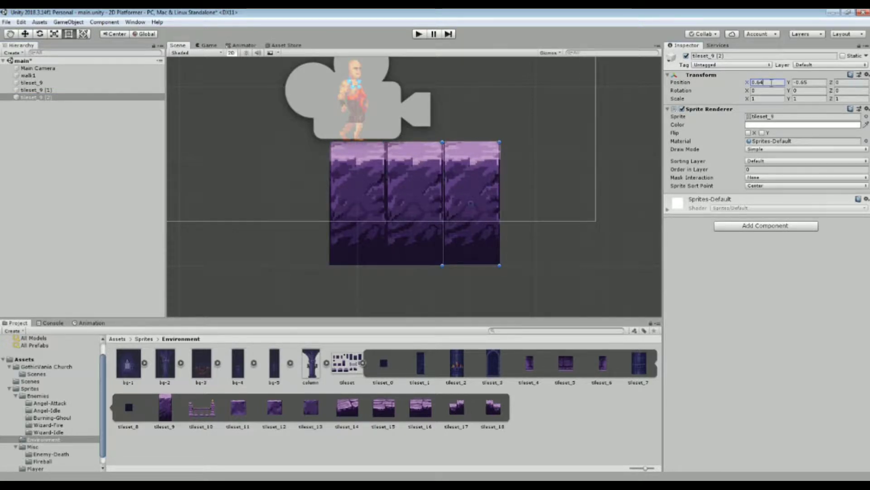
left_click(70, 112)
left_click(72, 98)
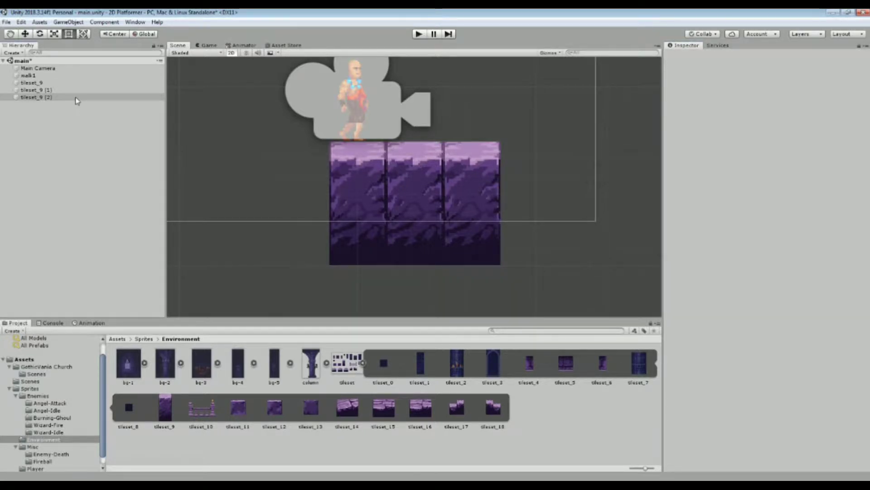
key("ctrl+d")
left_click(770, 83)
key("BackSpace")
key("BackSpace")
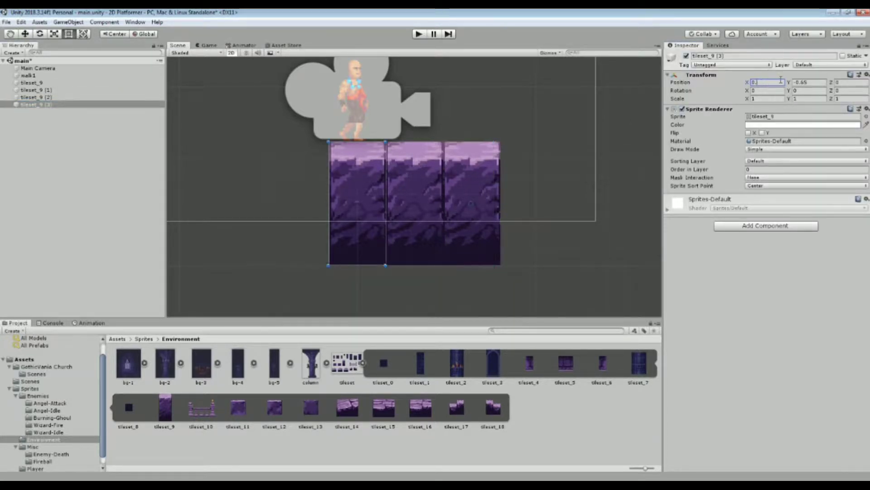
type("8")
key("BackSpace")
type("9")
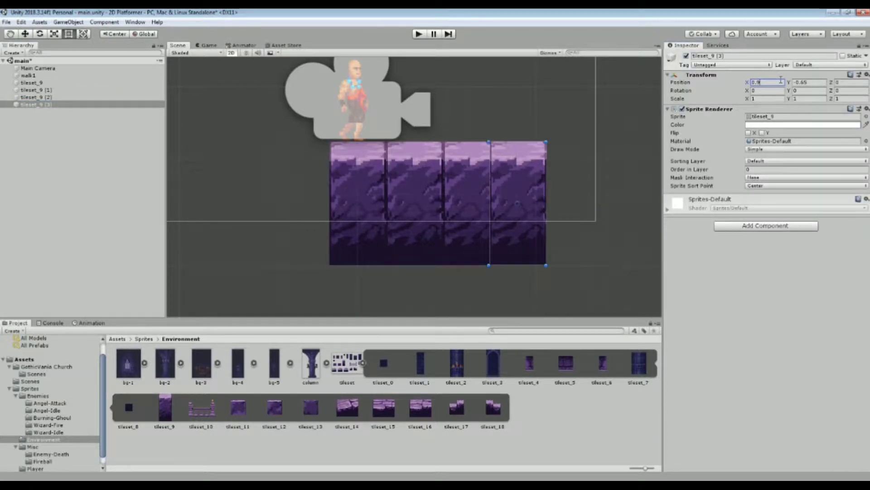
type("67")
key("BackSpace")
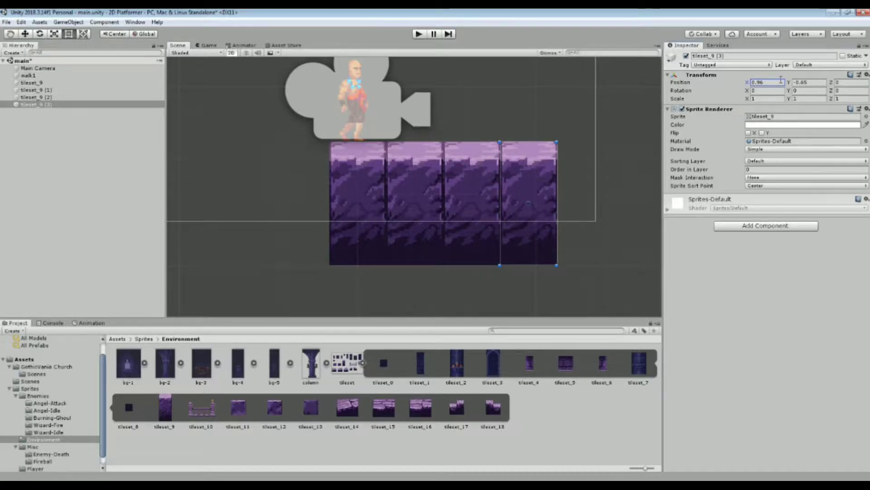
scroll(379, 218, "down", 1)
- Duplicate the first tile to the left at X positions -0.32, -0.64 and -0.96
left_click(369, 214)
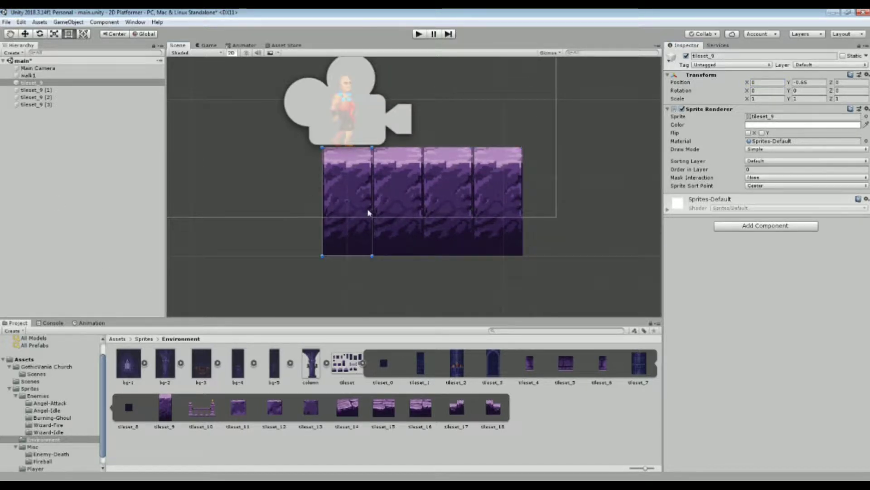
key("ctrl+d")
left_click(776, 82)
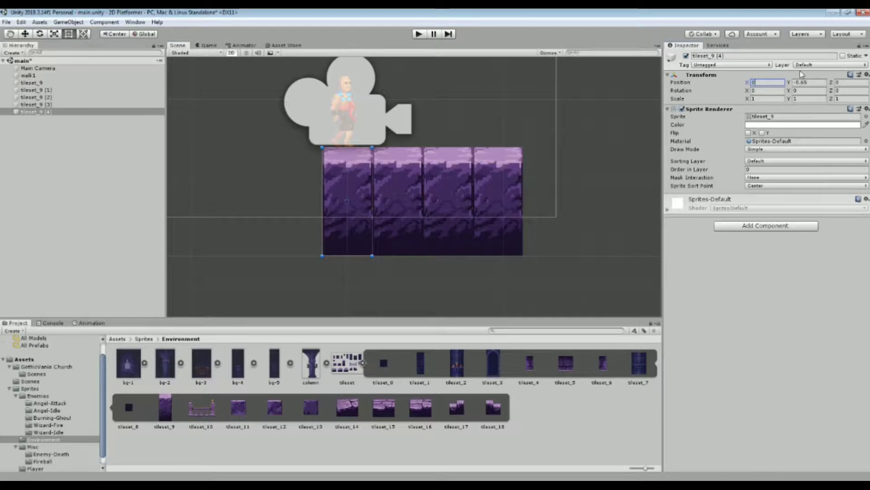
type(".90-0.")
type("32")
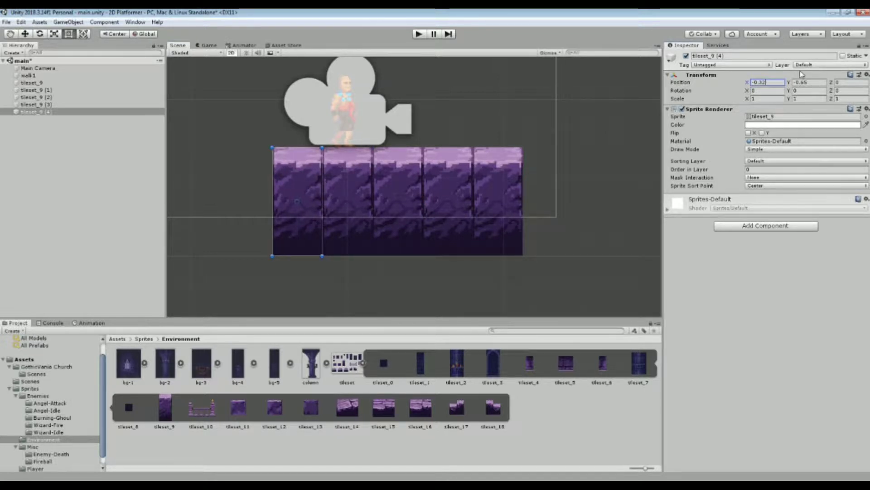
left_click(70, 189)
key("ctrl+d")
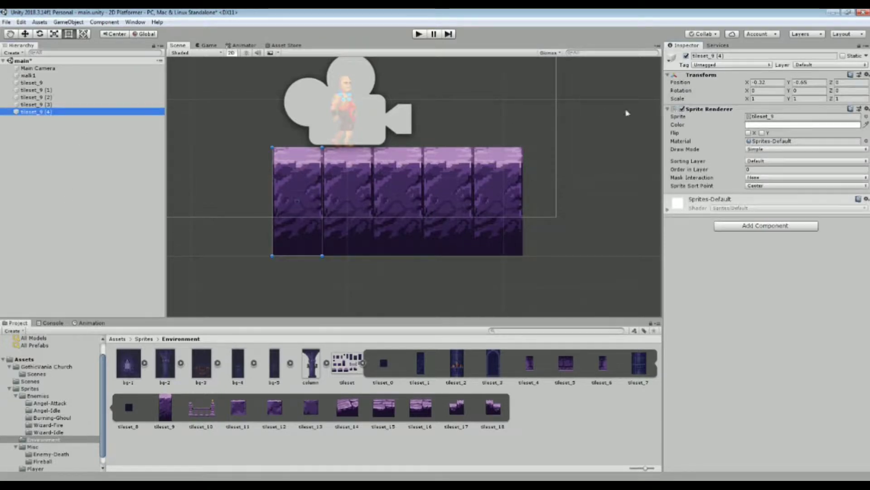
left_click(776, 80)
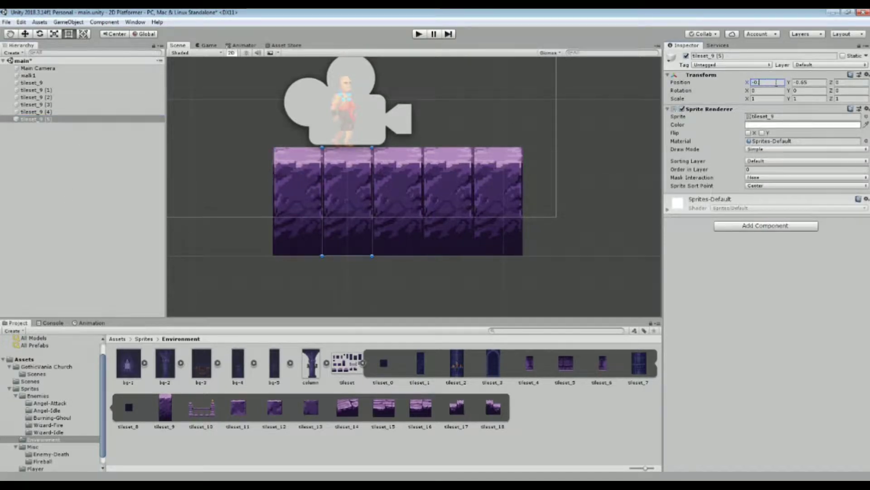
type("-0.5")
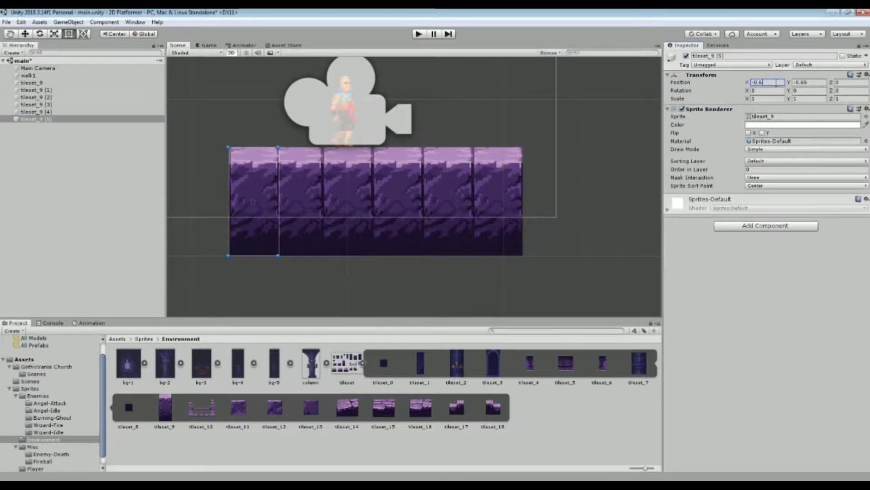
type("4")
left_click(58, 119)
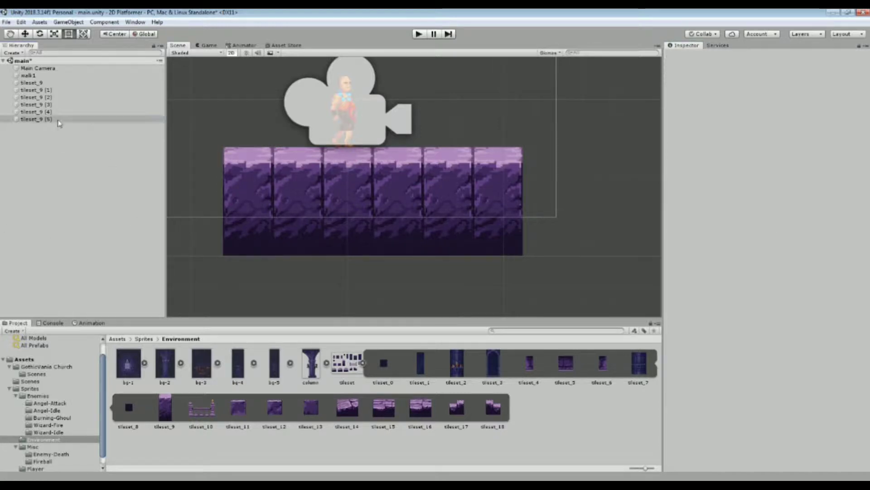
key("ctrl+d")
type("-0.")
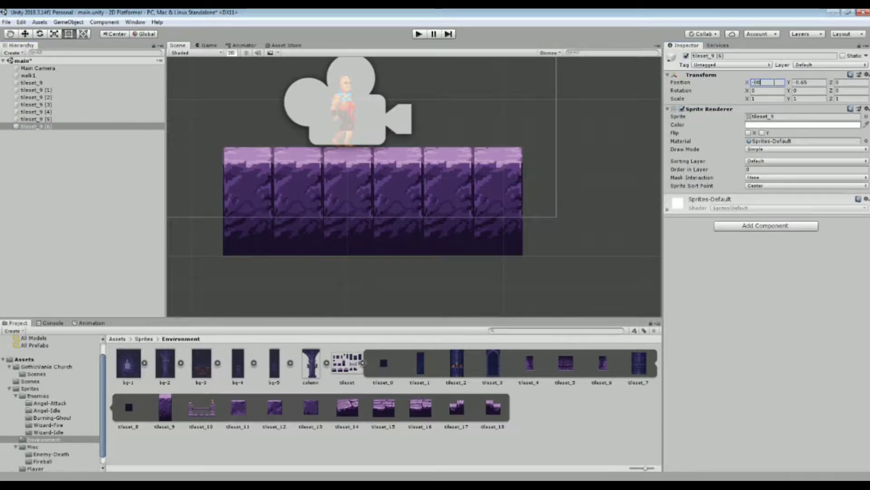
type("96")
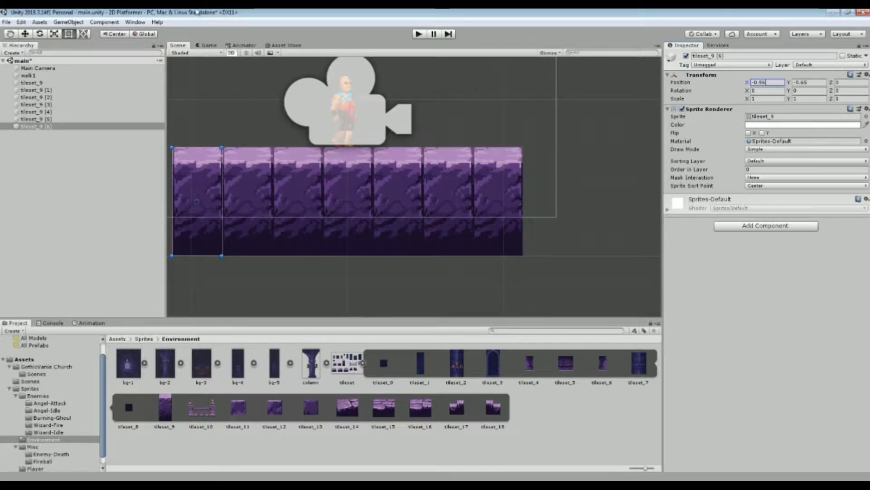
- Preview the seven-tile floor in the Game view, then return to the Scene view
left_click(210, 53)
left_click(202, 46)
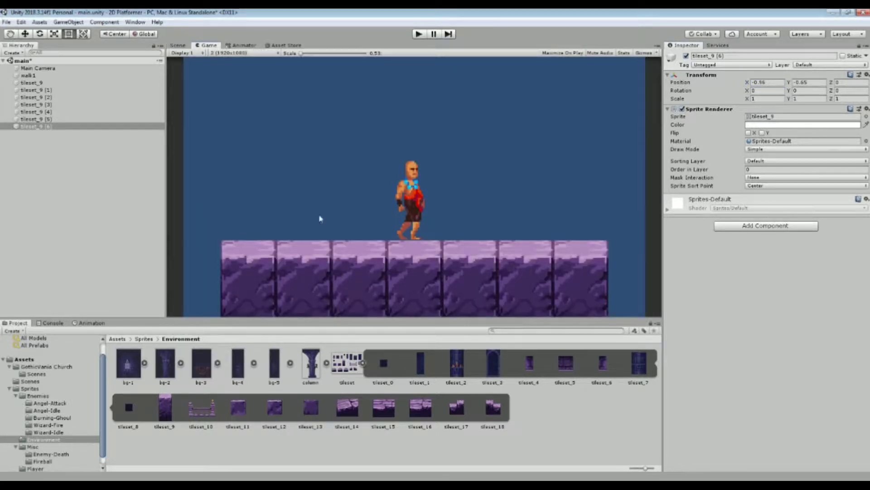
left_click(176, 45)
scroll(442, 211, "down", 2)
scroll(443, 210, "down", 2)
- Select all seven tileset_9 tiles and add a Box Collider 2D to them
left_click(421, 268)
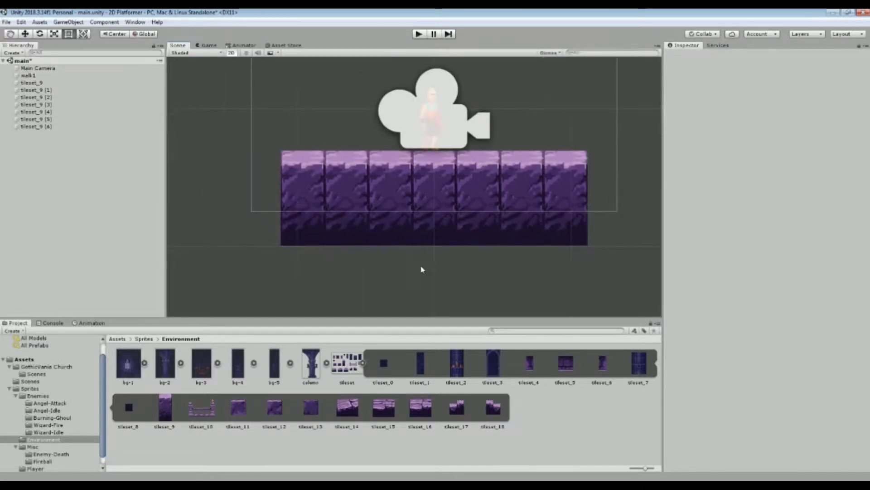
left_click(32, 82)
left_click(37, 126, "shift")
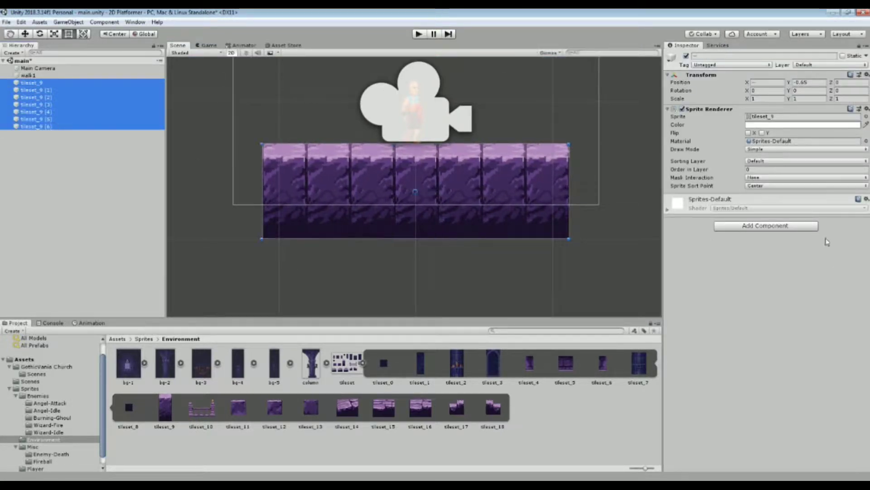
left_click(790, 227)
type("s")
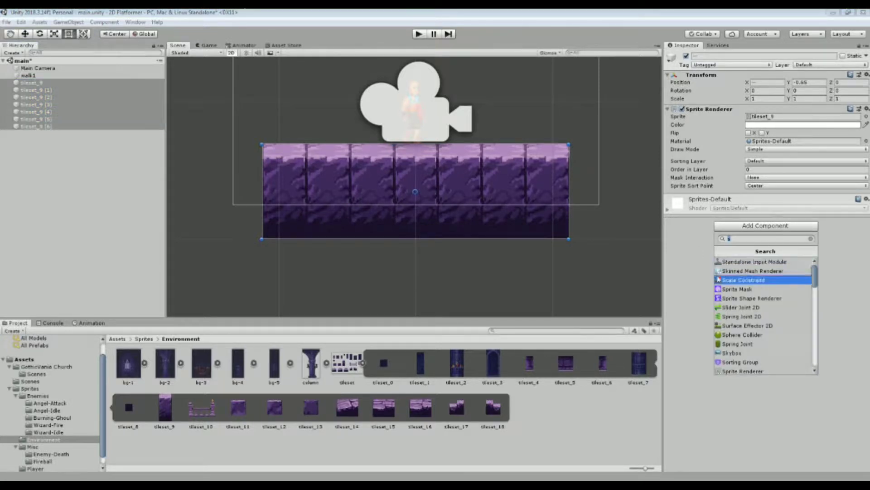
type("n")
key("BackSpace")
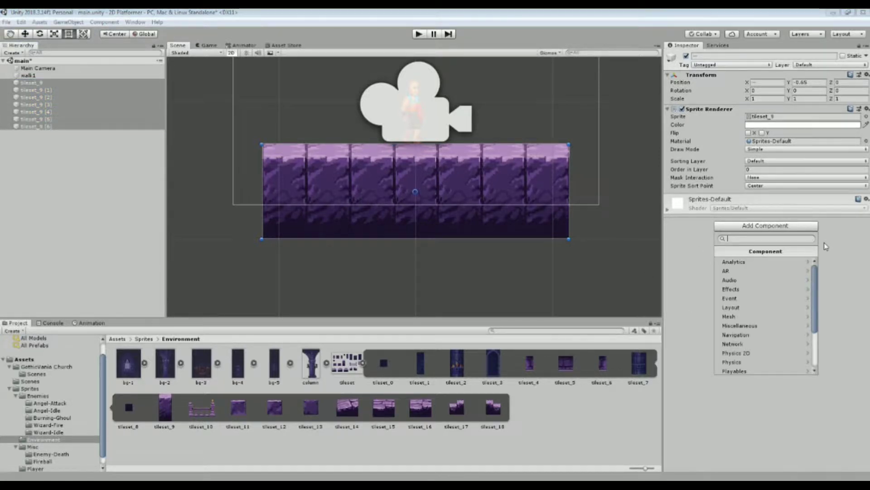
type("box")
key("Return")
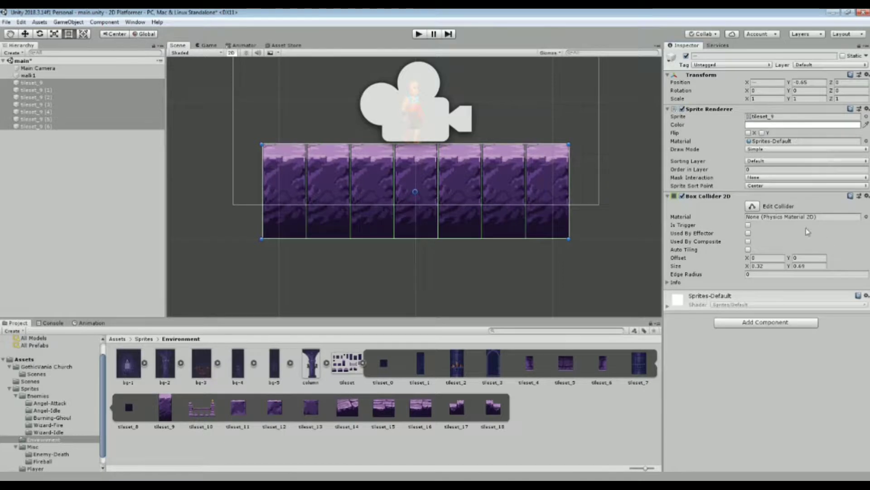
- Enable Edit Collider and drag the middle tile's collider top edge down
scroll(459, 204, "up", 1)
scroll(447, 147, "up", 2)
scroll(422, 161, "up", 1)
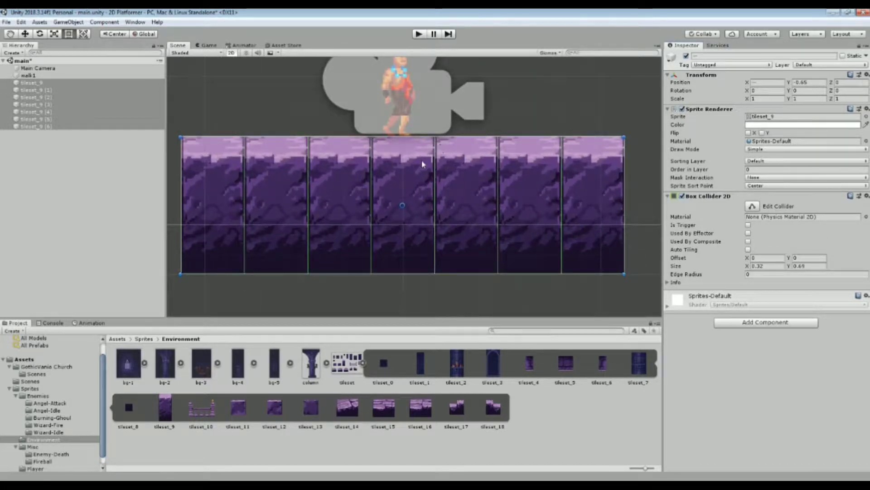
scroll(549, 181, "up", 1)
middle_click_drag(550, 181, 509, 165)
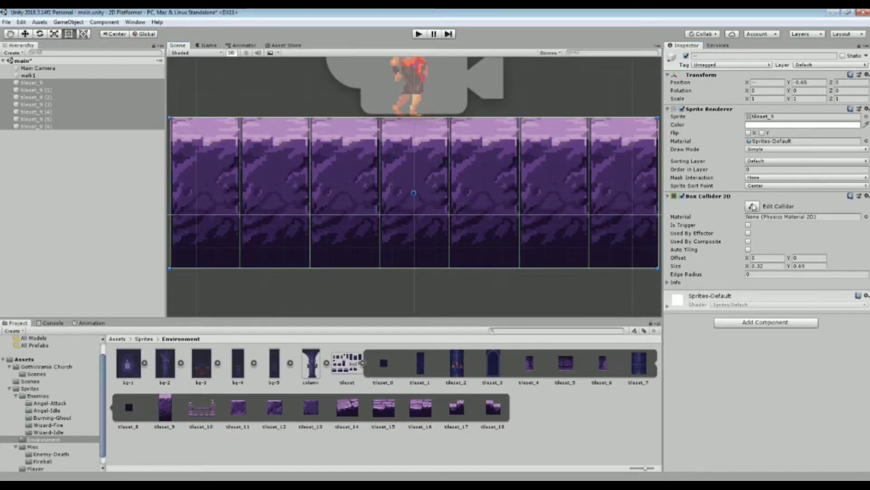
left_click(753, 207)
left_click_drag(415, 118, 415, 136)
key("t")
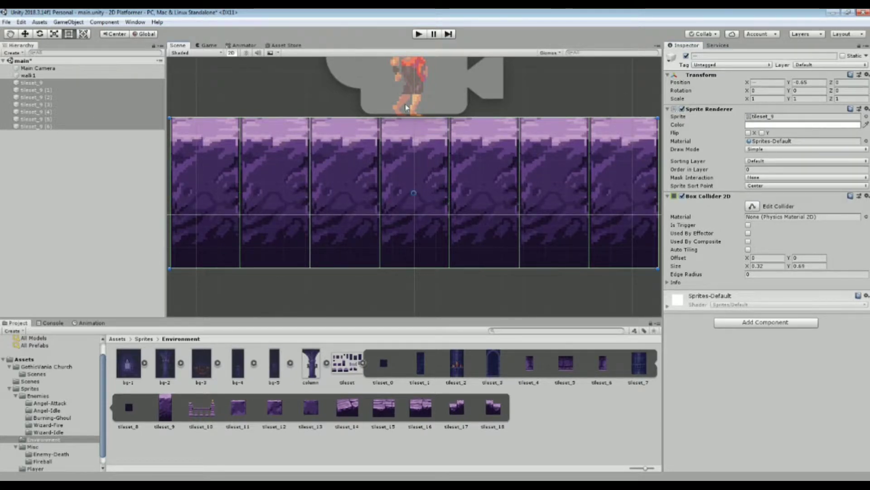
left_click(753, 206)
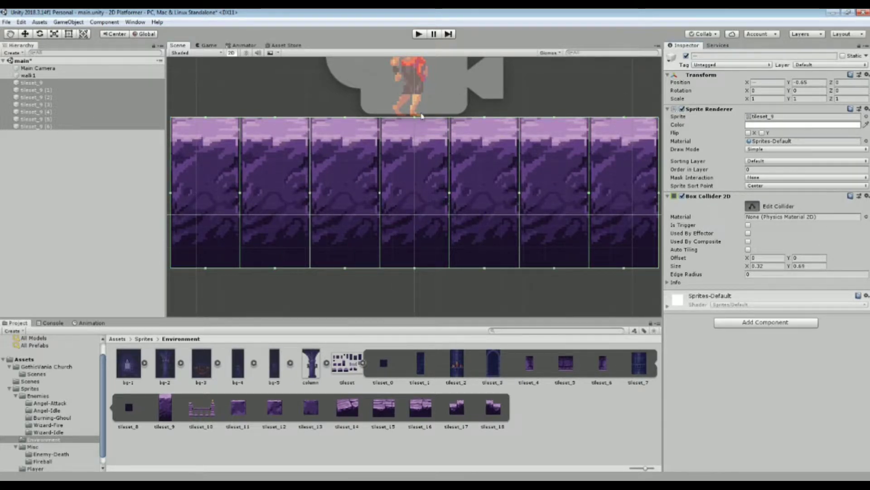
left_click_drag(415, 119, 415, 140)
- Lower the fifth, sixth and seventh tiles' collider tops to match, then select the third tile
scroll(453, 122, "down", 2)
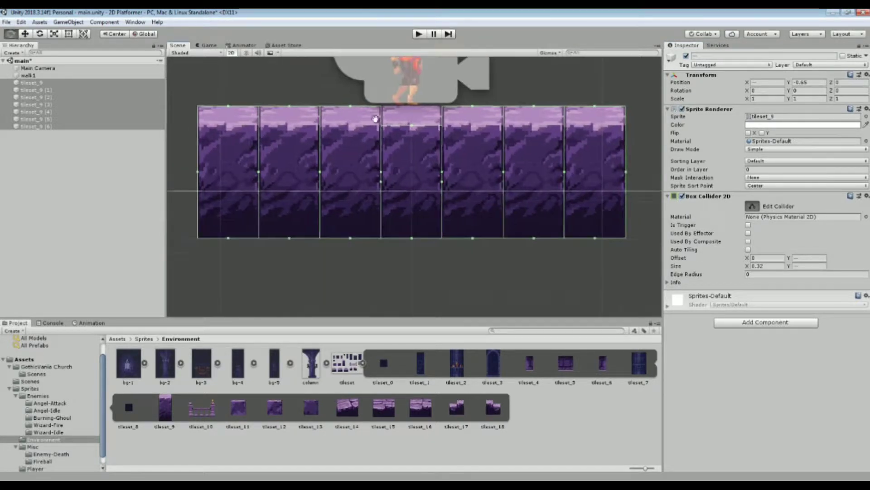
left_click_drag(462, 107, 460, 131)
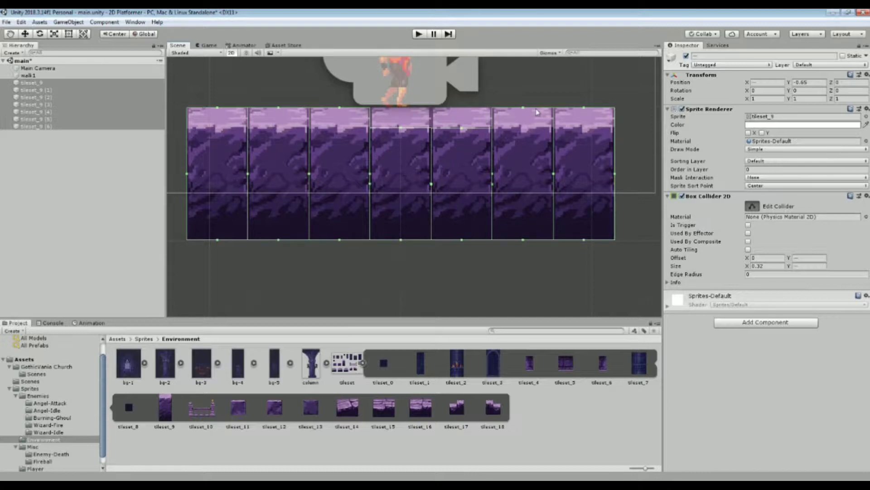
left_click_drag(524, 108, 523, 129)
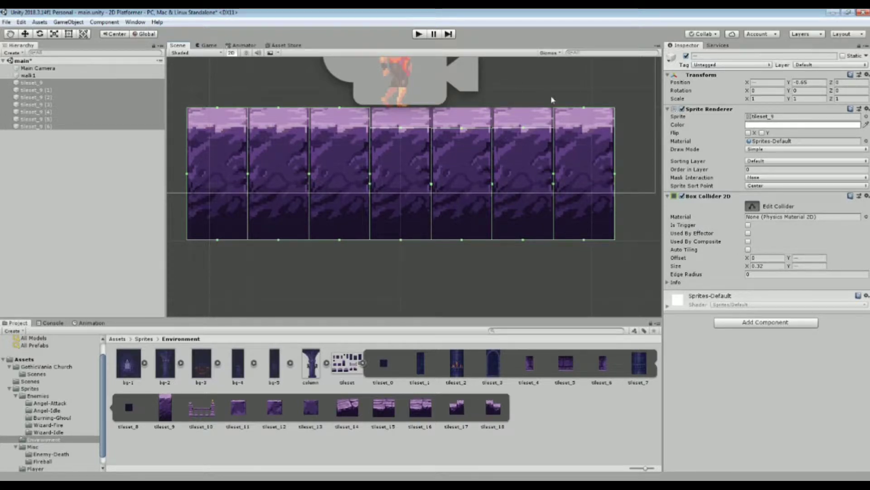
left_click_drag(584, 108, 585, 130)
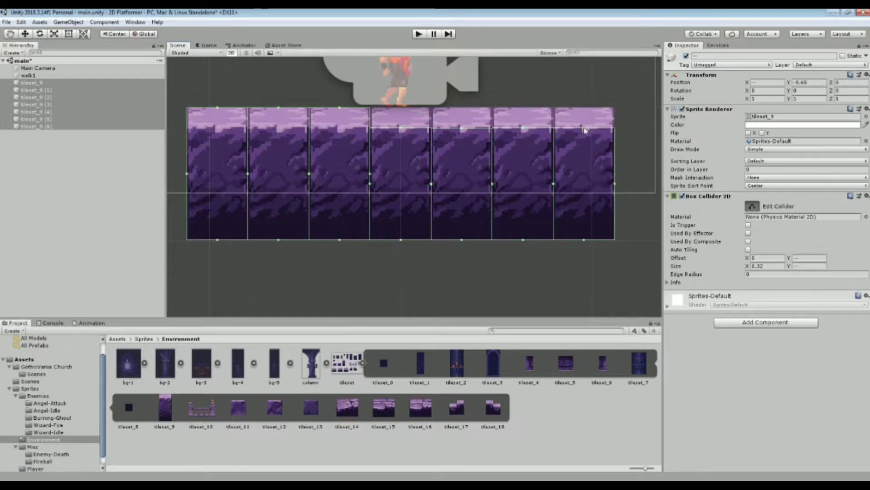
left_click(337, 111)
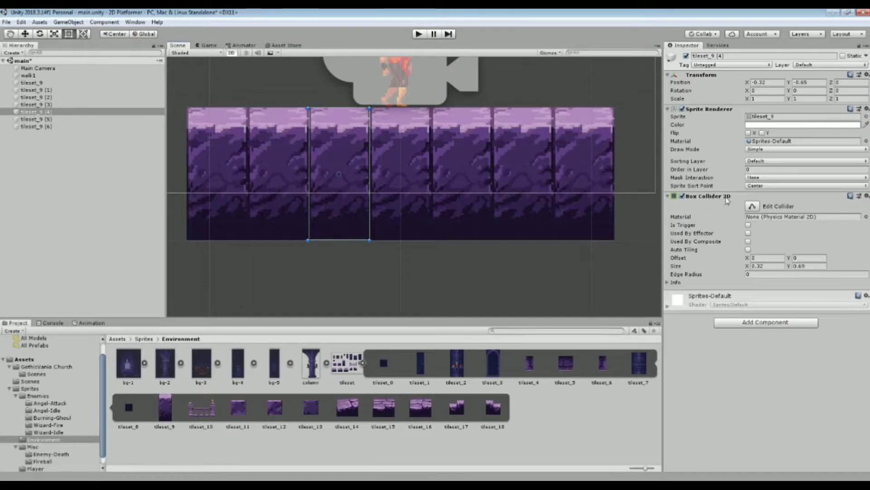
- Lower the third tile's collider top edge and copy its Box Collider 2D component
left_click(752, 206)
left_click_drag(340, 109, 338, 129)
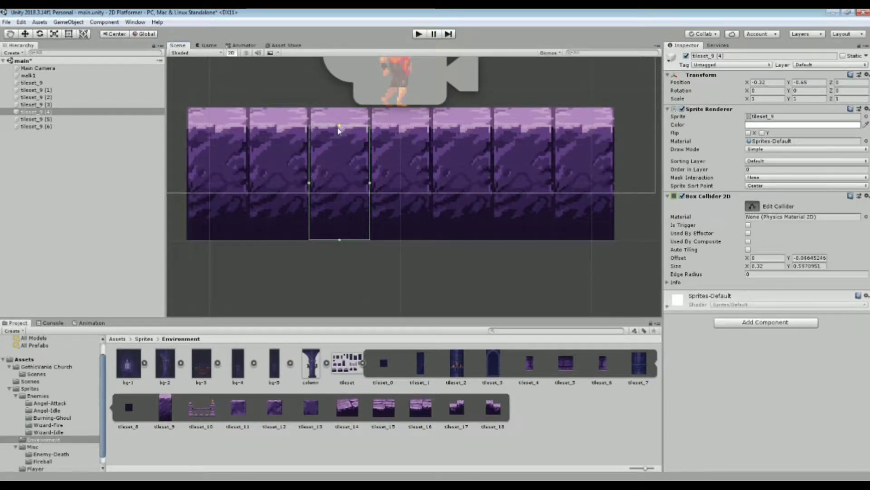
left_click_drag(339, 132, 339, 132)
left_click(866, 197)
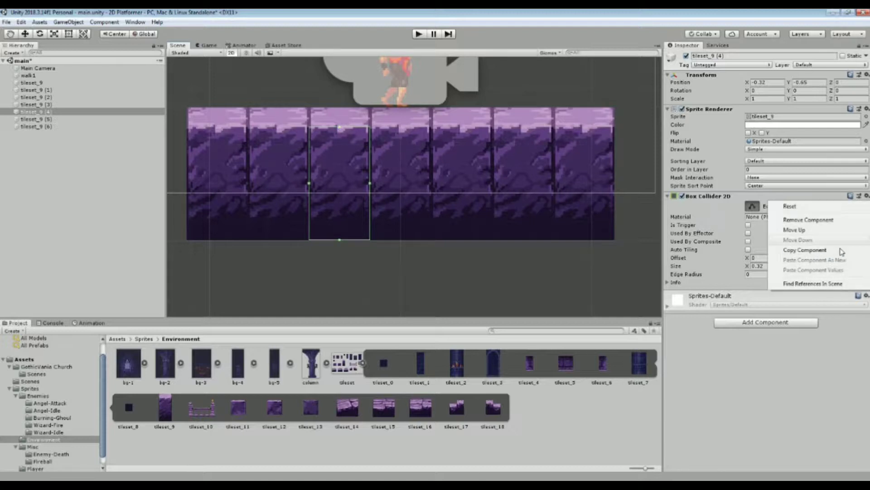
left_click(814, 251)
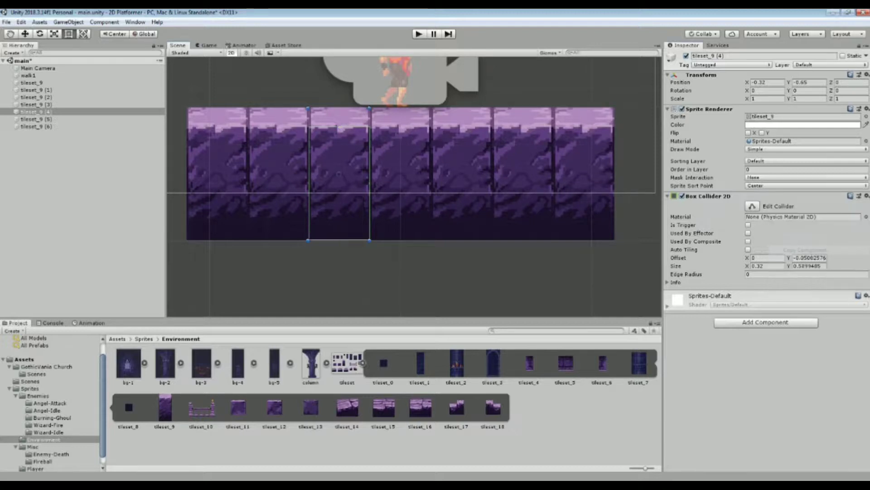
- Paste the copied Box Collider 2D values onto all seven ground tiles
left_click(71, 82)
left_click(37, 126, "shift")
left_click(865, 196)
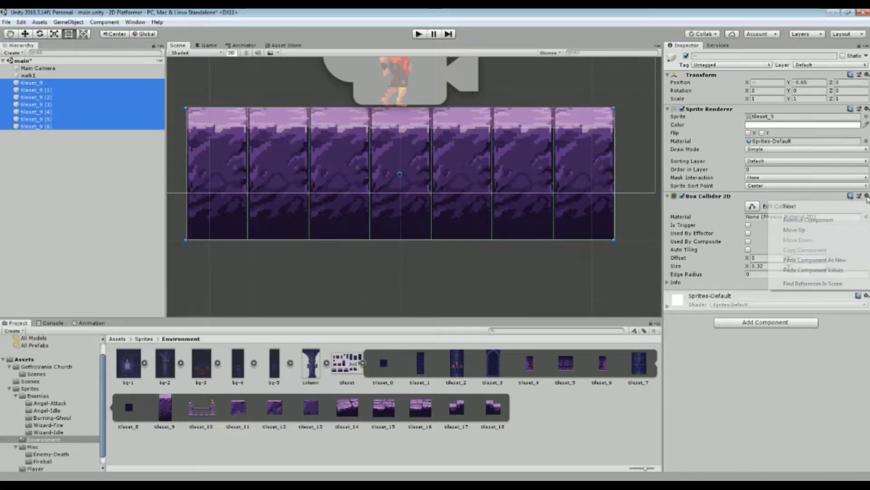
left_click(838, 270)
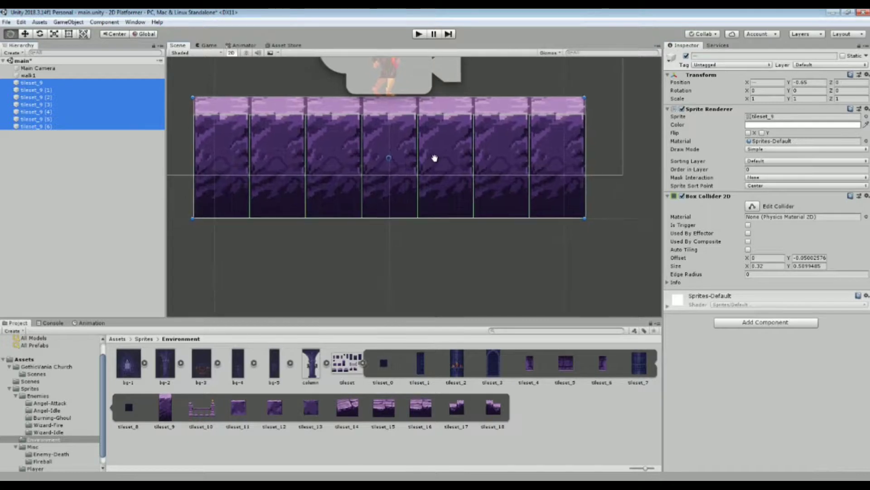
- Set the tiles' collider Size Y to 0.57, leaving the offset unchanged
left_click(794, 258)
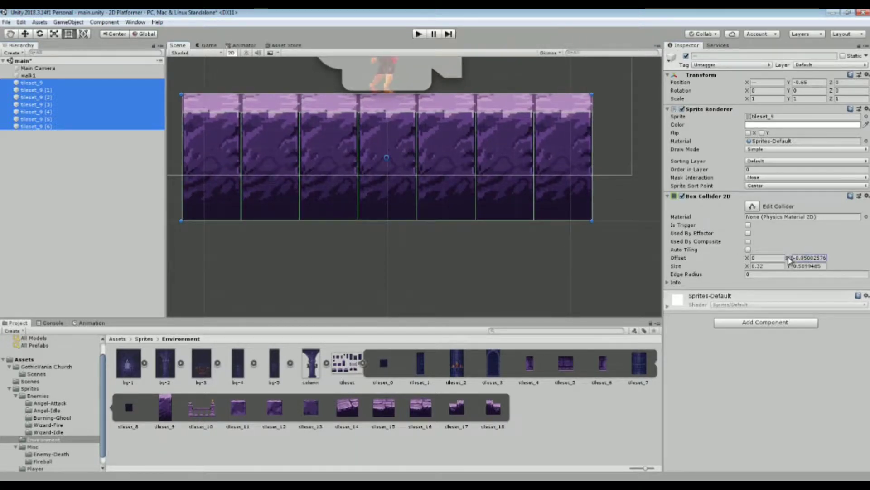
type("-0.24")
key("ctrl+z")
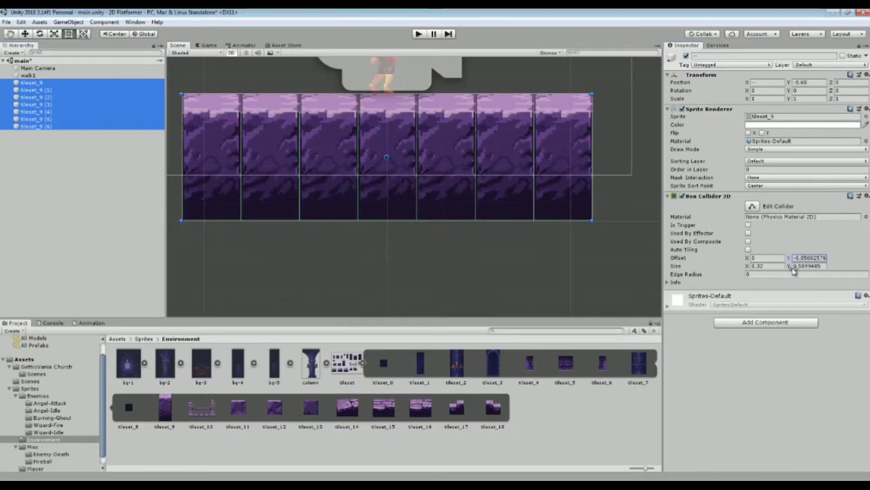
left_click_drag(787, 266, 824, 267)
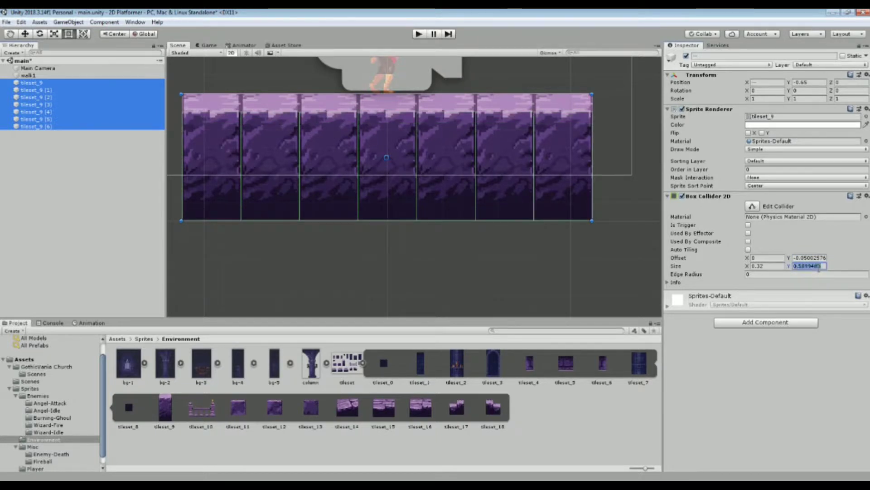
left_click(825, 266)
type("0.57")
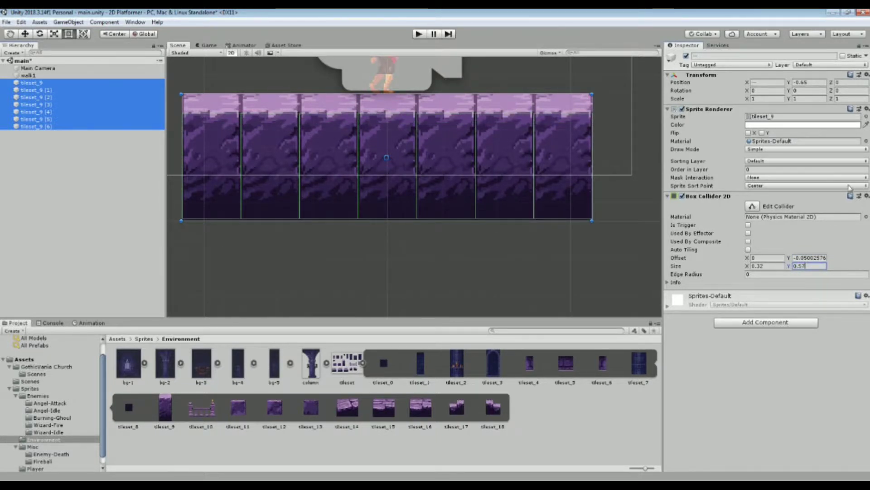
left_click(403, 195)
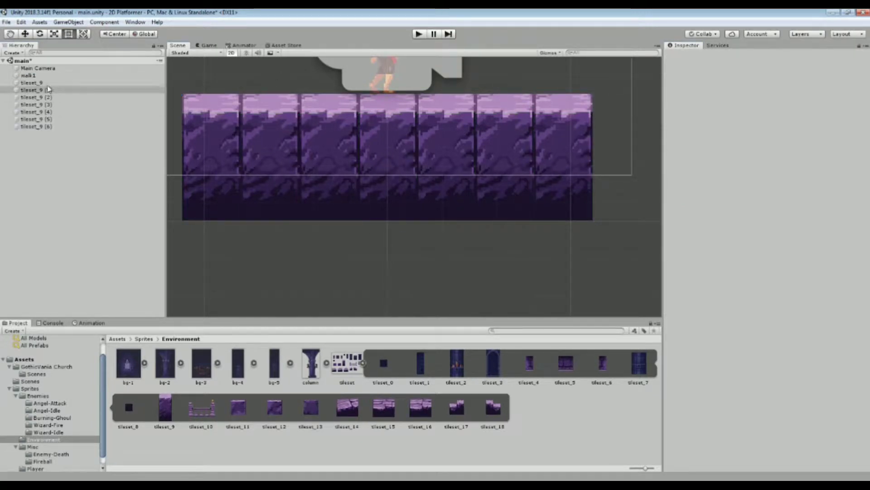
- Rename the walk1 character object to Player
left_click(28, 75)
left_click(710, 55)
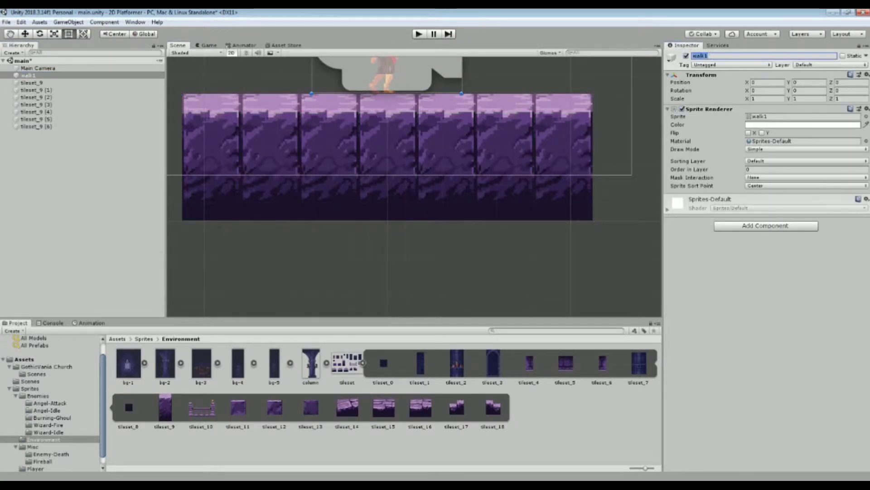
type("Player")
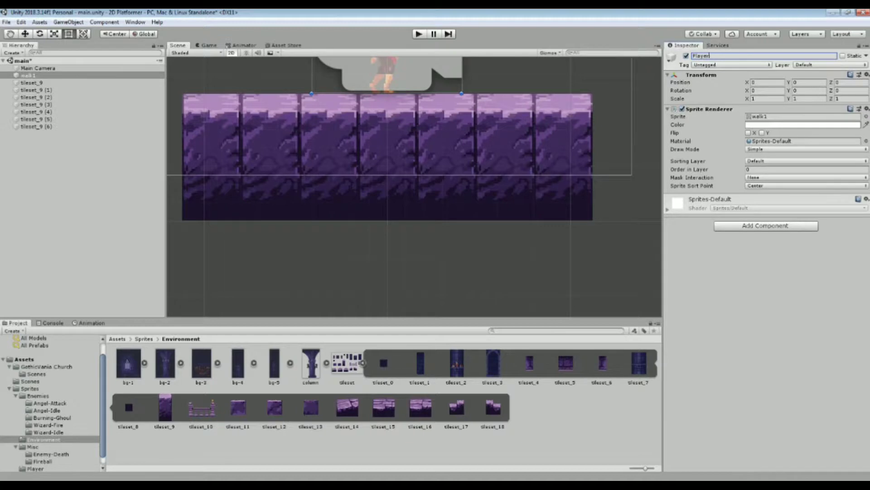
- Add a Box Collider 2D to Player and trim its left, right and top edges to the body
left_click(766, 226)
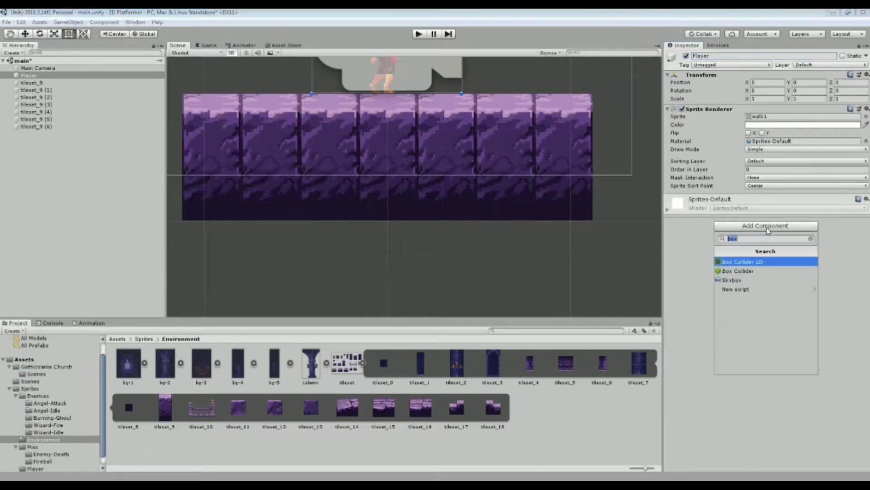
left_click(735, 264)
key("f")
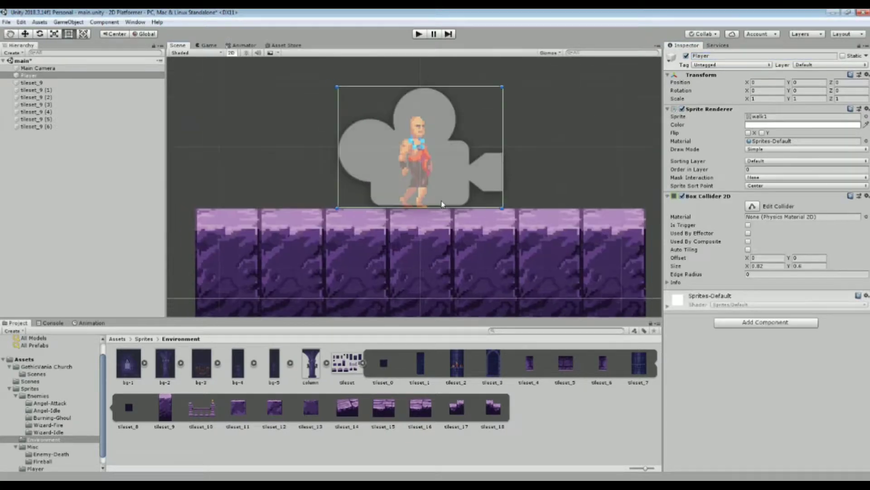
left_click(752, 206)
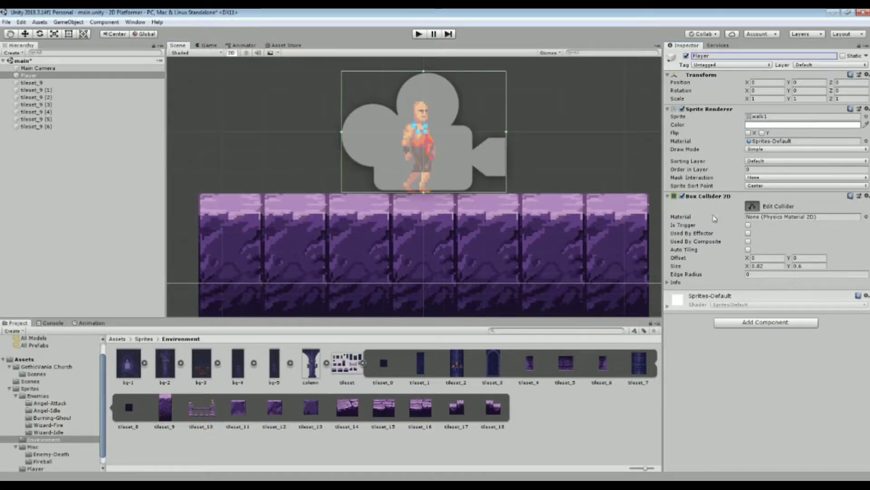
scroll(441, 145, "up", 2)
scroll(540, 148, "up", 2)
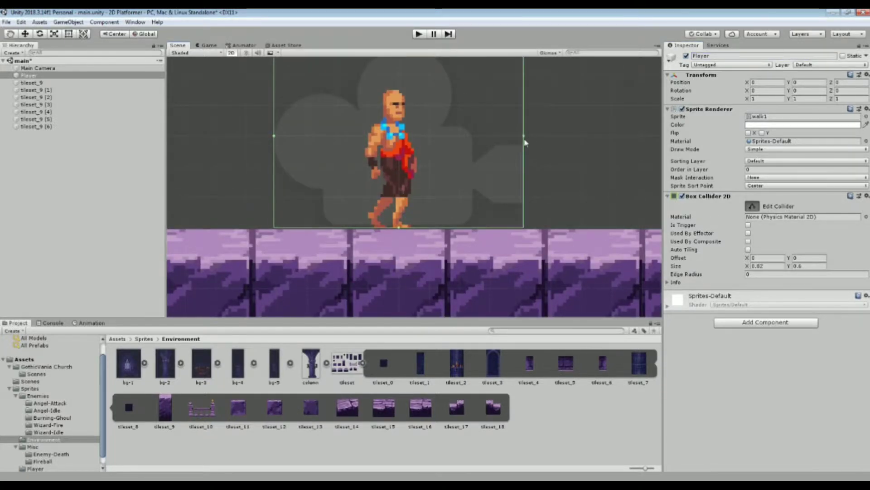
left_click_drag(525, 143, 418, 154)
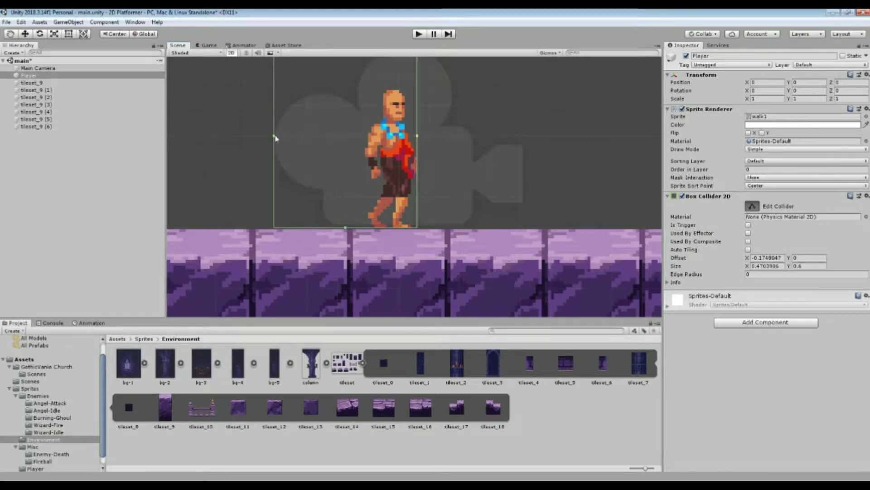
left_click_drag(276, 138, 365, 138)
middle_click_drag(381, 135, 387, 188)
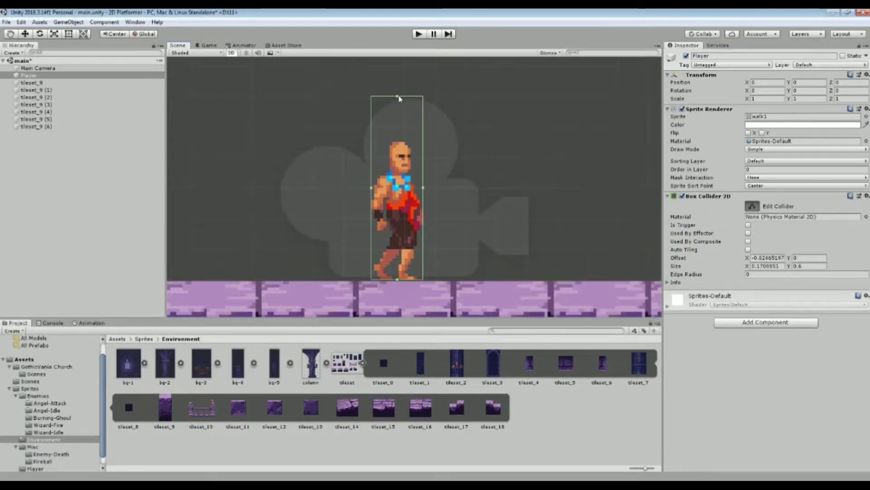
left_click_drag(398, 96, 398, 141)
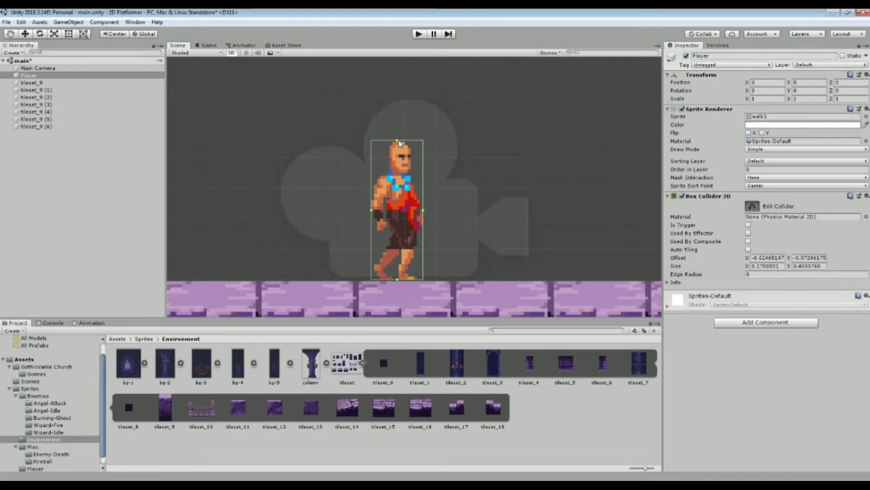
- Add a Rigidbody 2D component to the Player
left_click(765, 322)
type("ri")
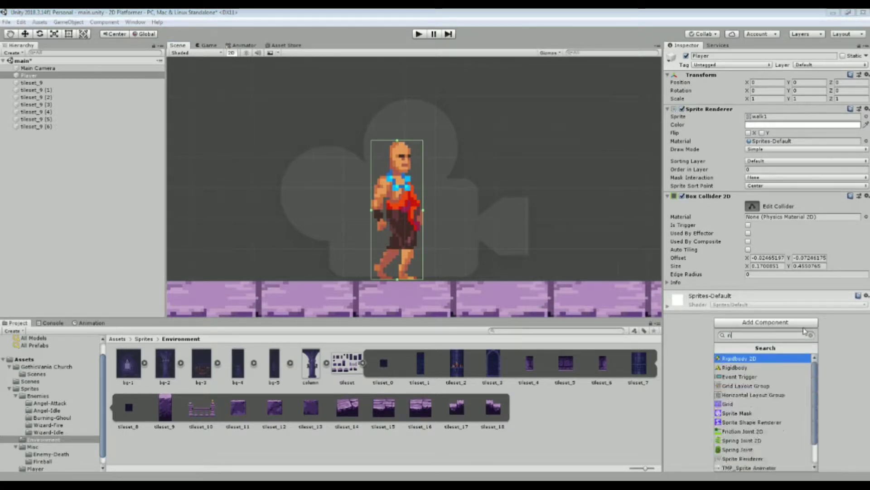
type("gh")
key("BackSpace")
key("Down")
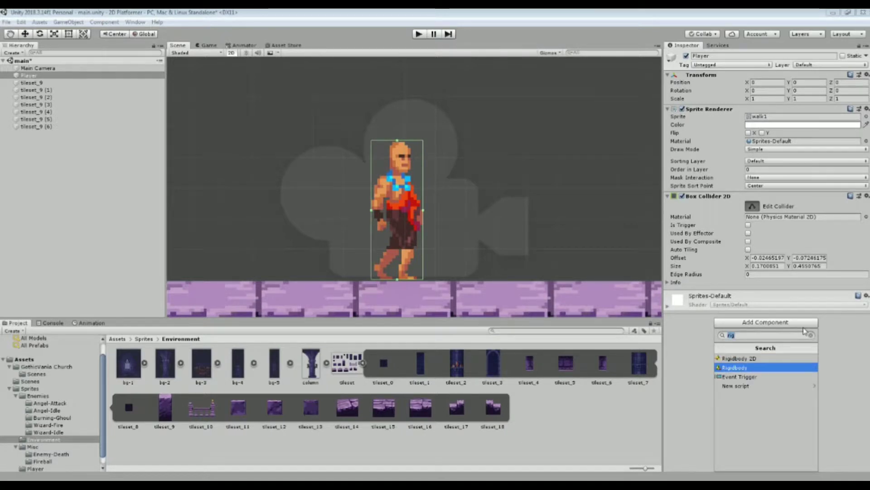
key("Up")
key("Return")
- Raise the Player to about Y 0.251 and play the game to watch it fall
left_click(504, 169)
key("f")
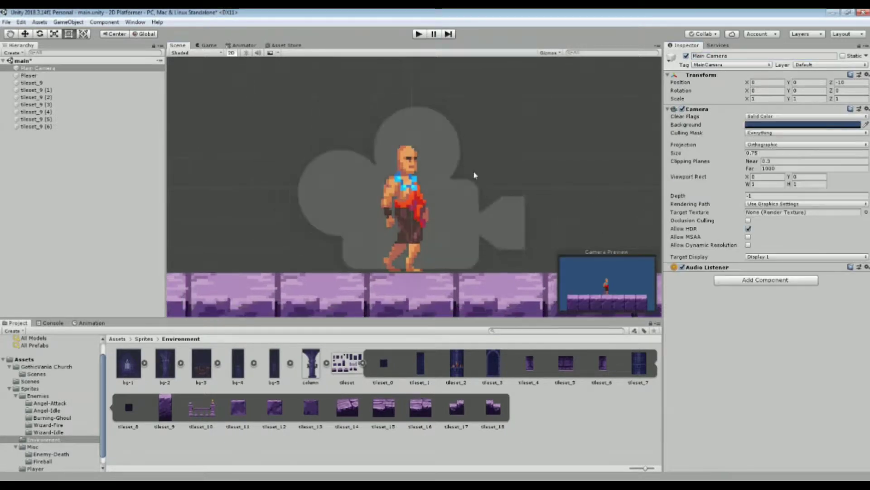
double_click(86, 75)
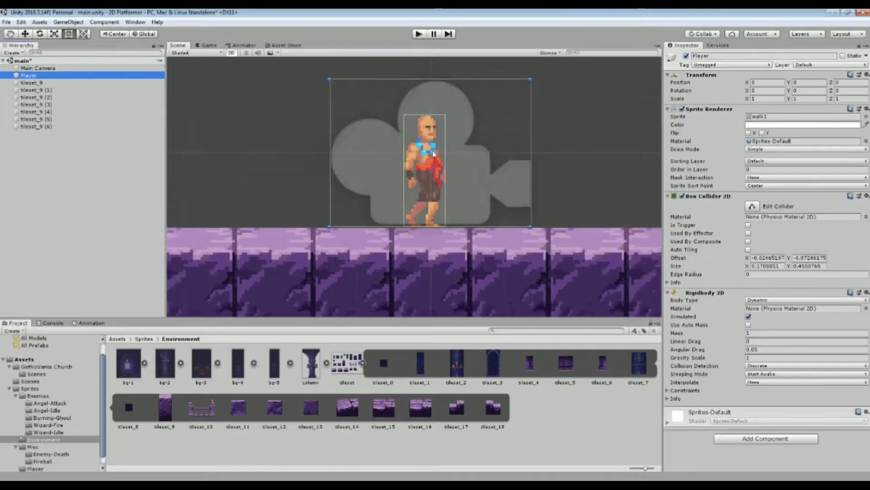
key("w")
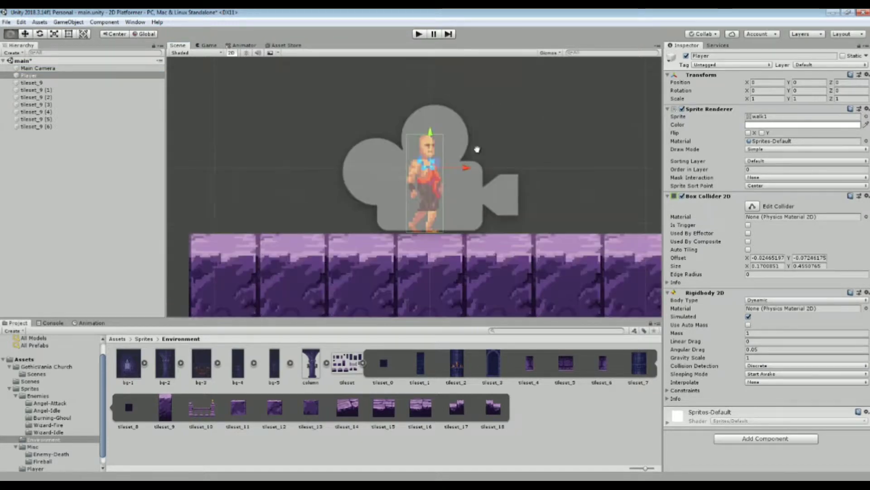
left_click_drag(423, 182, 426, 102)
key("ctrl+2")
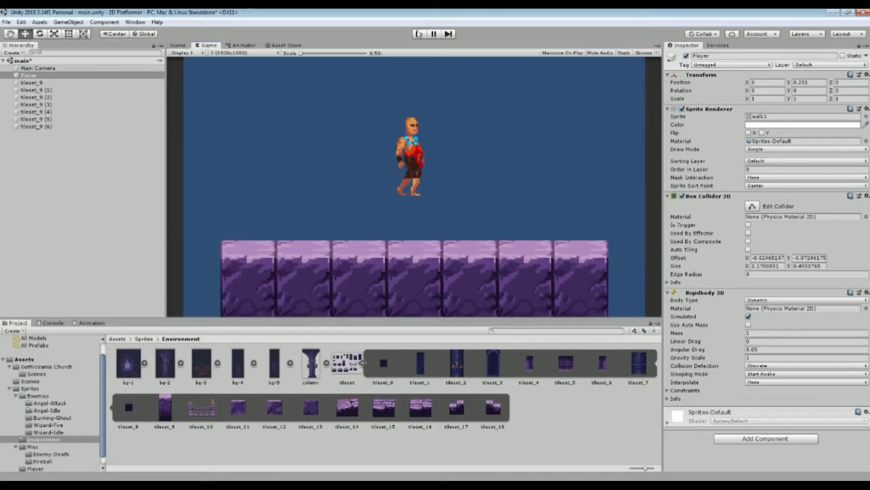
left_click(418, 33)
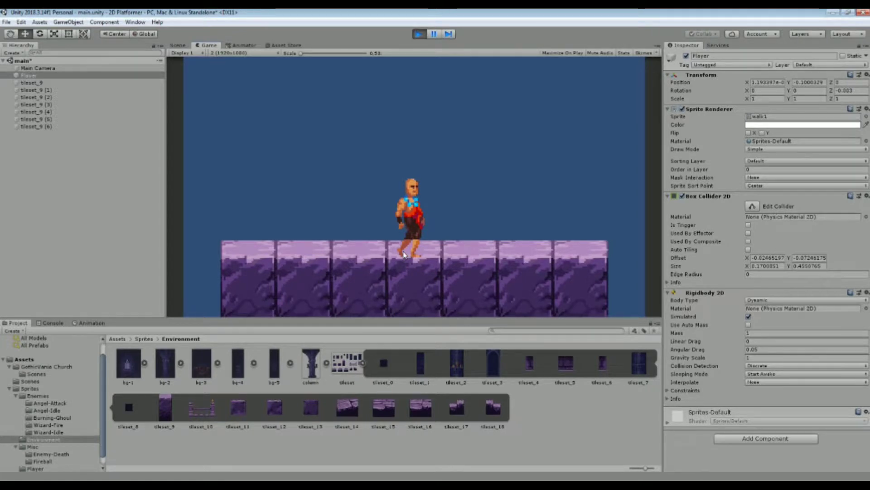
- Reset all seven tiles' Box Collider 2D components to fit their sprites and play-test
left_click(418, 35)
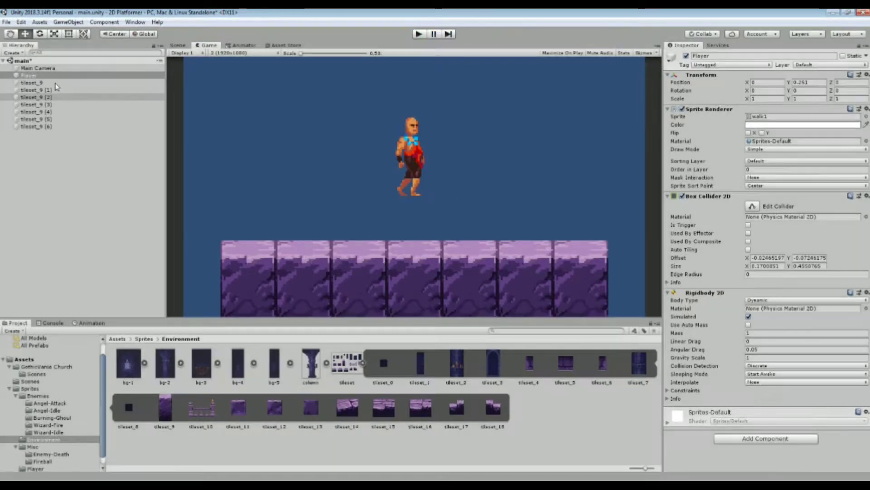
left_click(32, 83)
left_click(46, 126, "shift")
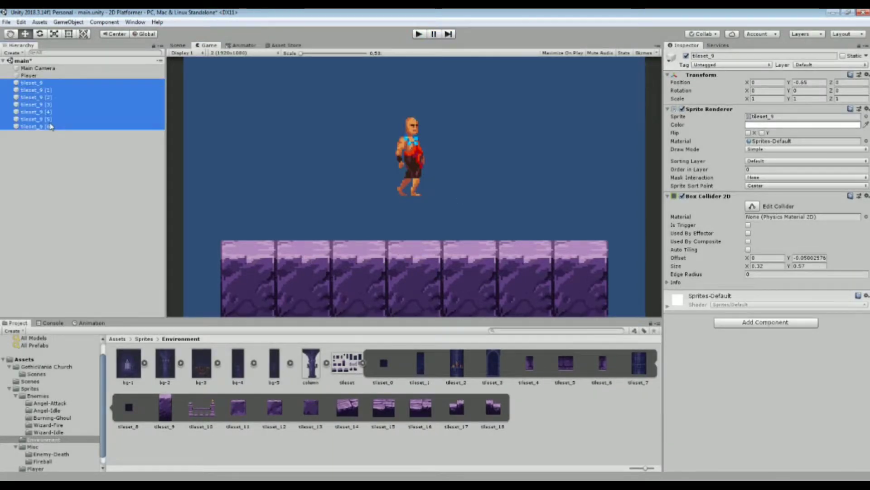
left_click(867, 196)
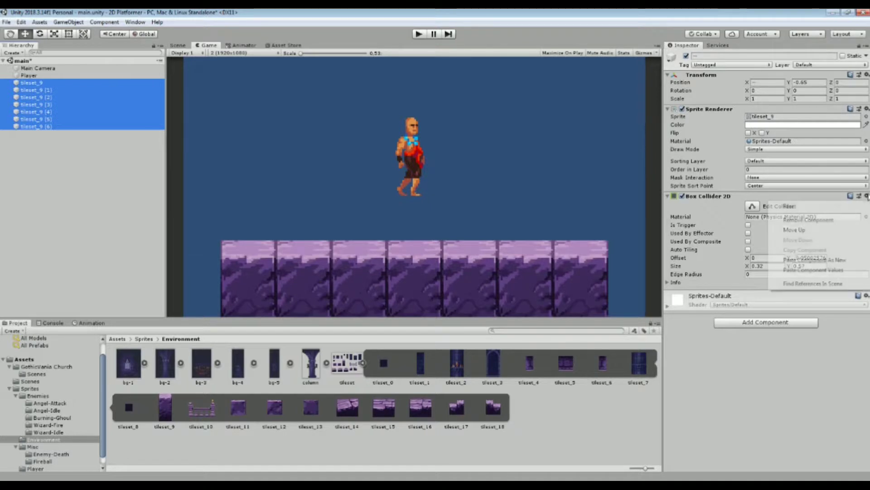
left_click(799, 209)
left_click(418, 34)
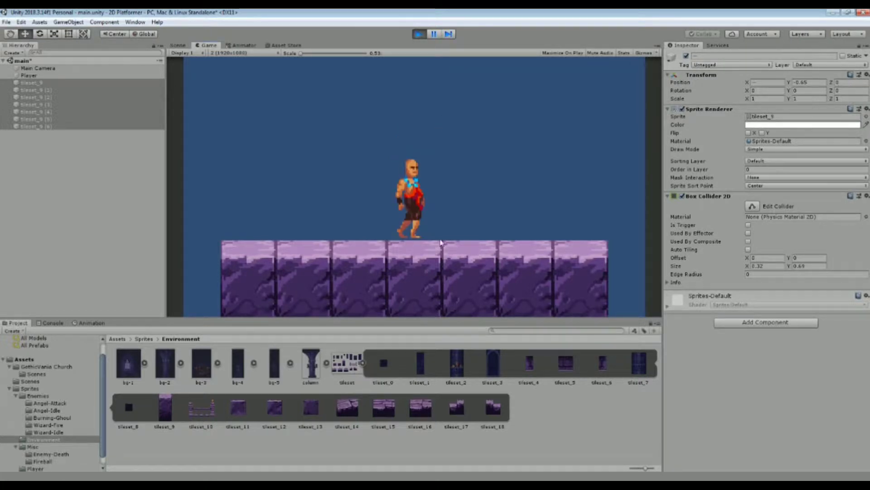
left_click(420, 34)
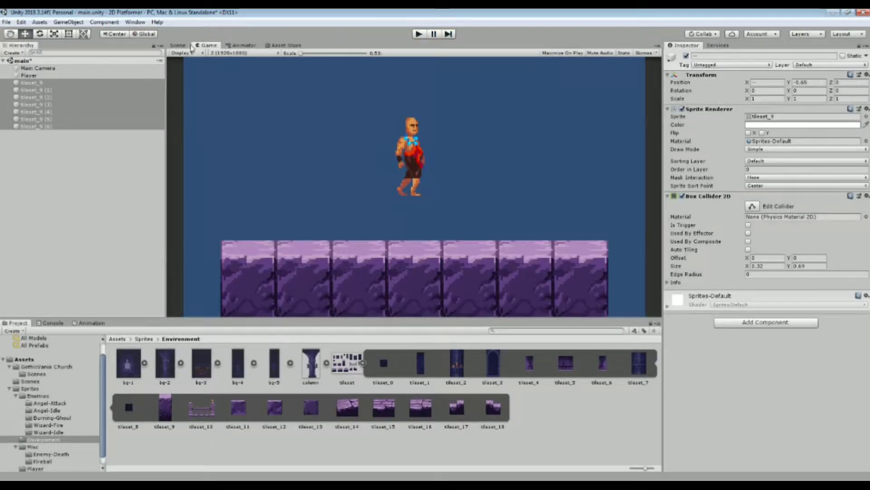
- Raise the Player collider's bottom edge to height 0.446 and play-test the landing
middle_click_drag(441, 171, 420, 92)
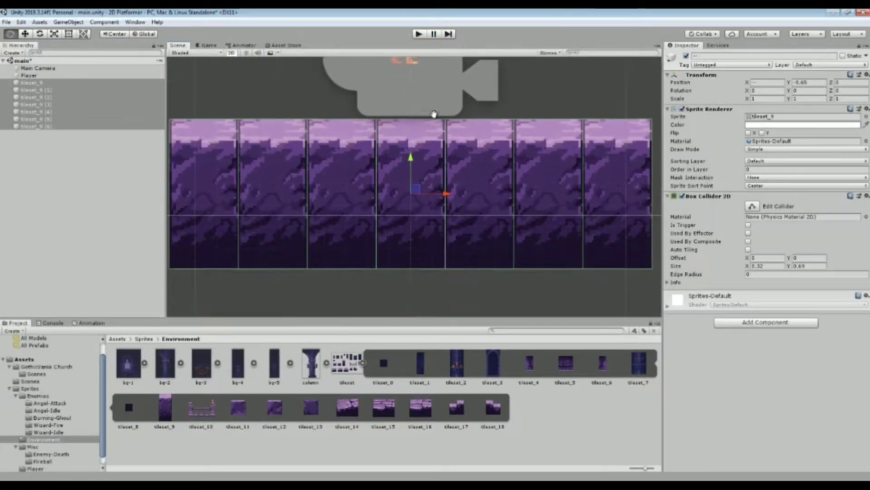
left_click(80, 76)
scroll(404, 132, "up", 1)
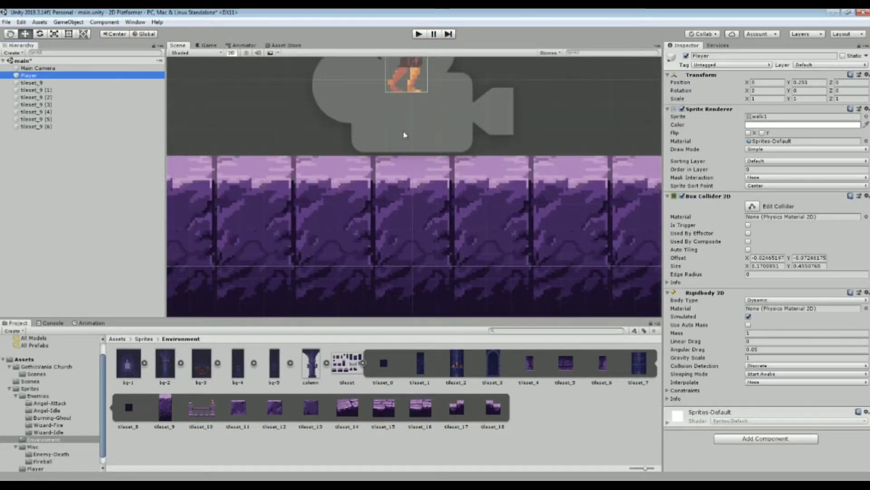
scroll(429, 155, "up", 1)
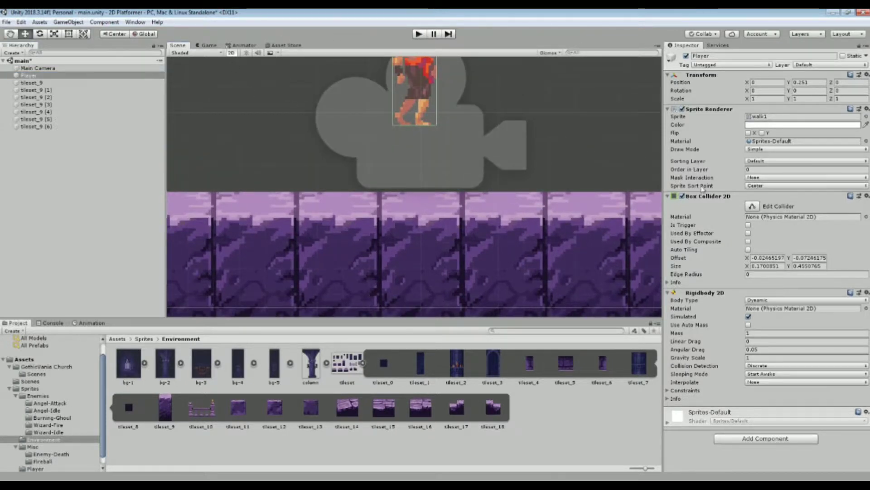
left_click(753, 207)
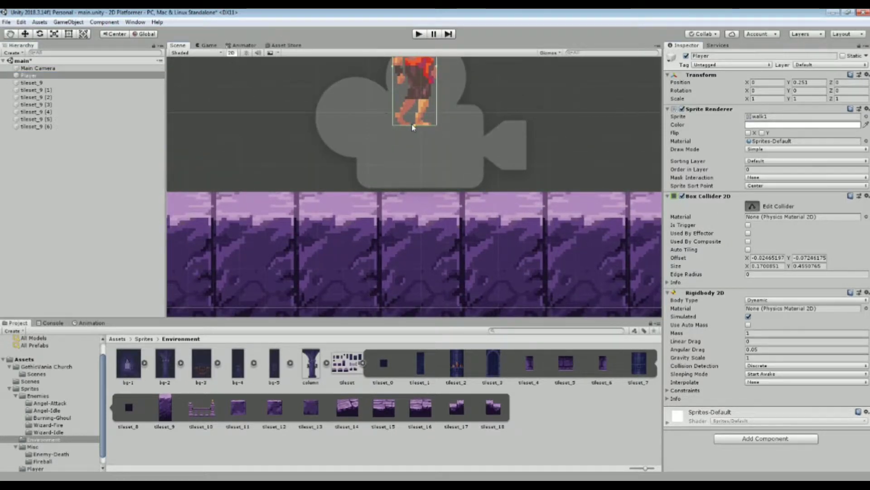
left_click_drag(415, 125, 415, 122)
left_click(207, 46)
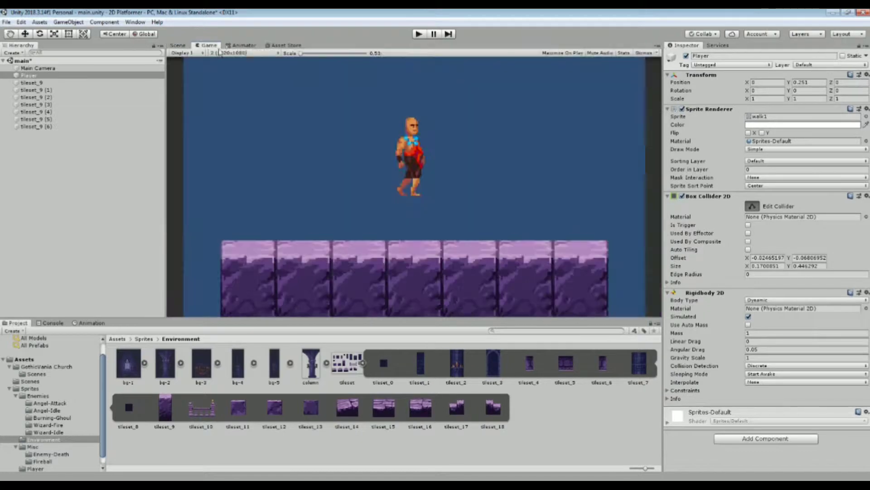
left_click(418, 35)
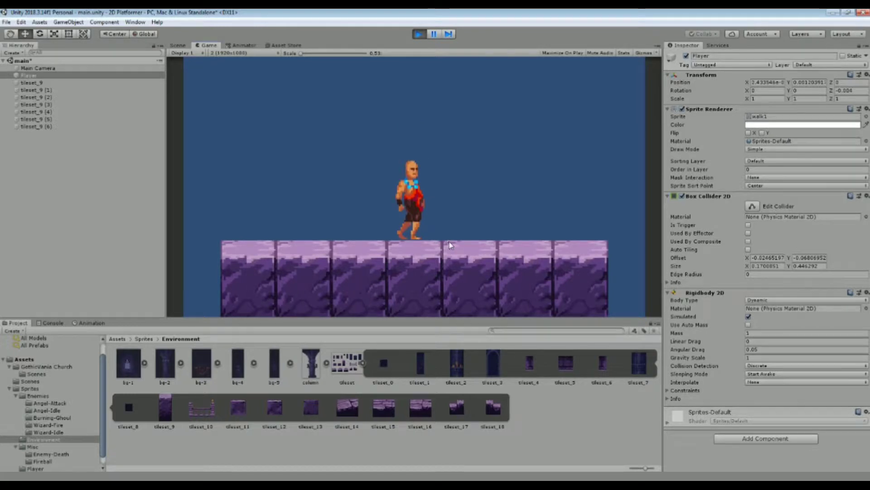
left_click(418, 36)
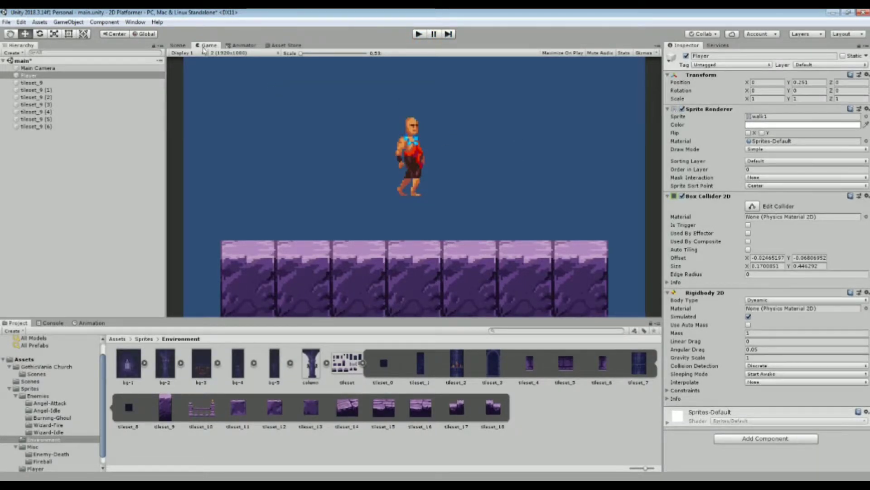
- Raise the Player collider's bottom edge to 0.4375 tall and play-test it standing on the tiles
left_click(178, 45)
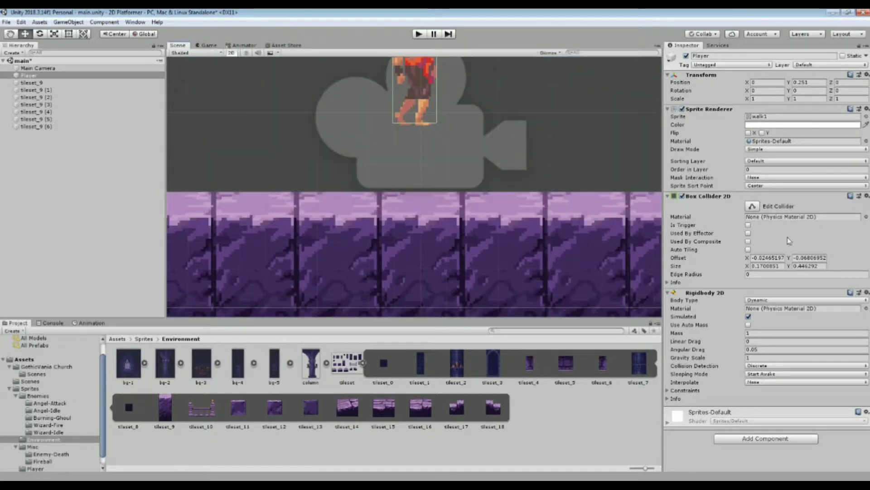
left_click(752, 207)
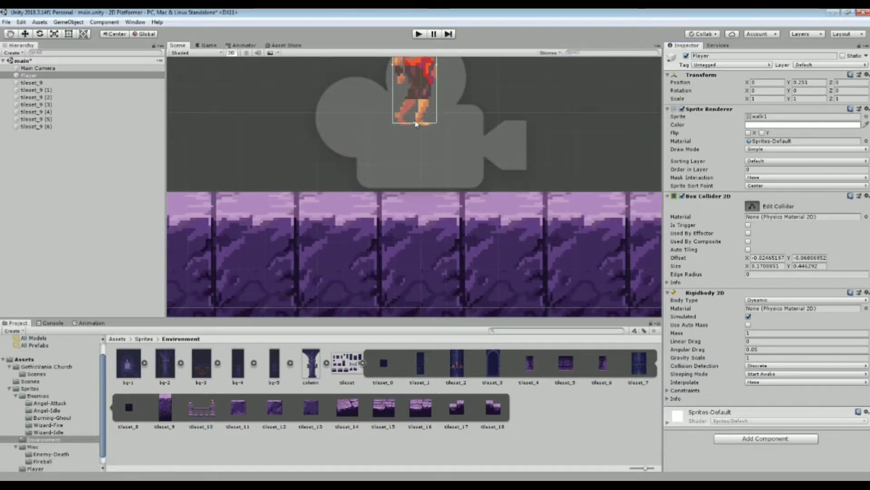
left_click(415, 120)
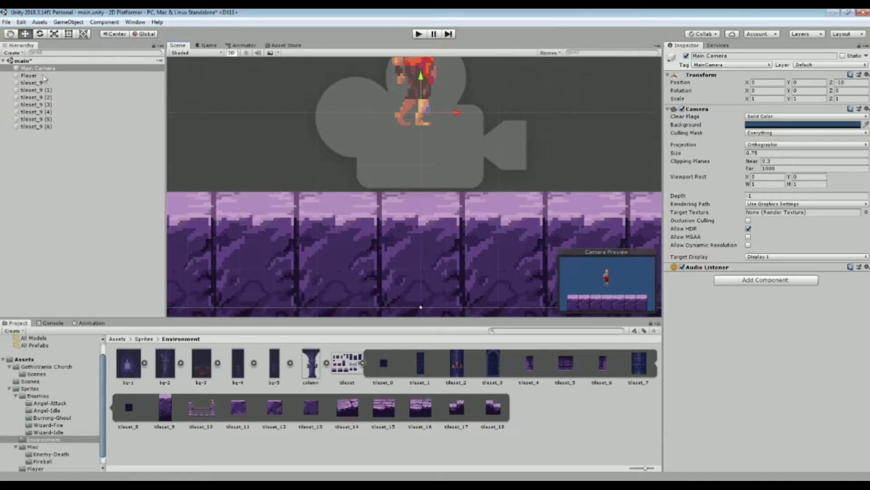
left_click(29, 76)
left_click(752, 206)
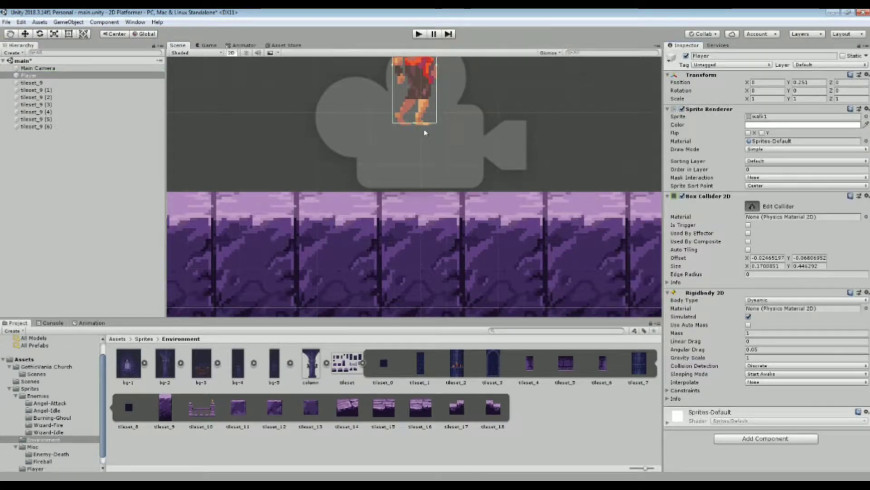
left_click_drag(415, 125, 413, 124)
left_click(419, 34)
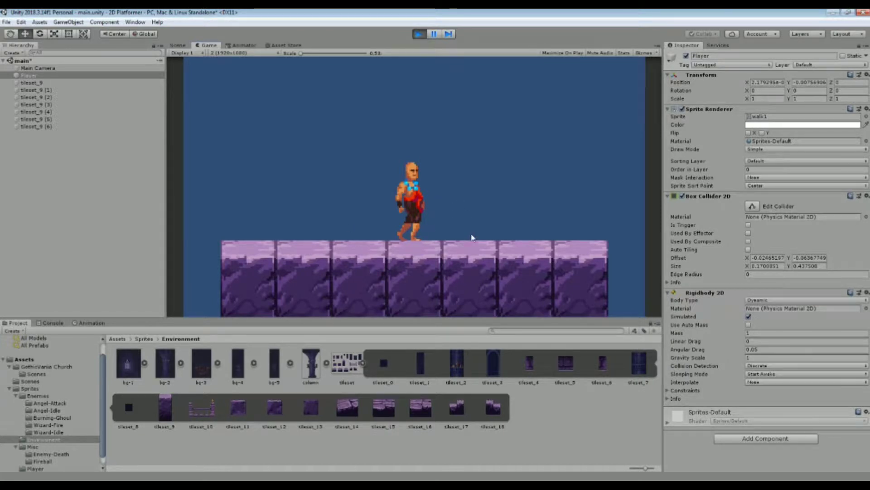
left_click(418, 34)
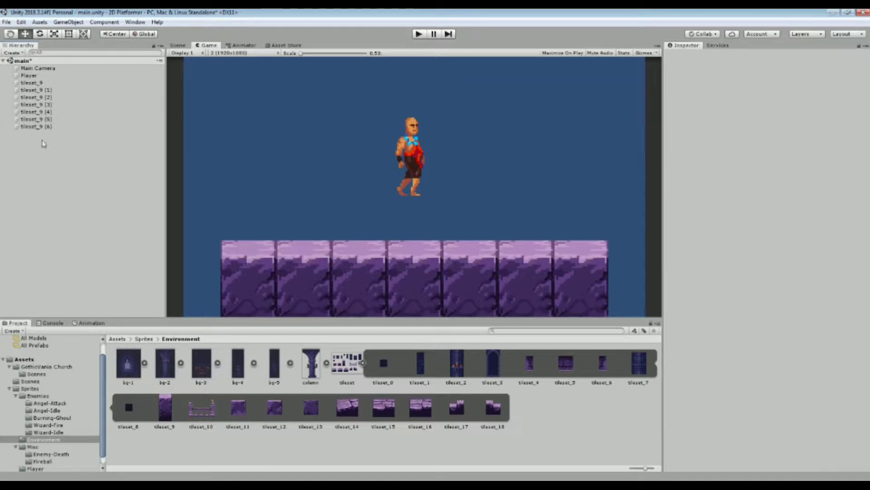
left_click(53, 76)
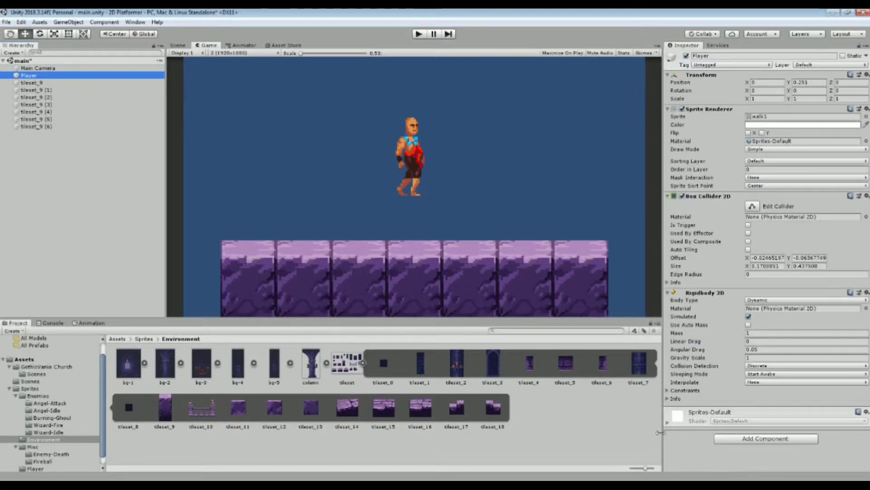
- Create a new C# script named PlayerController in the Assets folder
left_click(362, 363)
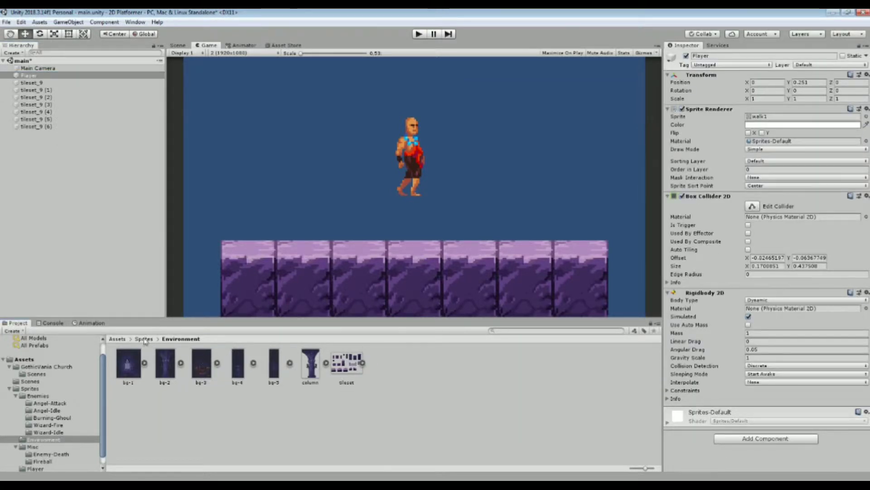
left_click(117, 339)
right_click(252, 384)
mouse_move(366, 168)
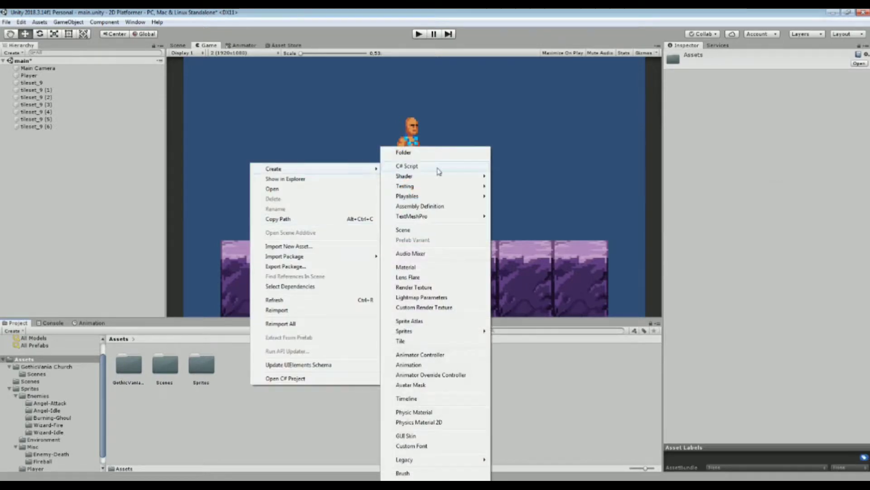
left_click(407, 166)
type("Pl")
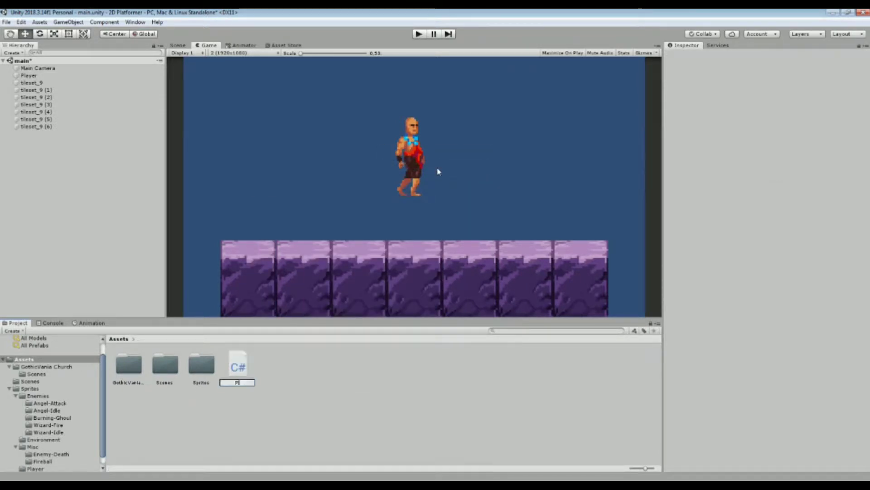
type("ontroller")
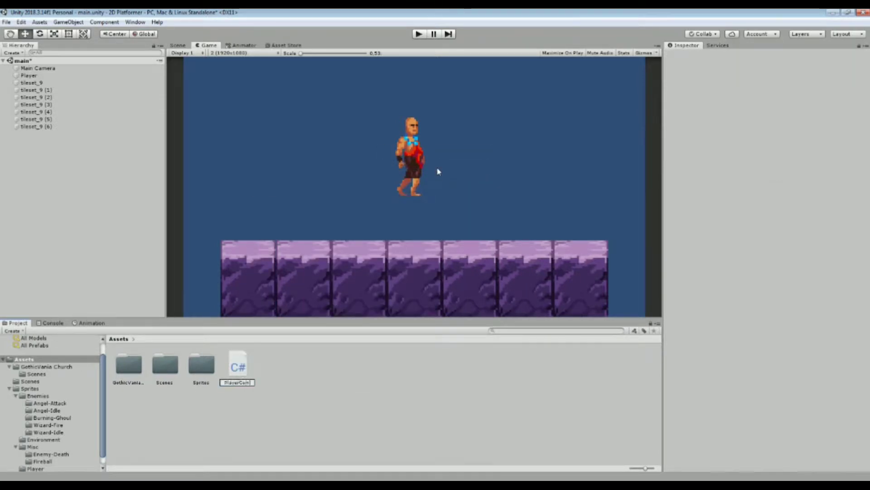
key("Return")
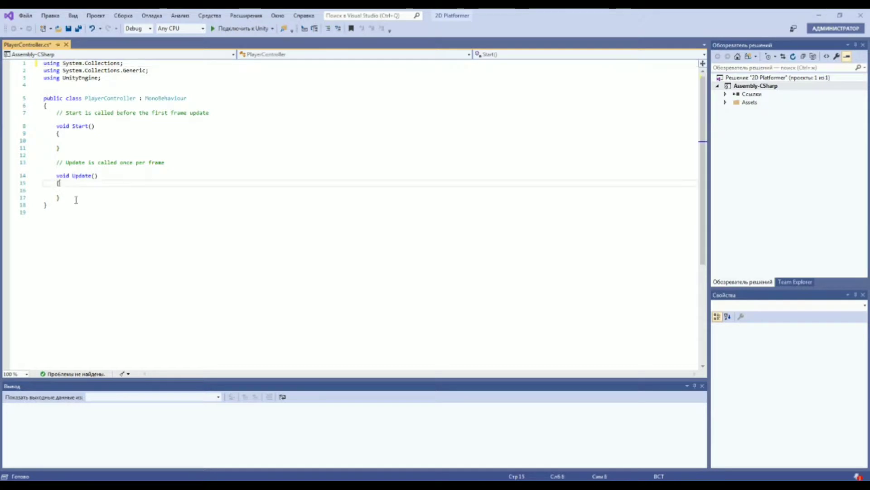
- Replace the default class body with a 'Rigidbody2D rb;' field declaration
left_click_drag(72, 198, 160, 104)
key("BackSpace")
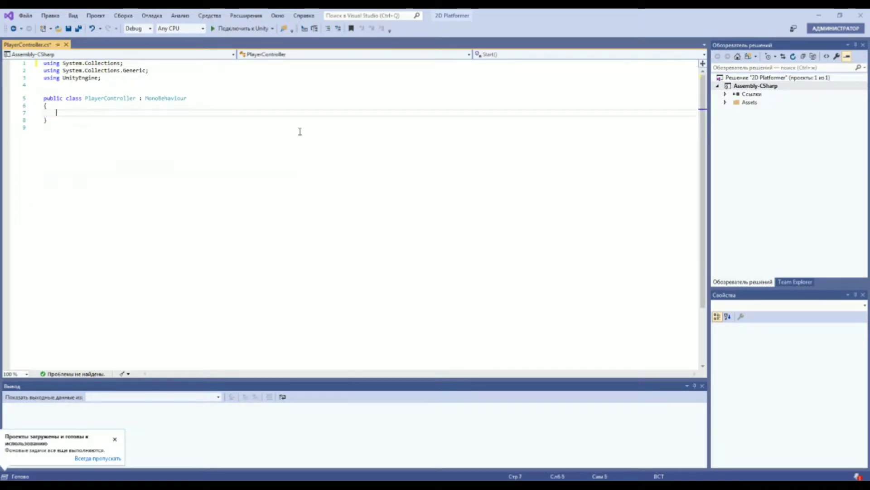
type("ru")
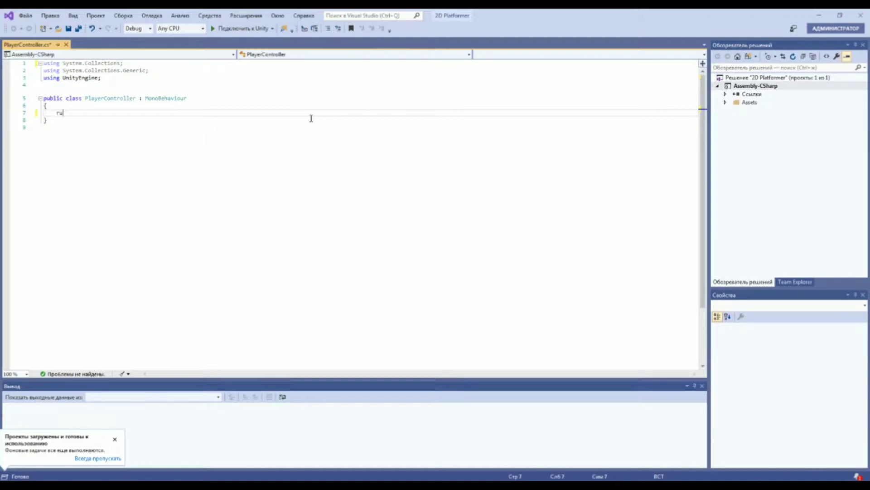
key("BackSpace")
type("ign")
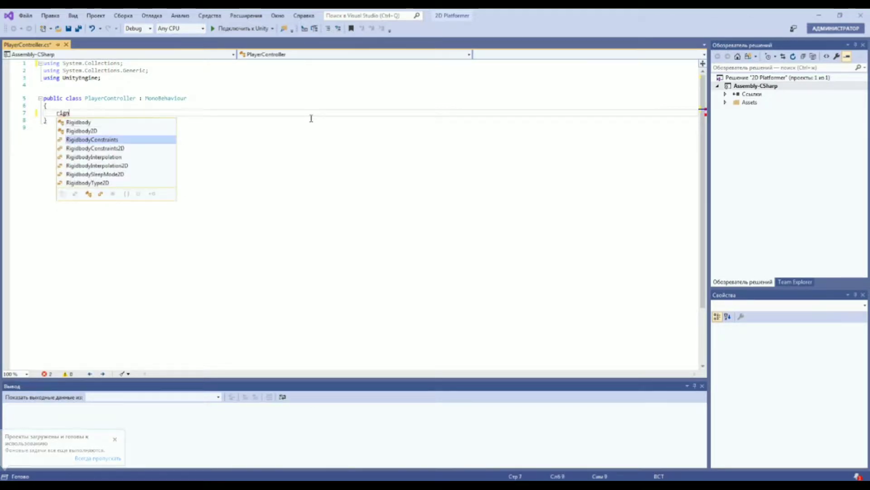
key("Up")
type("rb;")
key("Return")
key("Return")
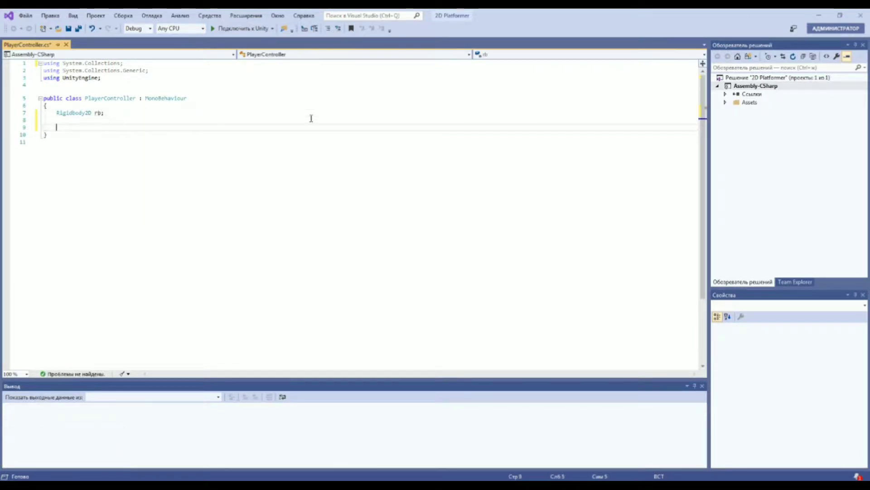
- Add a Start method that sets rb = GetComponent<Rigidbody2D>();
type("start")
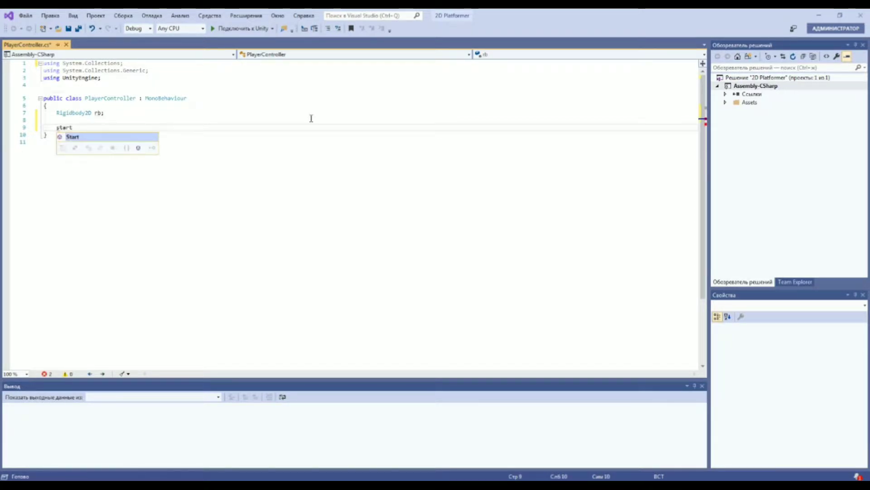
key("Tab")
type("r")
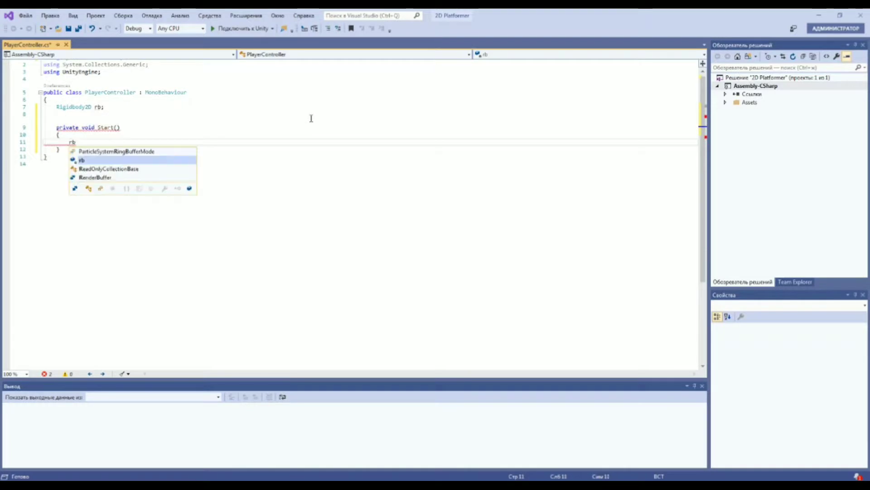
type("b = get")
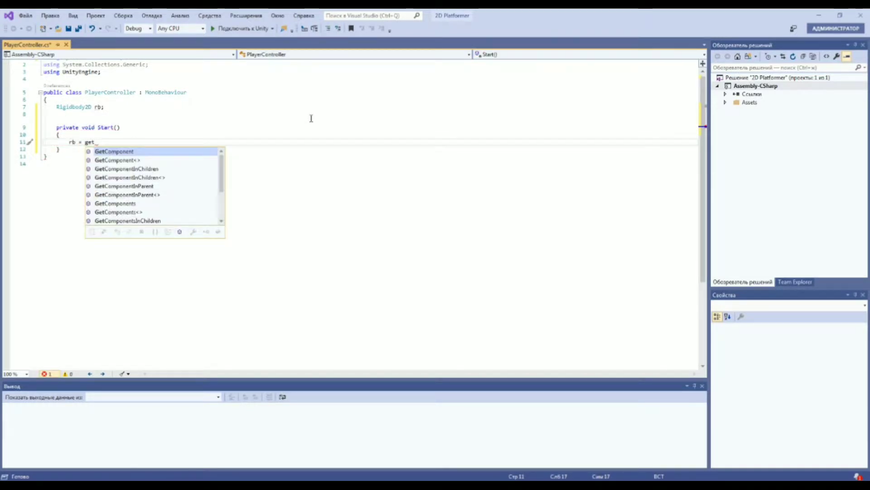
key("Tab")
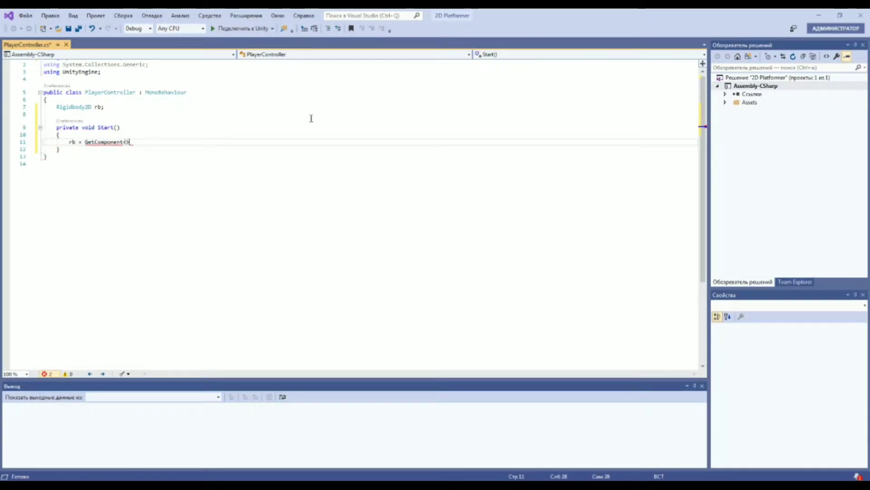
key("BackSpace")
type("r")
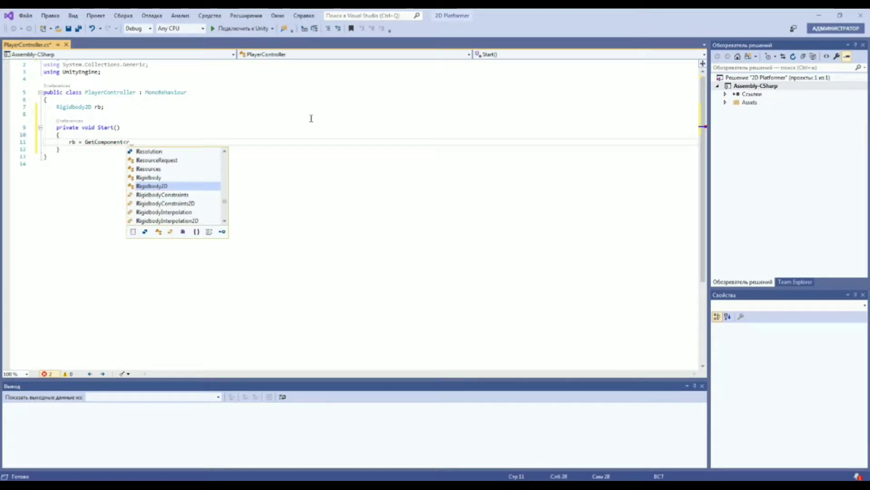
type(">(")
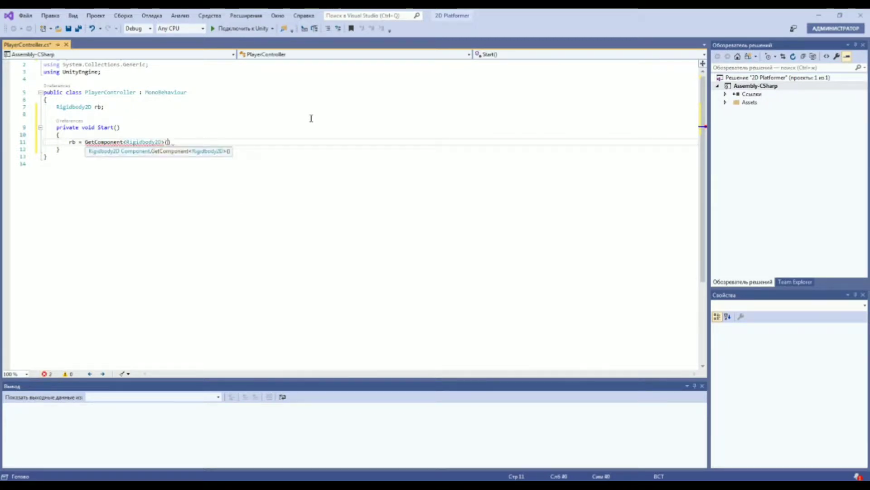
type(");")
key("Down")
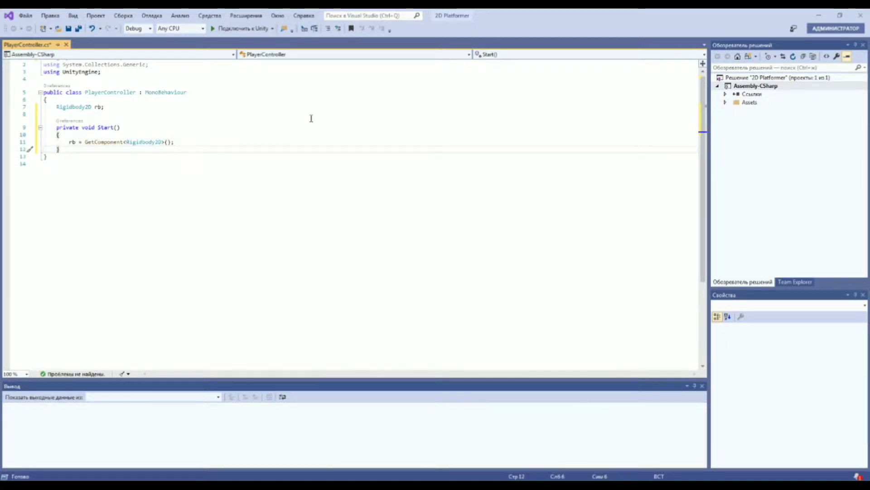
key("Return")
key("Return")
- Add an empty FixedUpdate method below Start
type("a")
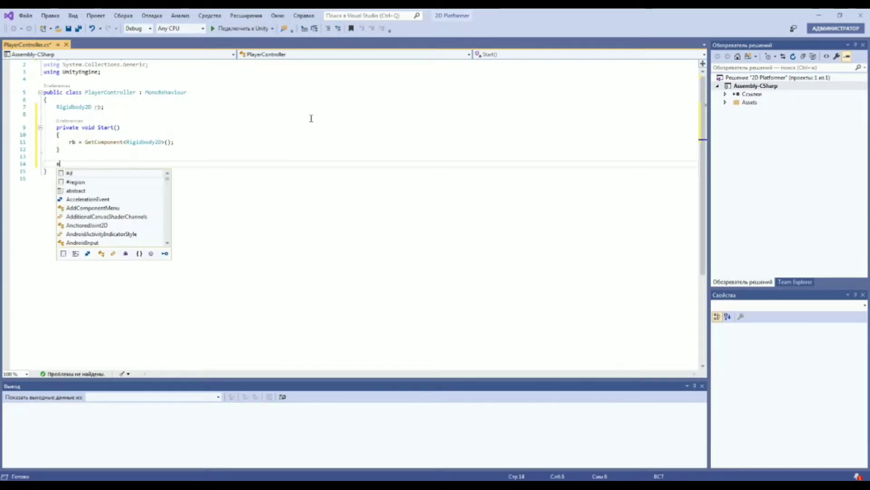
key("BackSpace")
type("fixed")
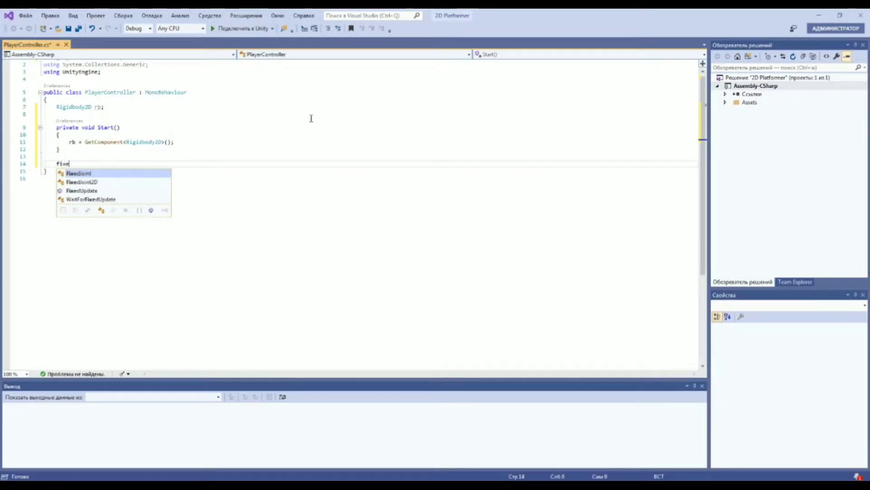
key("Tab")
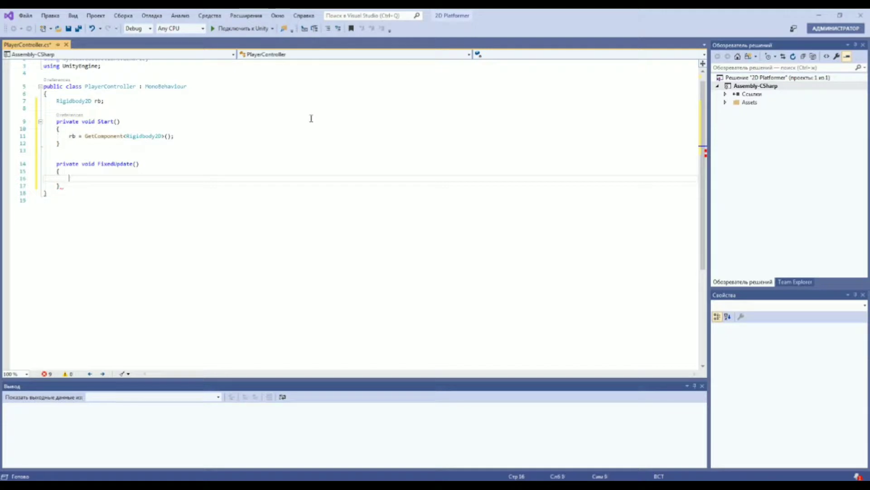
- Inside FixedUpdate, write rb.velocity = new Vector2(Input.GetAxis("Horizontal"), then open Paint
type("rb.v")
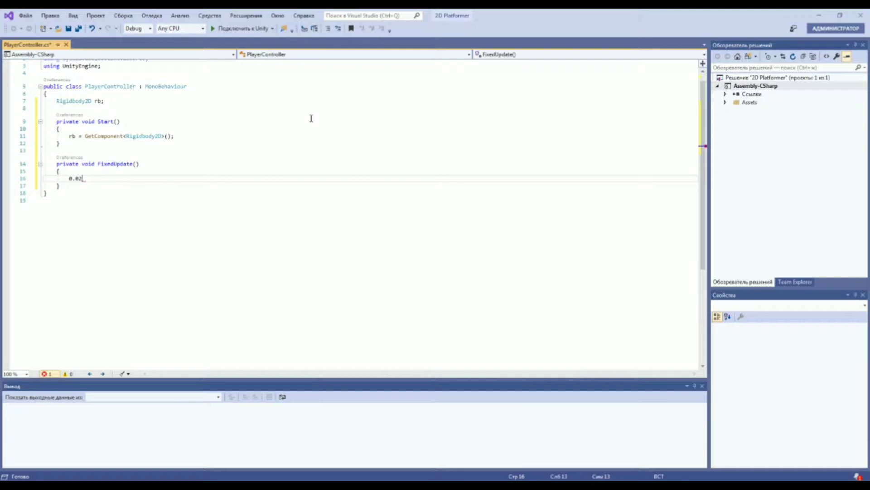
type("r")
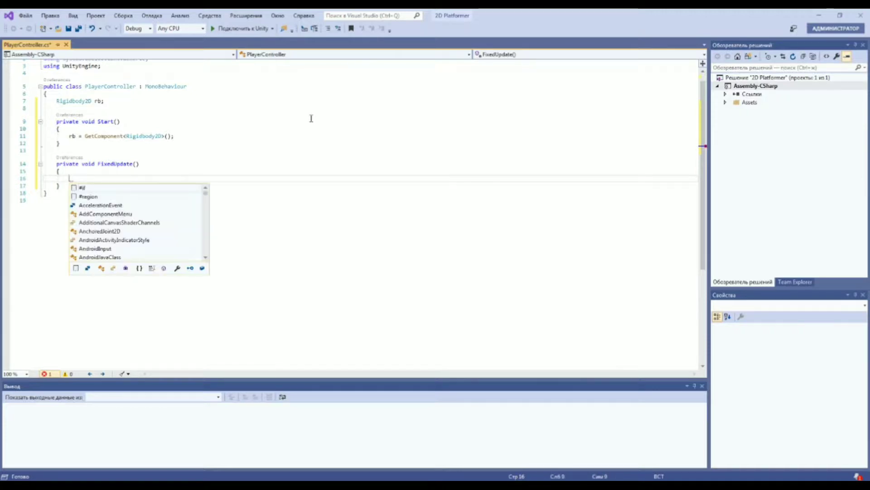
type("b")
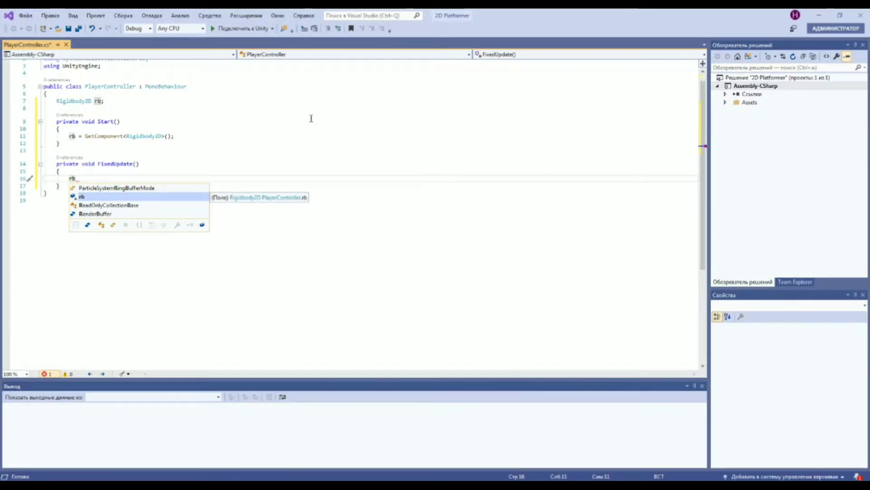
type(".velocity = new ve")
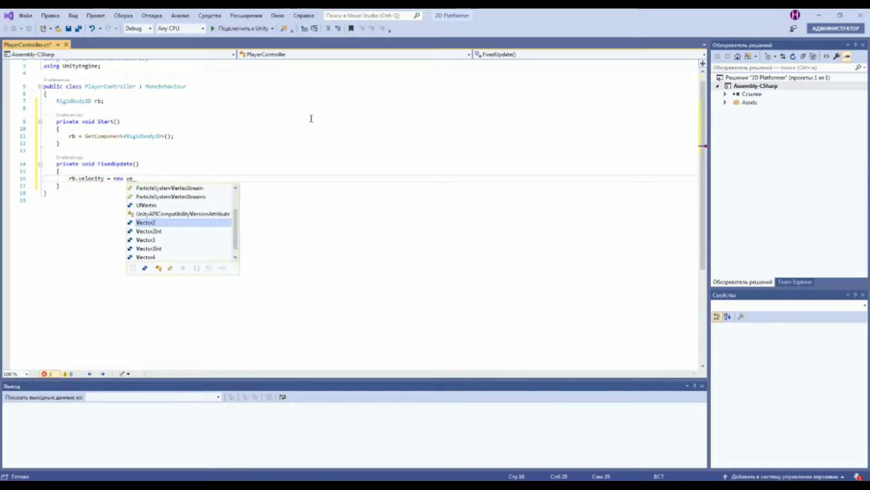
key("Tab")
type("(")
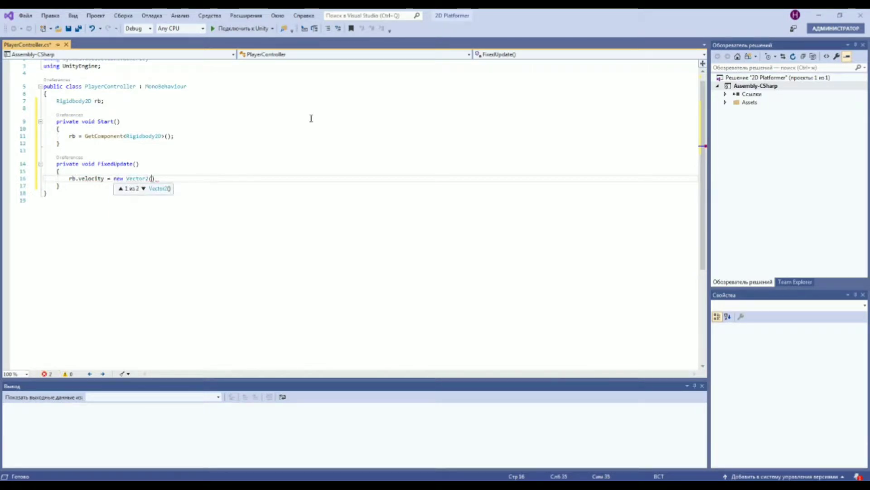
type("in")
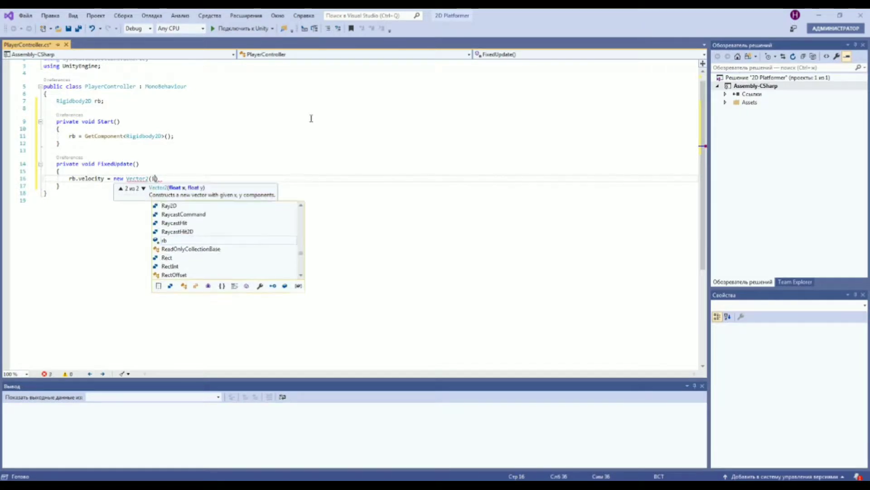
type("put")
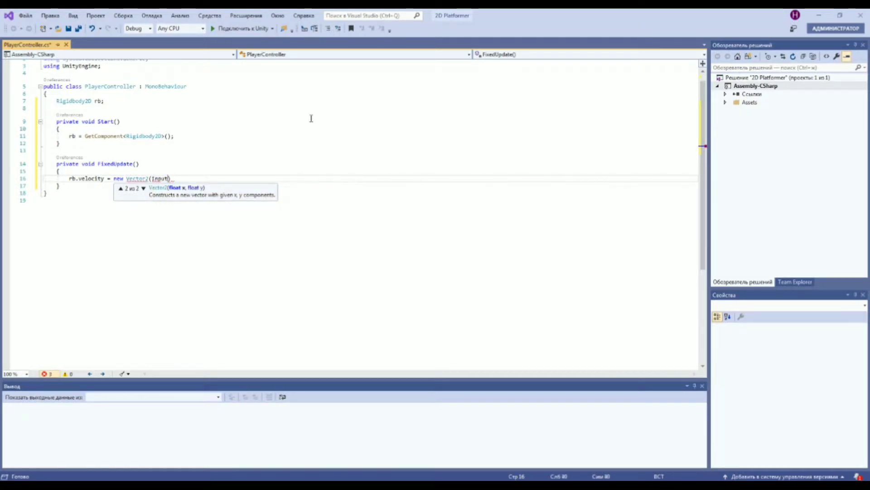
type(".get")
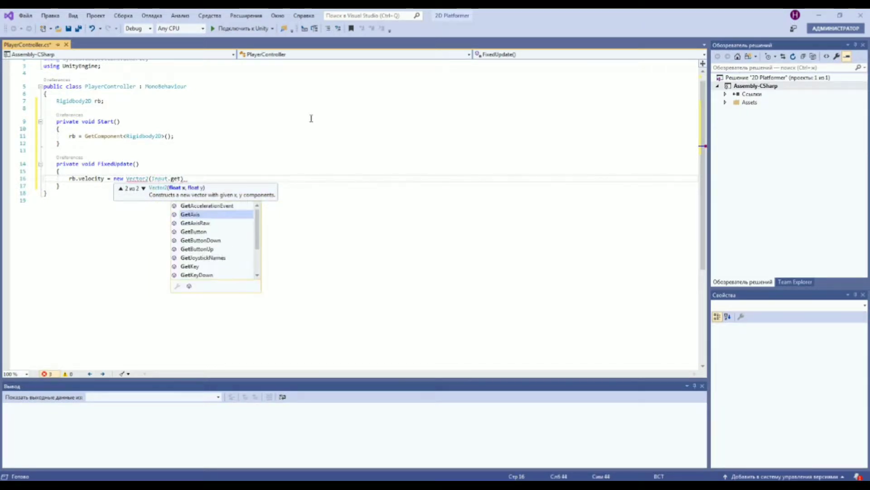
key("Tab")
type("(")
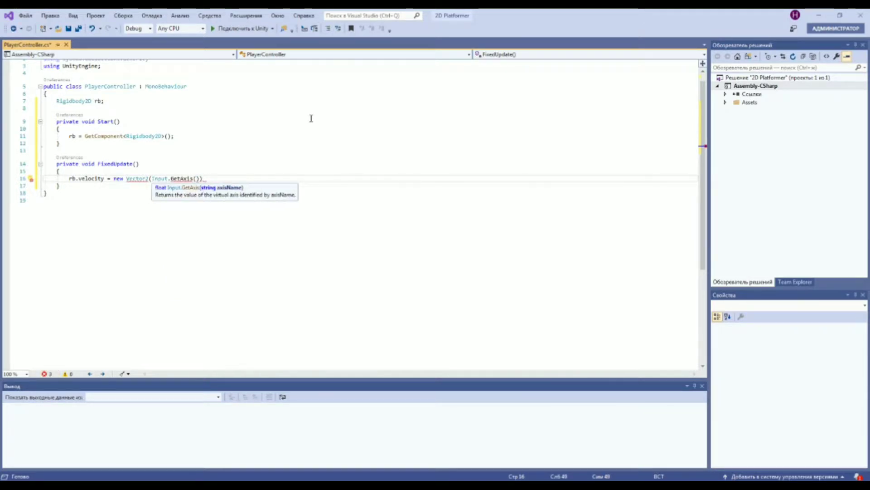
type("\"")
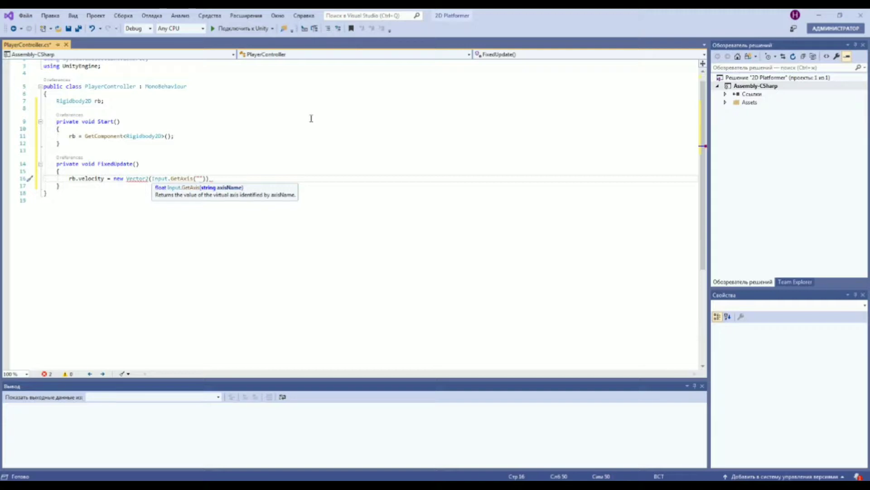
type("Р")
type("ori")
key("BackSpace")
type("ont")
type("al")
key("super")
key("Escape")
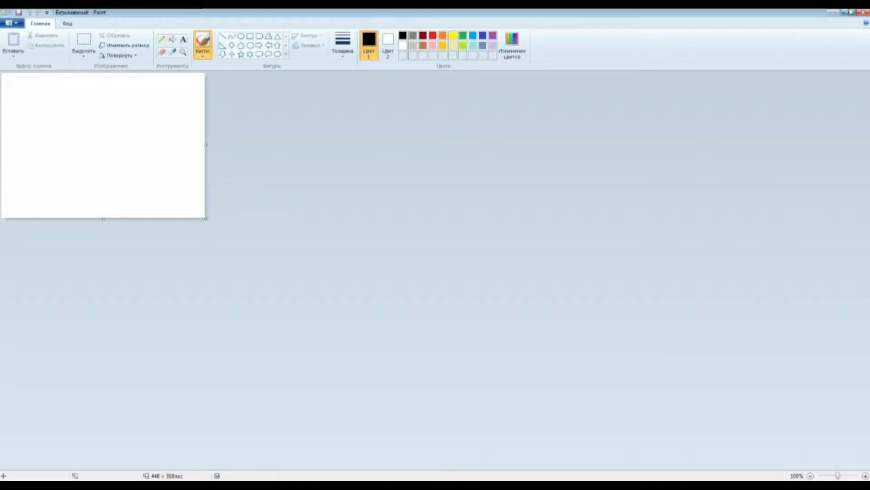
- Shrink Paint to a window over the code and draw a 4 with a minus sign
left_click(846, 13)
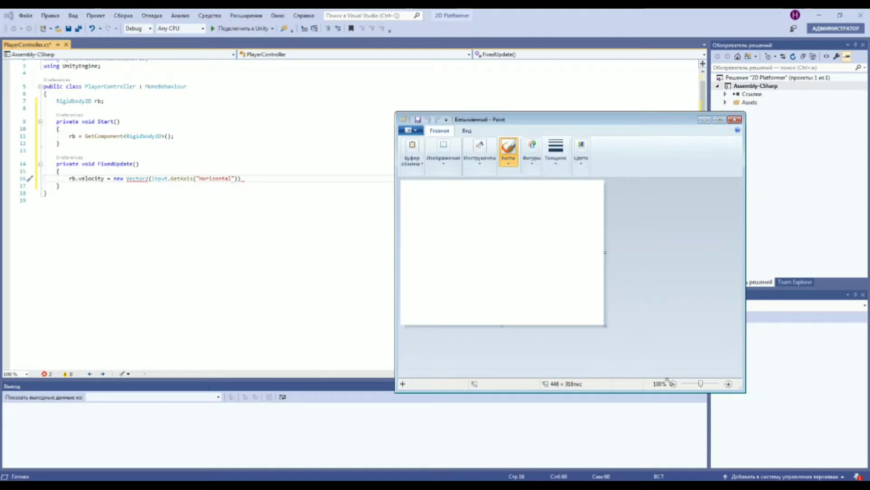
left_click_drag(605, 326, 755, 450)
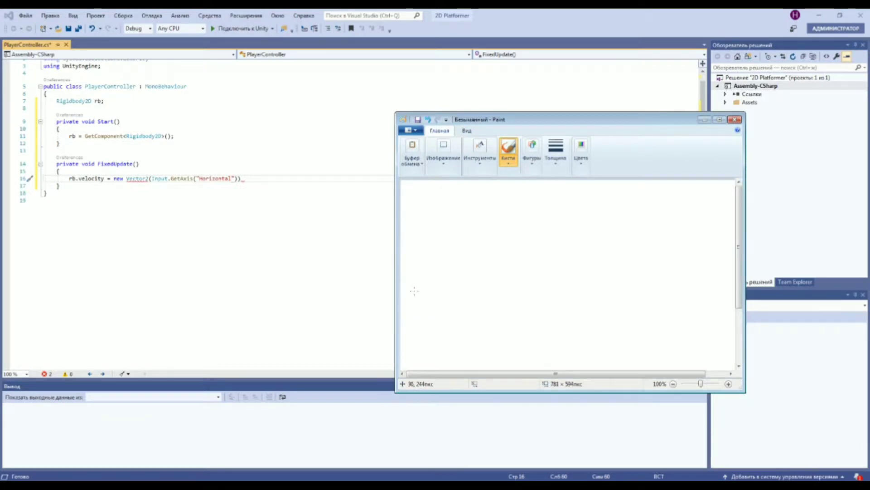
mouse_move(420, 298)
left_mouse_down()
mouse_move(458, 322)
mouse_move(488, 295)
left_mouse_up()
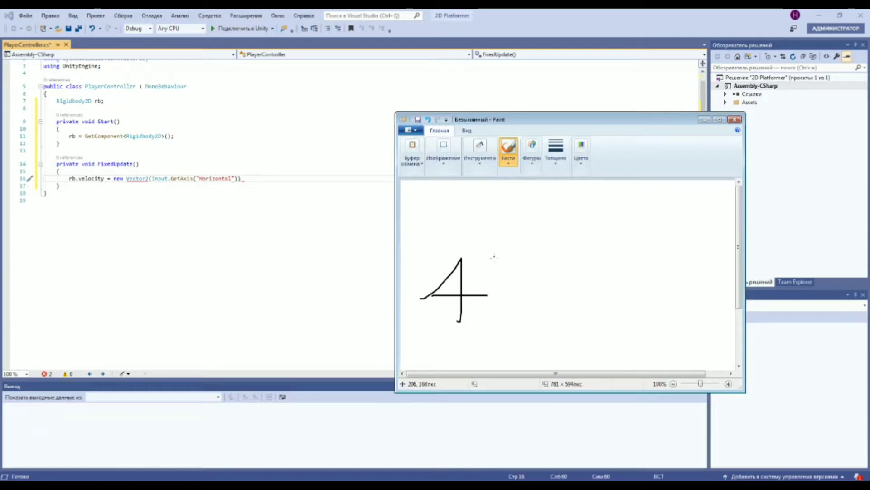
scroll(462, 240, "down", 3)
left_click_drag(413, 289, 429, 292)
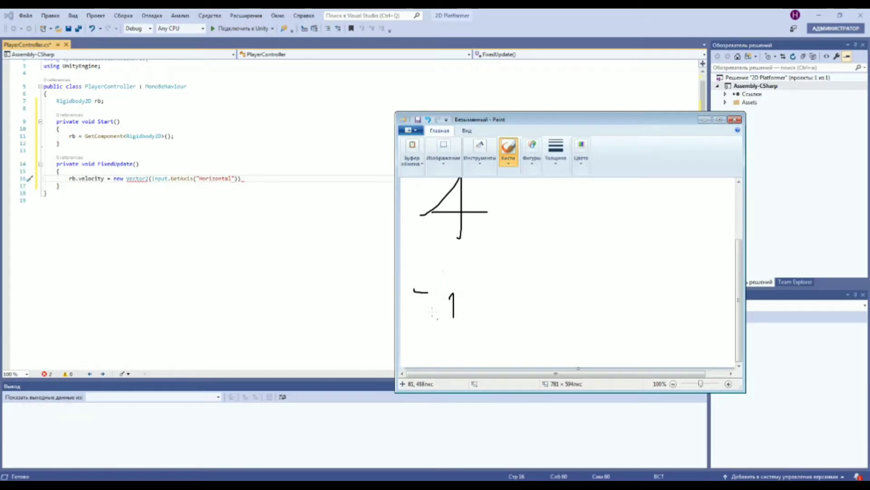
scroll(560, 246, "up", 2)
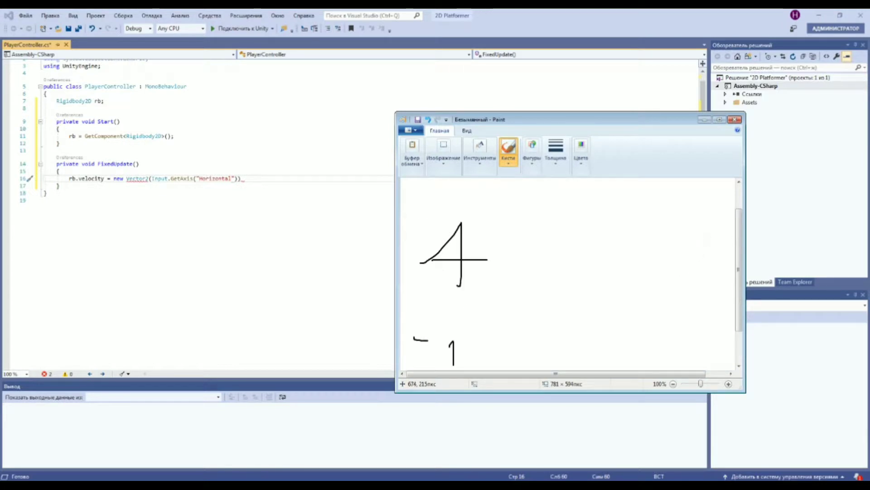
- Sketch the 1 and remaining strokes, then close Paint choosing Don't Save
left_click_drag(705, 239, 699, 294)
left_click_drag(705, 241, 700, 293)
scroll(546, 307, "down", 2)
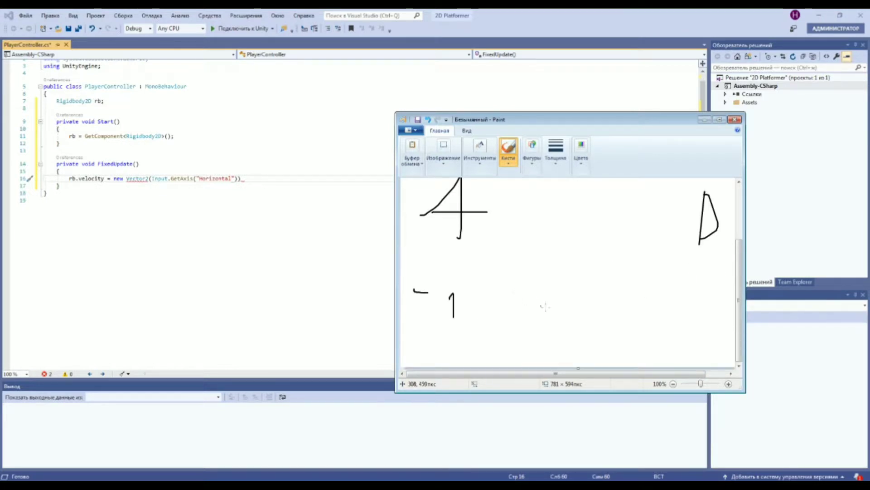
left_click_drag(569, 296, 567, 314)
left_click_drag(569, 291, 567, 319)
left_click_drag(707, 297, 709, 345)
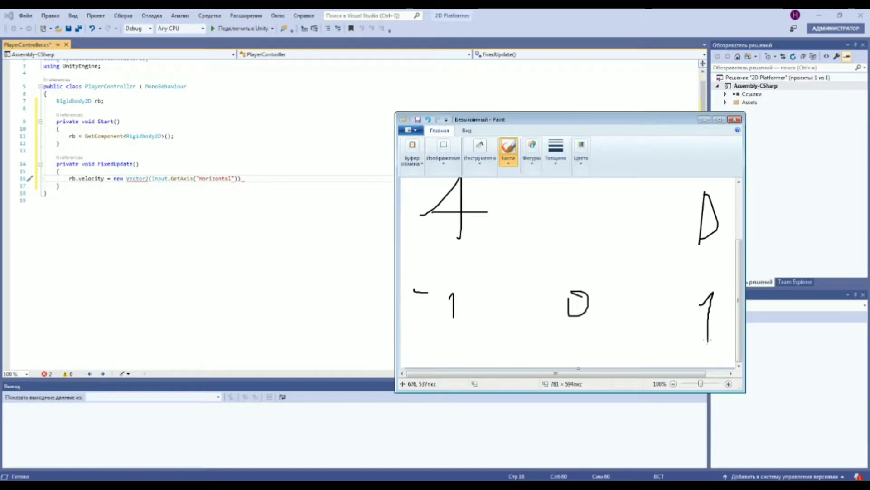
scroll(602, 234, "up", 3)
left_click_drag(564, 295, 628, 297)
scroll(581, 312, "down", 3)
left_click(735, 119)
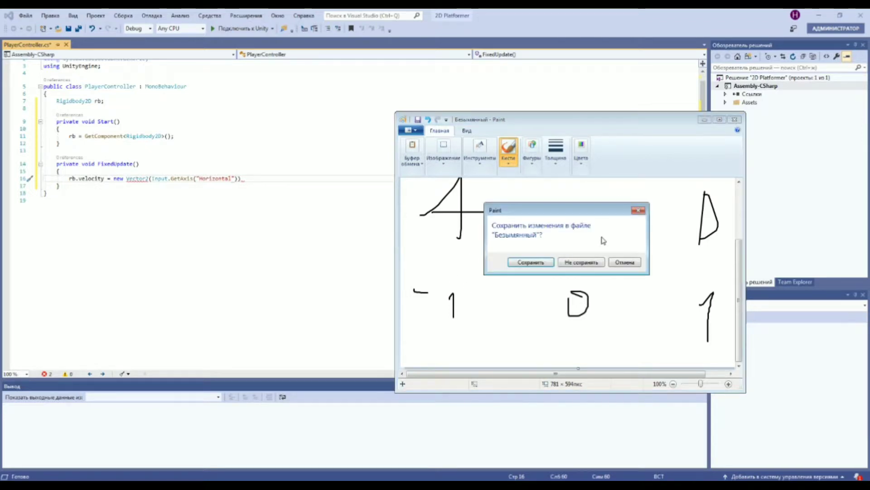
left_click(589, 265)
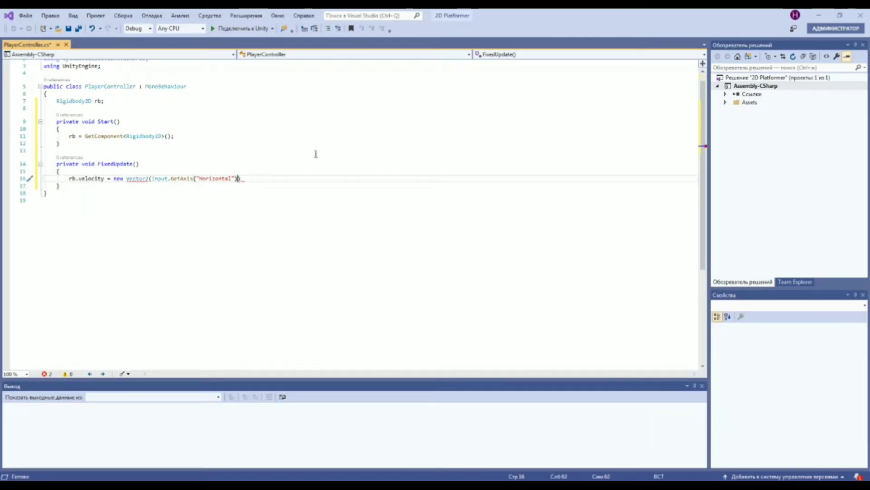
- Finish the velocity line with ', rb.velocity.y);' as the vertical component and save PlayerController
type(",rb")
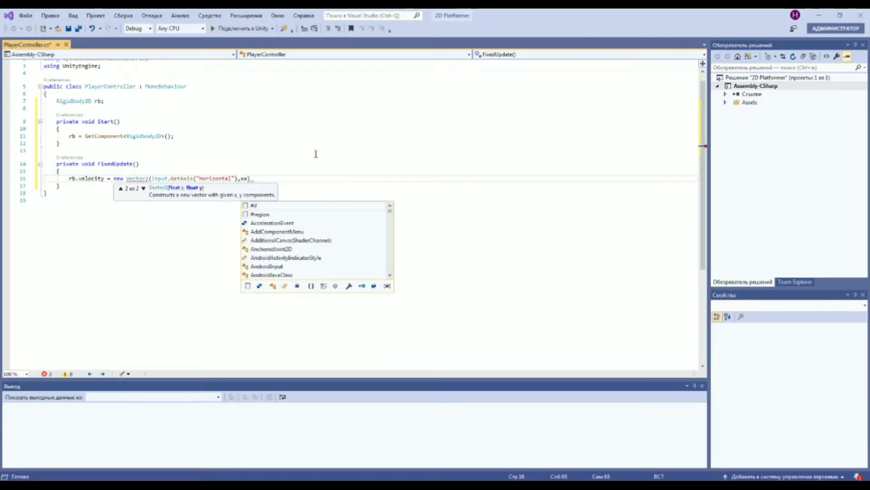
type(".")
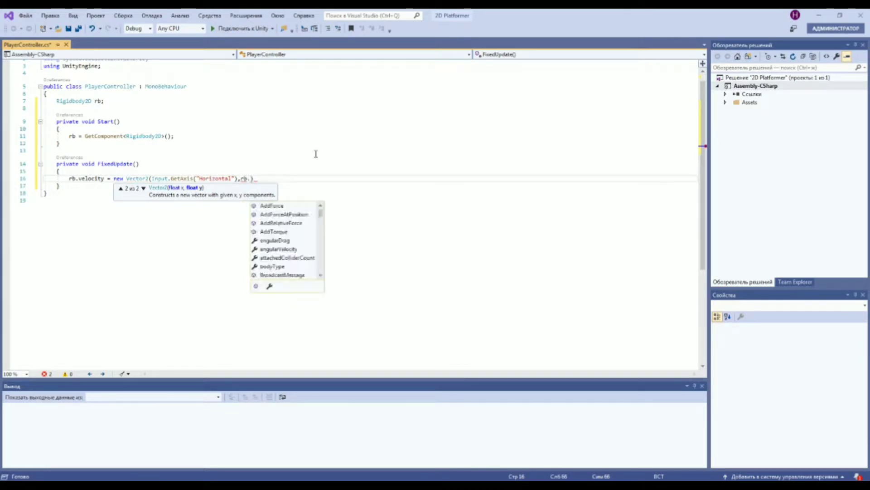
type("ve")
key("Tab")
type(".")
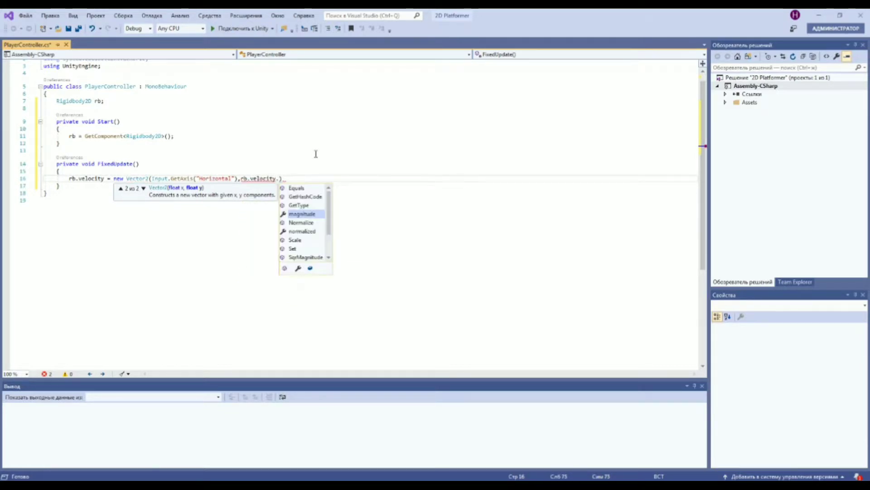
type("y);")
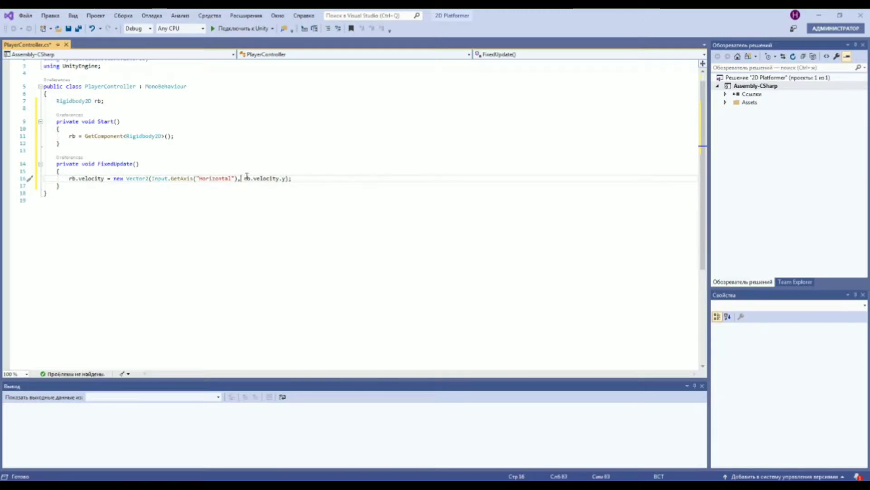
left_click(125, 101)
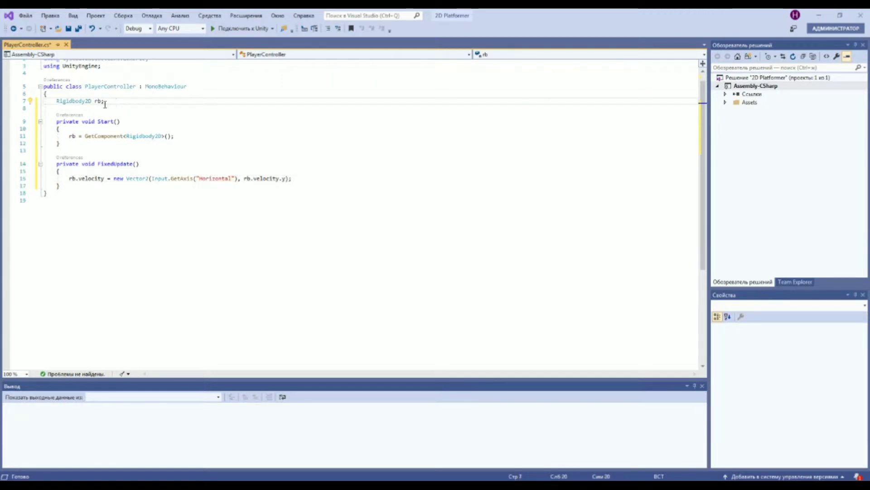
key("Down")
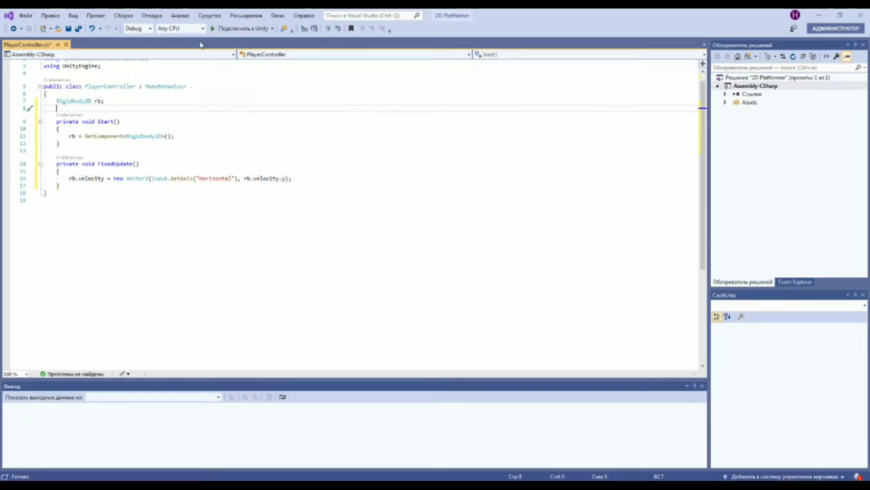
key("ctrl+s")
- In Unity, attach the PlayerController script to the Player object's Inspector
key("alt+Tab")
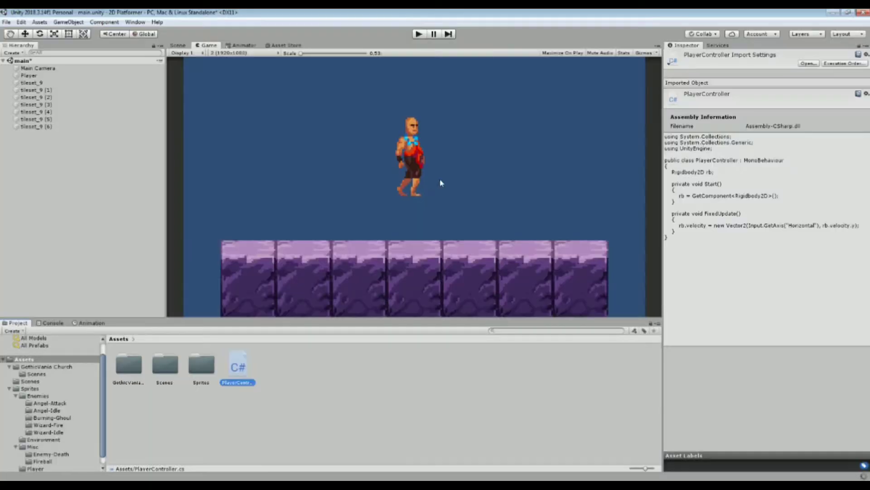
left_click(32, 75)
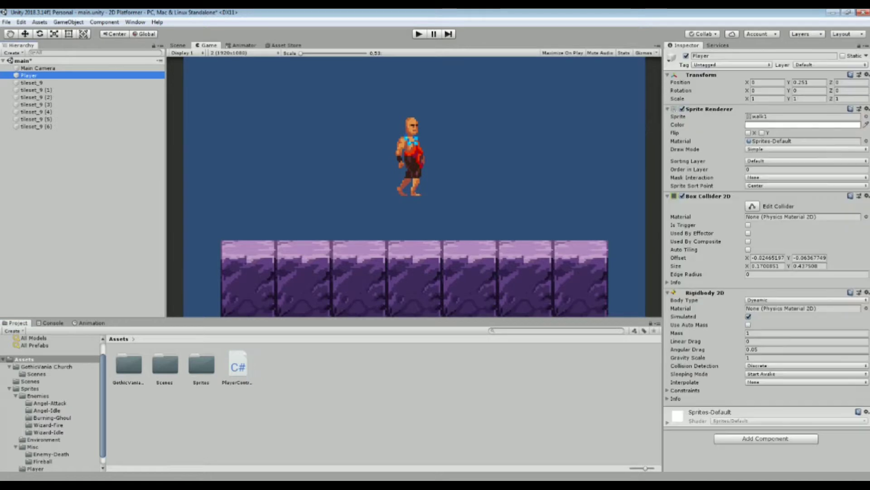
left_click_drag(238, 366, 711, 451)
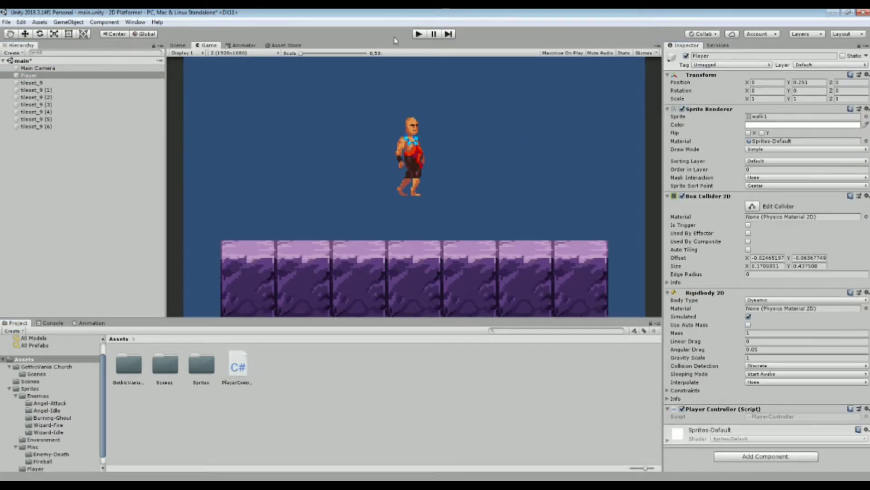
- Play the game, move left and right with the arrow keys, then stop it
left_click(420, 36)
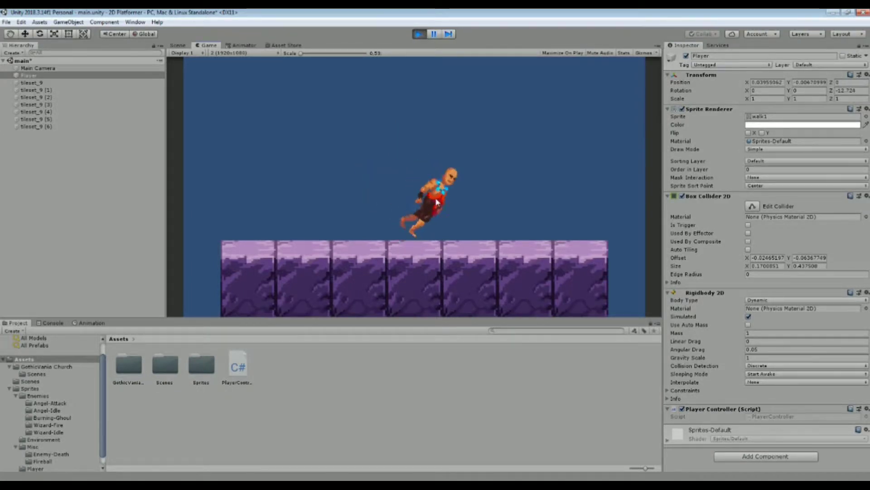
key("Left")
key("Right")
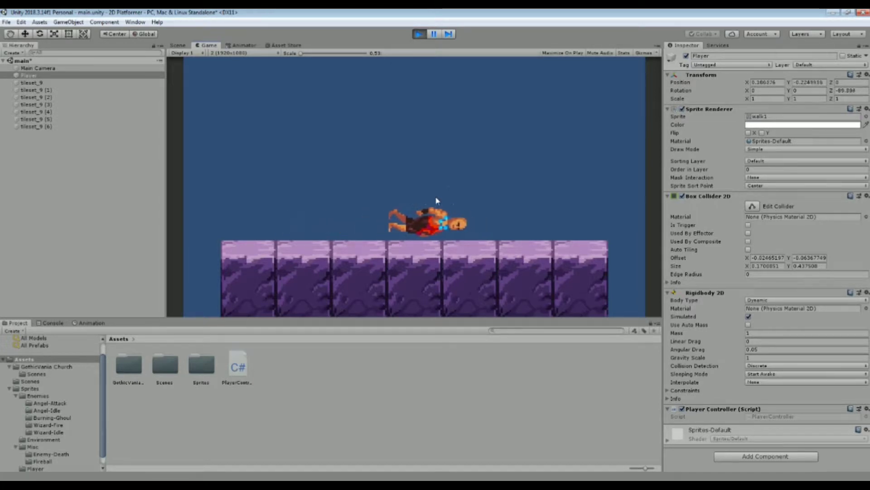
left_click(419, 33)
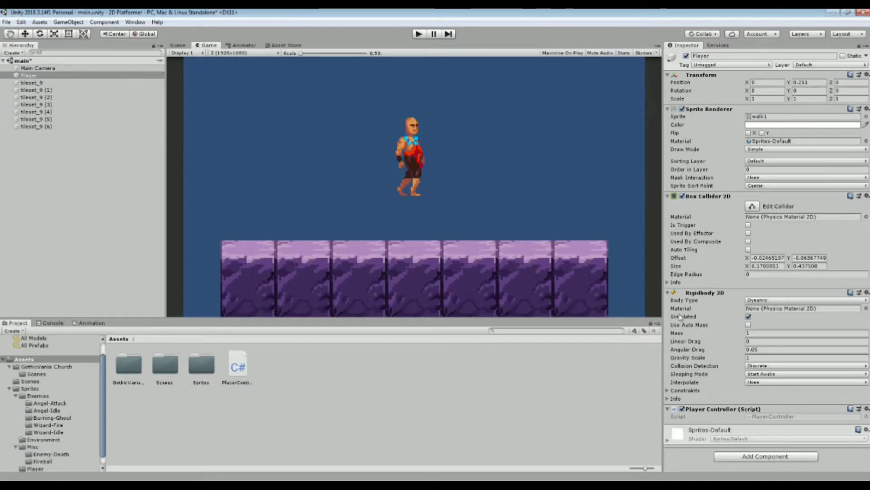
- Check Freeze Rotation Z under the Player's Rigidbody 2D Constraints
left_click(669, 392)
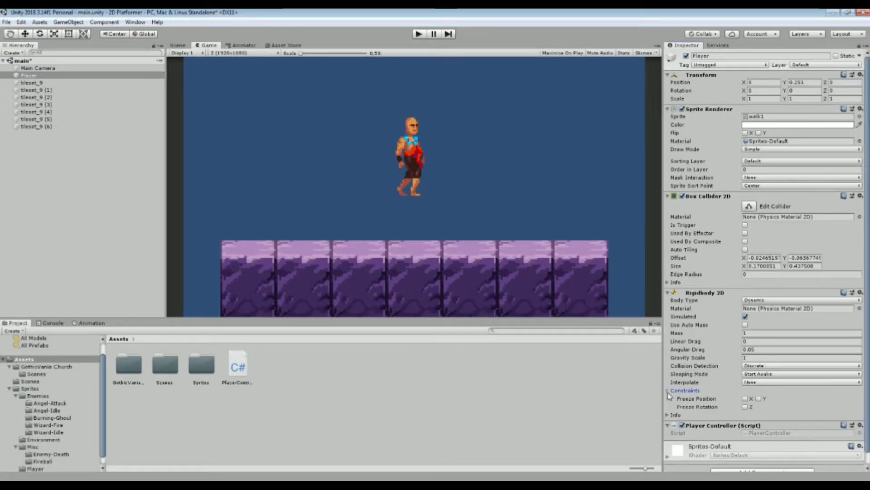
scroll(670, 395, "down", 1)
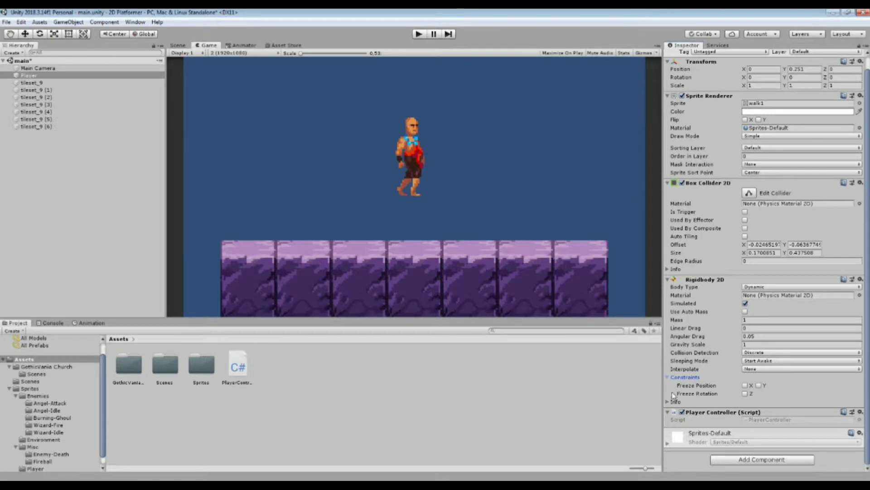
left_click(746, 393)
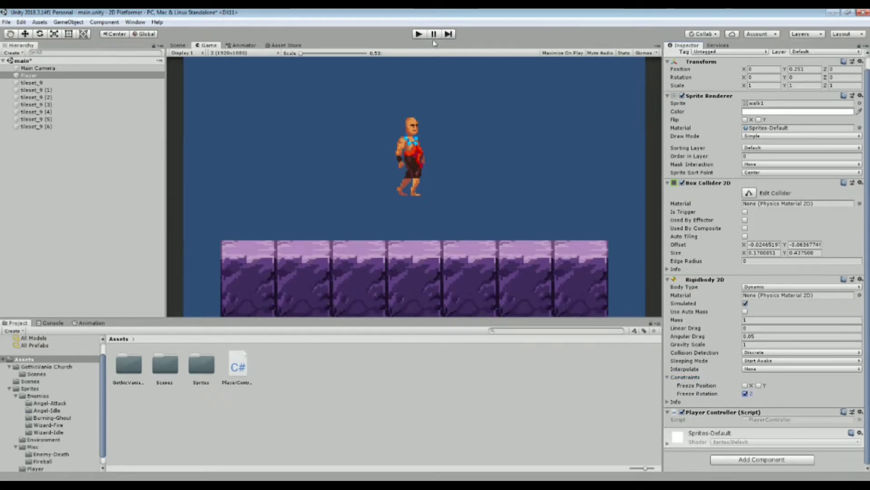
- Play the game, walk the player back and forth with the arrow keys, then stop
left_click(418, 34)
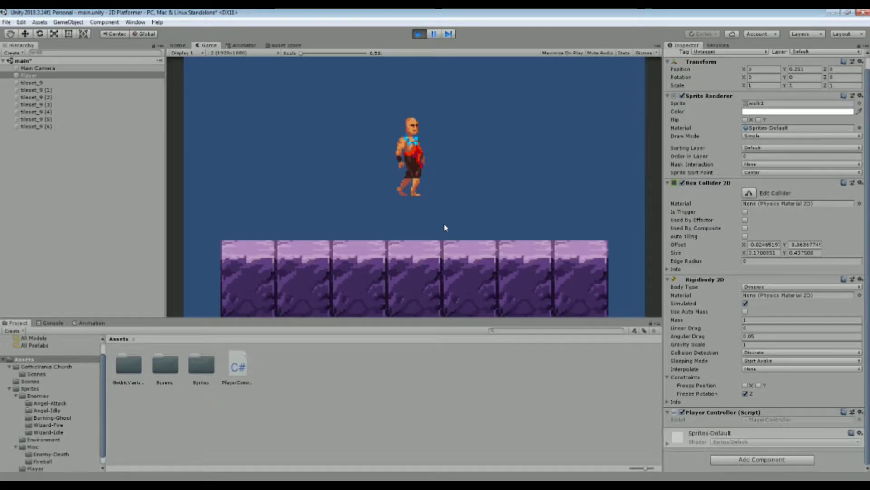
key("Right")
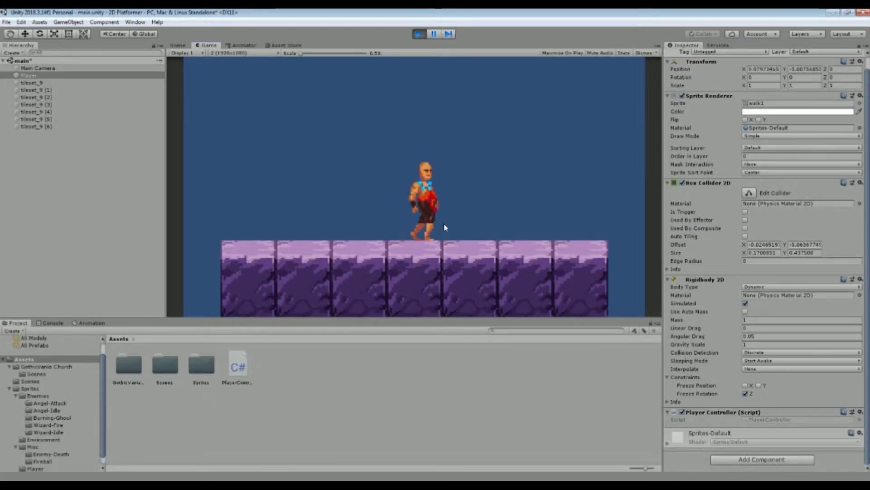
key("Left")
key("Right")
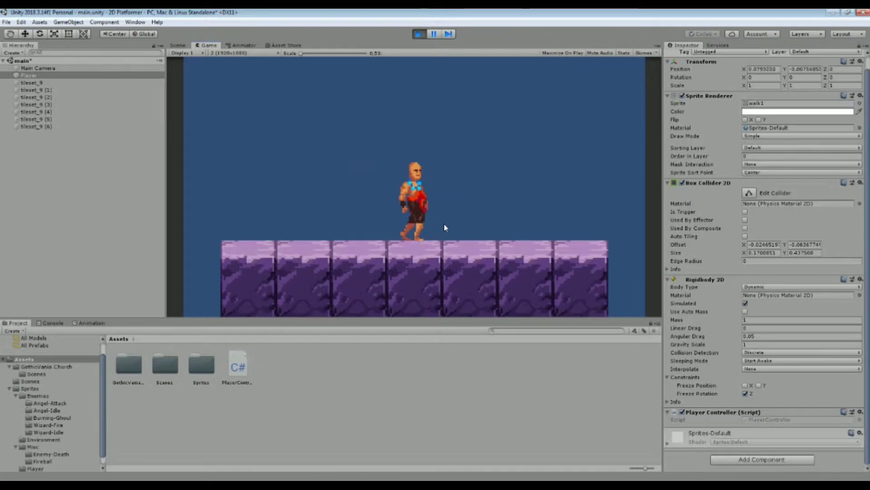
key("Left")
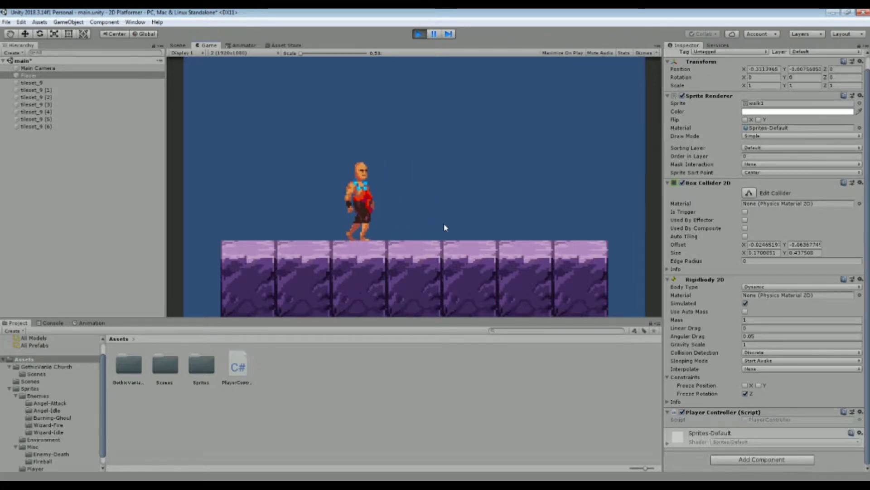
key("Right")
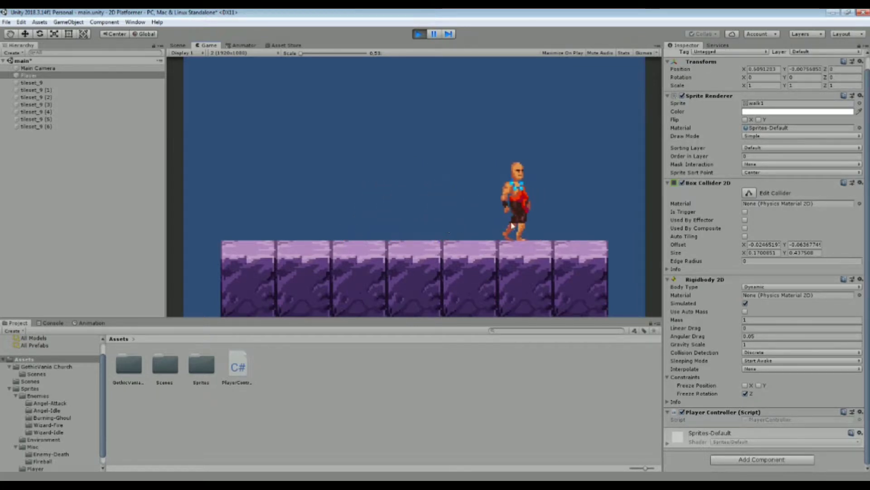
key("Left")
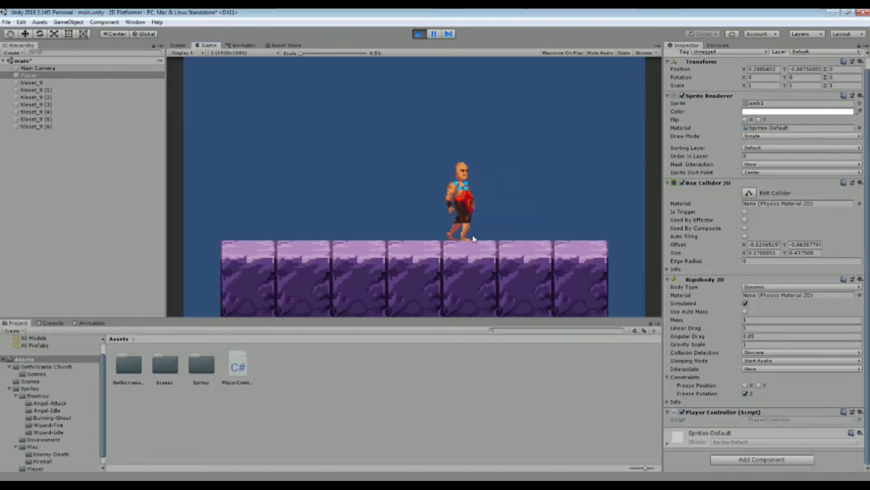
key("Right")
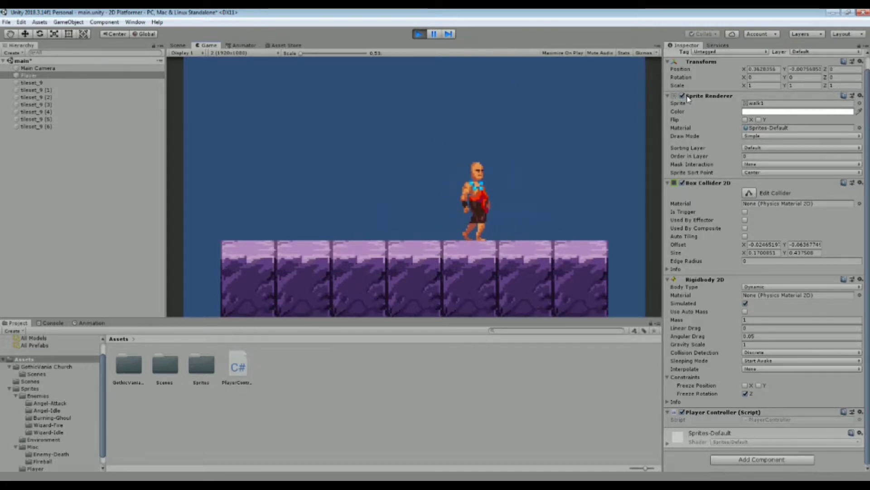
key("Left")
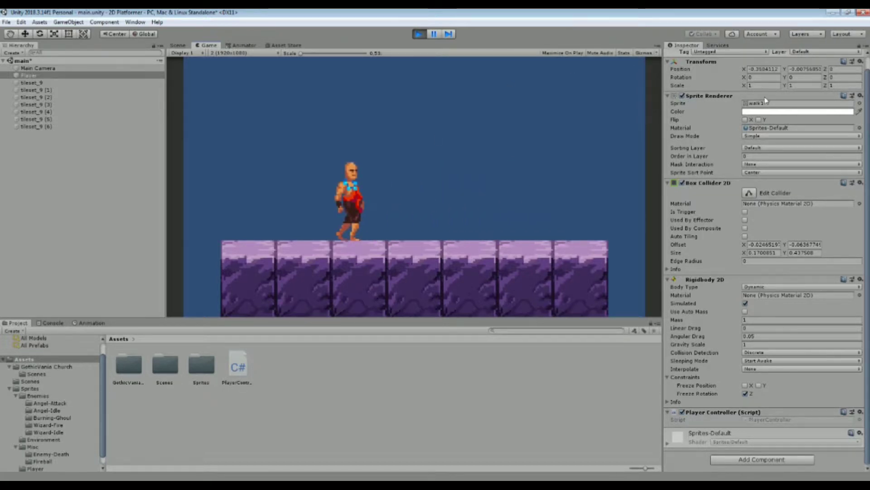
key("Right")
key("Left")
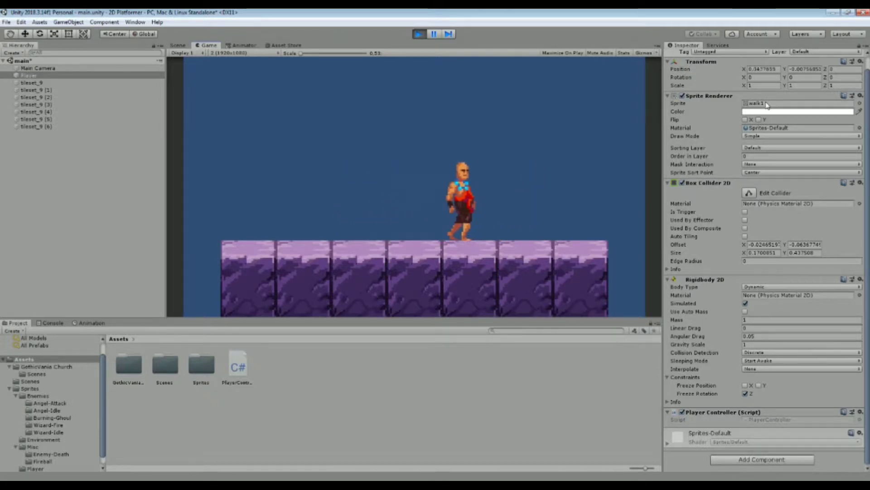
key("Left")
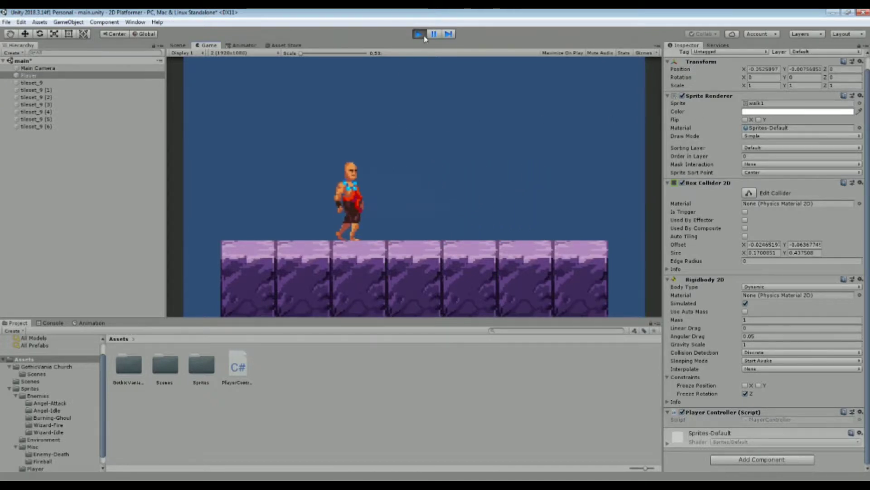
left_click(424, 36)
- In the Scene view, select the tileset_9 platform tiles (4), (5) and (6)
left_click(31, 83)
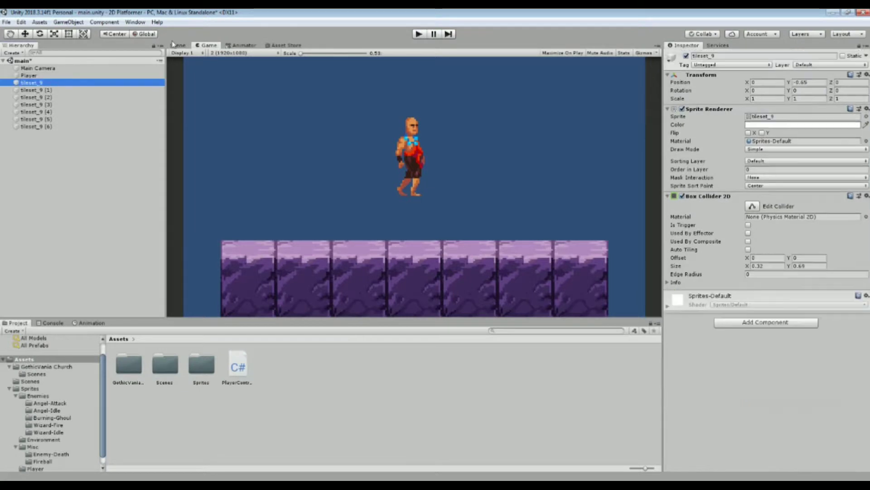
left_click(177, 46)
scroll(381, 190, "down", 2)
left_click(310, 176)
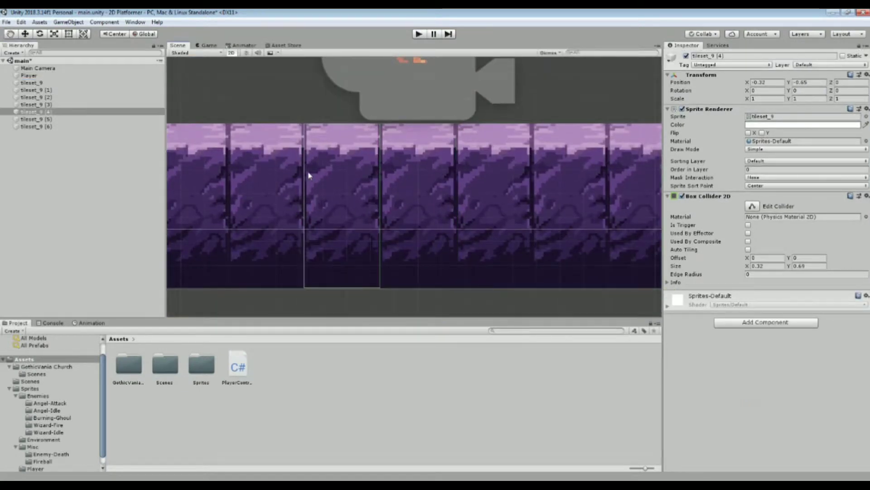
left_click(270, 181)
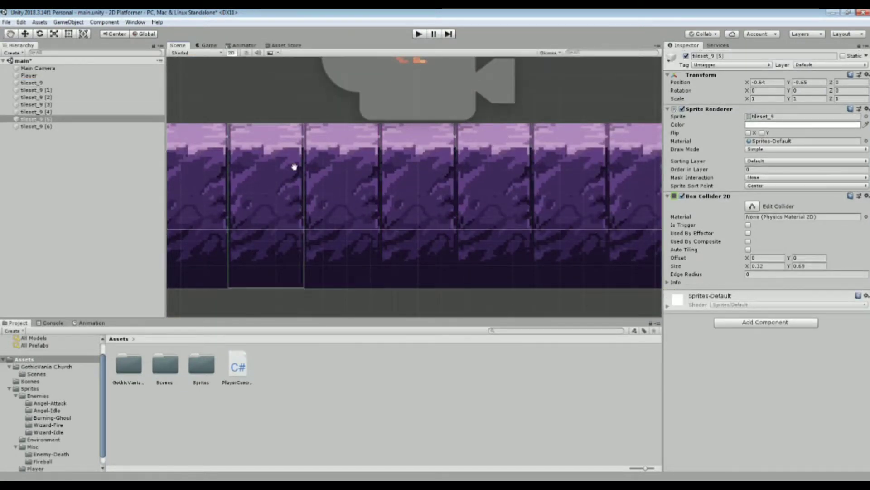
middle_click_drag(294, 167, 330, 181)
left_click(218, 202)
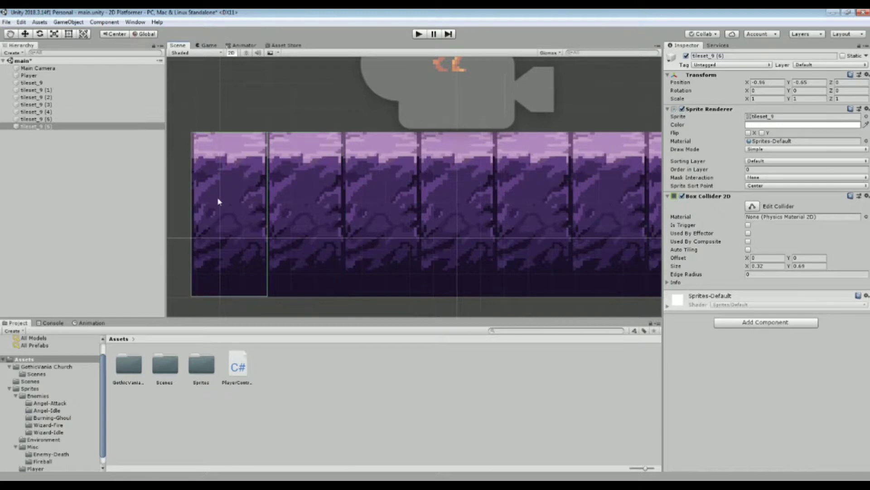
- Switch to the Game view, play, and walk the player right and left
left_click(208, 46)
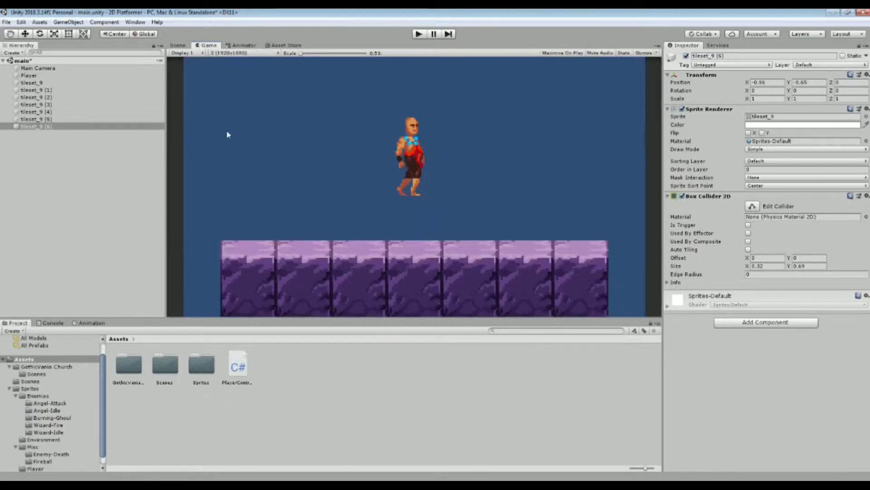
left_click(418, 34)
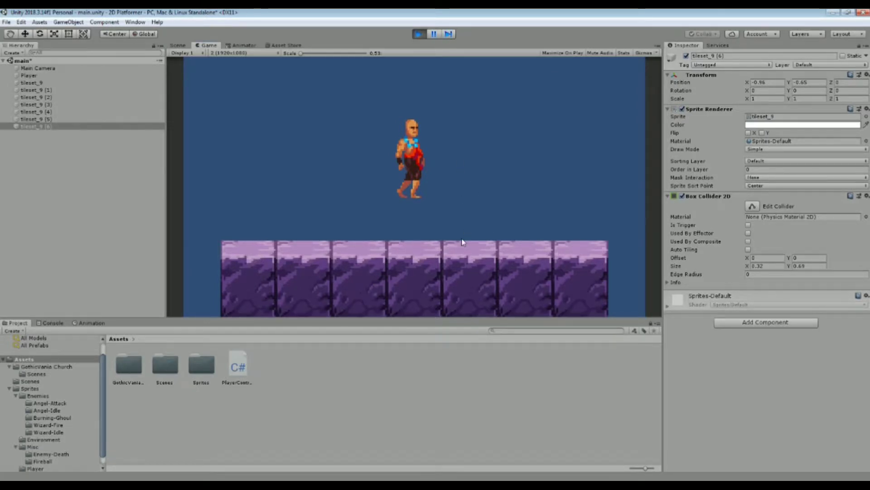
key("Right")
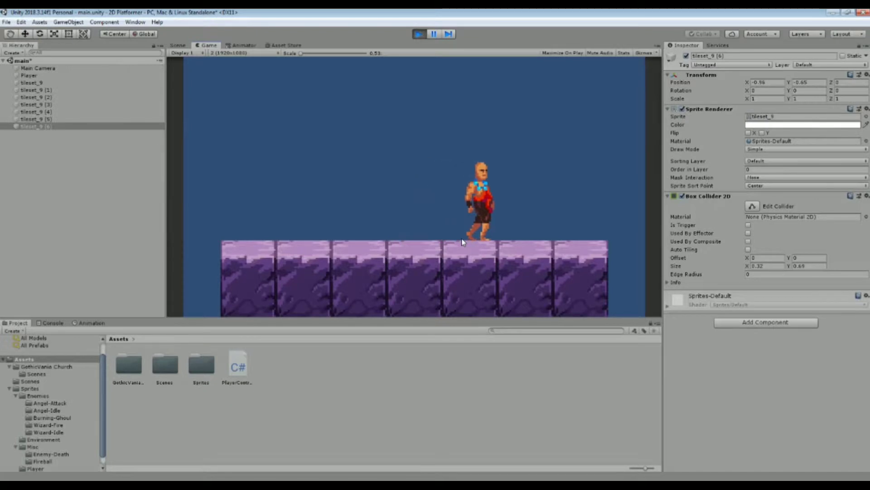
key("Left")
key("Left")
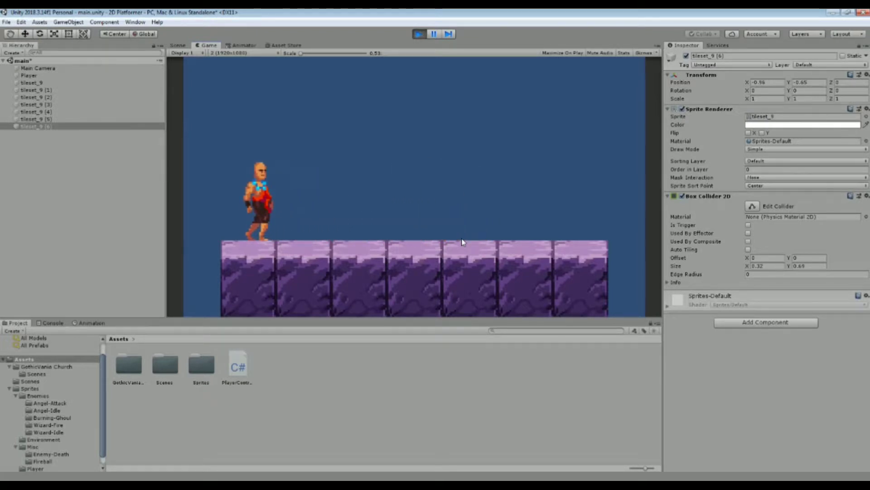
key("Right")
- Stop the play test and add a void Jump() method below FixedUpdate
left_click(417, 36)
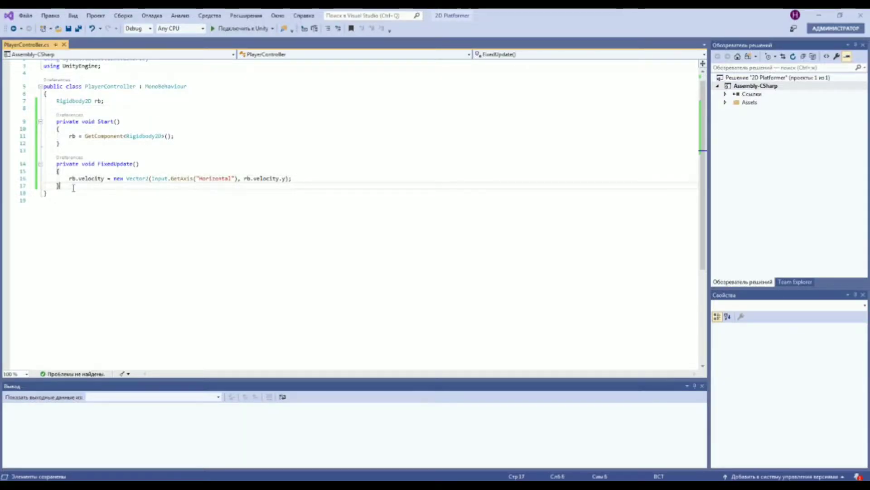
key("Return")
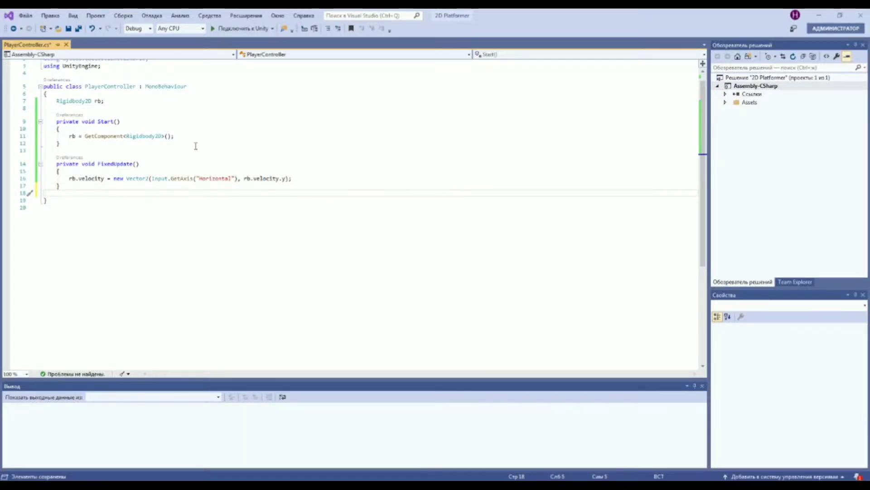
type("v")
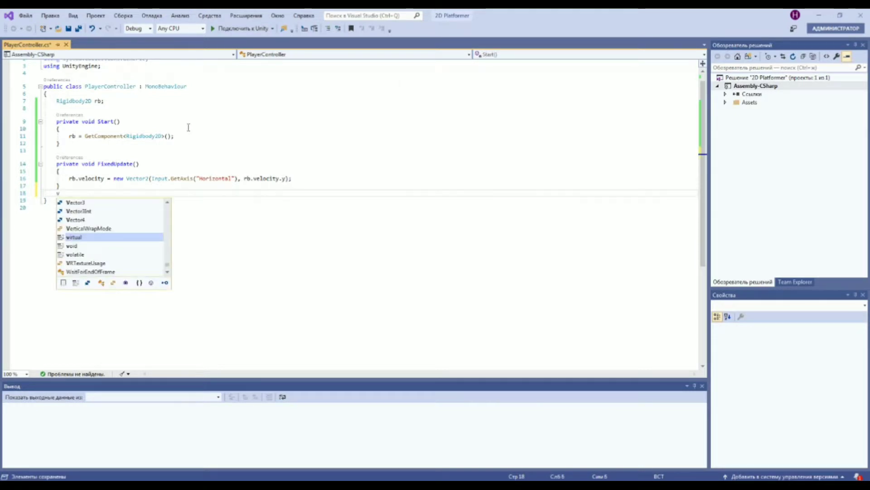
type("o")
key("Tab")
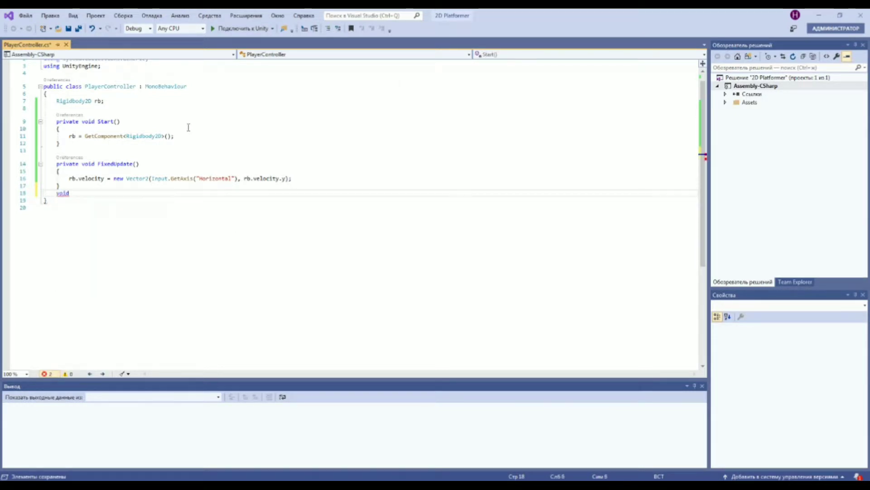
type(" Jum")
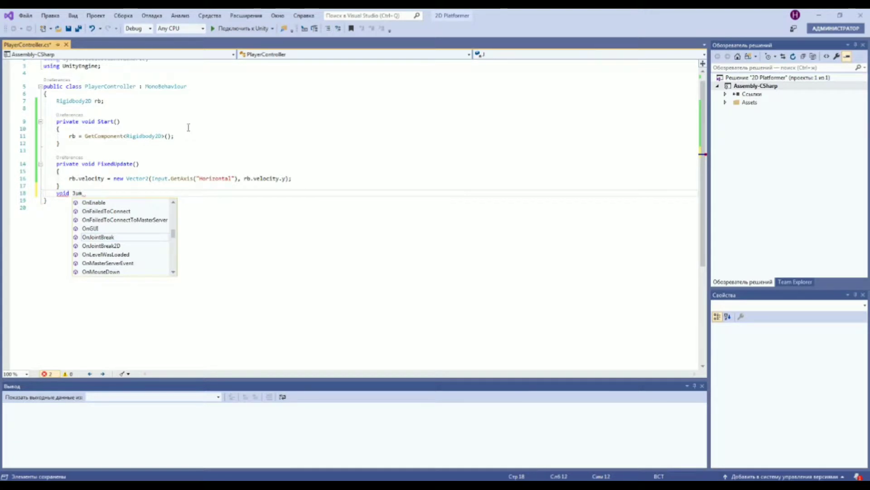
type("p(")
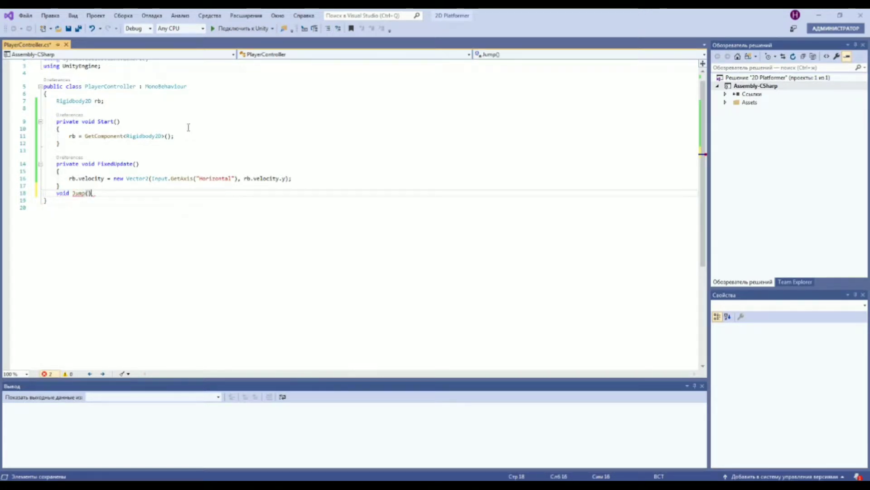
type("{")
key("Return")
- Fill Jump with rb.AddForce(transform.up, ForceMode2D.Impulse); and save the script
type("rb.")
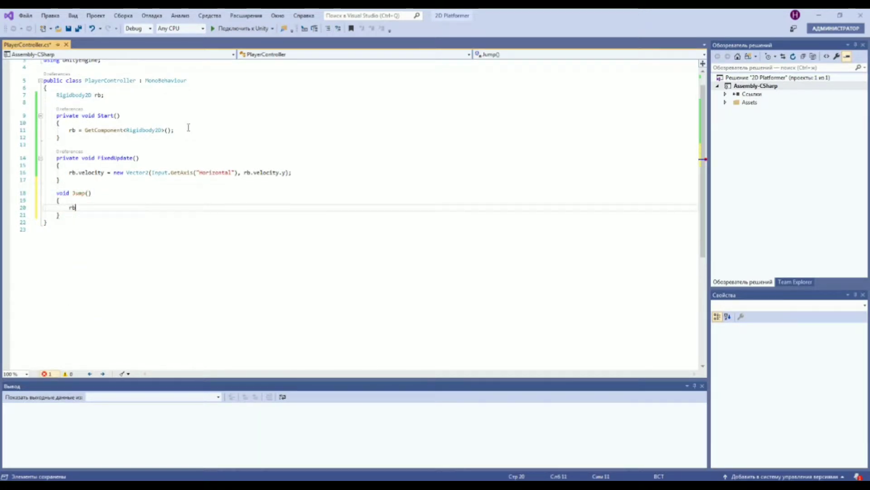
type("Add")
key("Tab")
type("(")
type("transform.y")
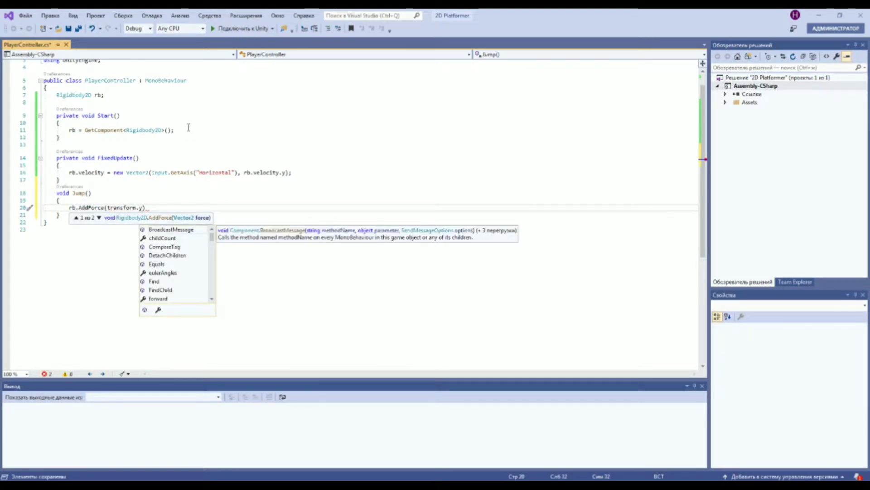
key("BackSpace")
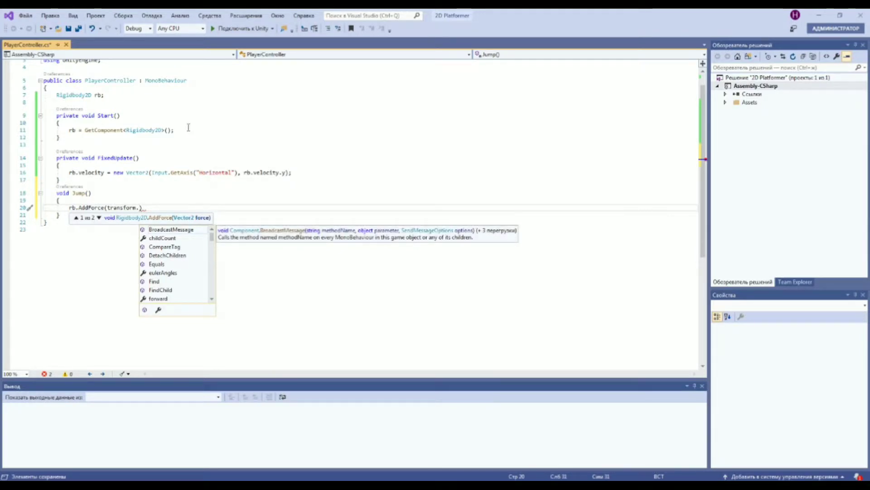
type("up")
key("Tab")
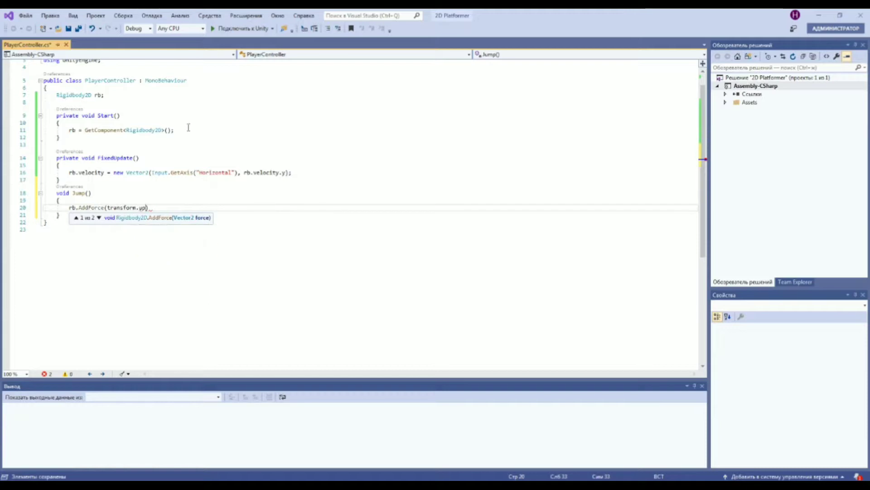
type(",")
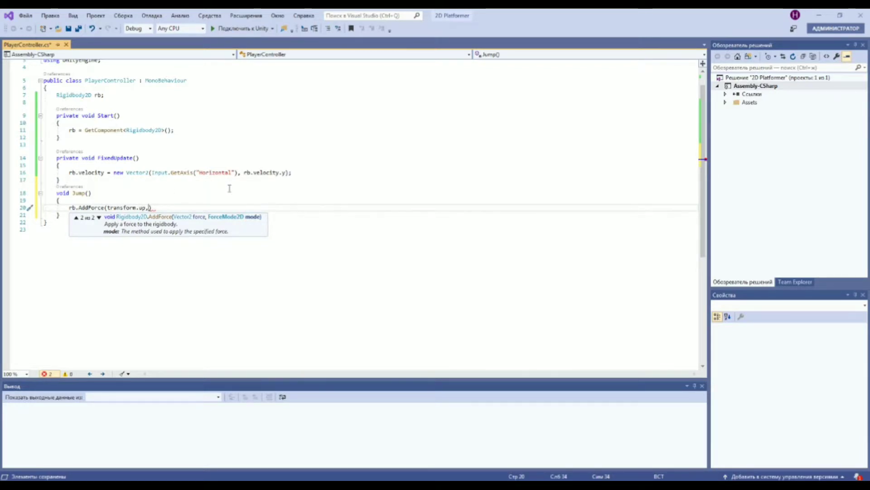
type("force")
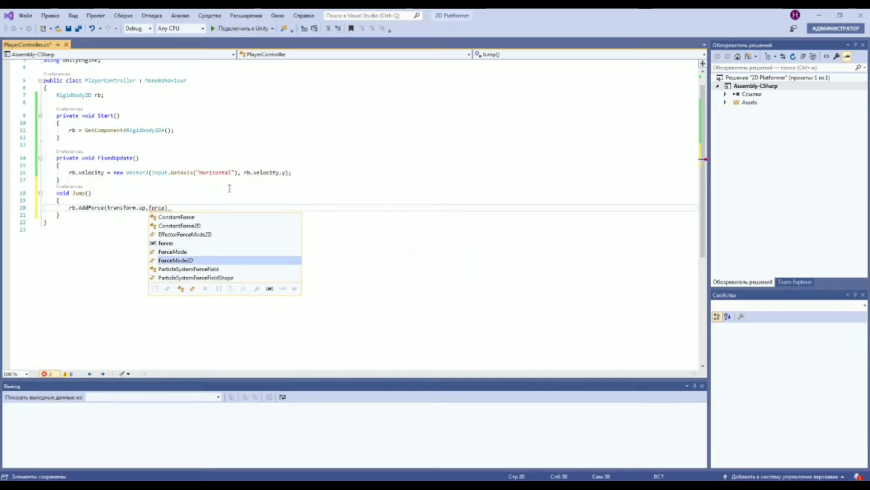
type(".")
key("Down")
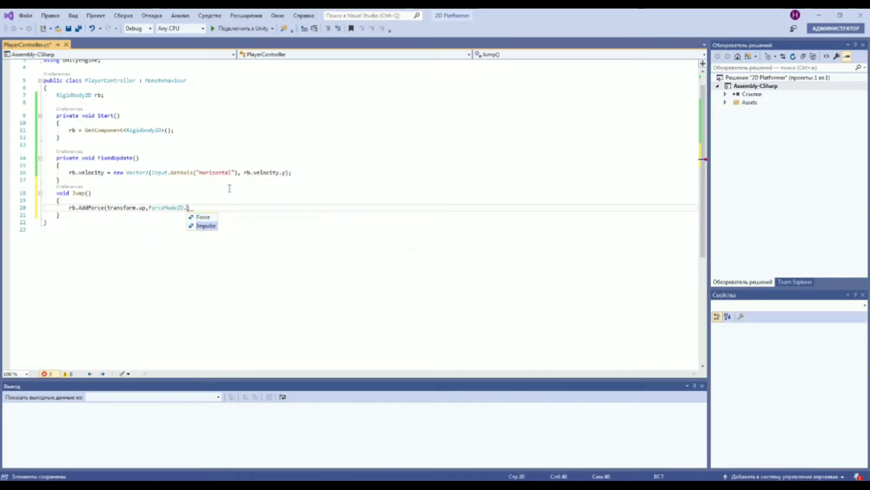
type(");")
key("ctrl+s")
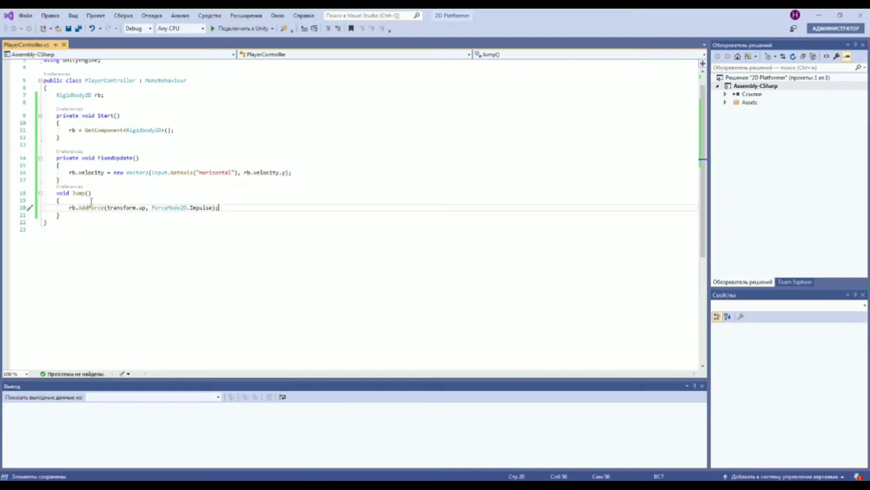
key("alt+Tab")
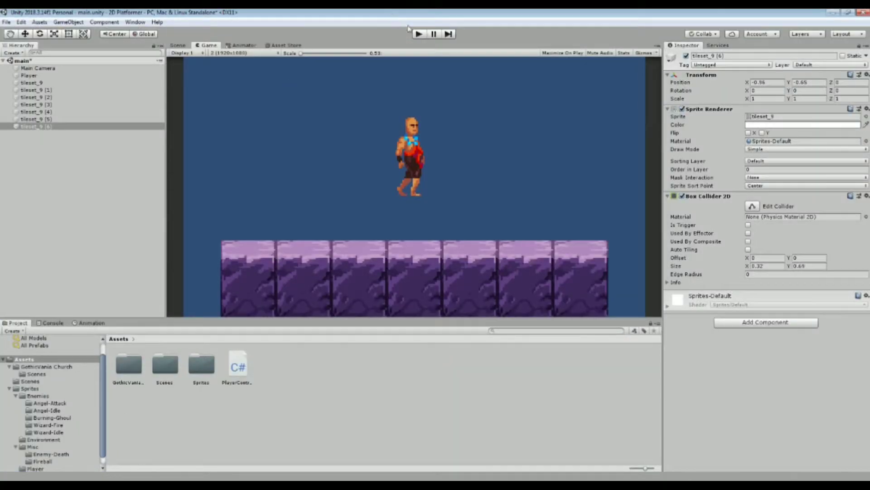
- Run the game briefly to check the updated script, then stop it
left_click(419, 34)
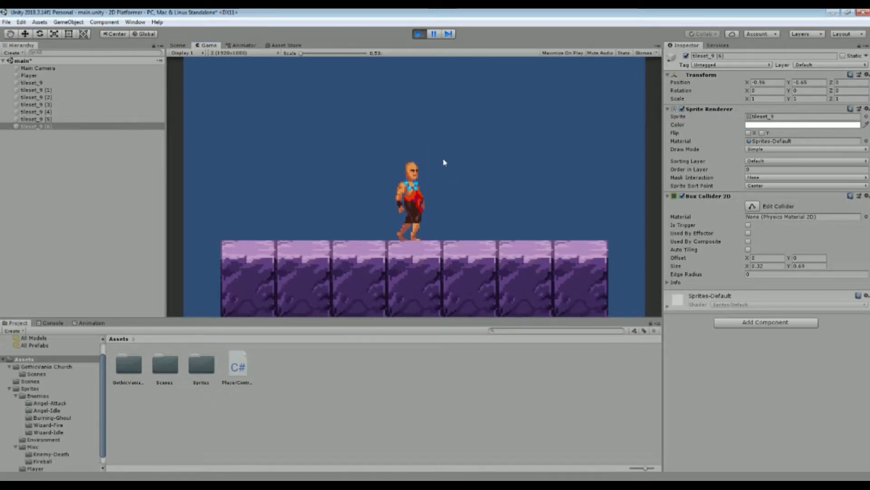
key("ctrl+p")
key("alt+Tab")
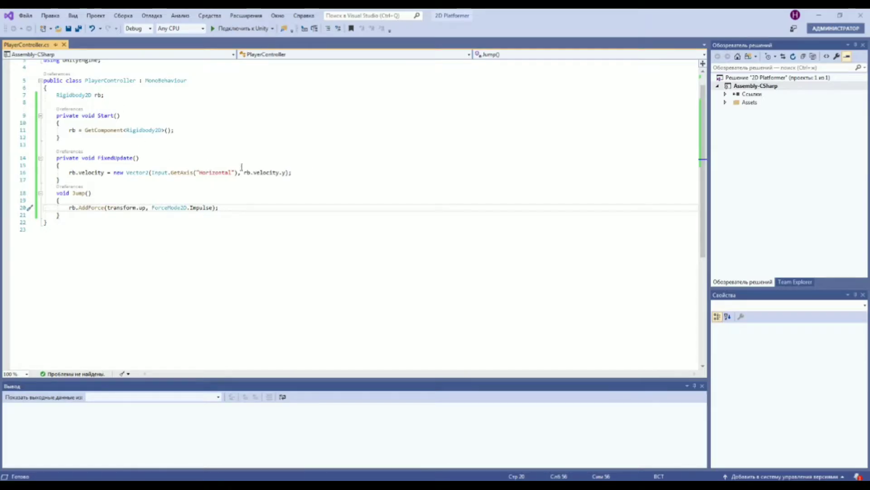
- Below the velocity line, write the condition if(Input.GetButtonDown(KeyCode.Space))
left_click(299, 170)
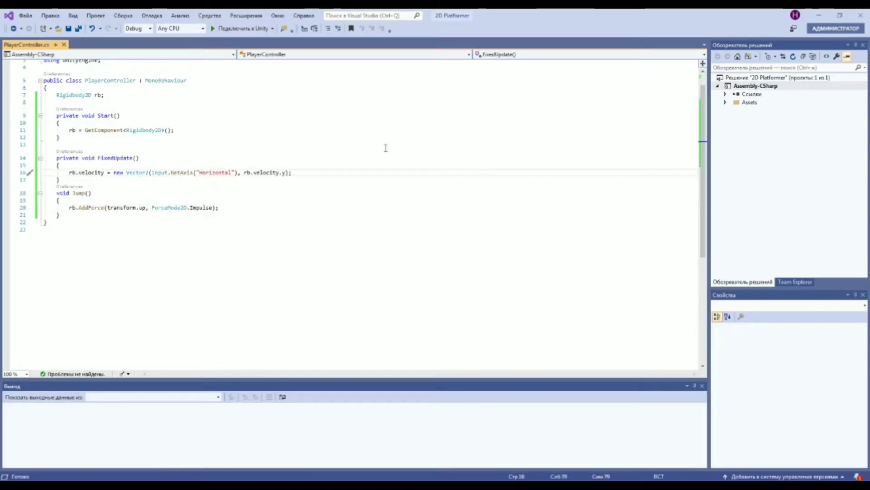
key("Return")
type("if")
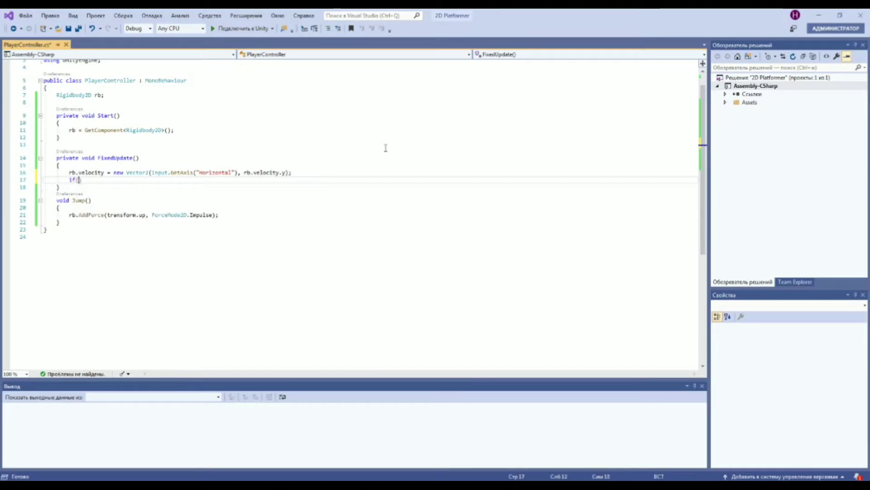
type("(In")
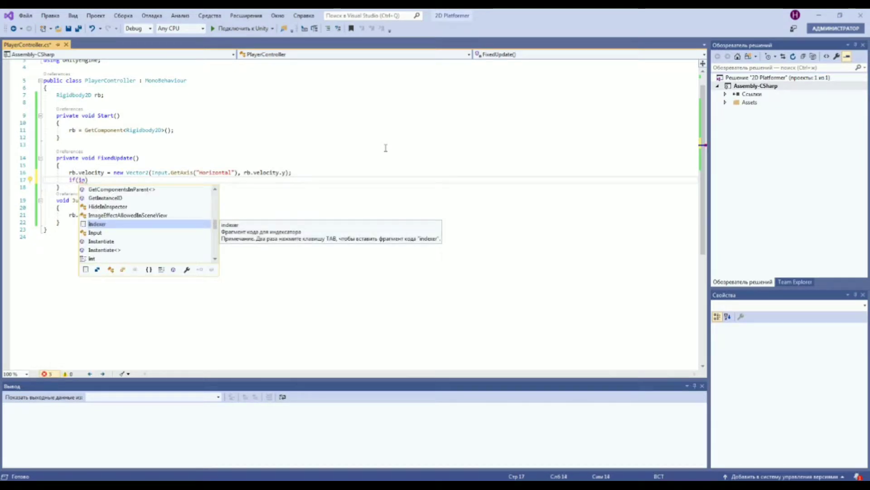
key("Tab")
type(".get")
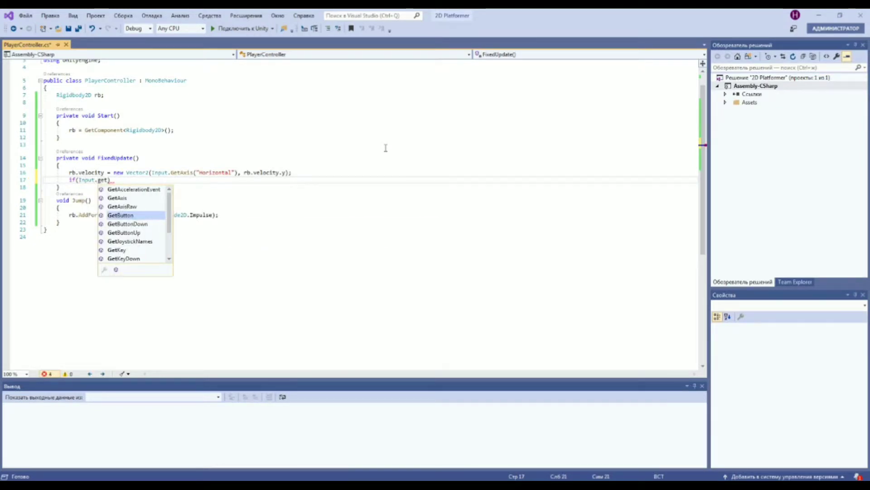
key("Down")
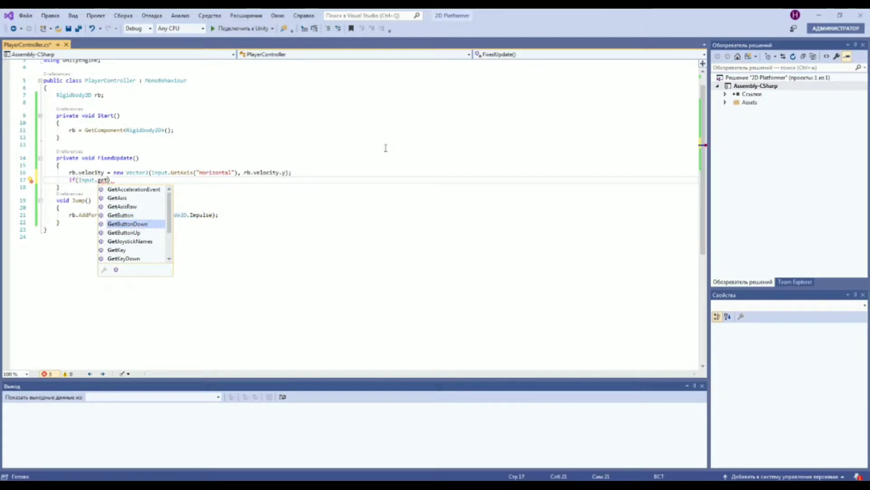
type("(")
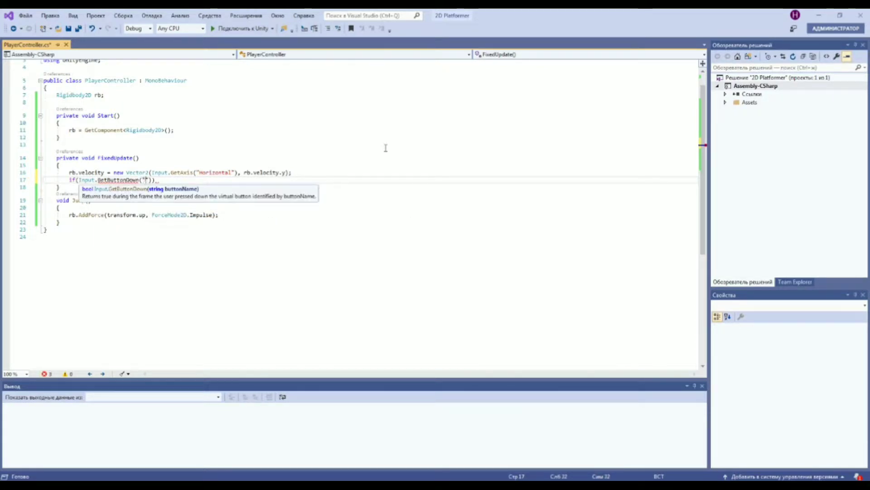
key("BackSpace")
type("KeyCode.")
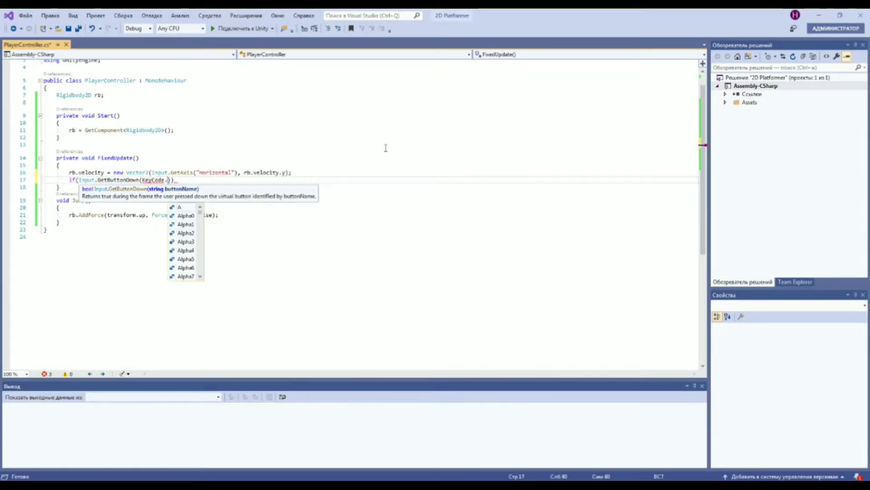
type("Space")
key("Escape")
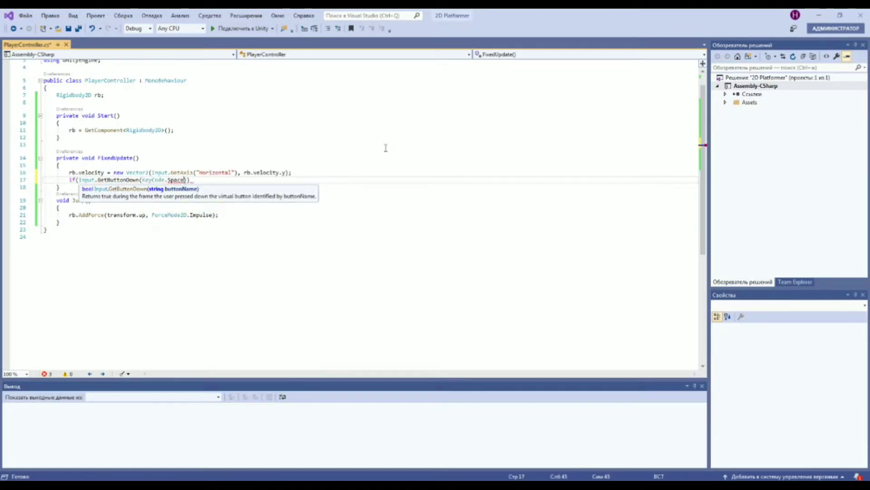
type(")")
- Call Jump(); inside the condition and save the script
key("Return")
type("ju")
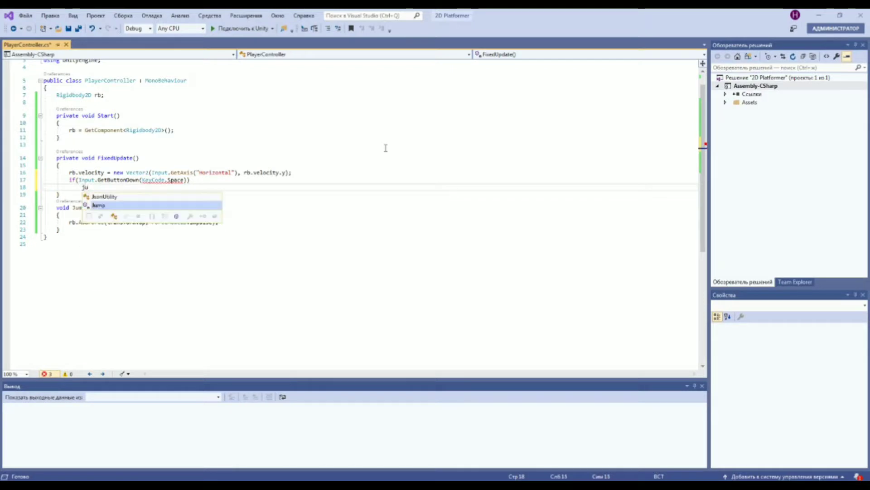
key("Tab")
type("()")
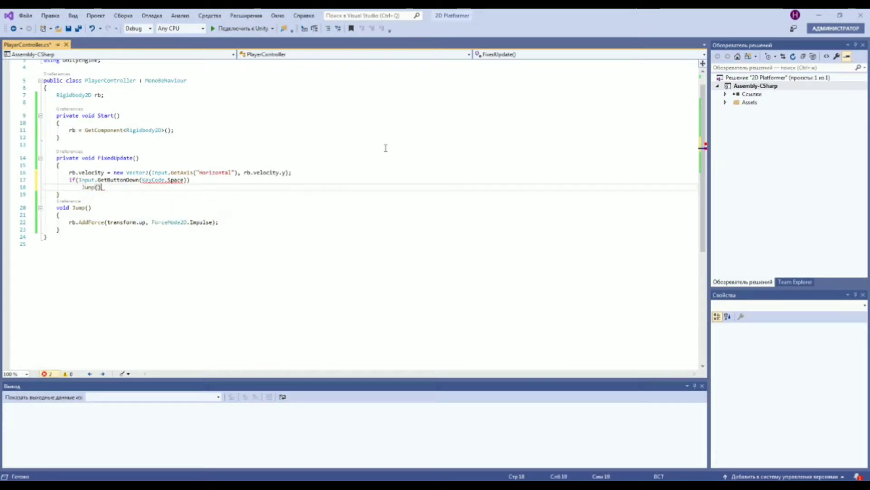
type(";")
key("ctrl+s")
- Replace GetButtonDown with GetKeyDown, save, and return to Unity
mouse_move(158, 181)
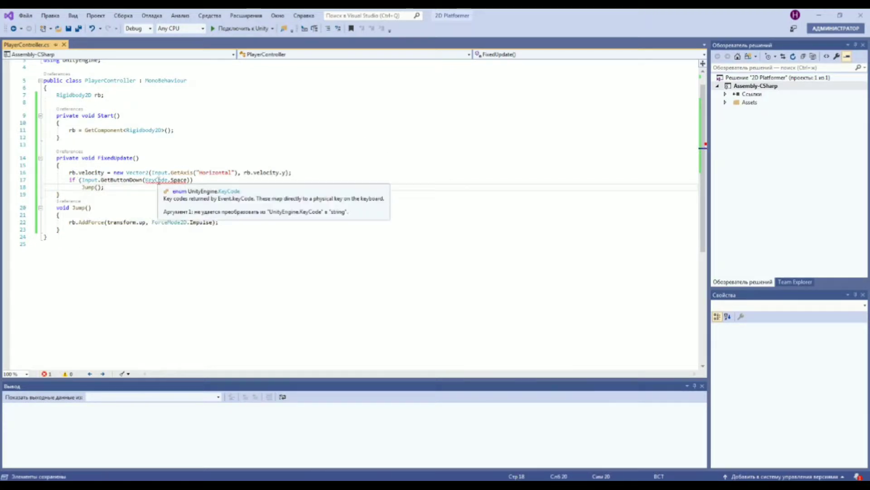
double_click(125, 181)
type("an")
key("BackSpace")
key("BackSpace")
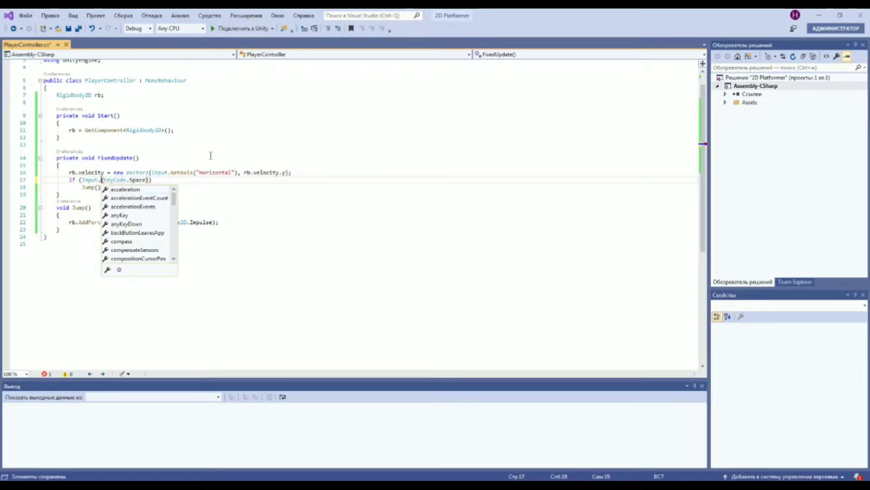
type("getkd")
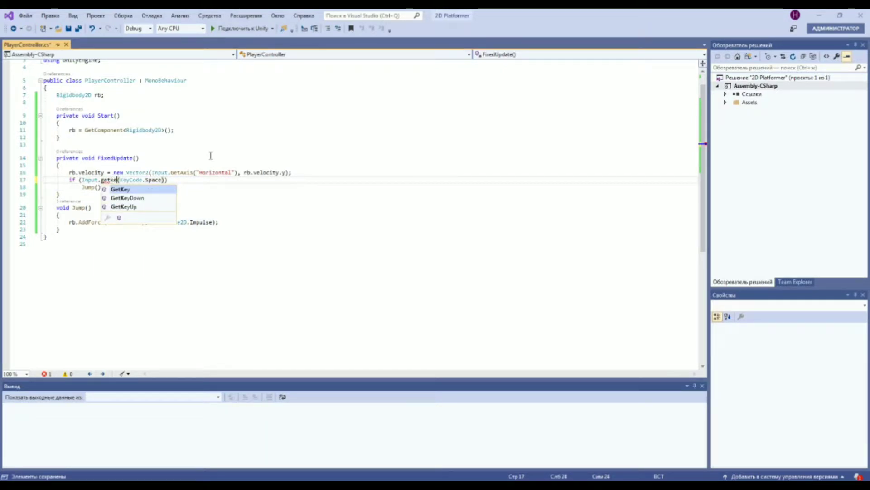
key("Tab")
key("ctrl+s")
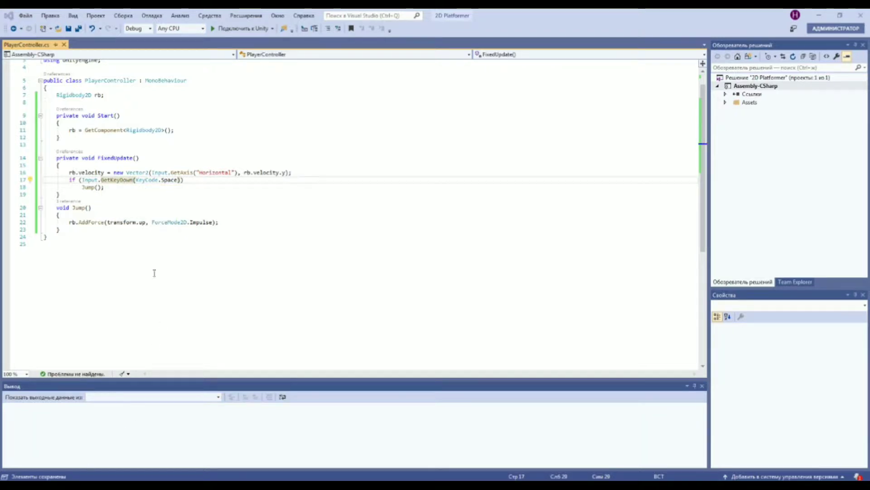
key("alt+Tab")
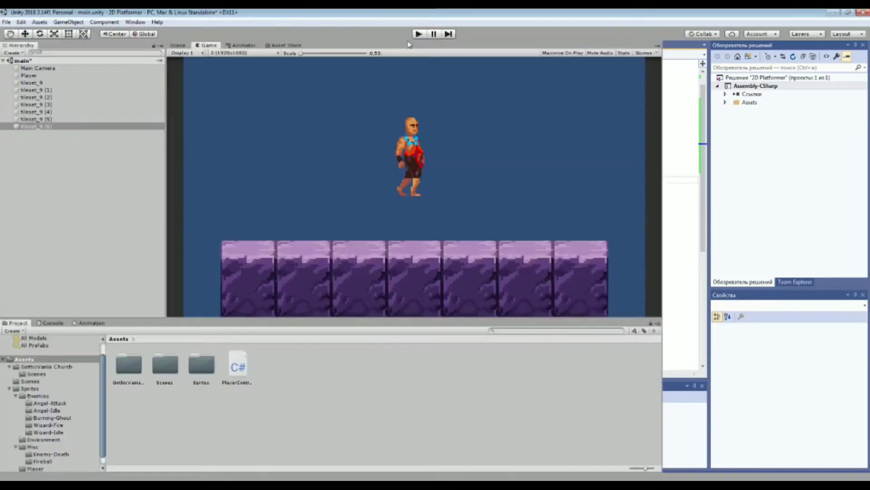
- Play-test the scene, walking the player right and jumping with Space, then stop the game
left_click(418, 34)
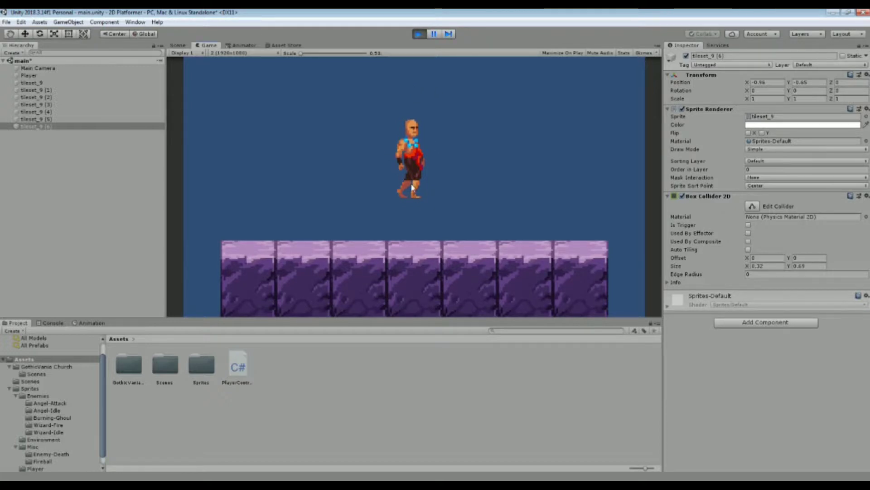
key("Right")
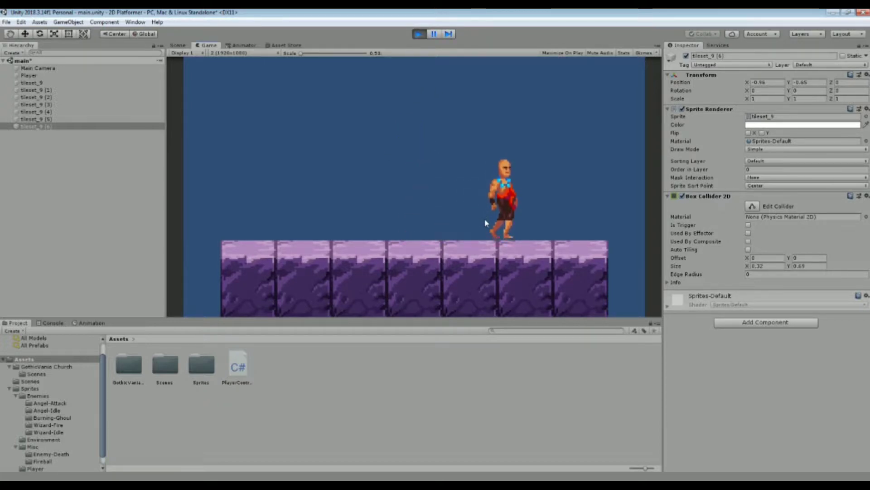
key("space")
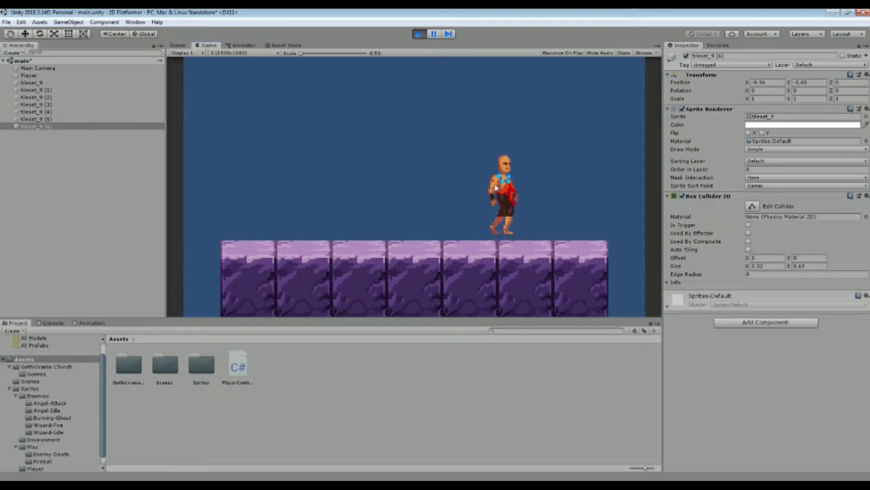
left_click(418, 35)
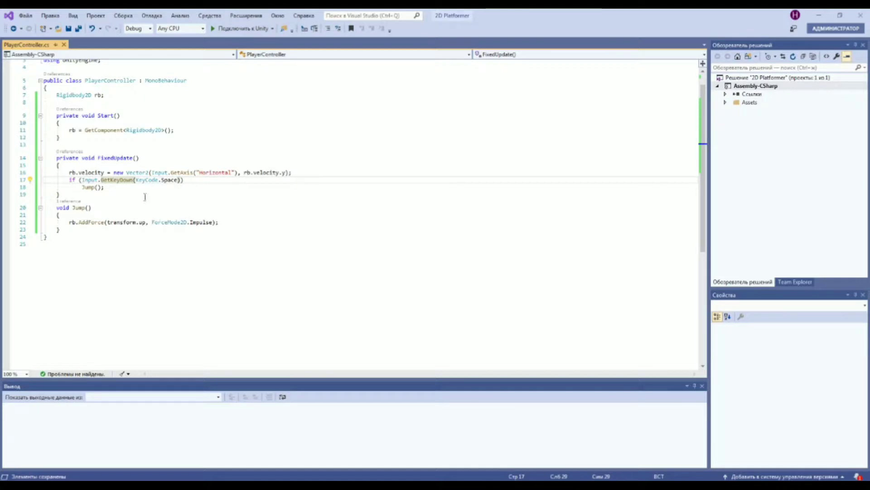
- Strengthen the jump impulse to transform.up * 5 in Jump(), save the script, and return to Unity
left_click(145, 222)
type("* ")
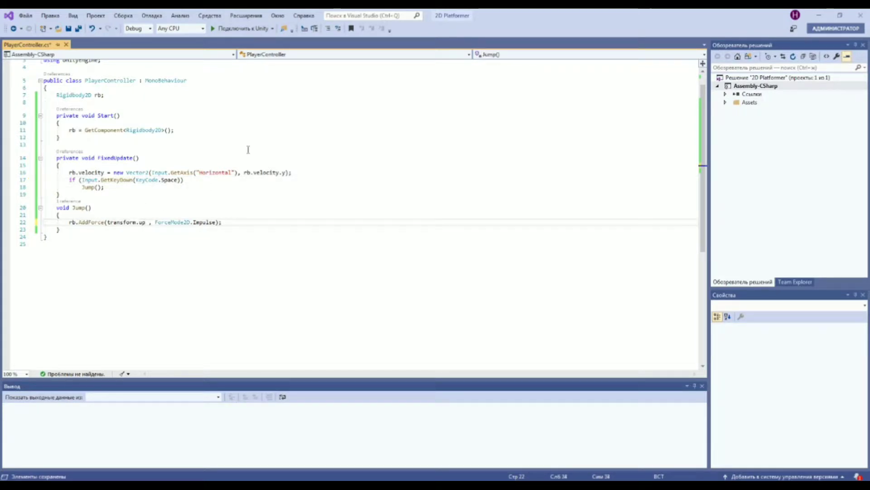
type("5")
key("ctrl+s")
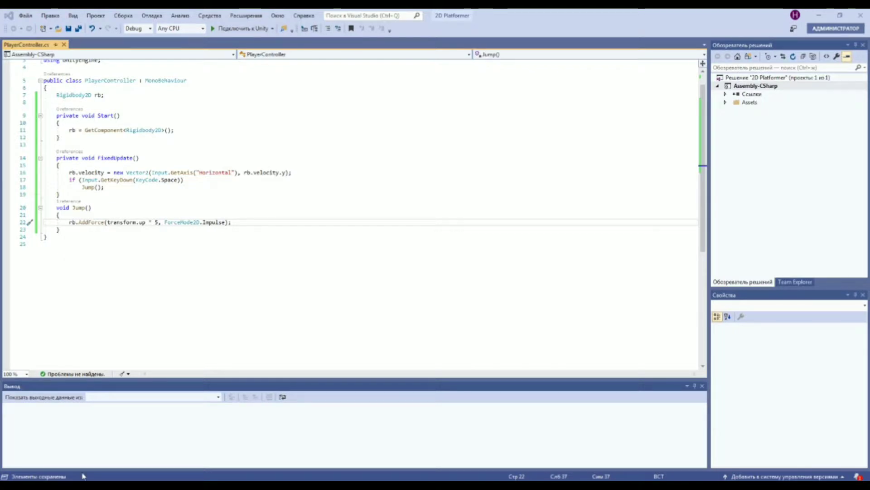
left_click(122, 471)
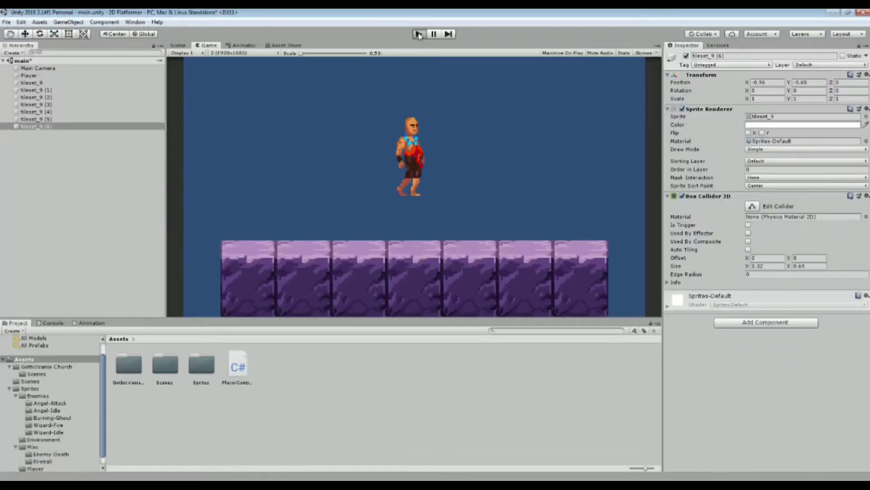
- Play-test the stronger jump, running left and right and jumping repeatedly, then stop the game
left_click(419, 34)
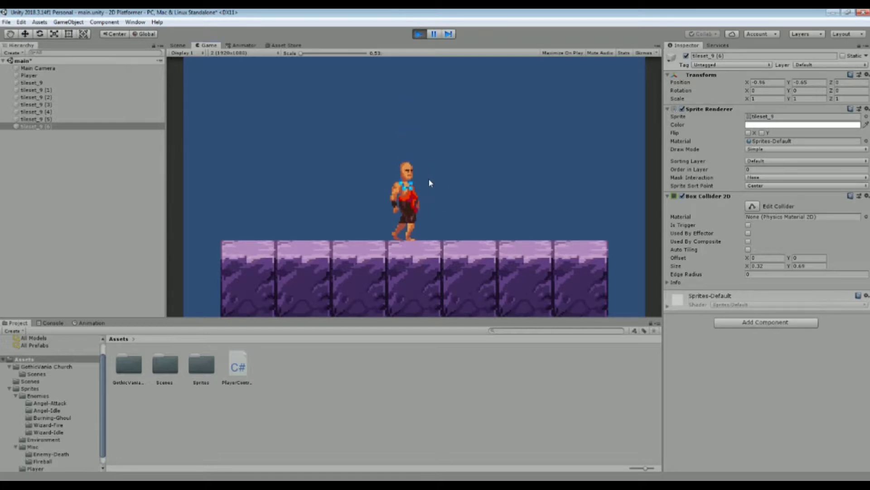
key("space")
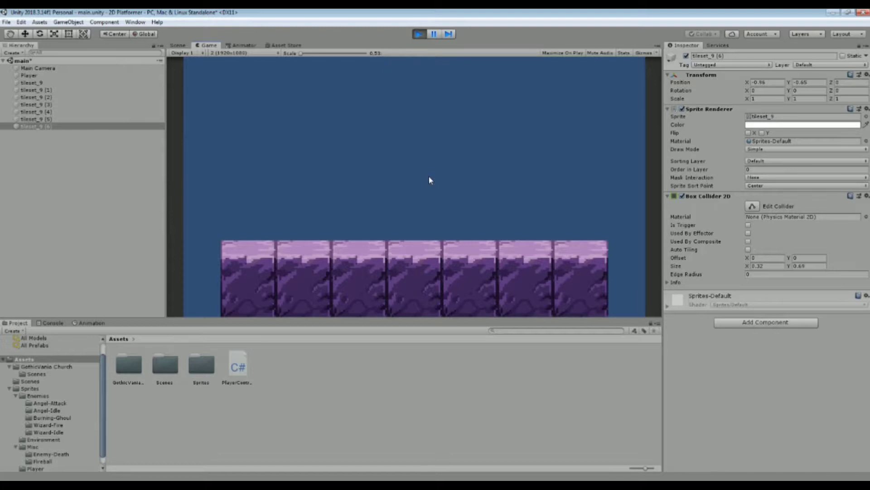
key("Right")
key("space")
key("Left")
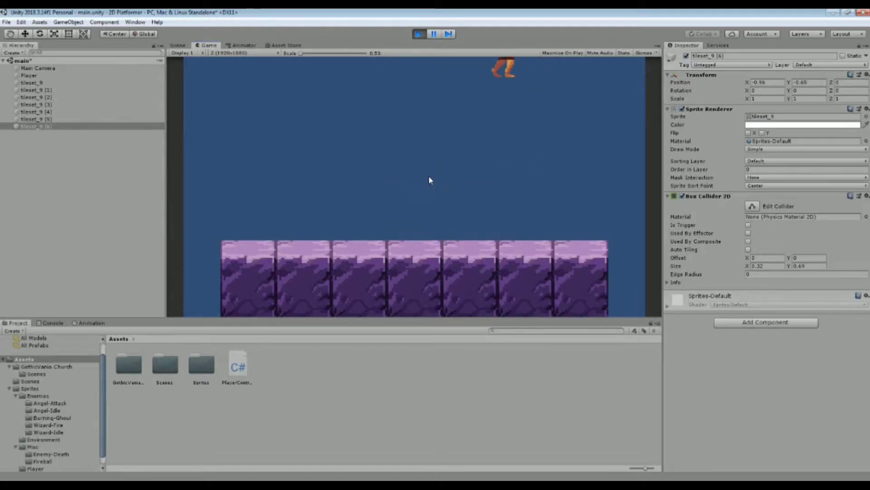
key("Right")
key("Left")
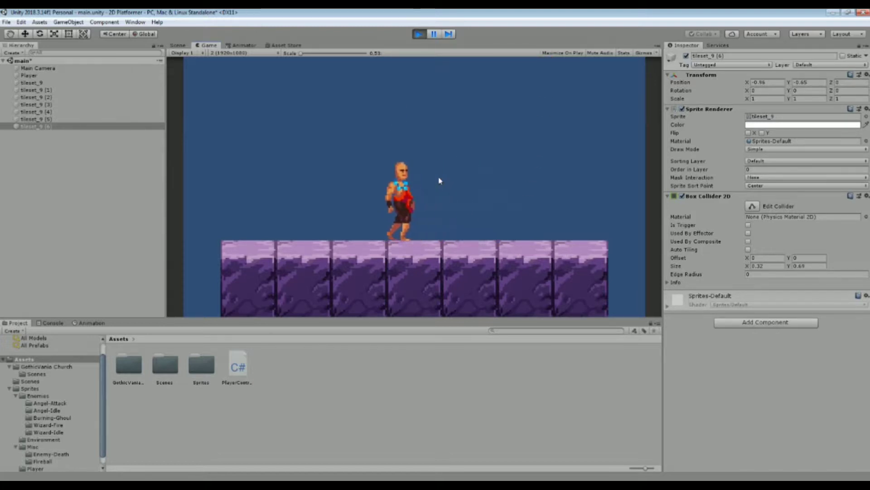
key("space")
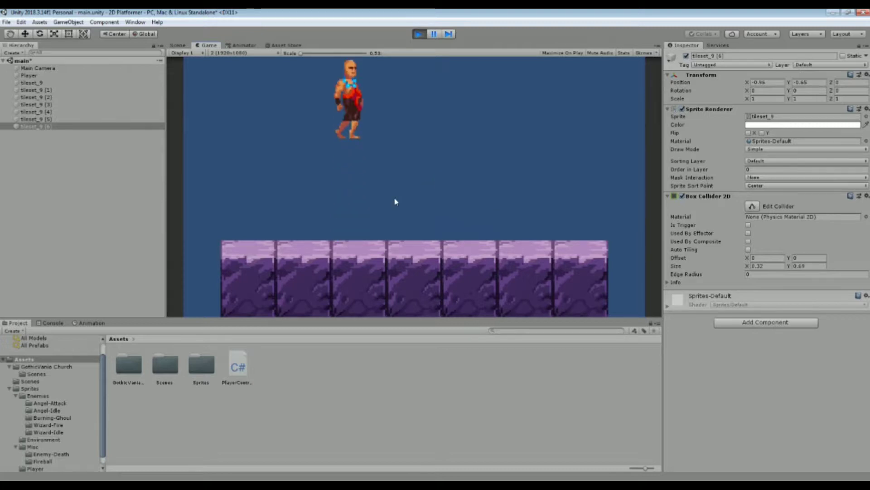
key("space")
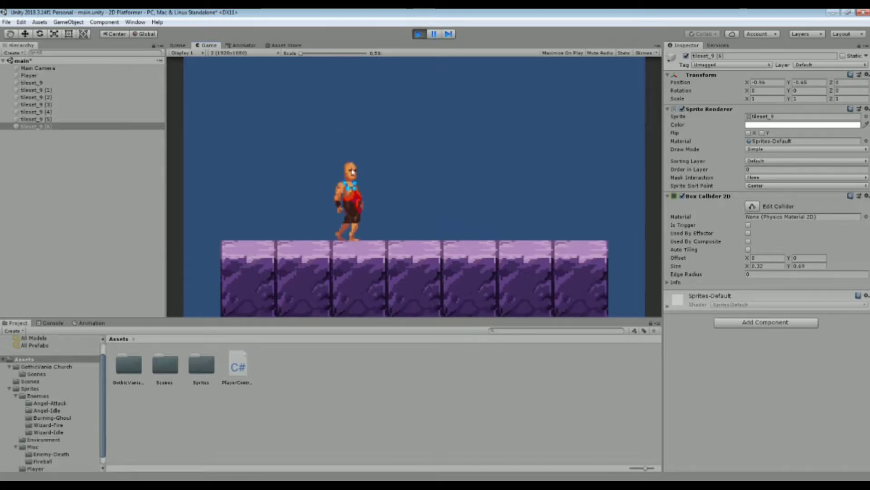
key("space")
left_click(418, 32)
- Open the editor Preferences window from the Edit menu and close it again
left_click(36, 22)
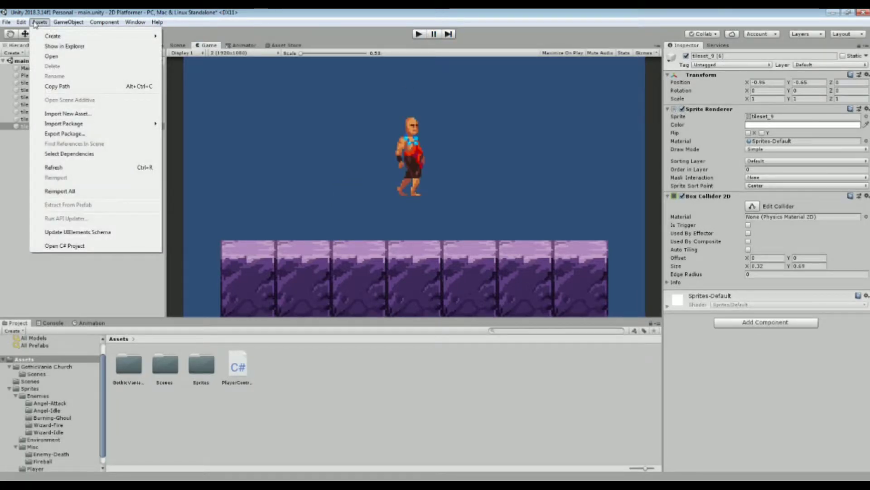
mouse_move(22, 23)
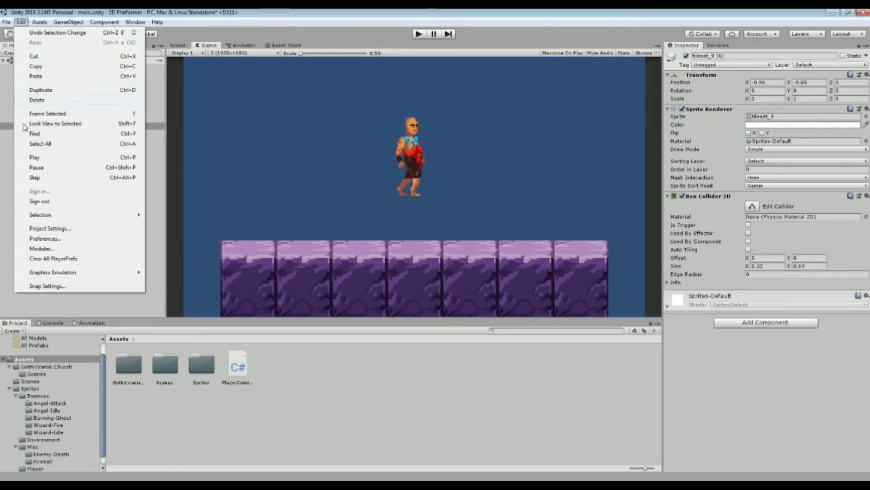
left_click(57, 243)
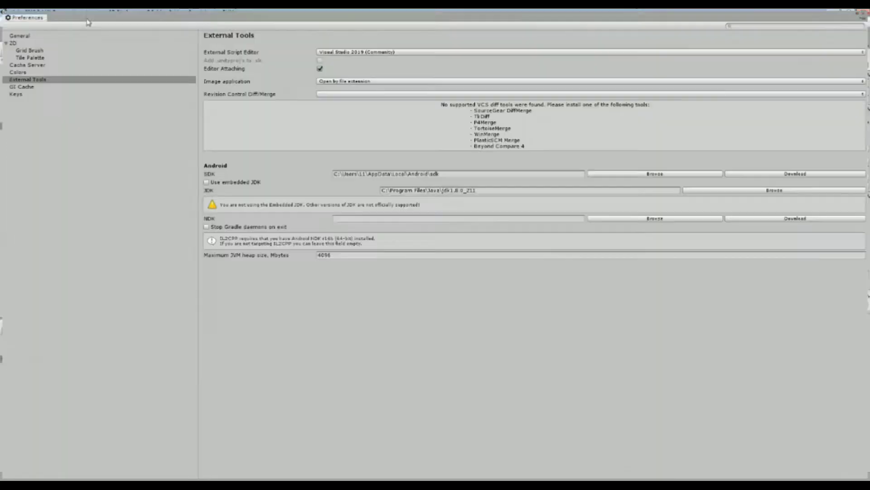
left_click(863, 17)
- Set the Physics 2D gravity Y to -3 in Project Settings, then start the game
left_click(21, 22)
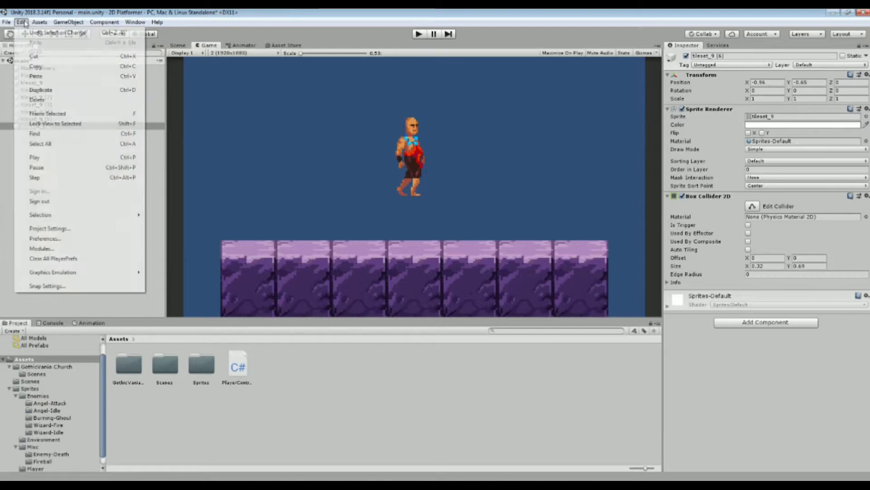
left_click(54, 228)
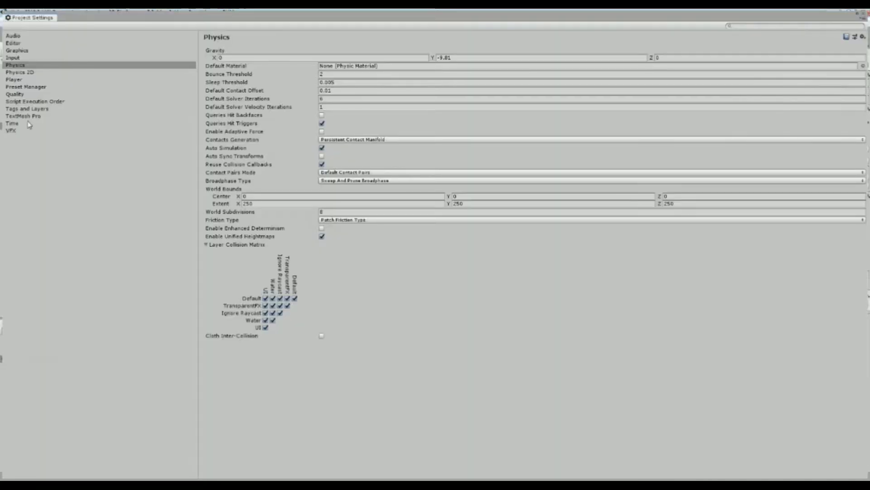
left_click(27, 73)
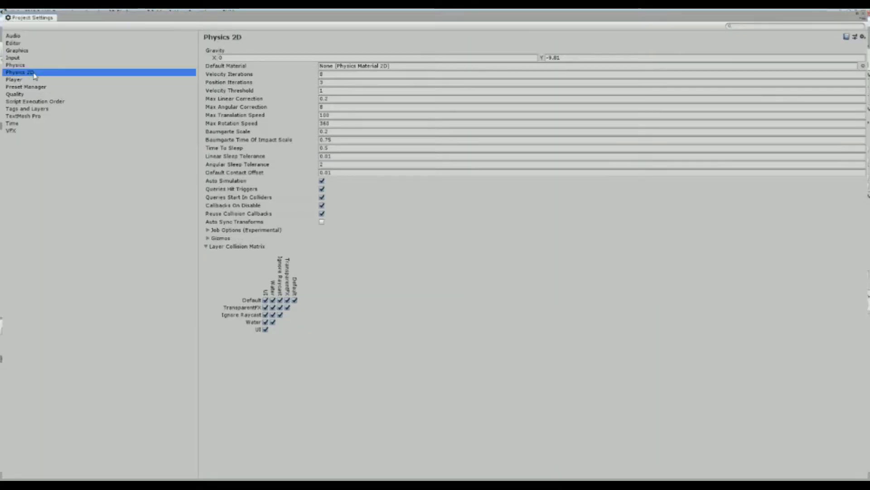
left_click(570, 59)
type("-3")
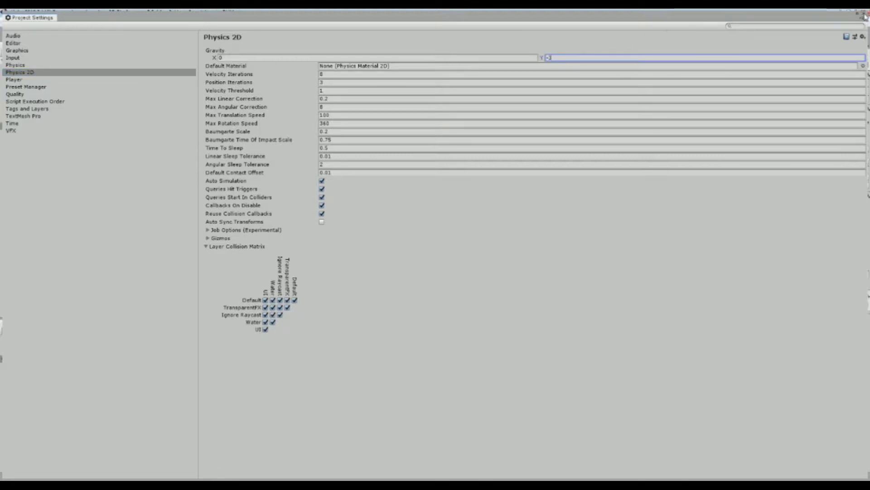
left_click(864, 13)
left_click(419, 34)
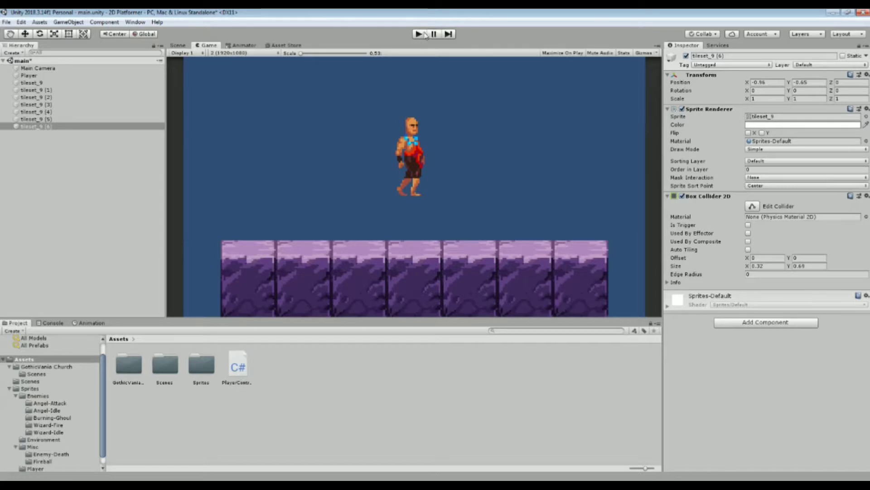
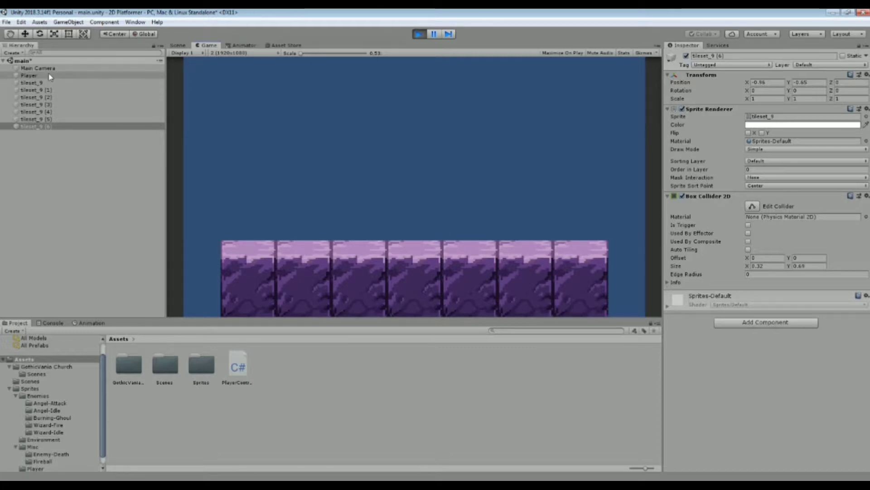
- Test-run the game, walking the Player left and right
left_click(29, 75)
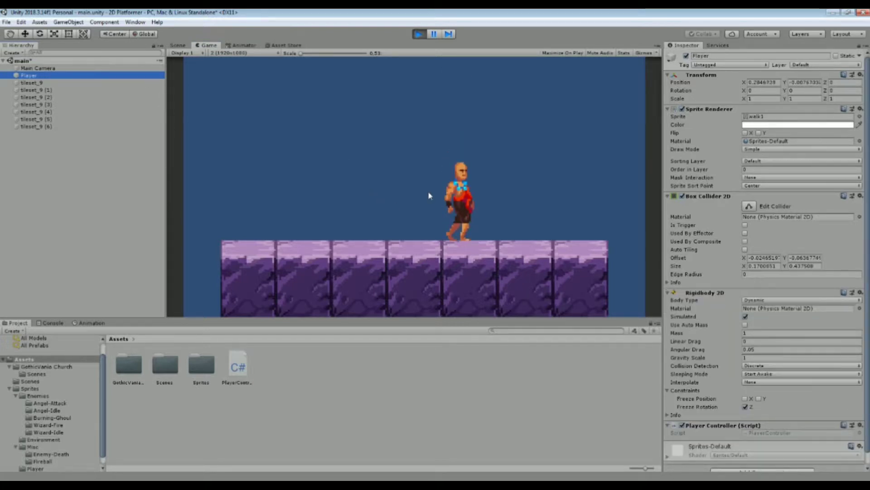
left_click(461, 198)
key("Left")
key("Right")
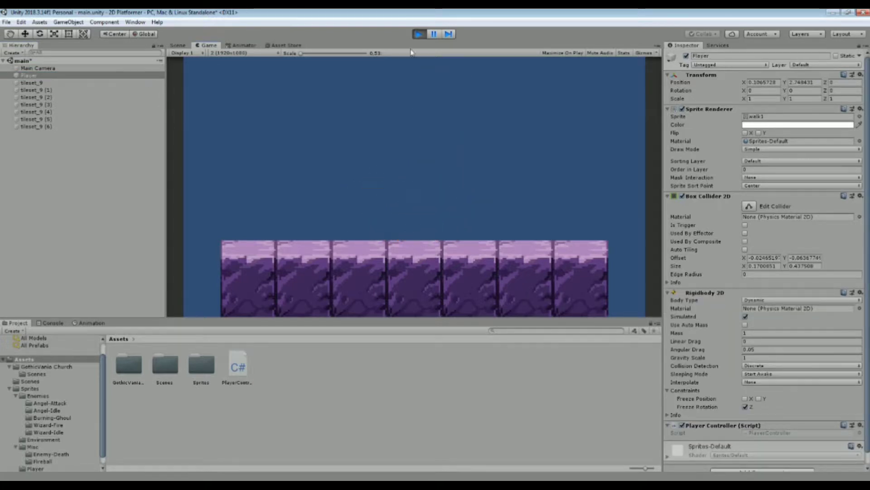
left_click(418, 34)
- Set Physics 2D Gravity Y to -30 in Project Settings
left_click(6, 22)
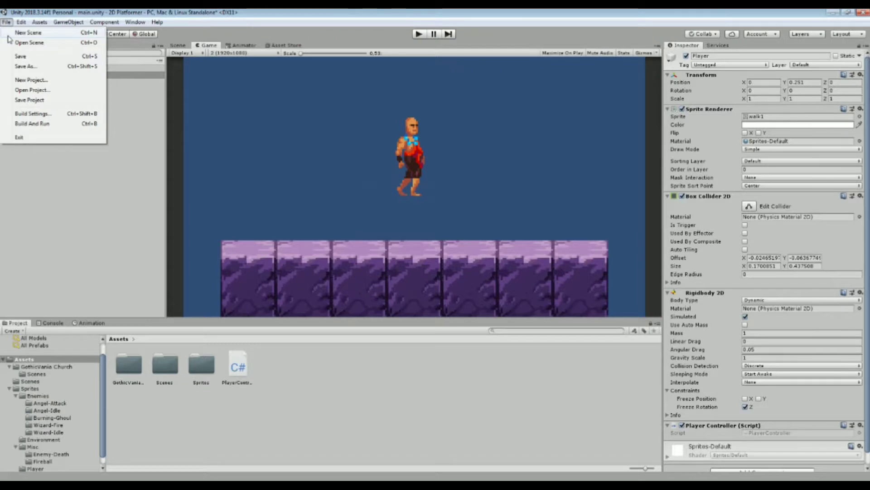
mouse_move(21, 22)
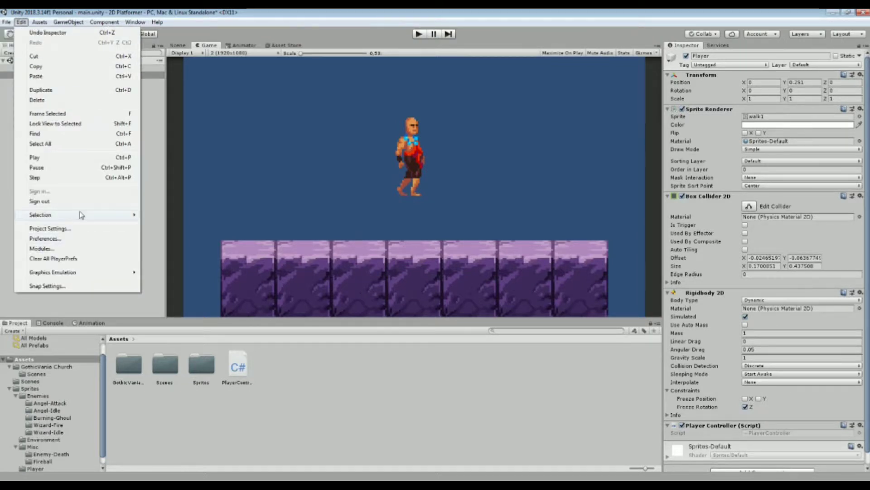
left_click(70, 229)
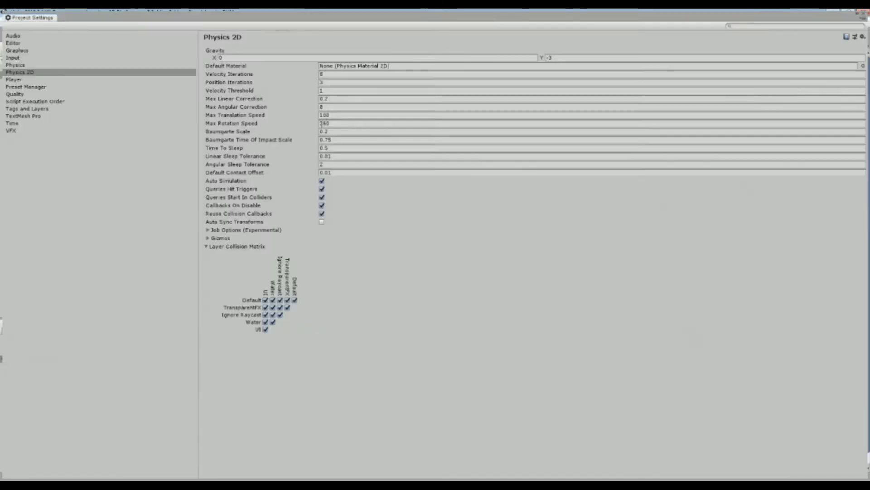
left_click(571, 57)
type("-30")
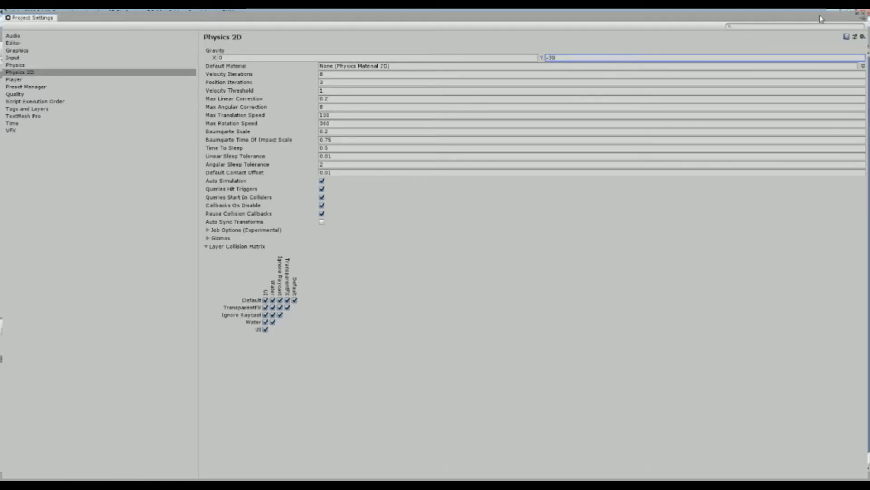
left_click(865, 17)
- Play the game to test the Player's jumping and walking under -30 gravity
left_click(419, 33)
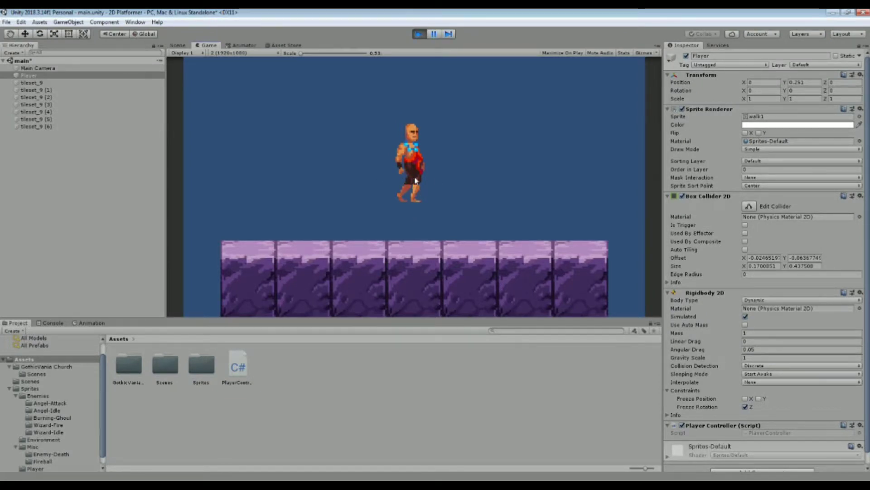
key("space")
key("space")
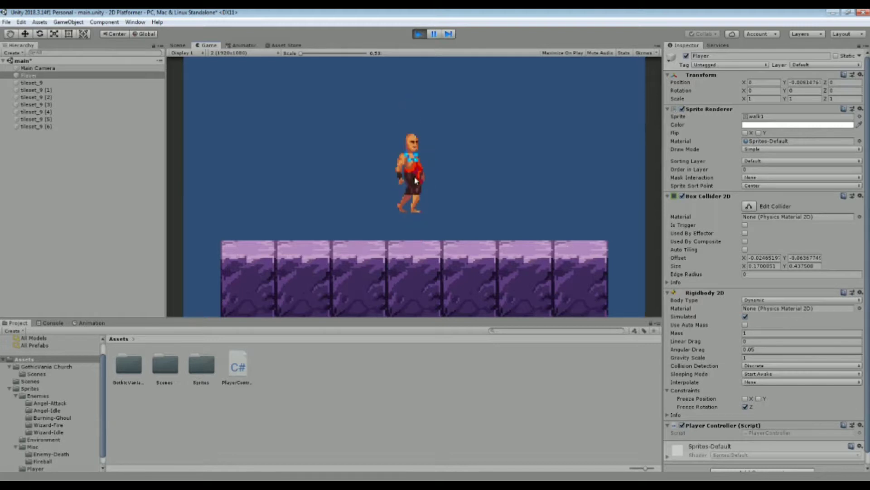
key("Left")
key("Right")
key("space")
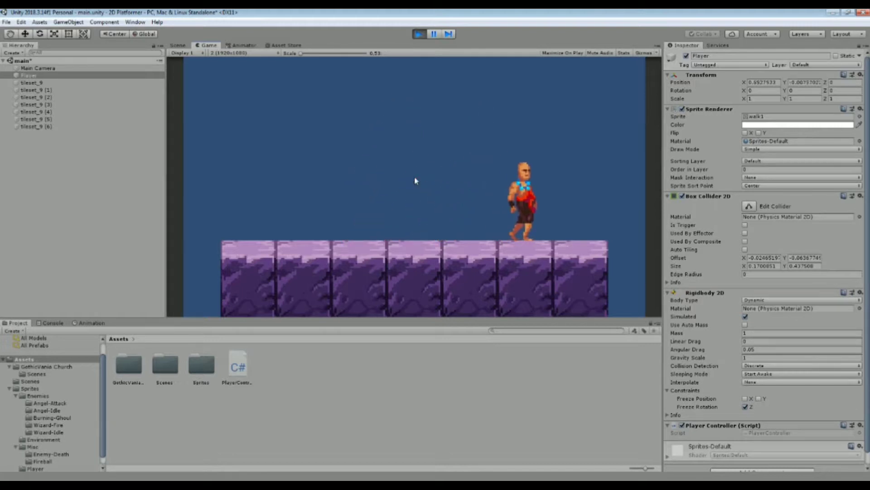
key("Left")
key("space")
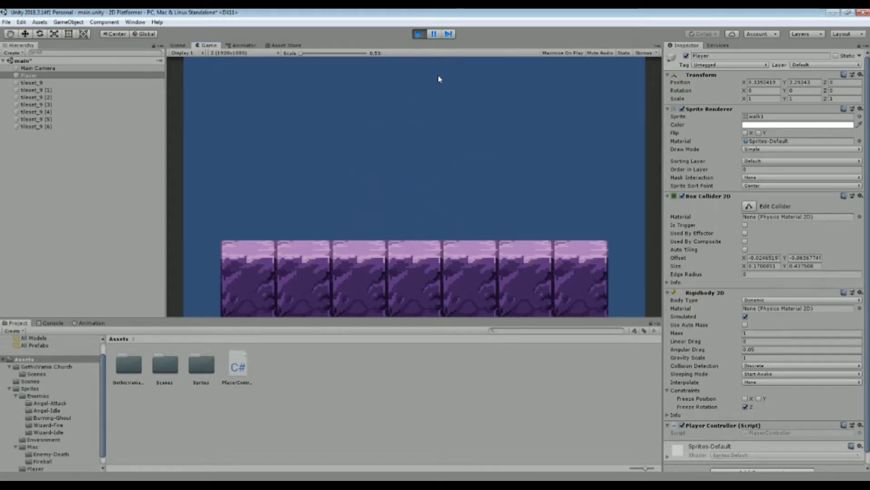
left_click(419, 34)
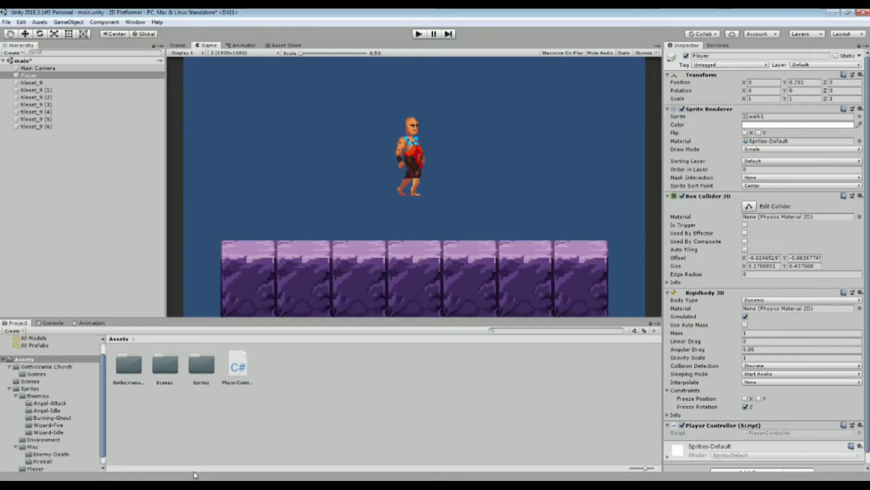
- Restore Physics 2D Gravity Y to -3
left_click(22, 23)
left_click(41, 227)
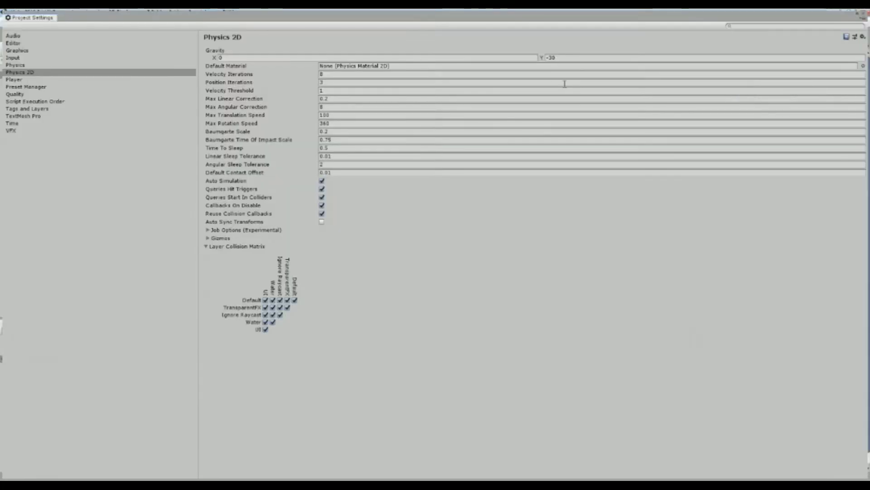
left_click(562, 57)
type("-3")
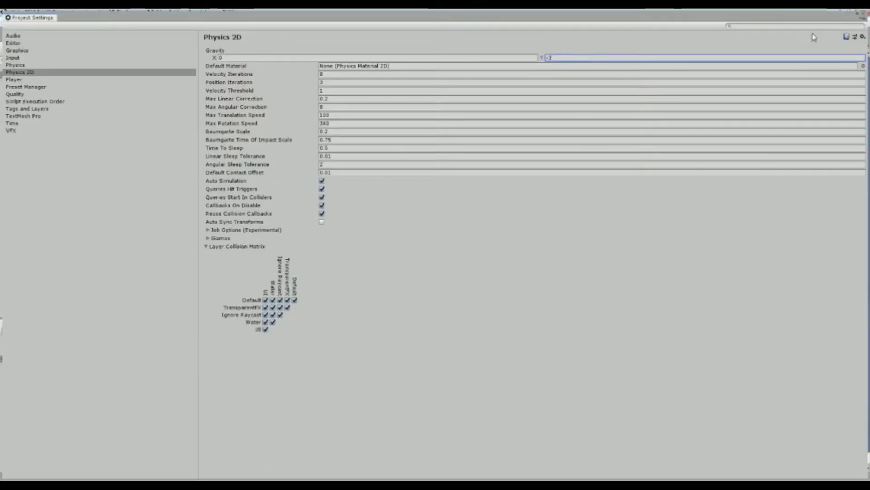
left_click(863, 14)
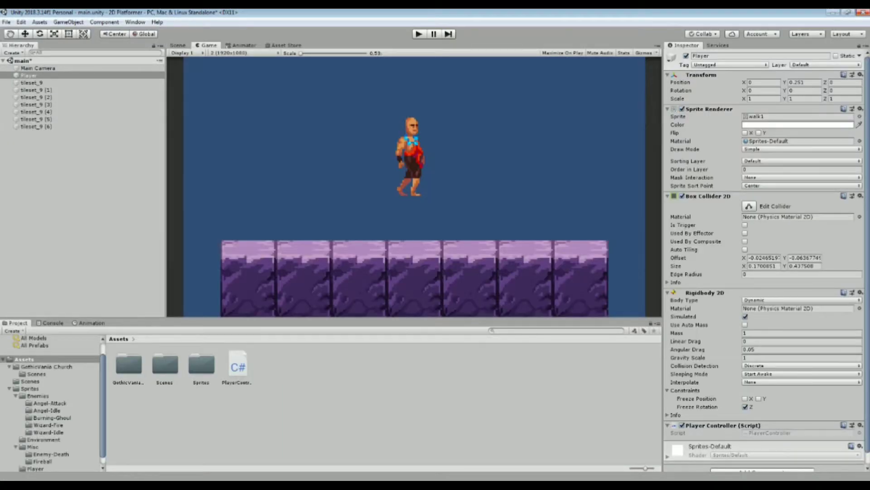
key("Return")
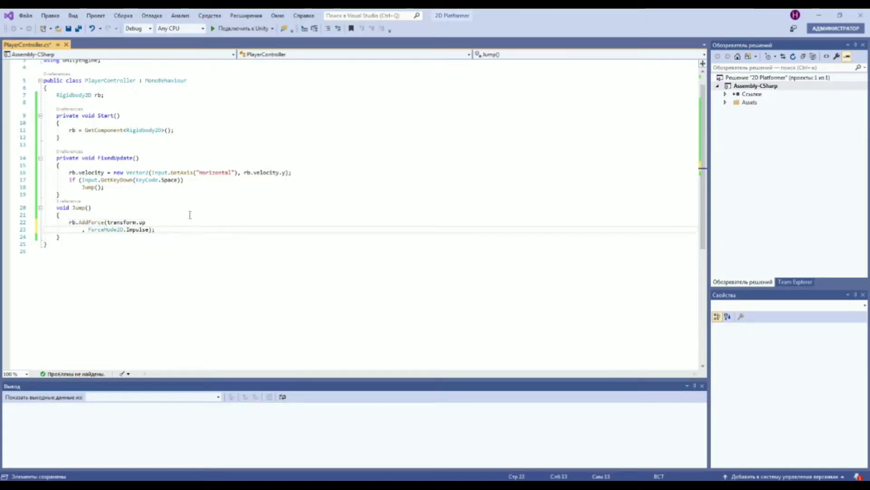
key("ctrl+z")
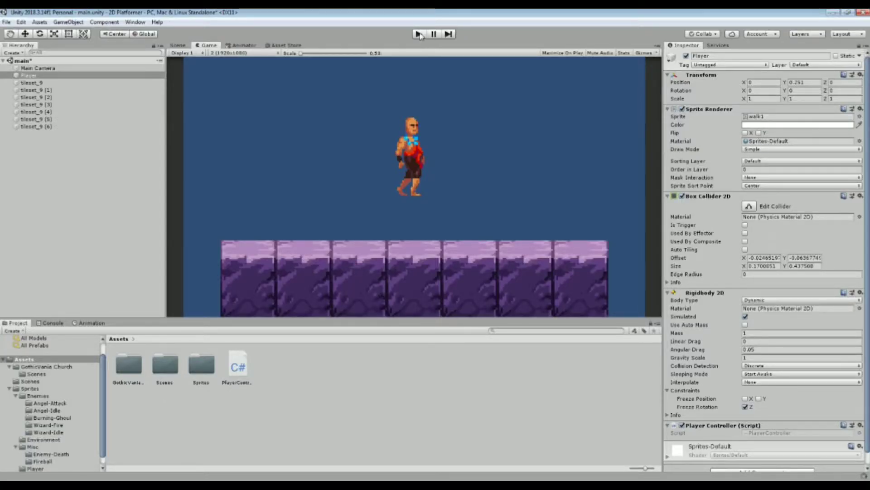
left_click(419, 35)
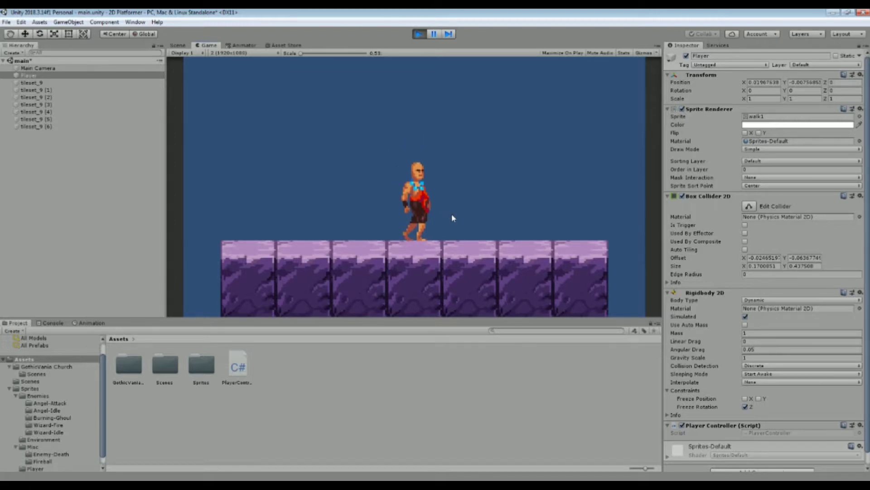
key("Right")
key("Left")
key("space")
key("Left")
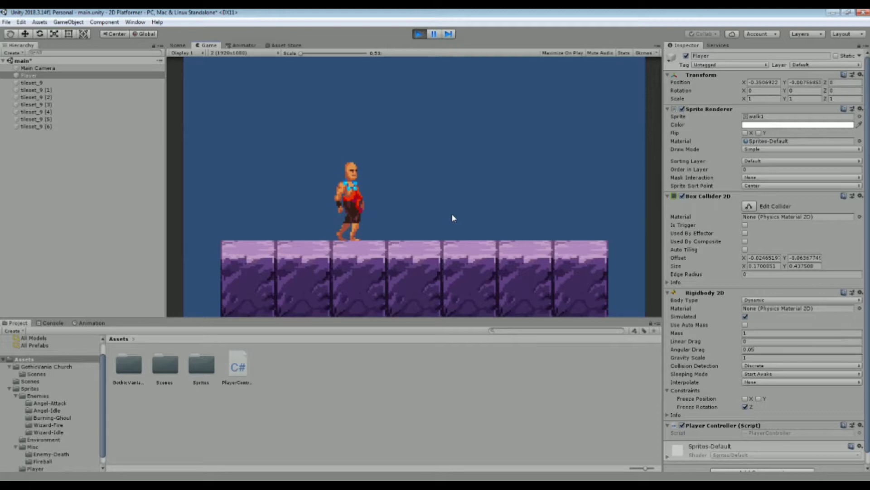
key("Right")
key("space")
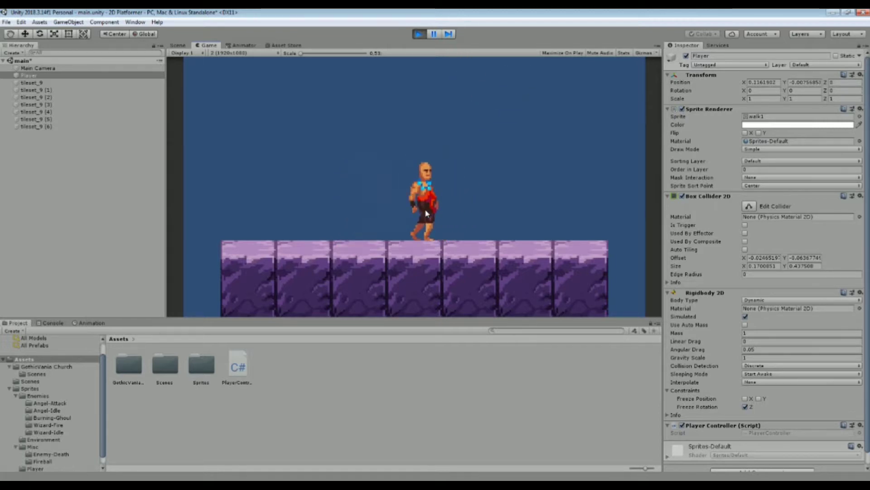
key("Left")
key("Right")
key("space")
key("Left")
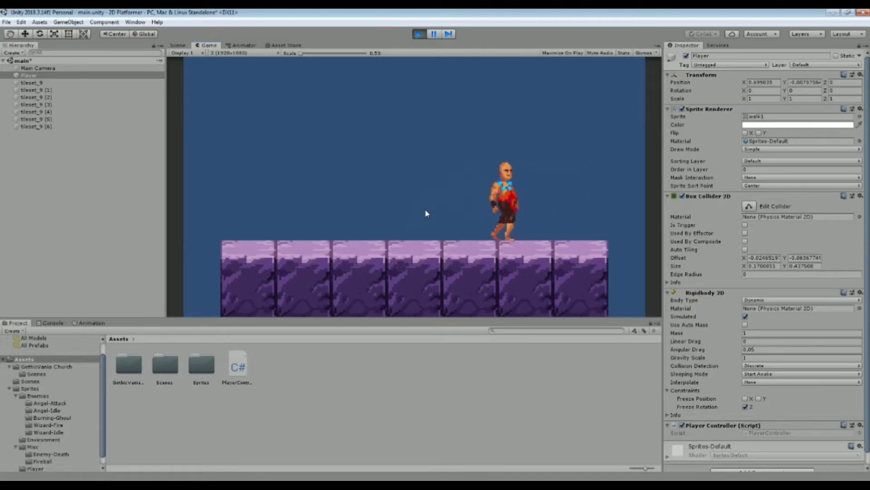
key("Left")
key("Right")
key("space")
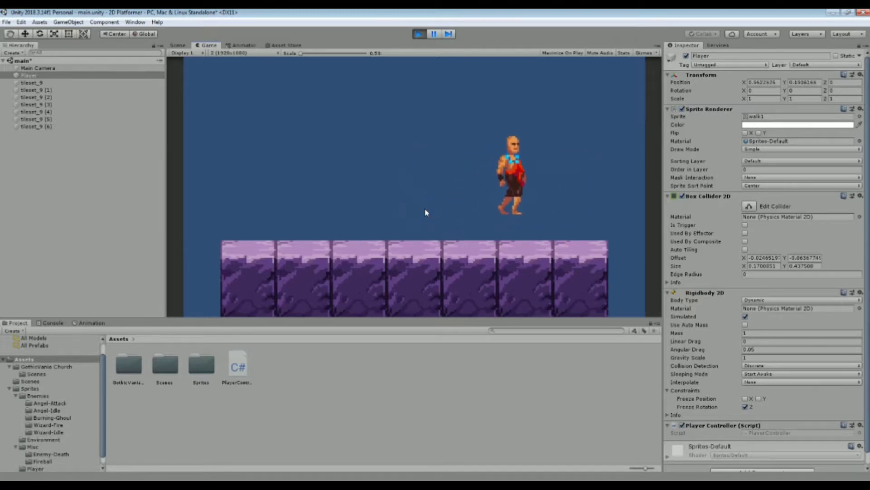
key("Left")
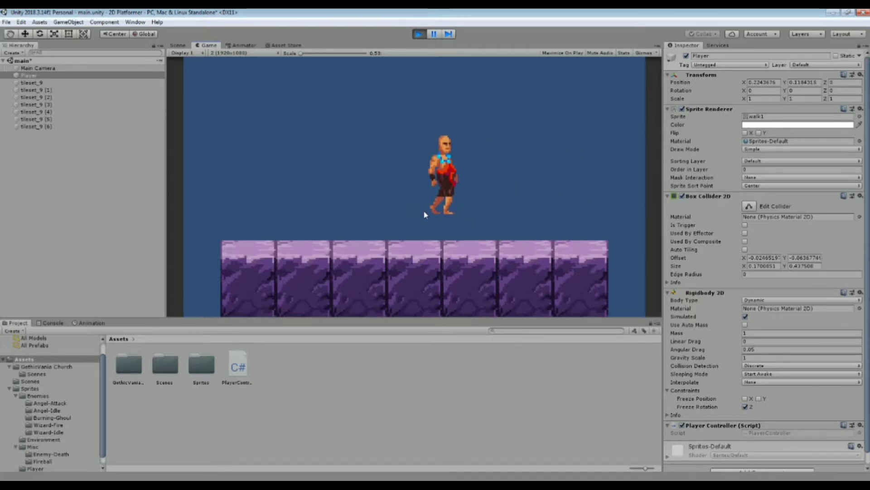
key("space")
key("space")
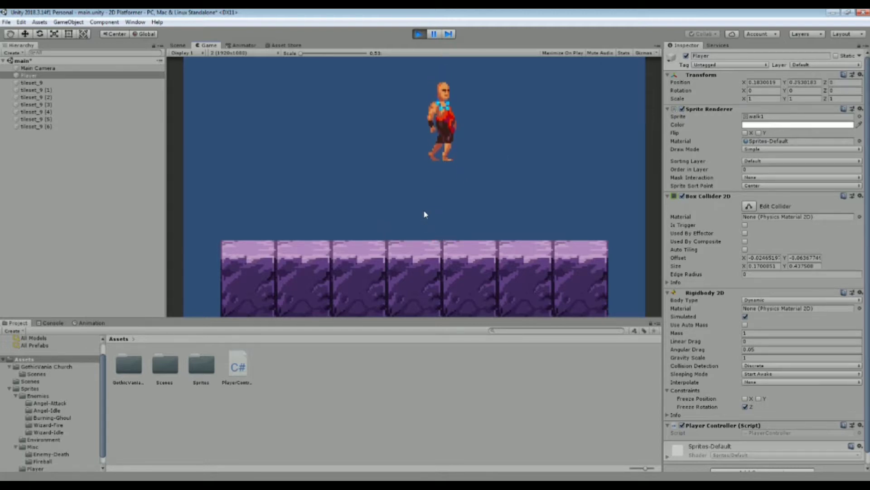
left_click(419, 33)
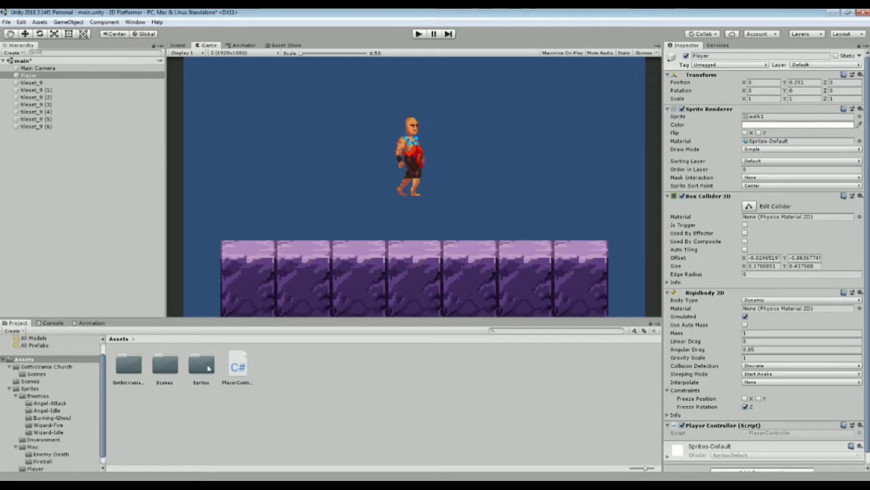
left_click(152, 317)
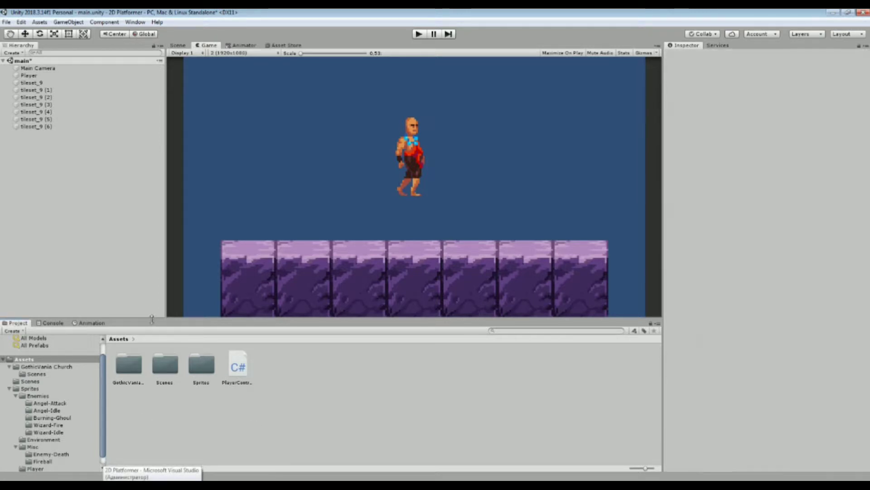
- With the Player selected in the Animation window, start creating a new animation clip
left_click(104, 323)
left_click(29, 75)
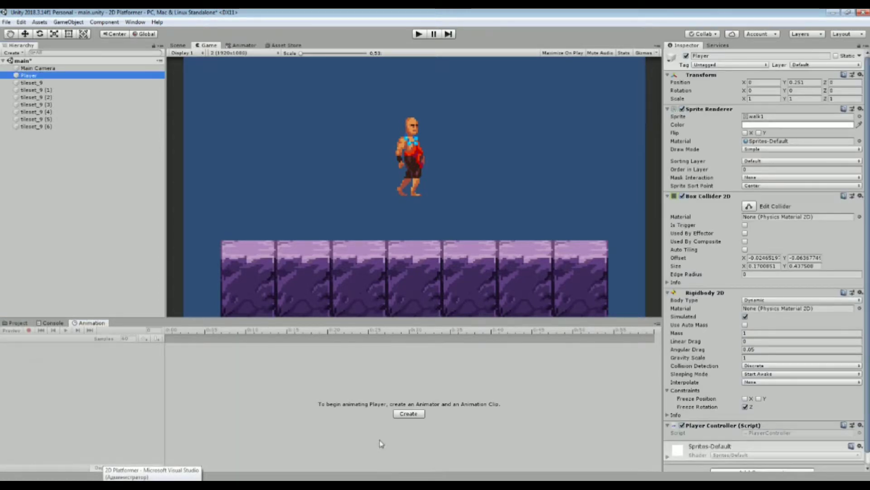
left_click(408, 414)
left_click(168, 94)
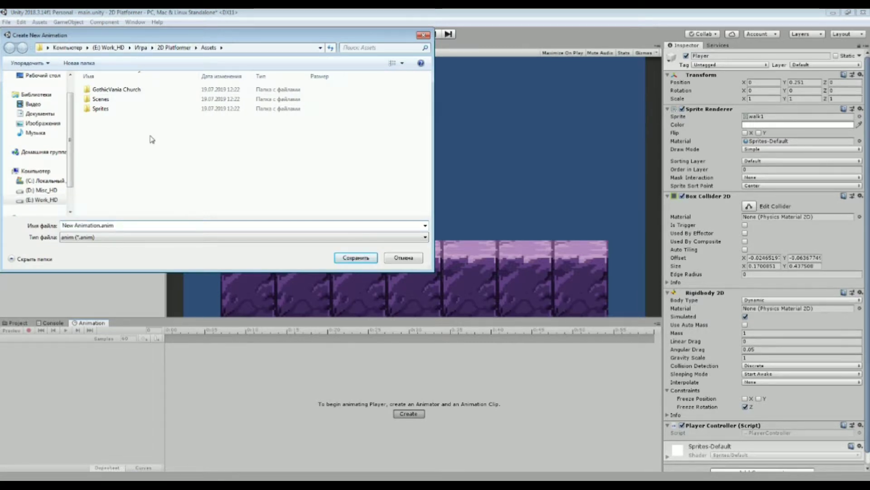
- Create an Animation folder in Assets and save the clip there as idle
right_click(123, 167)
mouse_move(216, 280)
left_click(259, 277)
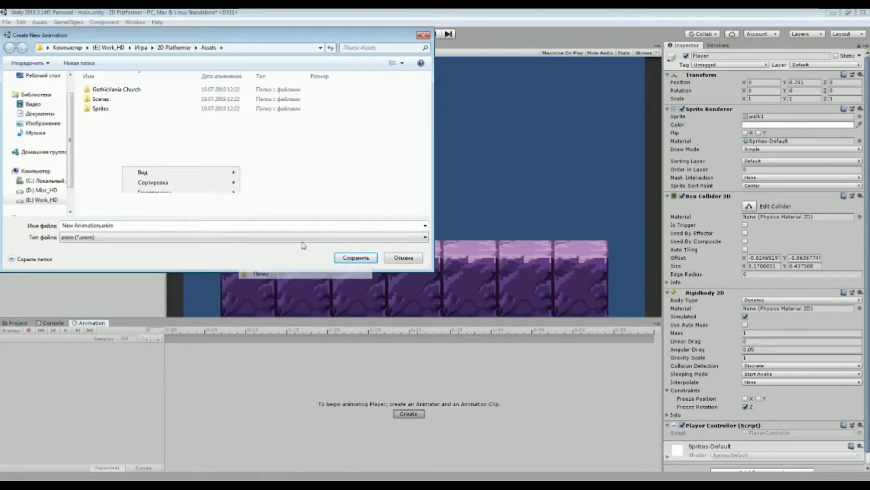
type("ф")
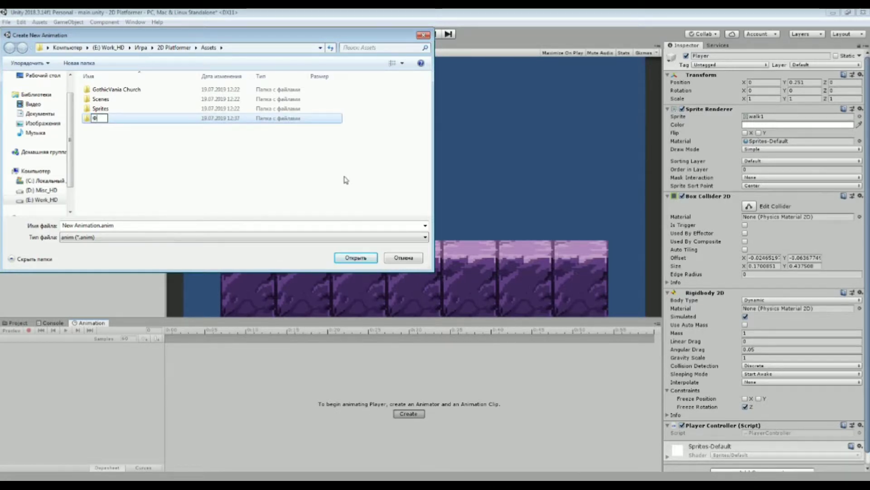
key("BackSpace")
type("An")
type("imation")
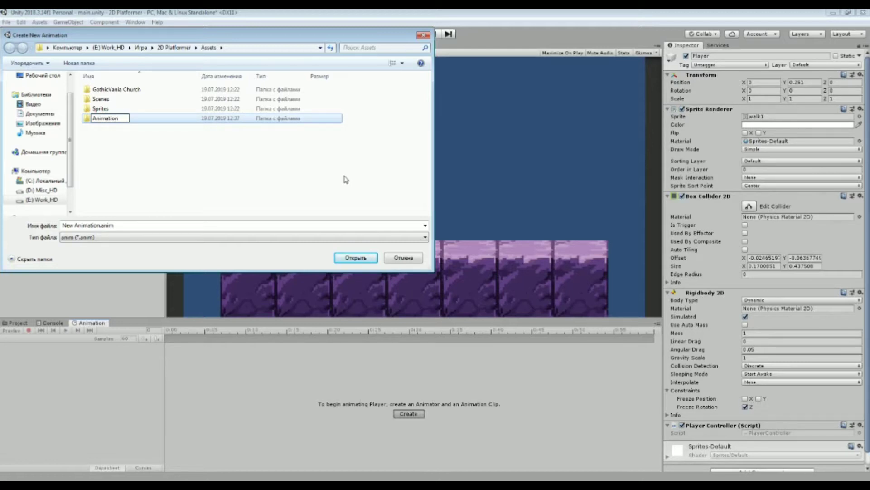
key("Return")
key("Return")
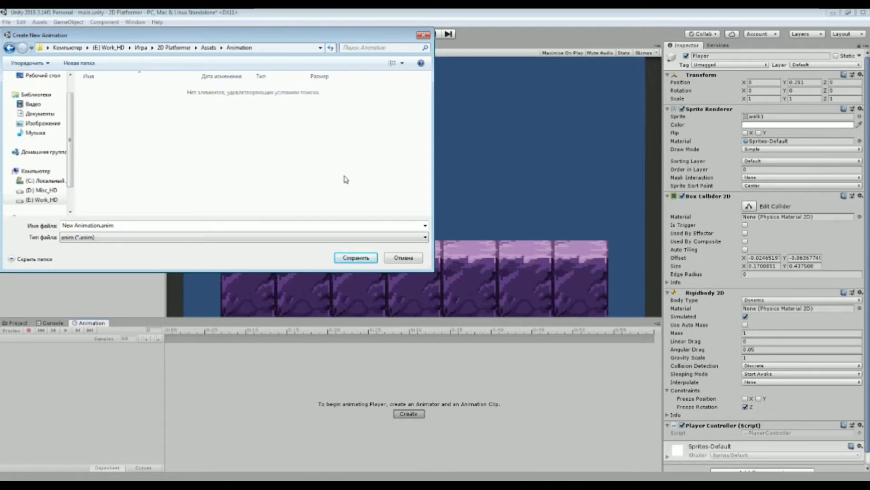
type("u")
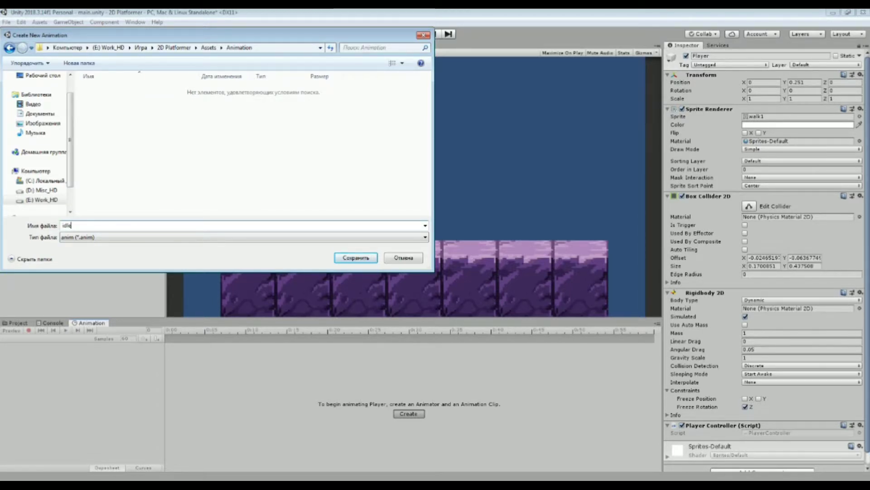
key("Return")
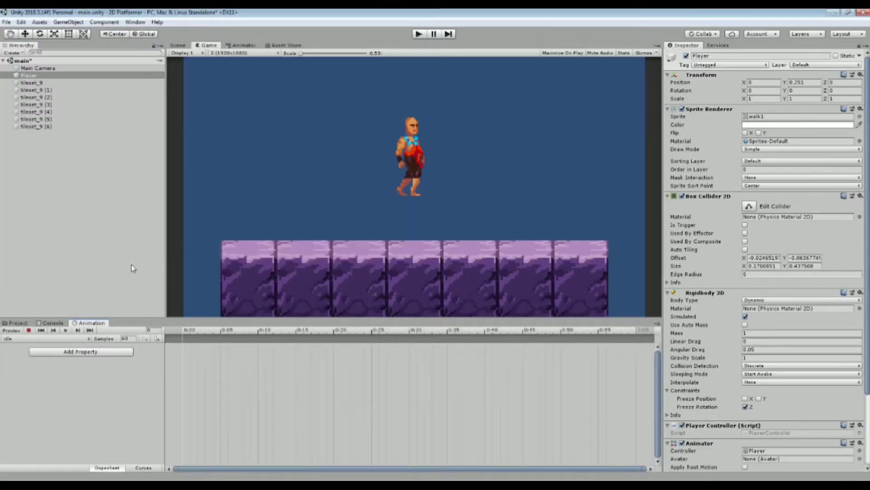
- Add sprites idle1–idle4 from Assets/Sprites/Player as keyframes in the idle clip
left_click_drag(96, 326, 331, 45)
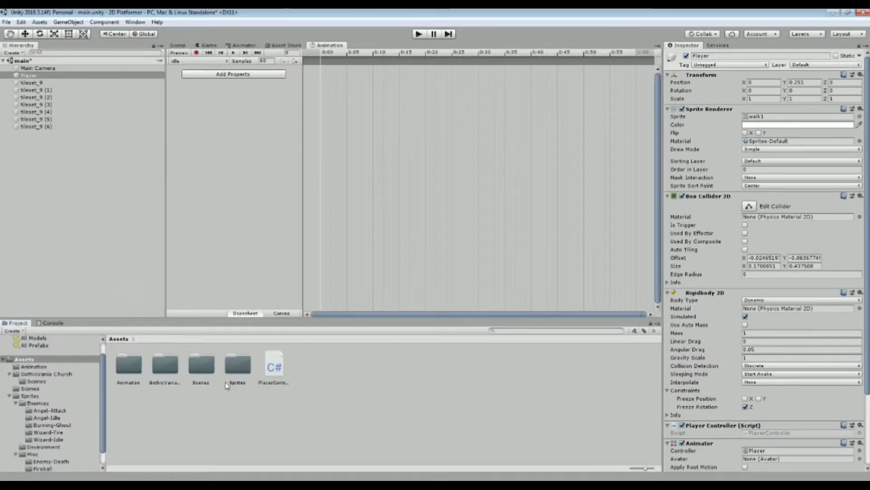
double_click(241, 373)
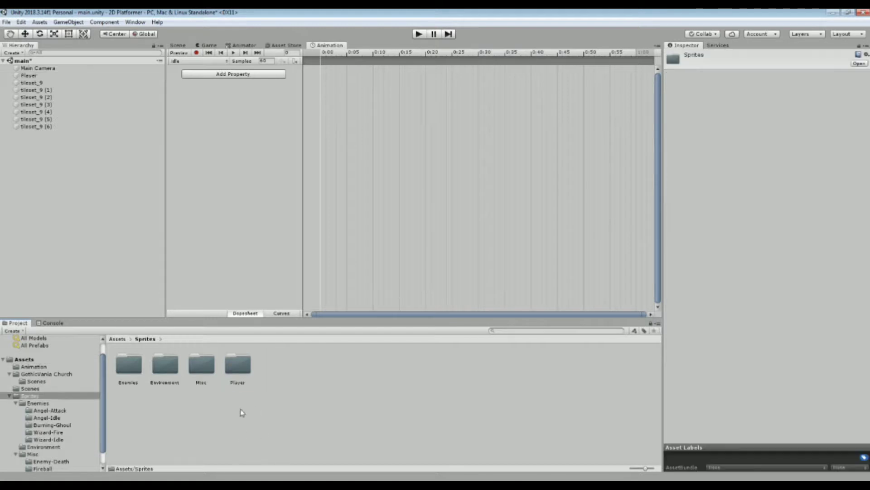
double_click(238, 365)
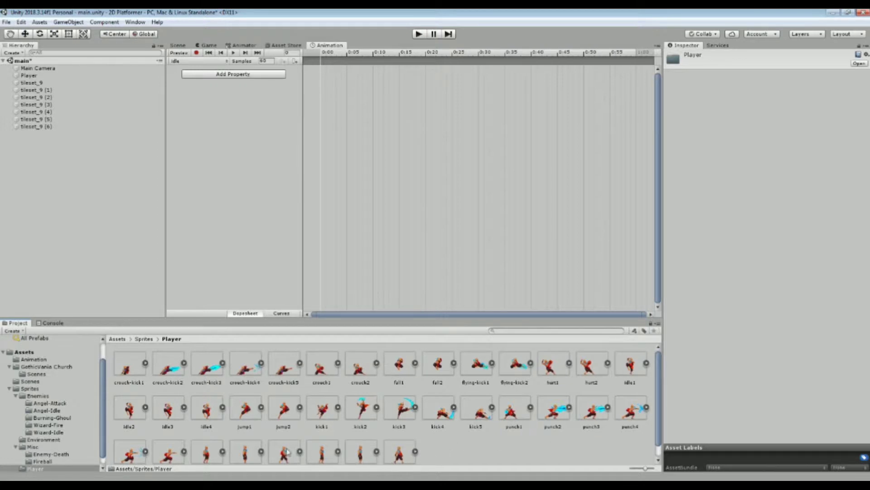
left_click(630, 367)
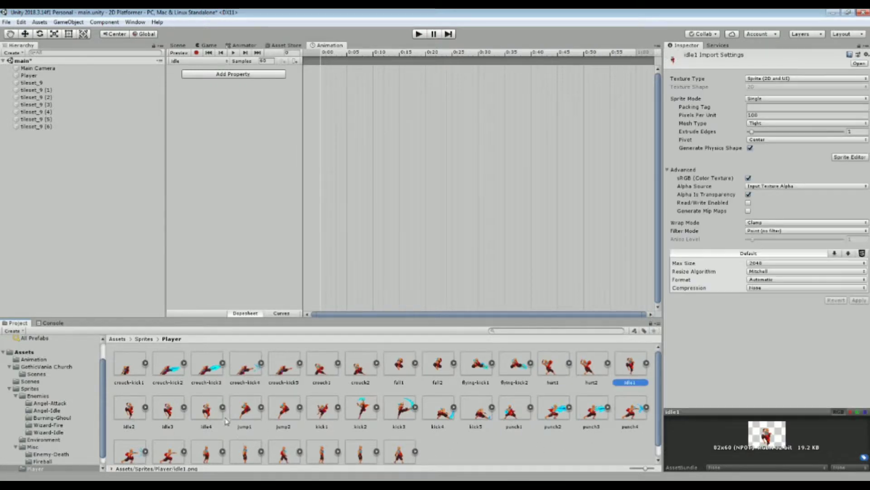
left_click(206, 410, "shift")
left_click_drag(630, 367, 327, 75)
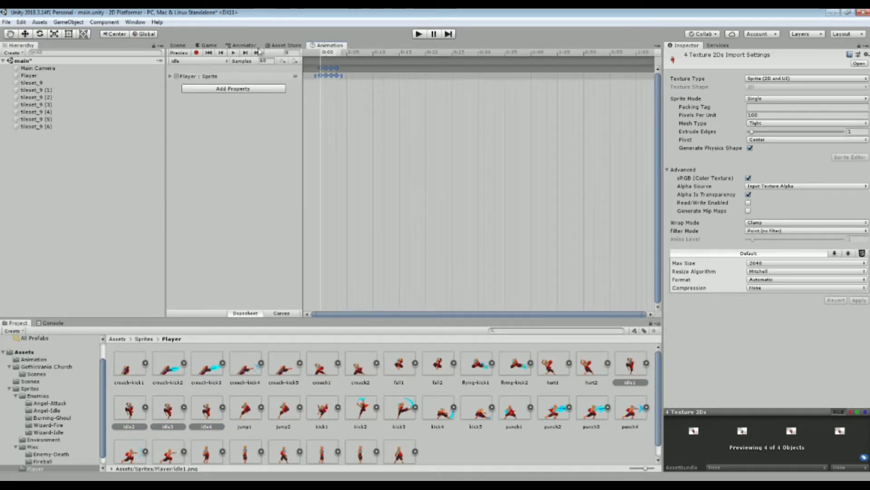
- Preview the idle animation playing in the game view
left_click(195, 76)
left_click(193, 62)
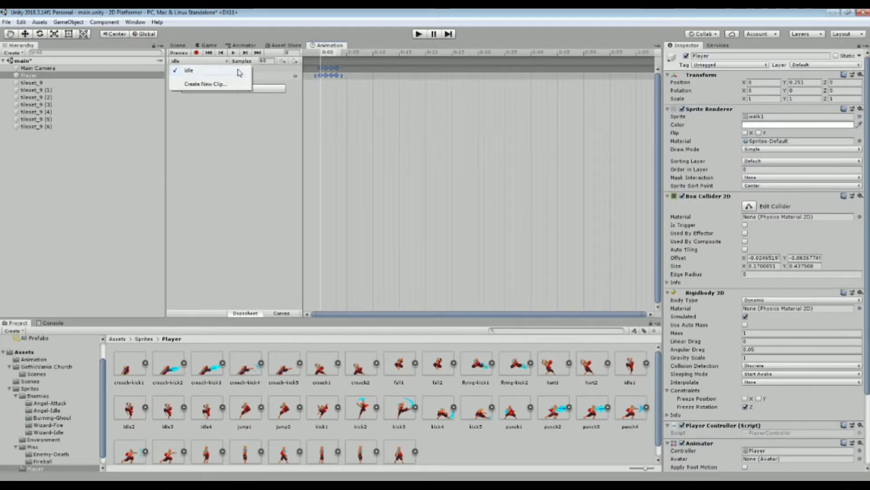
left_click(290, 95)
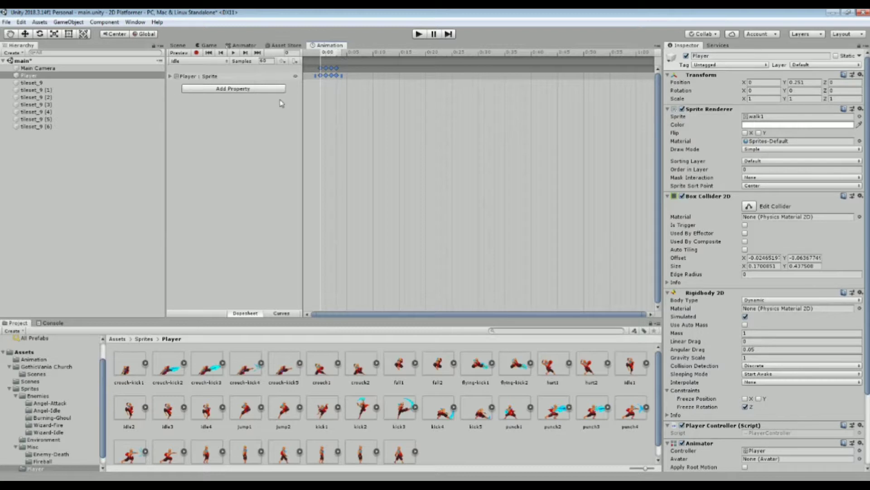
left_click_drag(323, 46, 100, 322)
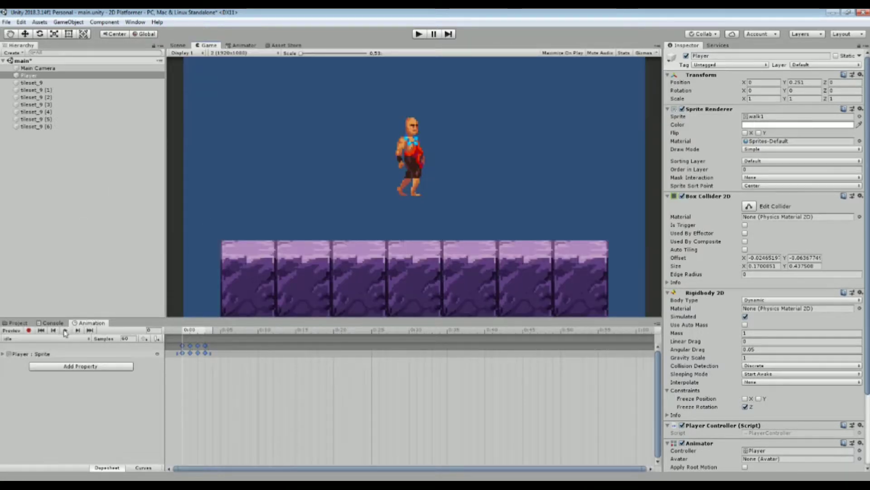
left_click(66, 330)
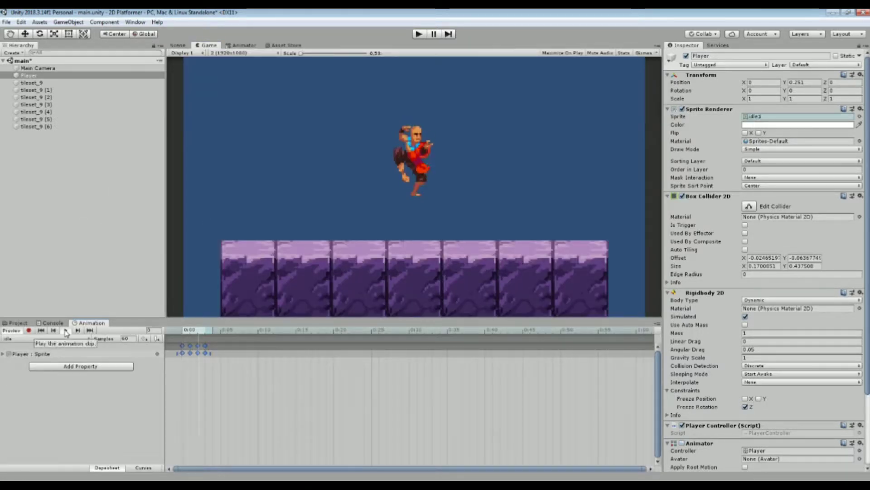
- Try sample rates 30 and 3, then set the idle clip to 15 samples
left_click(127, 339)
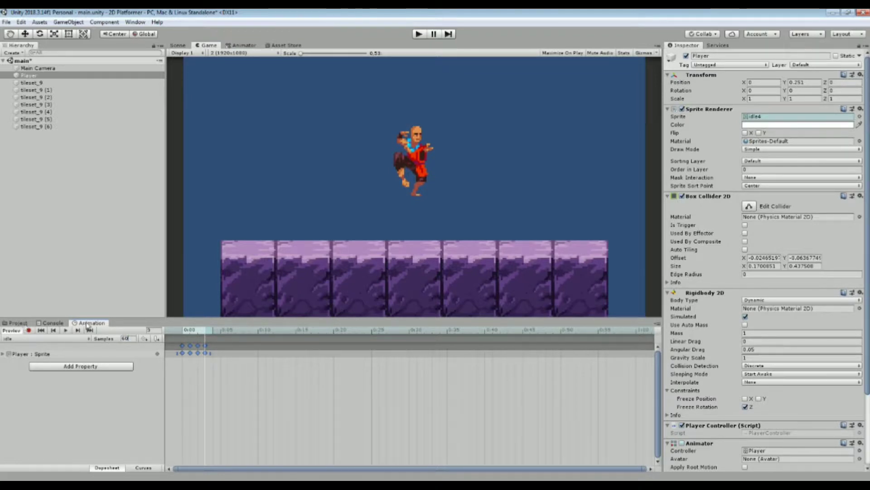
double_click(127, 338)
type("30")
key("Return")
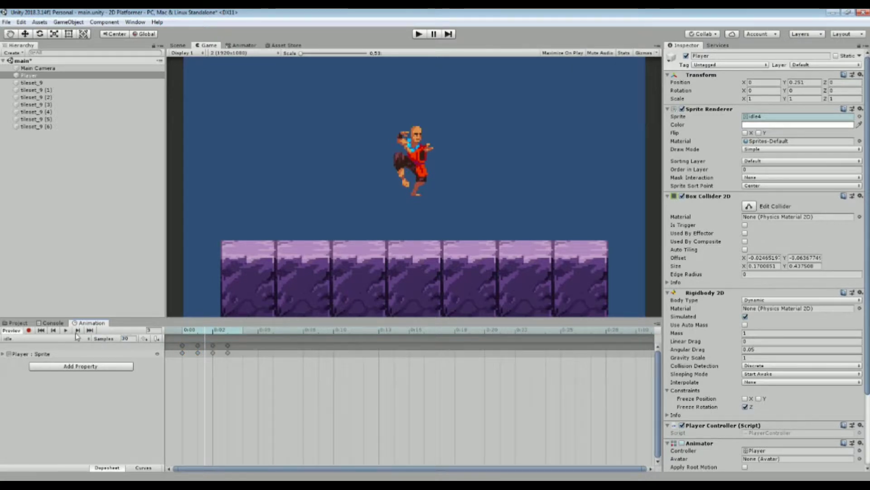
left_click(77, 330)
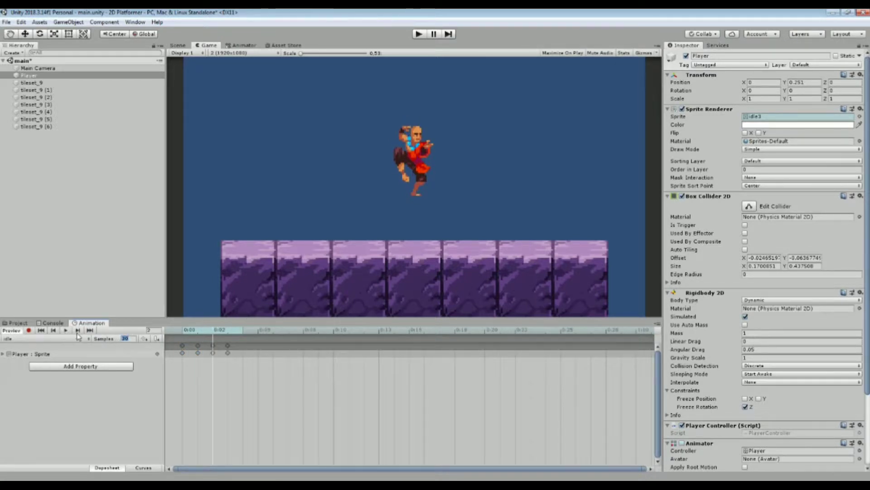
type("3")
key("Return")
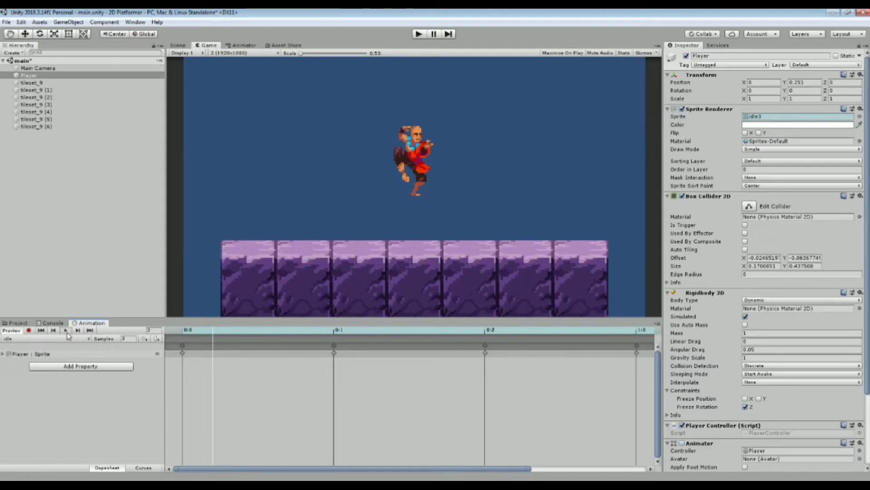
left_click(66, 331)
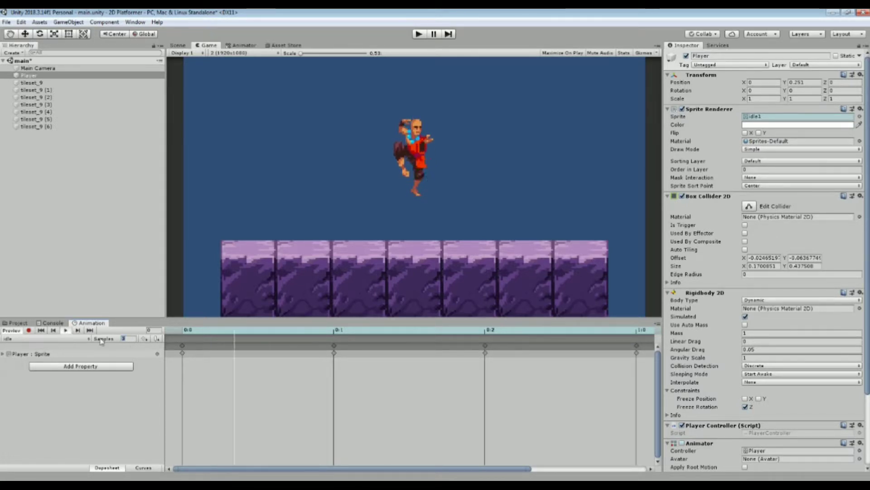
double_click(129, 338)
type("15")
left_click(65, 331)
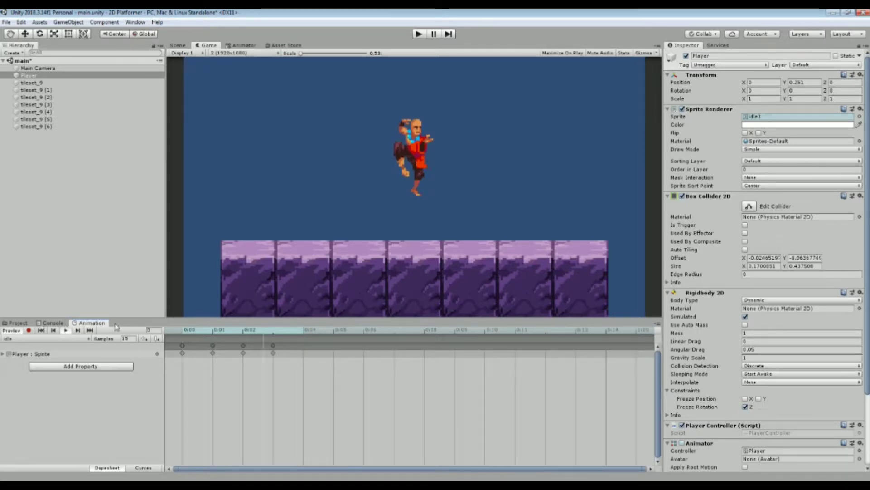
left_click(25, 325)
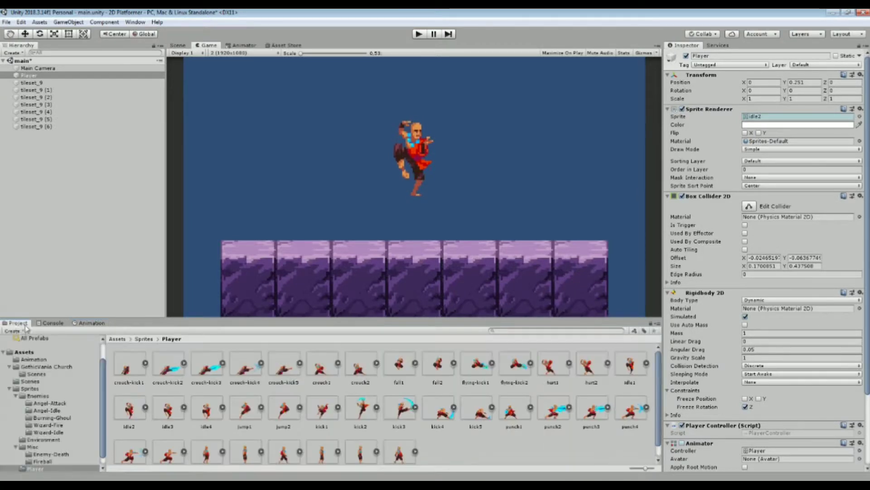
- Create a new animation clip named walk for the Player
left_click(90, 322)
left_click_drag(91, 322, 319, 48)
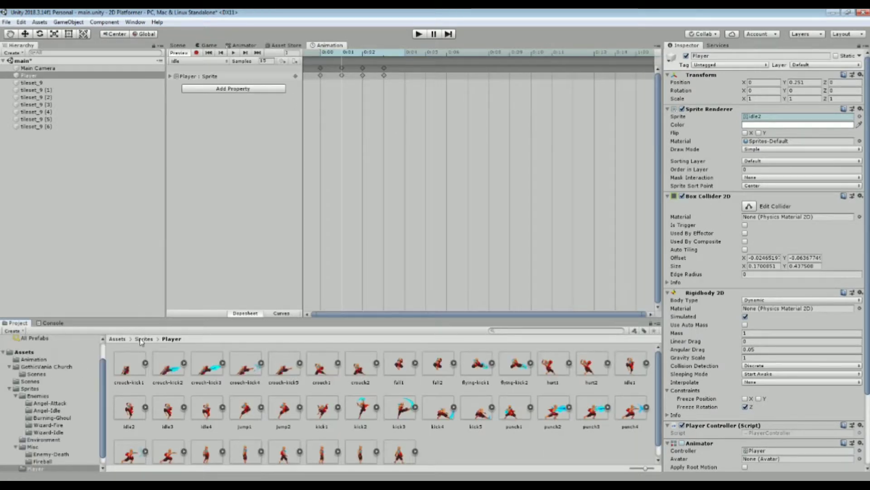
left_click(52, 323)
left_click(20, 323)
scroll(199, 445, "down", 1)
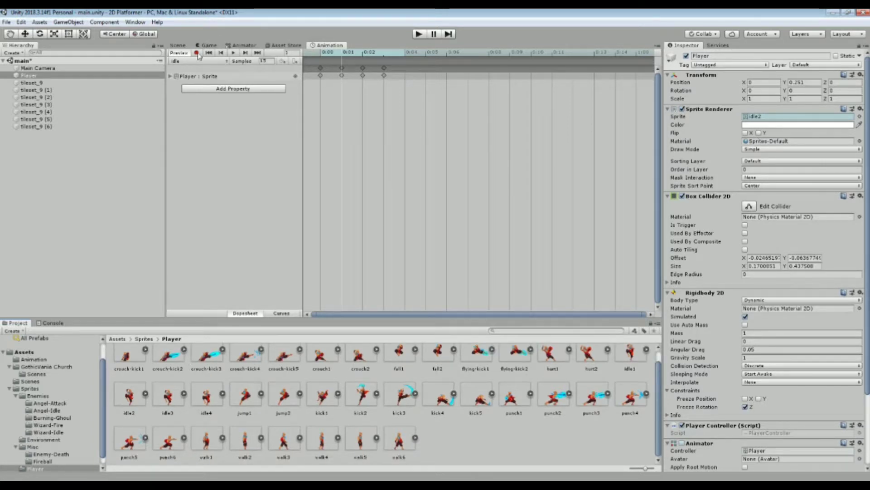
left_click(179, 64)
left_click(211, 85)
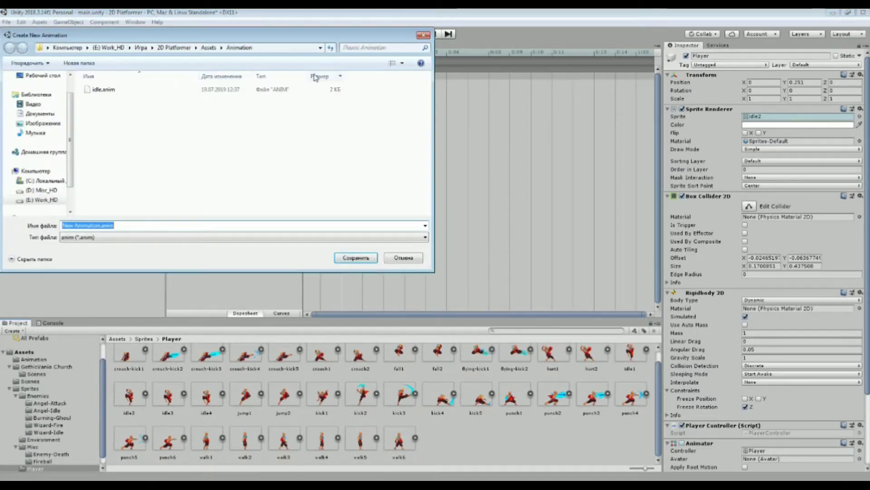
type("walk")
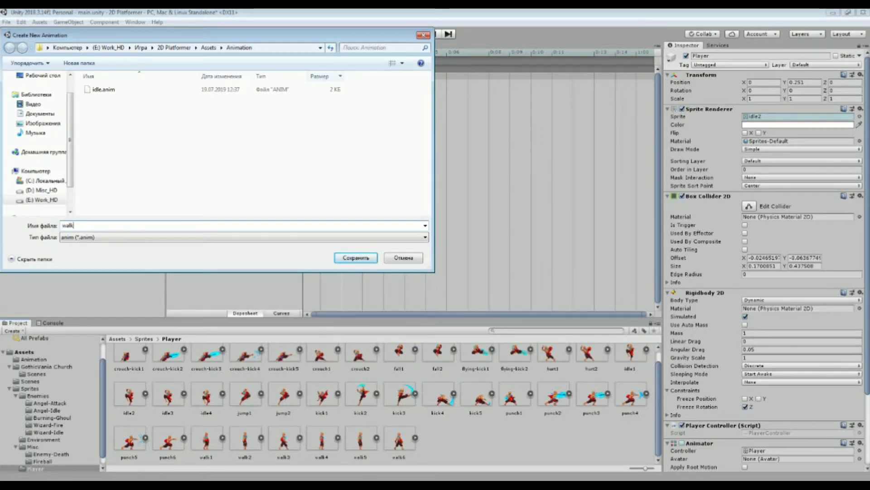
key("Return")
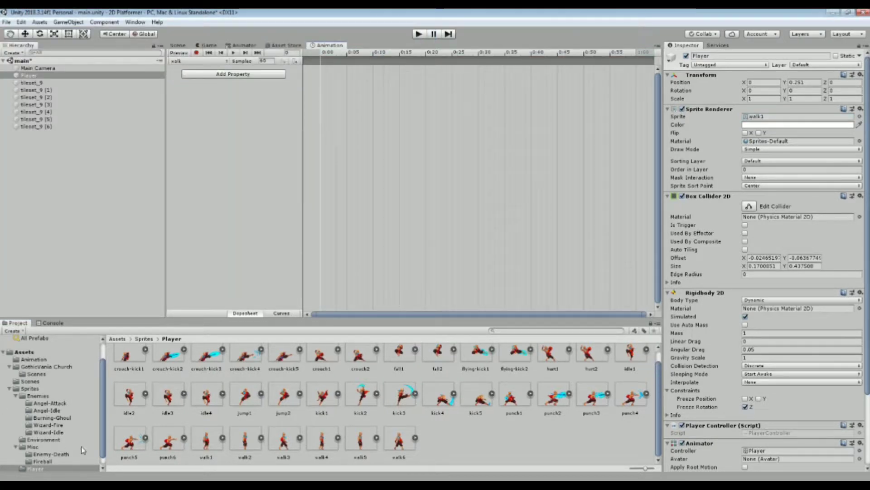
- Add sprites walk1–walk6 as keyframes and set the walk clip to 10 samples
left_click(207, 442)
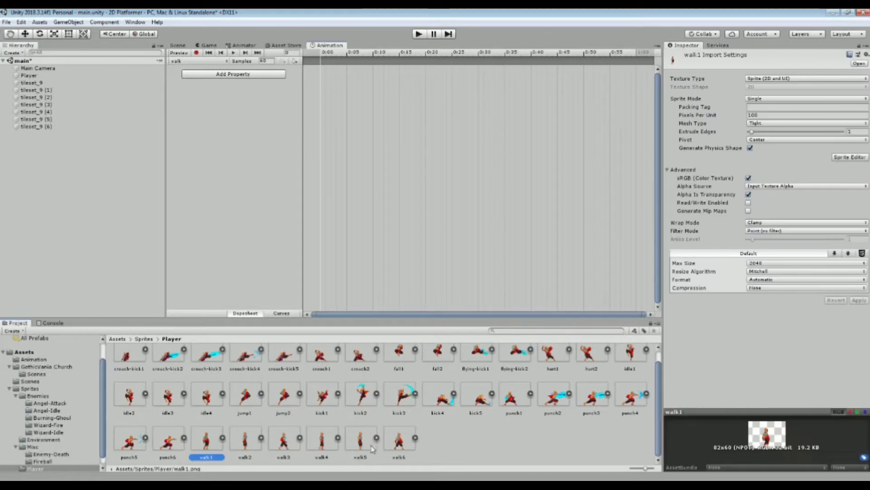
left_click(402, 441, "shift")
left_click_drag(193, 446, 320, 78)
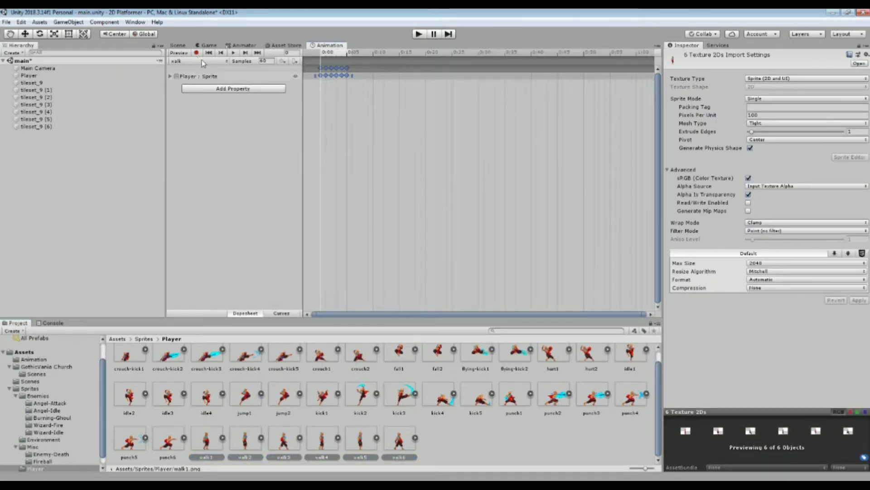
left_click(270, 62)
type("15")
left_click(198, 72)
left_click_drag(328, 46, 97, 336)
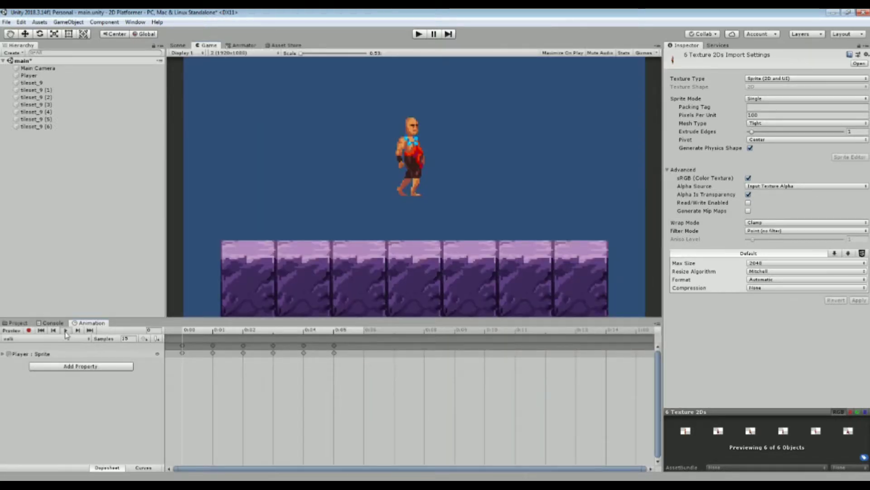
left_click(65, 330)
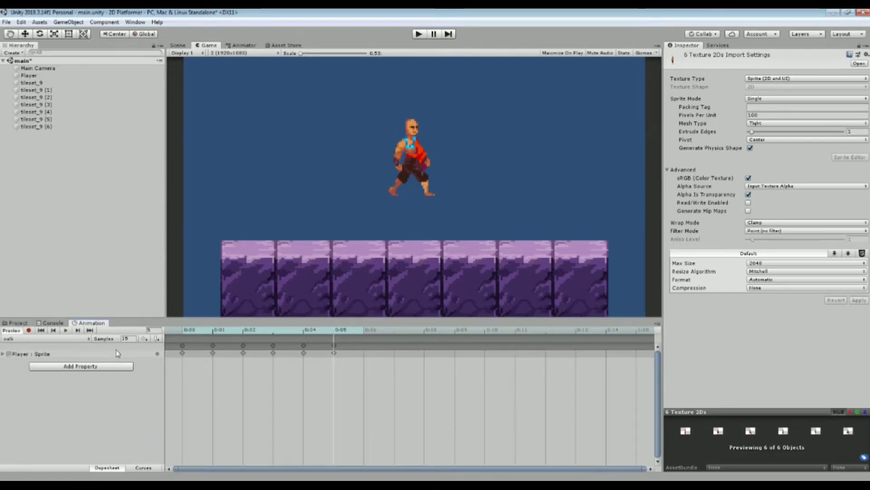
left_click(134, 339)
type("1")
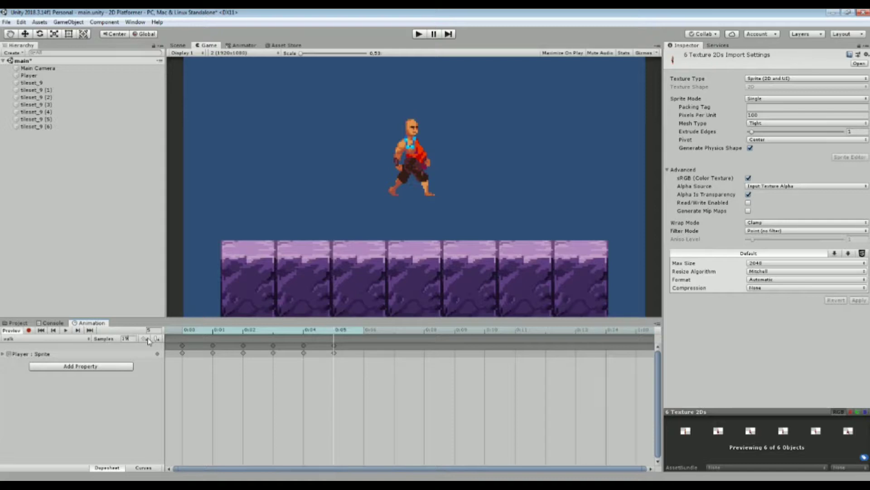
type("0")
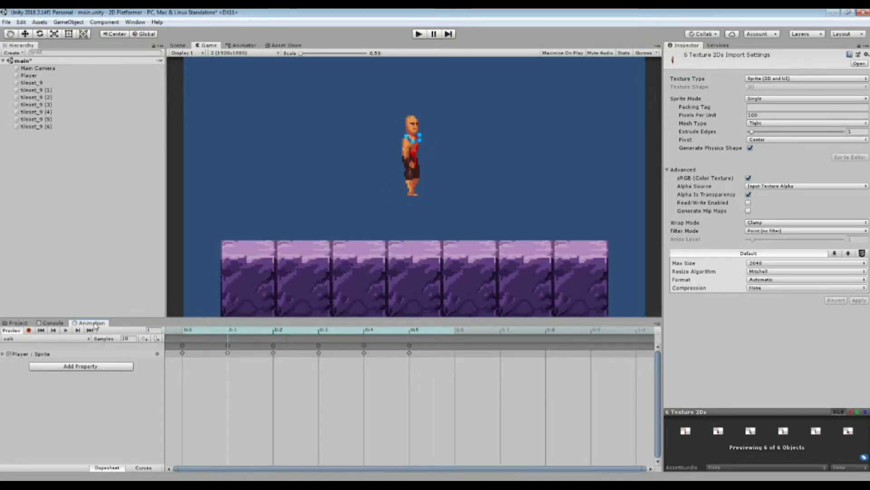
mouse_move(90, 323)
left_mouse_down()
mouse_move(236, 93)
mouse_move(316, 93)
left_mouse_up()
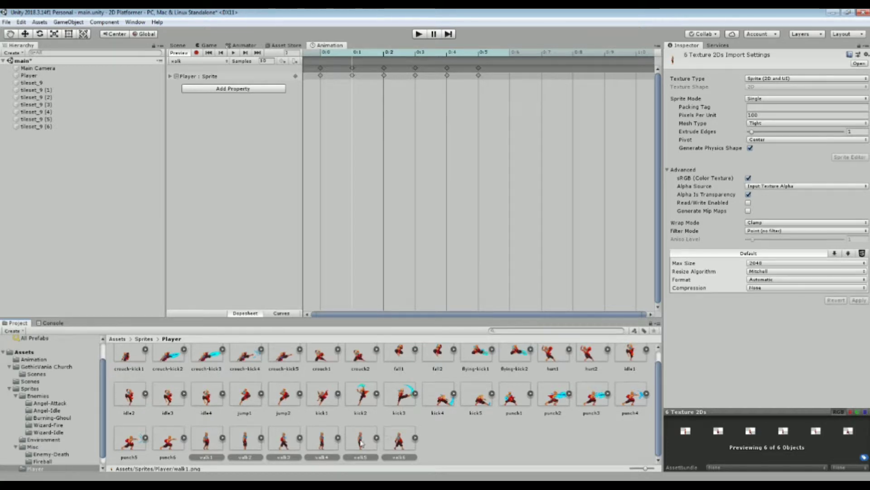
- Select the jump1 sprite and create a new clip named jump
left_click(243, 413)
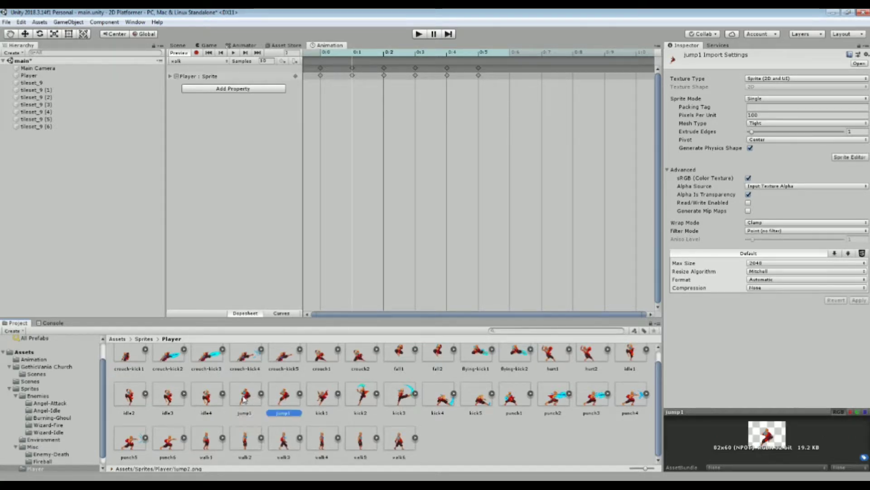
scroll(342, 407, "up", 1)
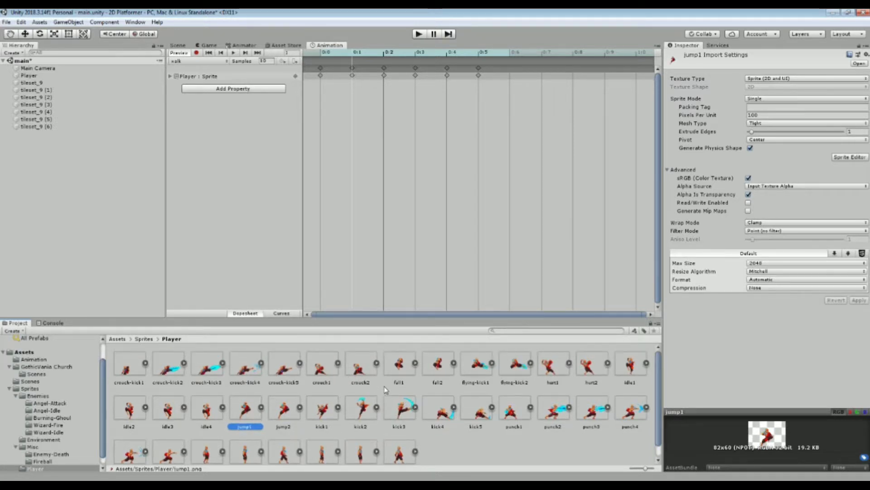
key("Right")
key("Left")
left_click(197, 61)
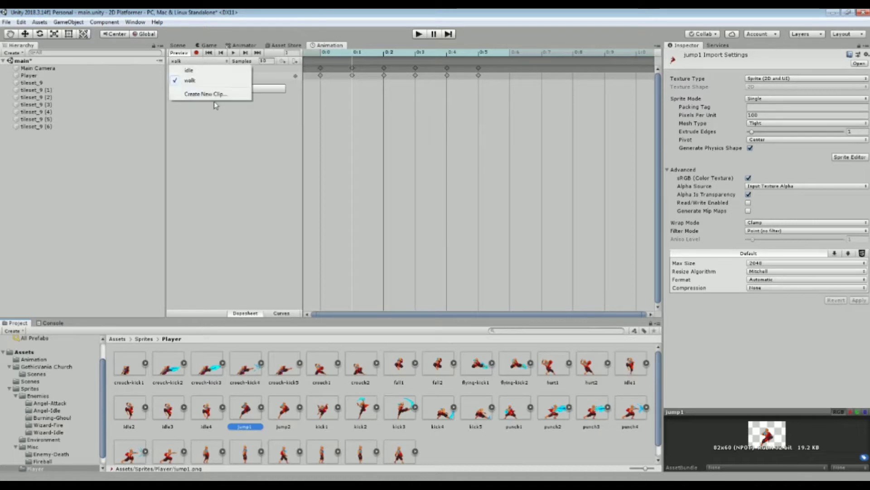
left_click(214, 91)
type("j")
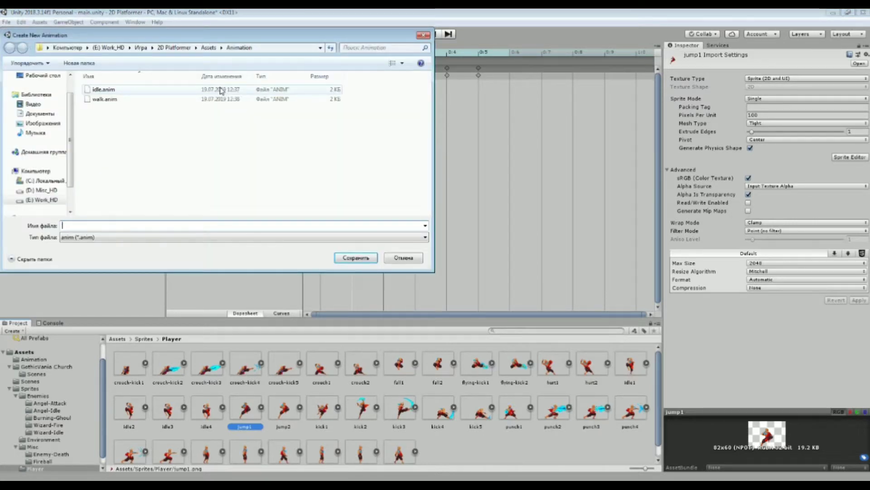
type("jump")
key("Return")
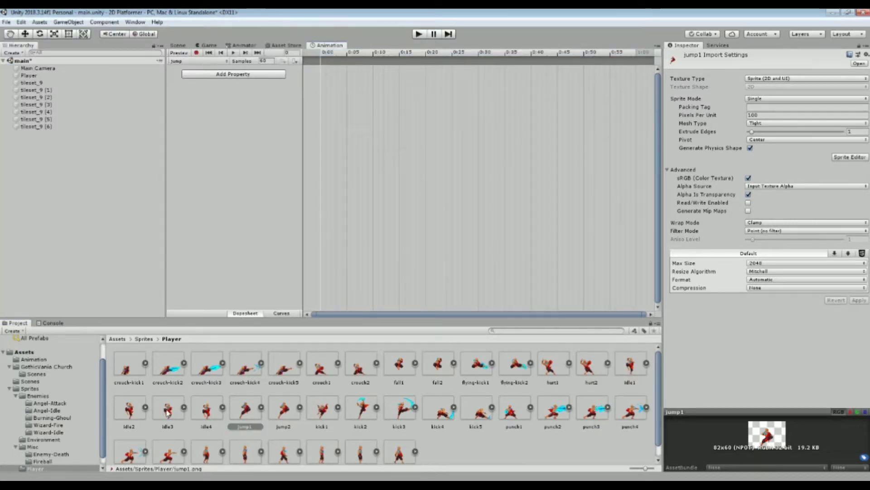
- Add jump1 and jump2 as keyframes and preview the jump animation
left_click(273, 413, "shift")
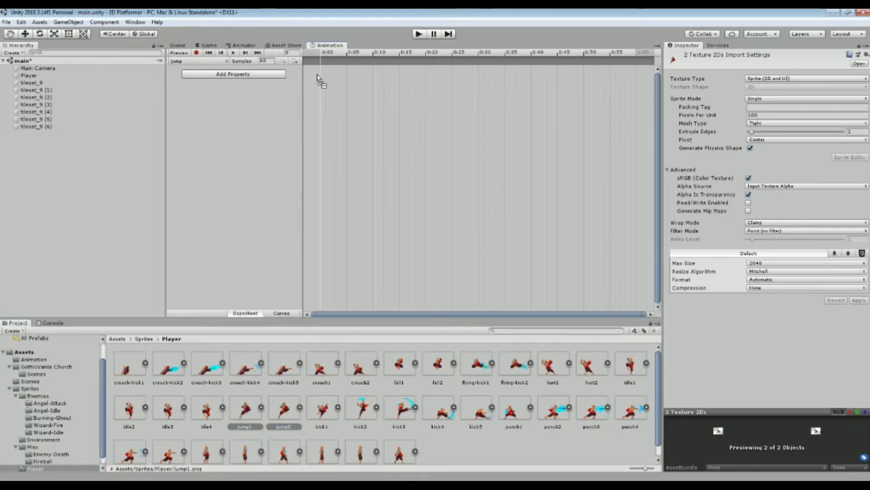
left_click_drag(234, 416, 322, 75)
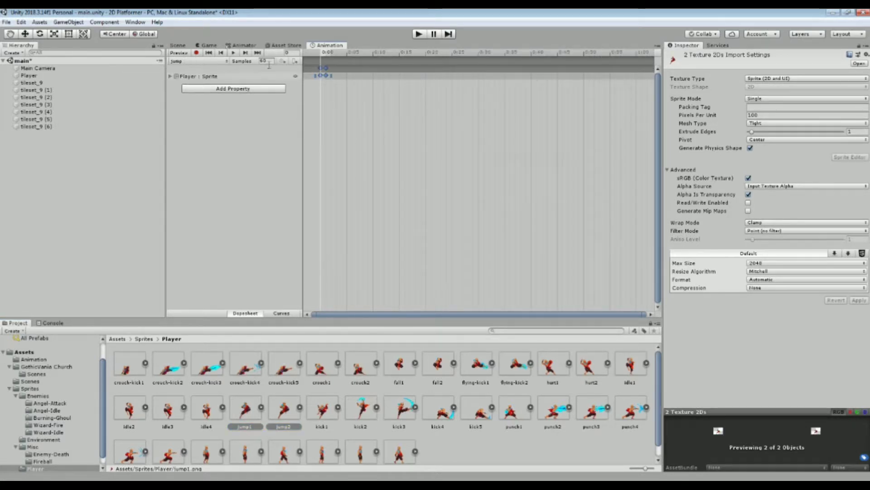
left_click_drag(332, 45, 91, 322)
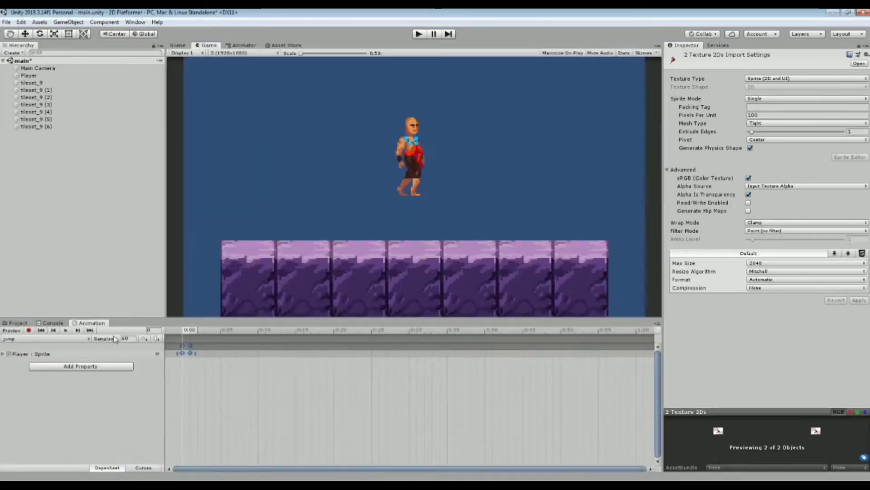
left_click(66, 332)
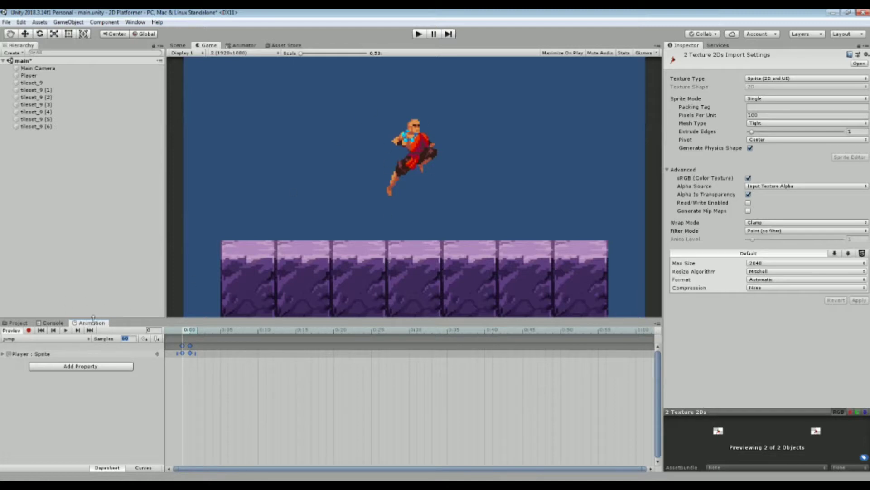
left_click_drag(95, 323, 327, 45)
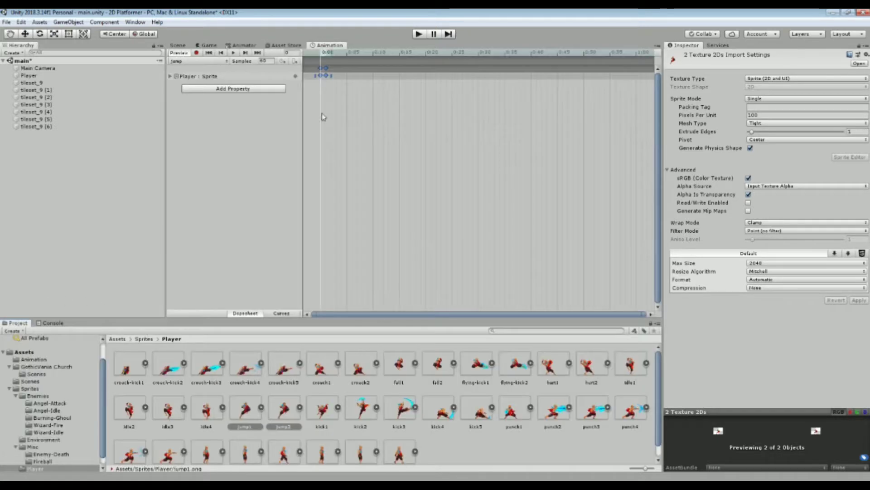
left_click(361, 408)
left_click(318, 370)
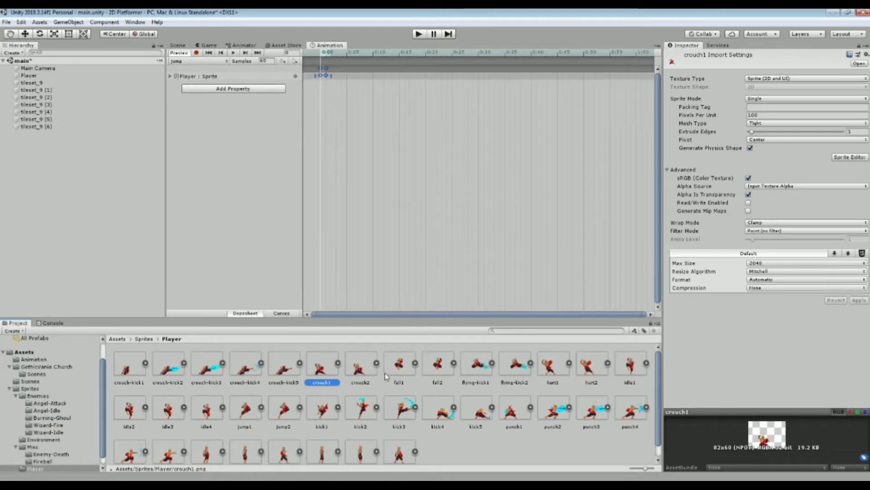
- Drag crouch1 and crouch2 onto the timeline and save the new clip as crouch
scroll(385, 372, "down", 2)
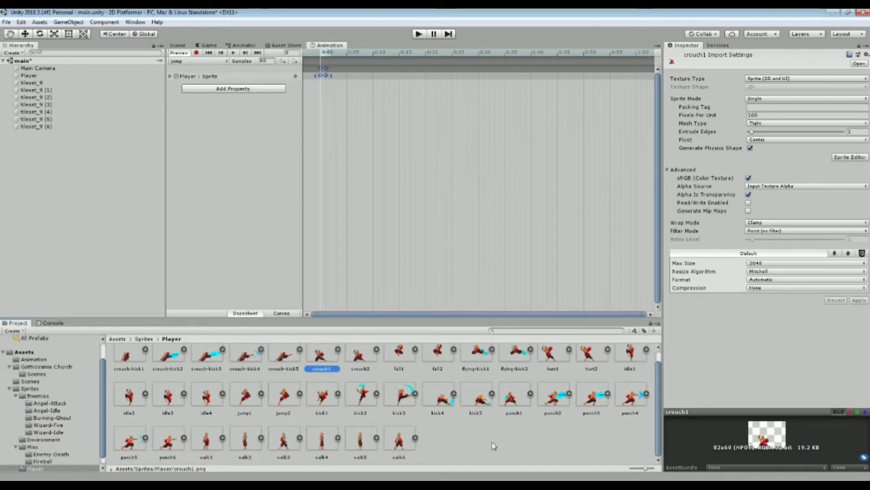
scroll(494, 445, "up", 2)
left_click(363, 370)
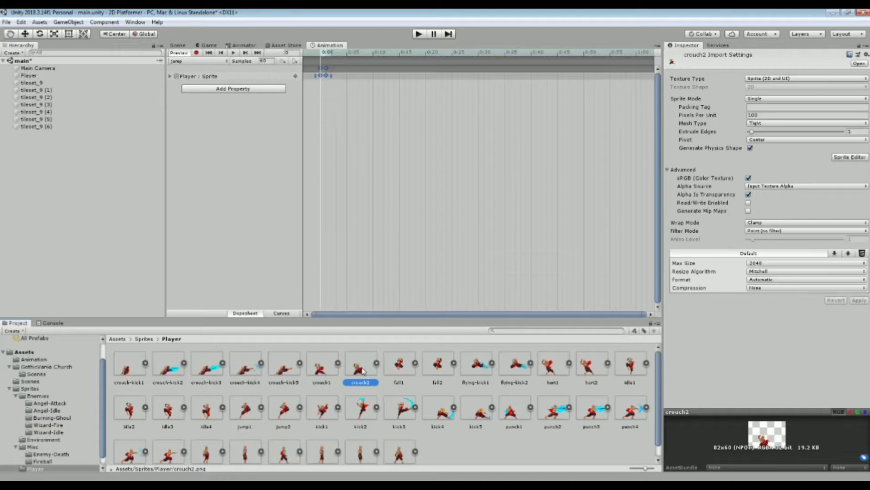
left_click(332, 370, "ctrl")
mouse_move(320, 375)
left_mouse_down()
mouse_move(397, 298)
mouse_move(395, 76)
left_mouse_up()
left_click(207, 61)
left_click(194, 103)
type("c")
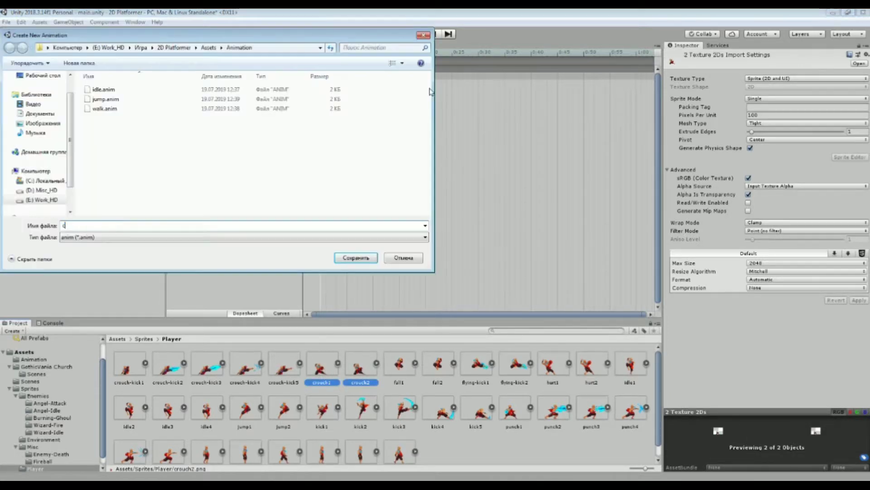
type("rouch")
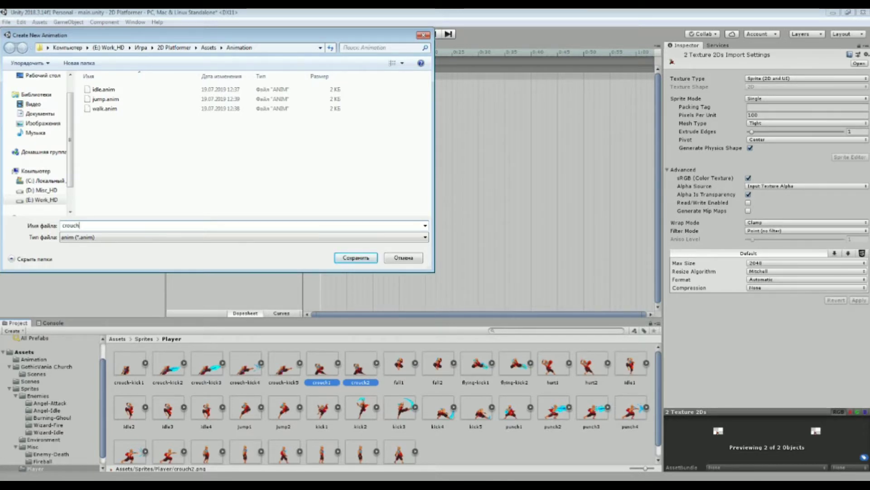
key("Return")
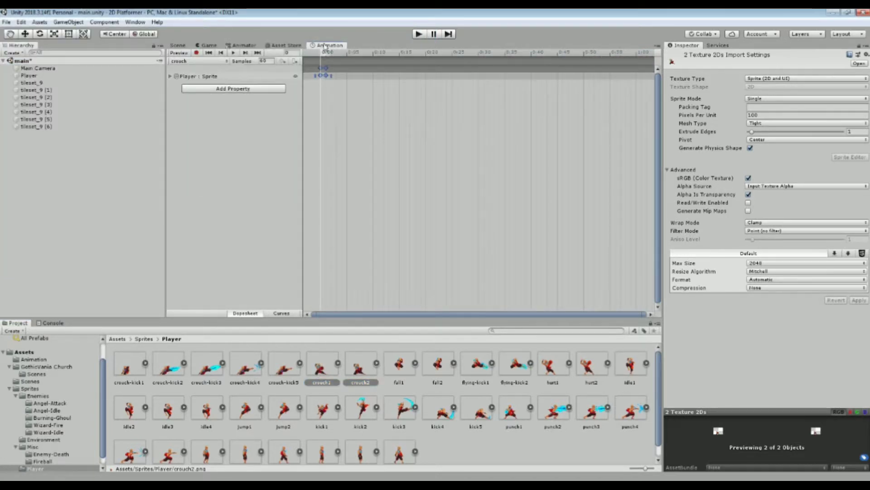
- Preview the crouch clip, trying 15 then settling on 5 samples
left_click_drag(326, 46, 95, 323)
left_click(66, 330)
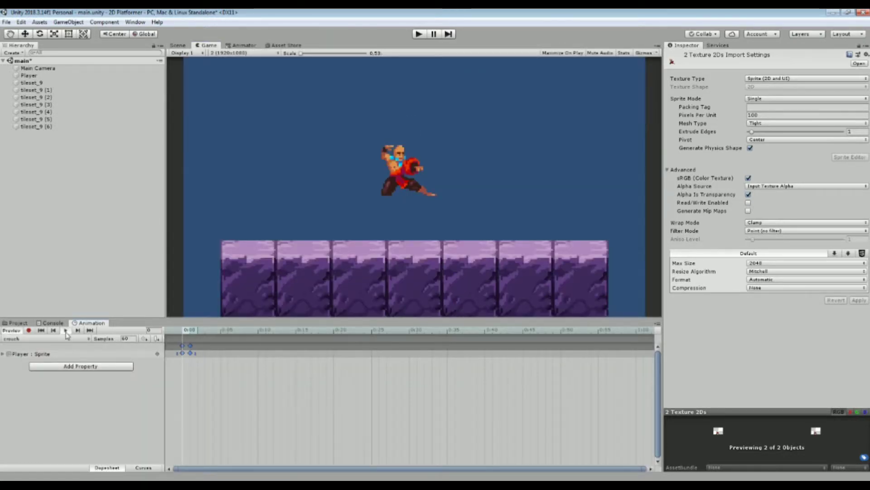
left_click(136, 340)
type("15")
key("Return")
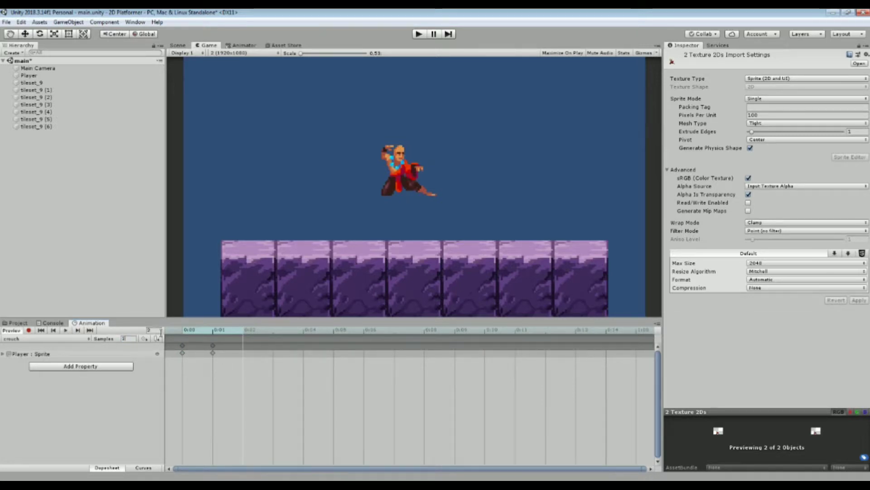
left_click(54, 323)
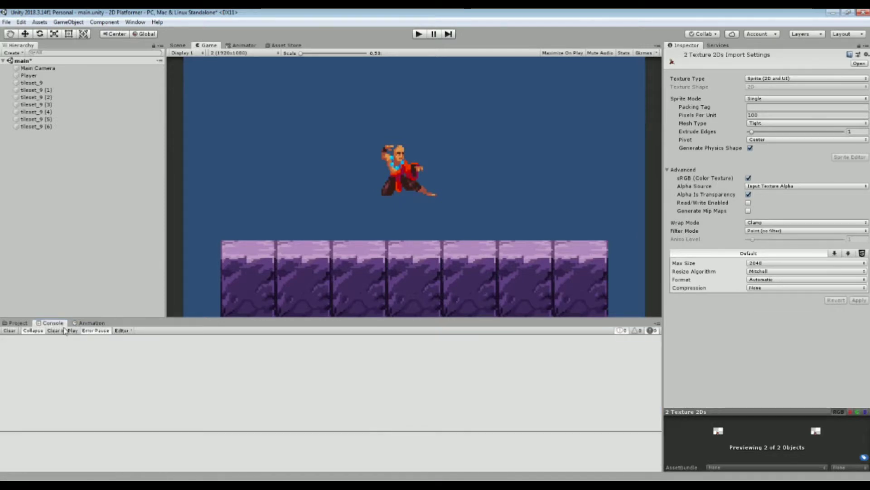
left_click(16, 323)
left_click(97, 323)
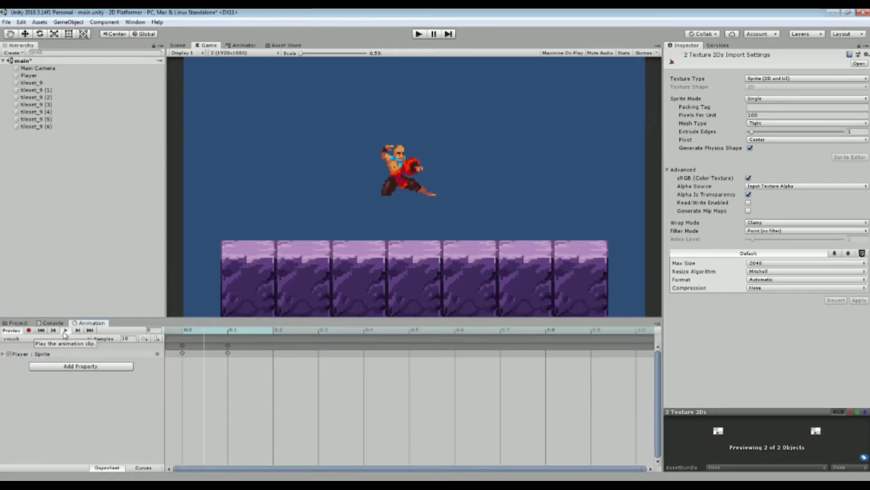
left_click(66, 330)
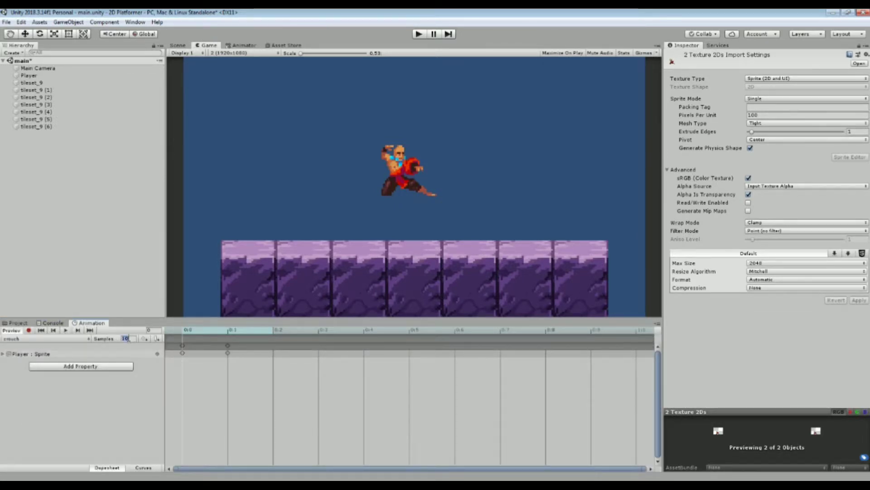
type("5")
key("Return")
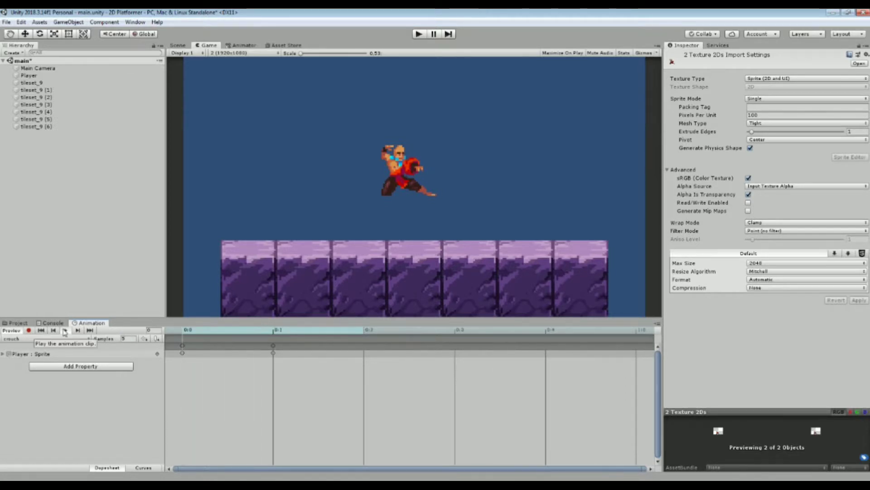
left_click(65, 331)
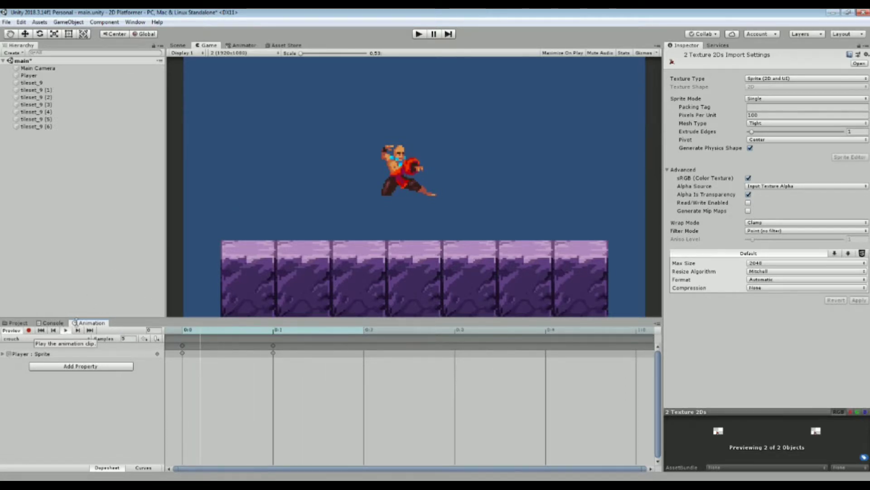
left_click(16, 323)
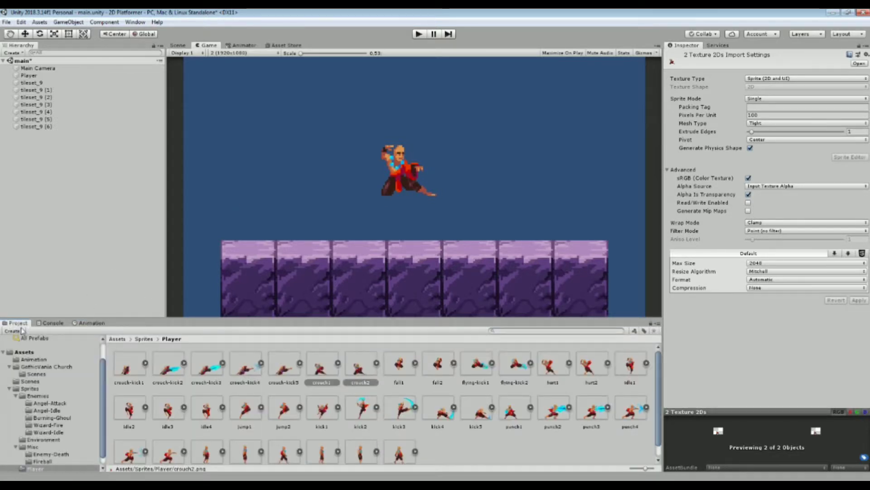
- Open the Animator graph with the Player object selected to show its animation states
left_click(186, 46)
scroll(407, 129, "down", 2)
left_click(406, 129)
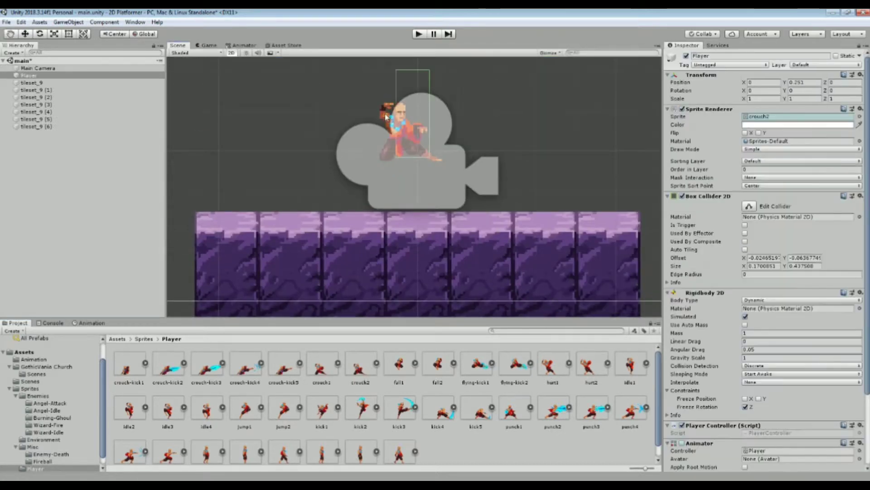
left_click(386, 117)
left_click(285, 46)
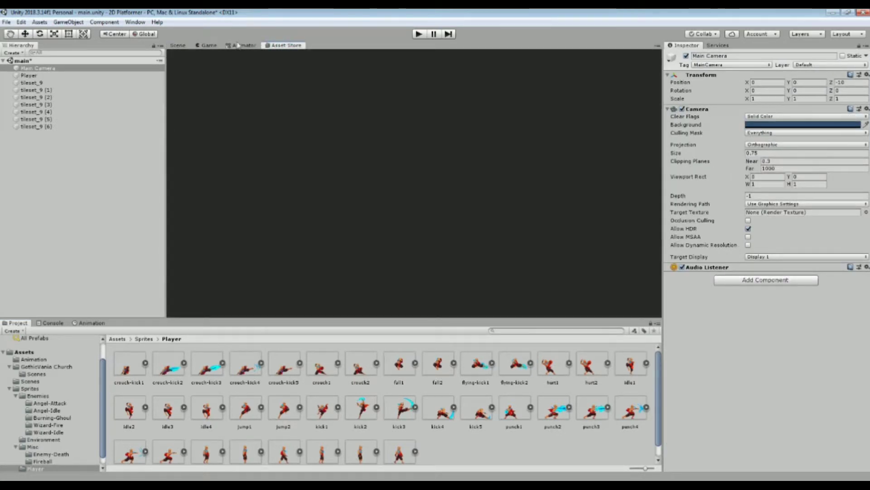
left_click(213, 46)
left_click(236, 45)
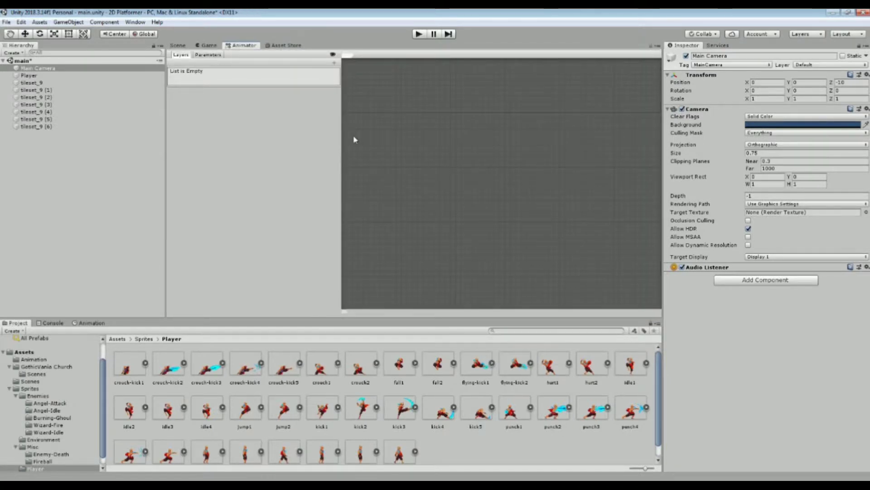
left_click(29, 75)
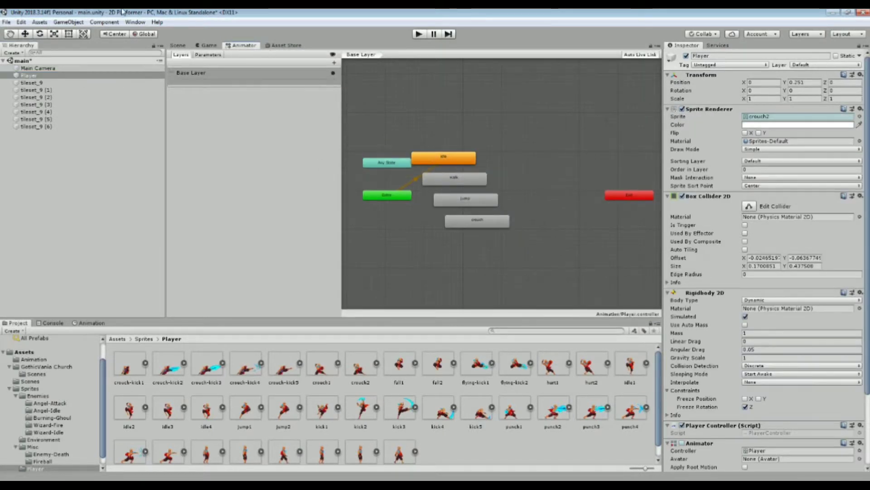
left_click(141, 23)
mouse_move(227, 129)
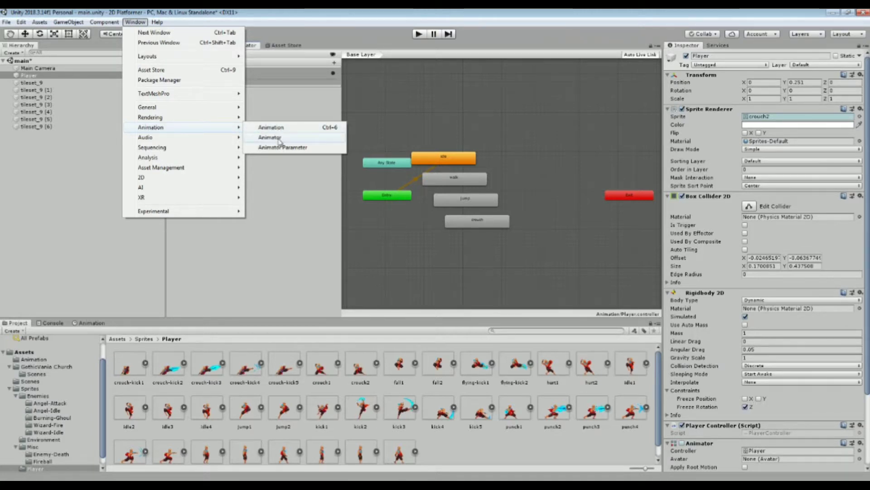
left_click(466, 140)
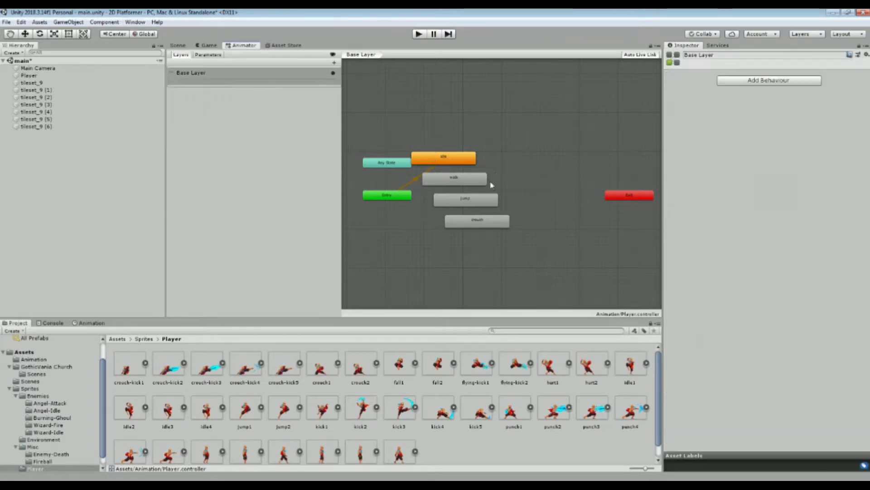
- Move the Entry node up and left and place Any State directly below it
mouse_move(504, 156)
middle_mouse_down()
mouse_move(533, 167)
mouse_move(577, 158)
middle_mouse_up()
scroll(533, 167, "up", 2)
scroll(576, 158, "up", 2)
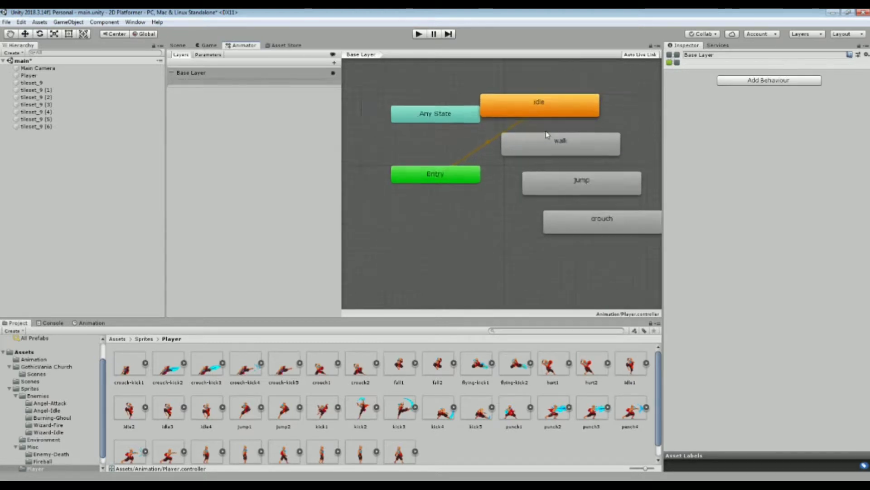
left_click(553, 139)
middle_click_drag(446, 112, 440, 99)
left_click_drag(439, 99, 403, 87)
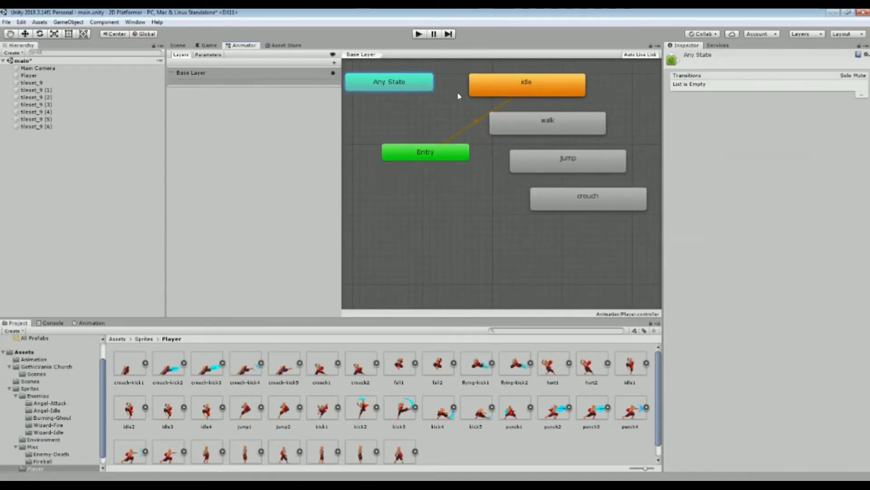
middle_click_drag(501, 113, 513, 104)
mouse_move(597, 112)
middle_mouse_down()
mouse_move(583, 81)
mouse_move(606, 130)
middle_mouse_up()
scroll(583, 82, "down", 2)
left_click_drag(507, 152, 456, 132)
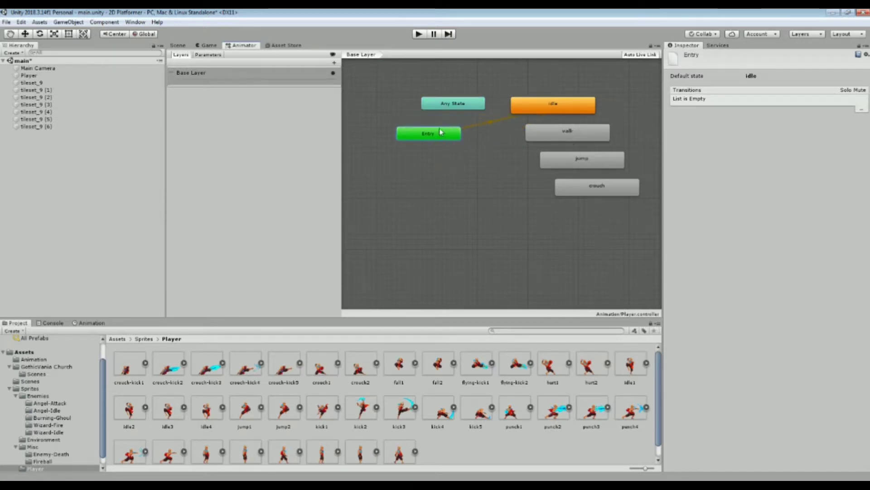
left_click_drag(479, 98, 495, 154)
scroll(494, 154, "up", 1)
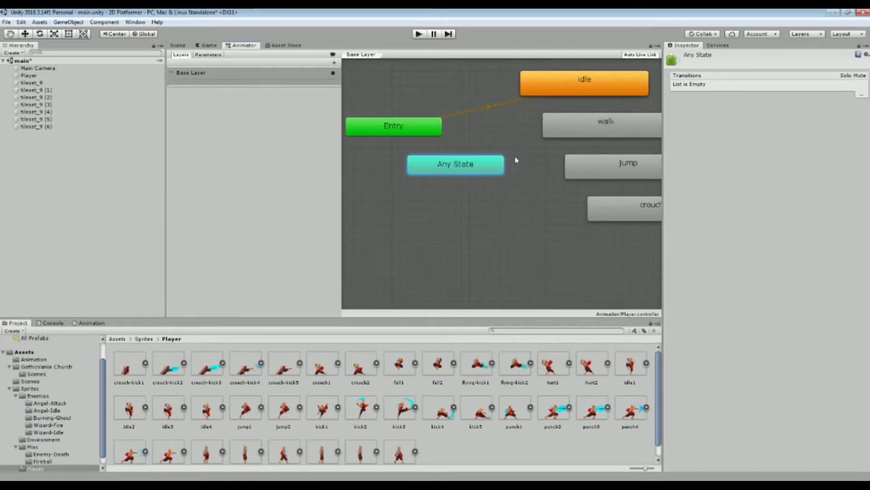
scroll(499, 160, "down", 2)
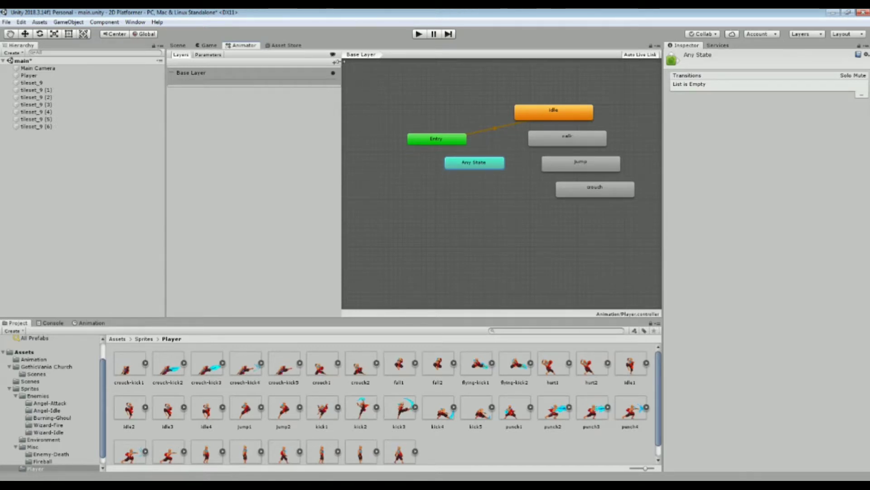
- Delete a stray new layer and add an integer parameter named Anim
left_click(335, 63)
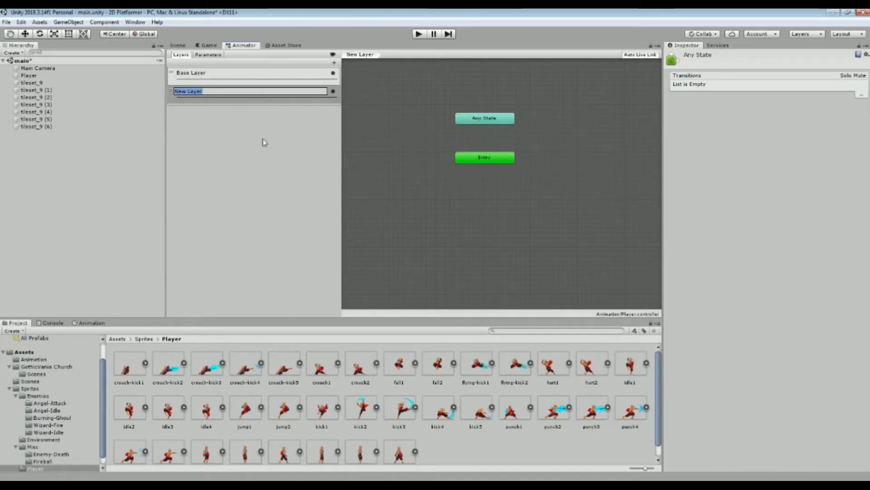
left_click(204, 97)
key("Delete")
left_click(208, 55)
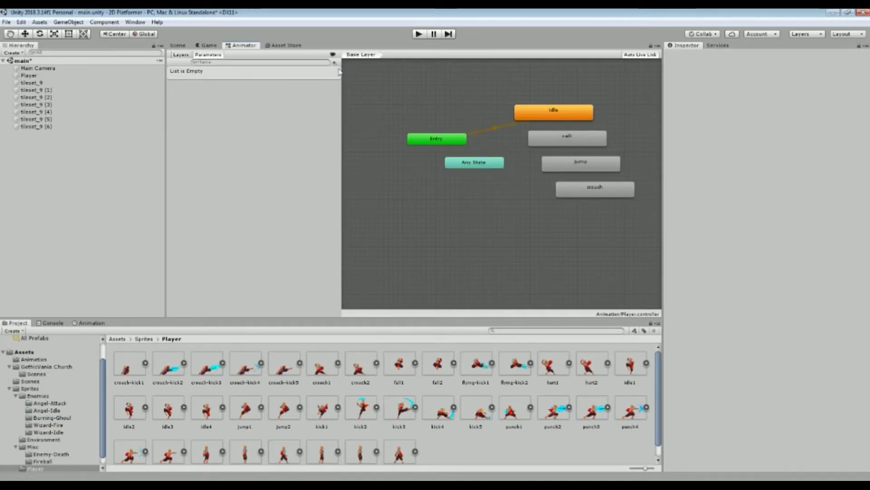
left_click(335, 64)
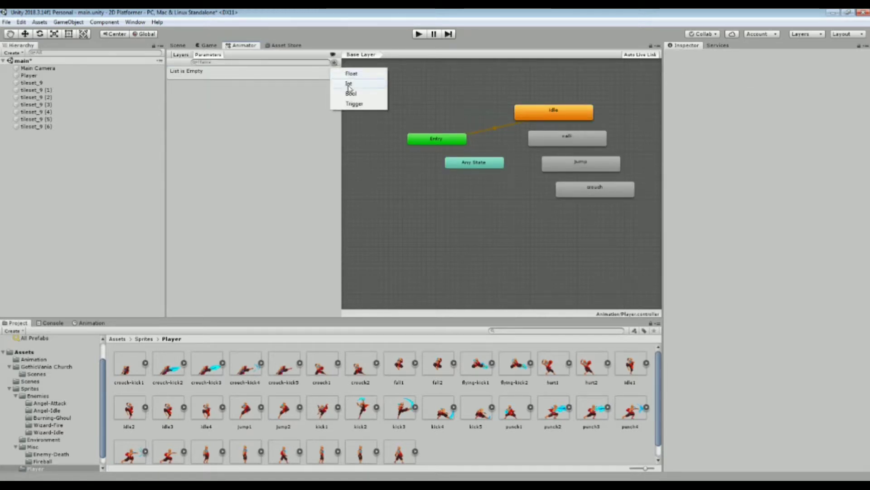
left_click(351, 81)
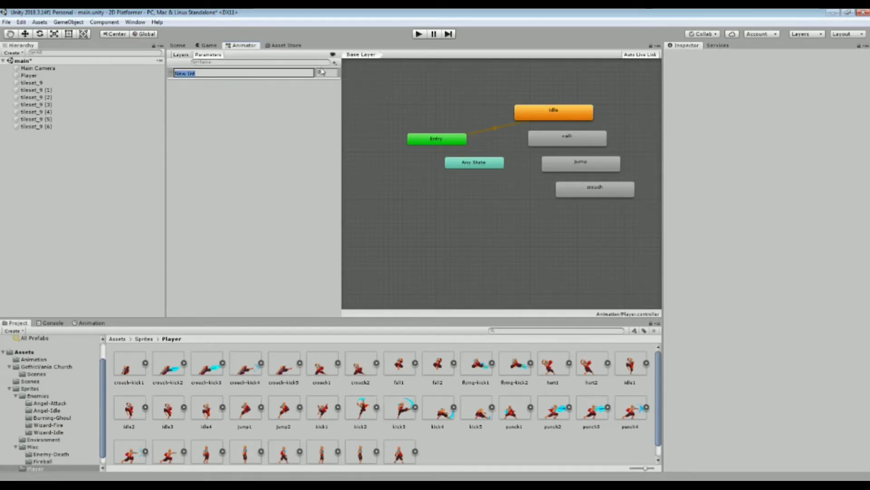
type("Anim")
key("Return")
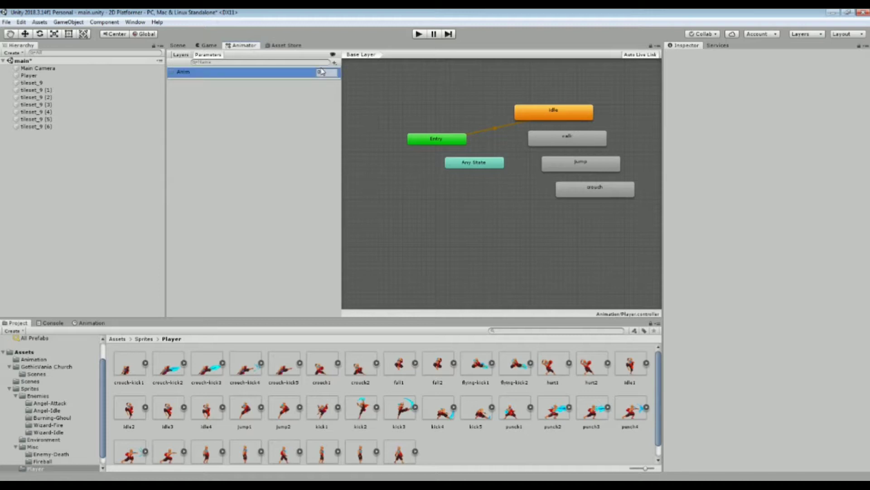
- Create an Any State to walk transition with the condition Anim Equals 1
scroll(580, 155, "up", 3)
left_click_drag(447, 176, 454, 175)
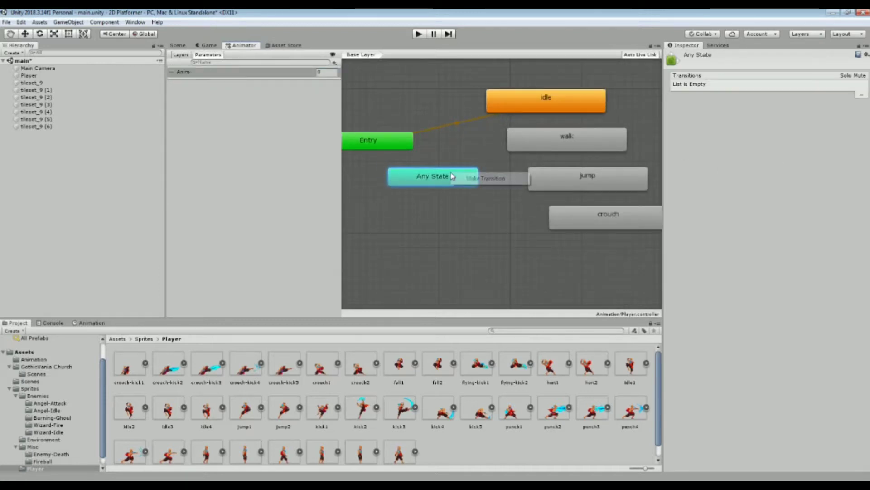
right_click(453, 174)
left_click(472, 179)
left_click(526, 144)
left_click(499, 161)
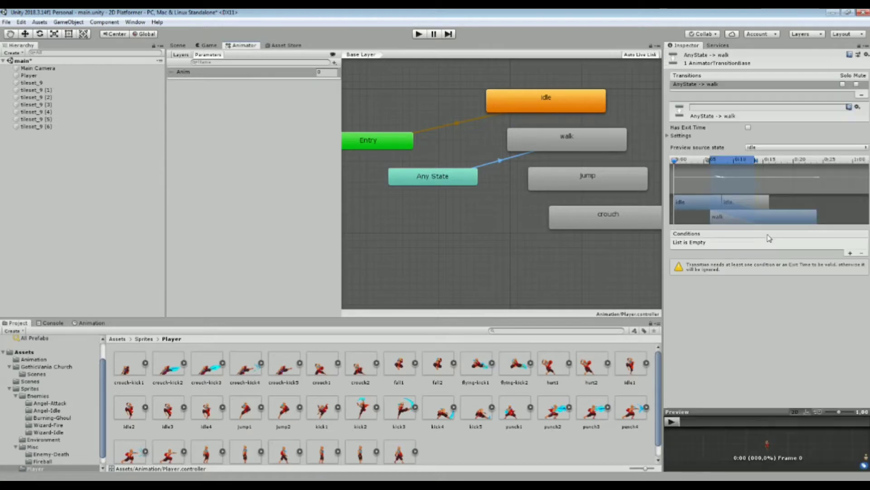
left_click(850, 253)
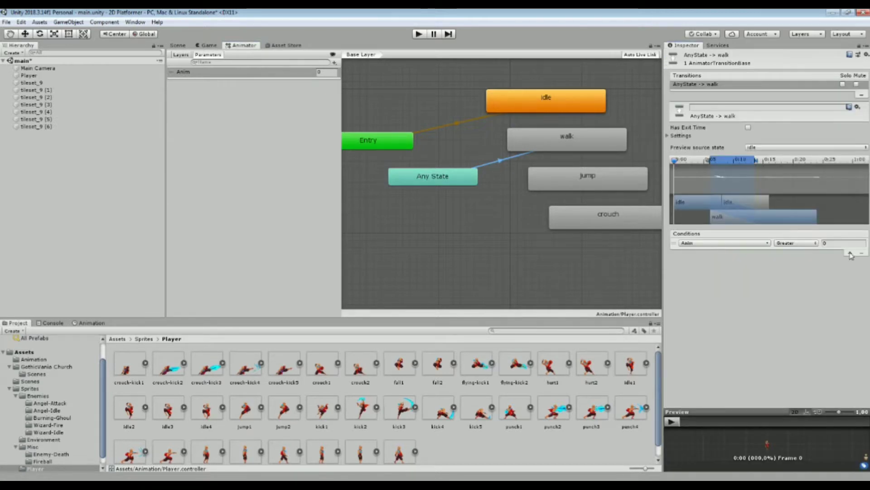
left_click(815, 247)
left_click(797, 270)
left_click(841, 245)
type("1")
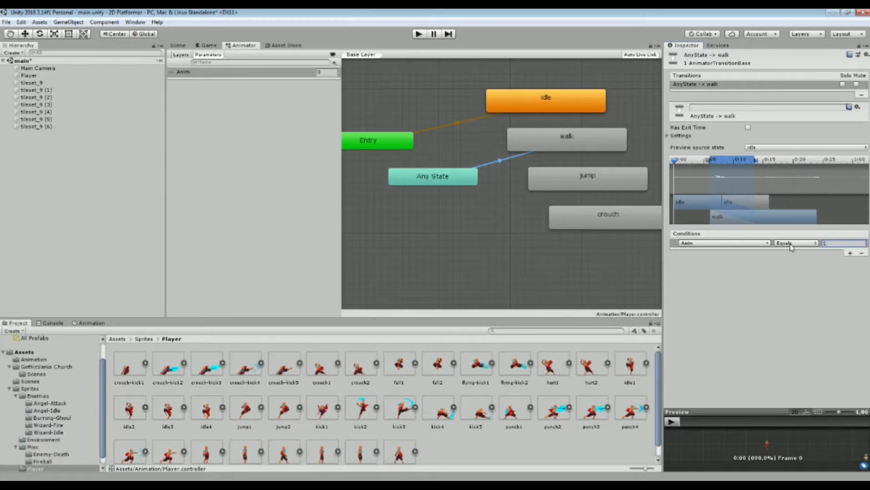
- Toggle Can Transition To Self on the Any State to walk transition
left_click_drag(452, 177, 437, 175)
left_click(493, 160)
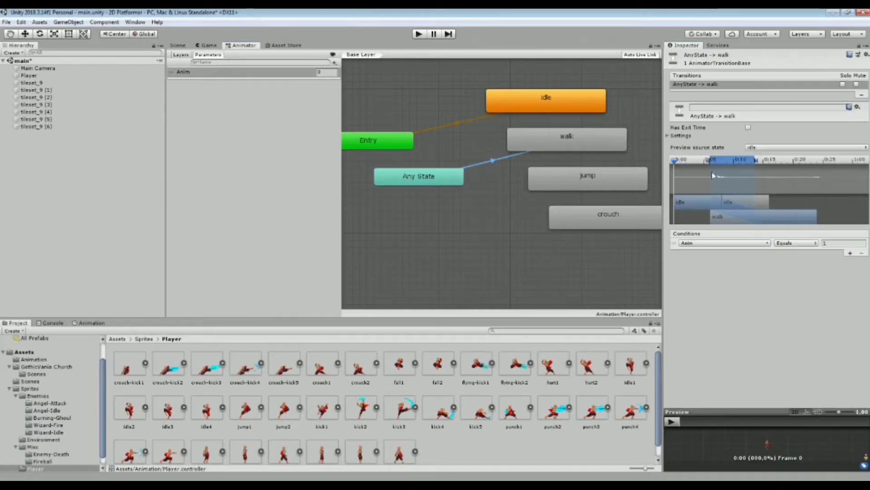
left_click(668, 137)
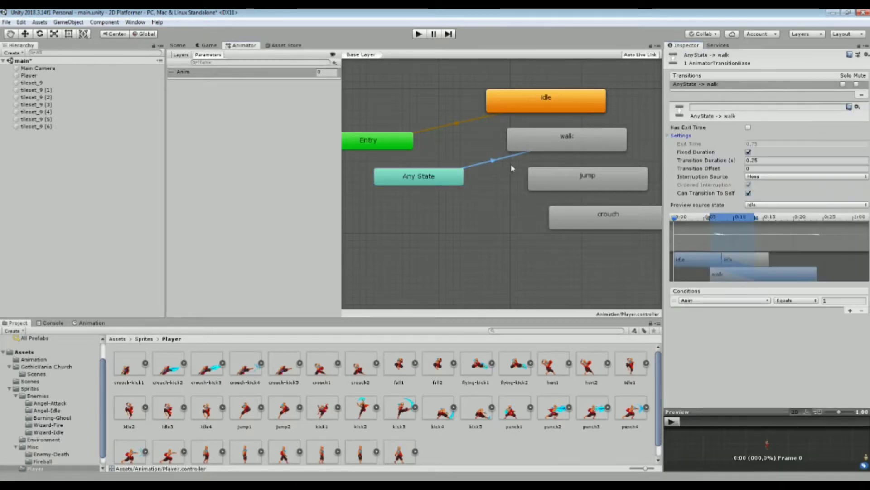
left_click(748, 194)
- Create an Any State to jump transition, no self-transition, with condition Anim Equals 2
right_click(452, 182)
left_click(471, 187)
left_click(563, 176)
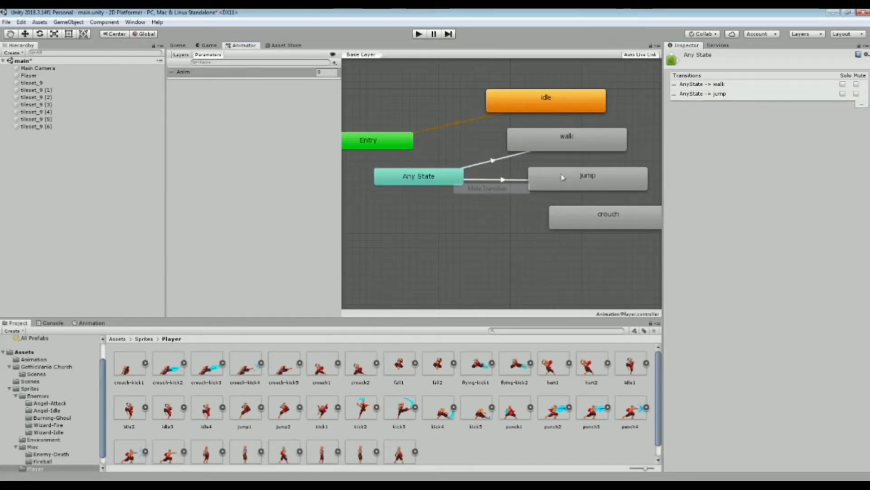
left_click(503, 180)
left_click(748, 193)
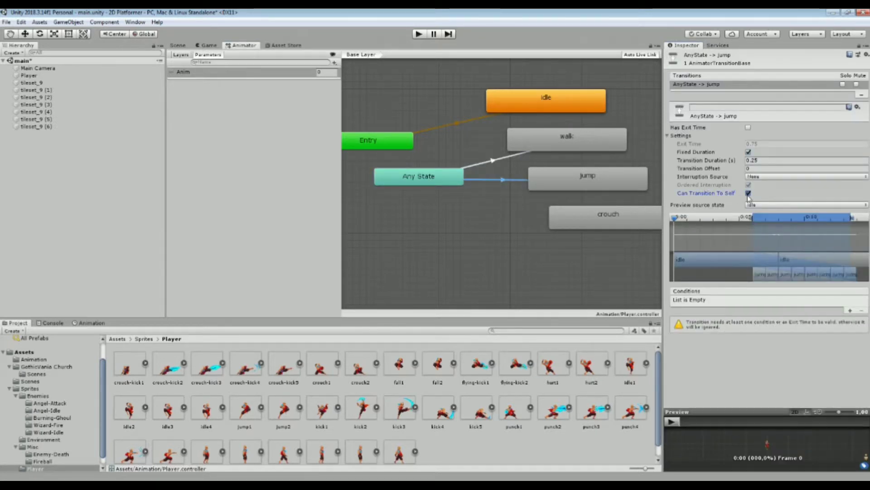
left_click(850, 311)
left_click(803, 300)
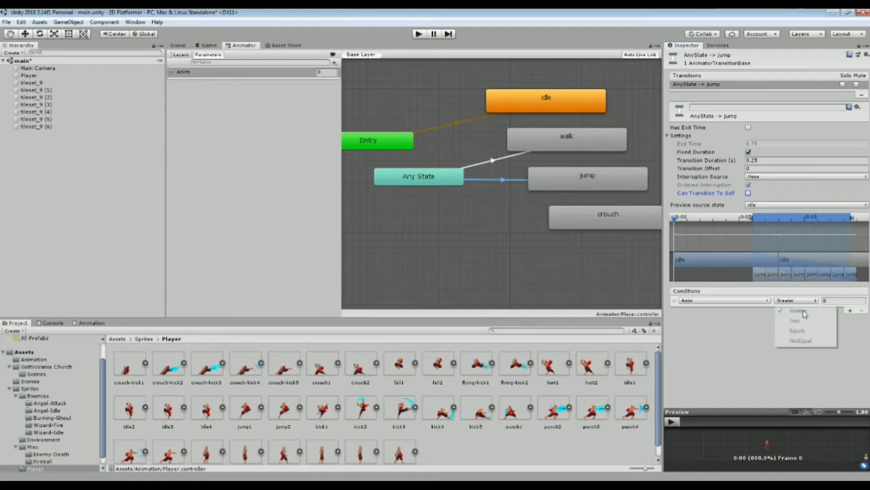
left_click(798, 327)
left_click(843, 300)
type("2")
- Create an Any State to crouch transition with the condition Anim Equals 3
left_click(431, 176)
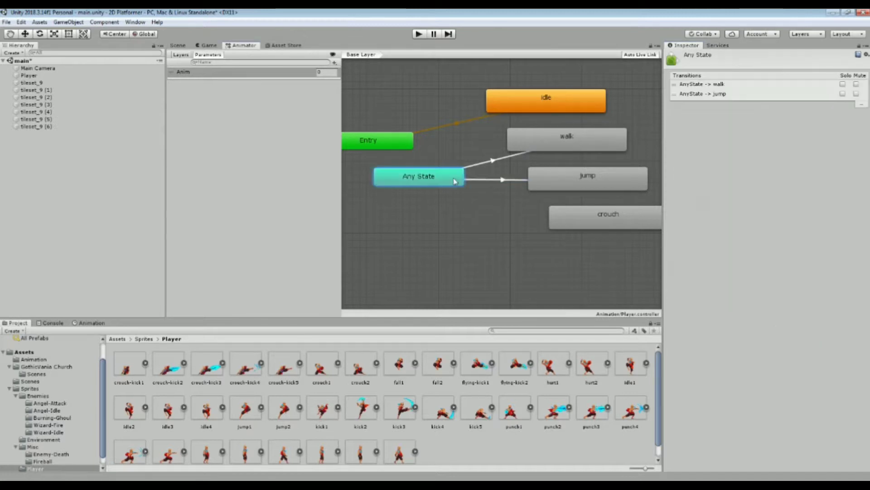
right_click(460, 181)
left_click(481, 184)
left_click(571, 215)
left_click(513, 199)
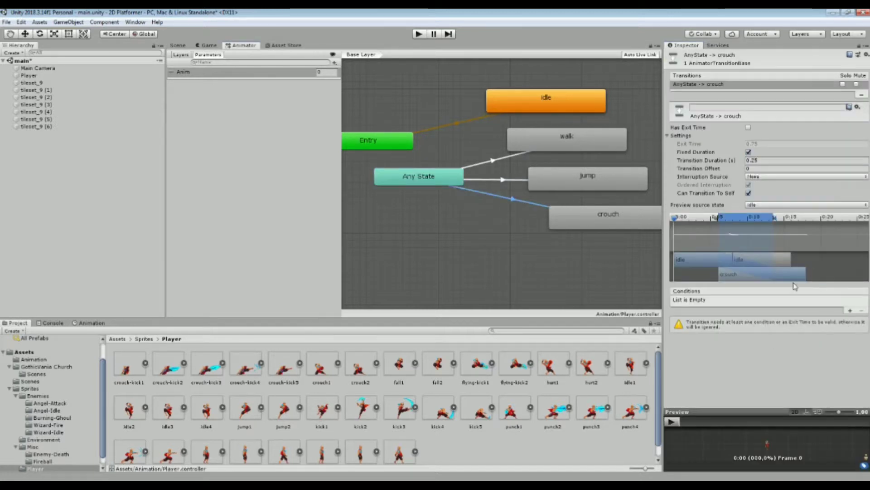
left_click(850, 311)
left_click(797, 300)
left_click(797, 331)
left_click(840, 300)
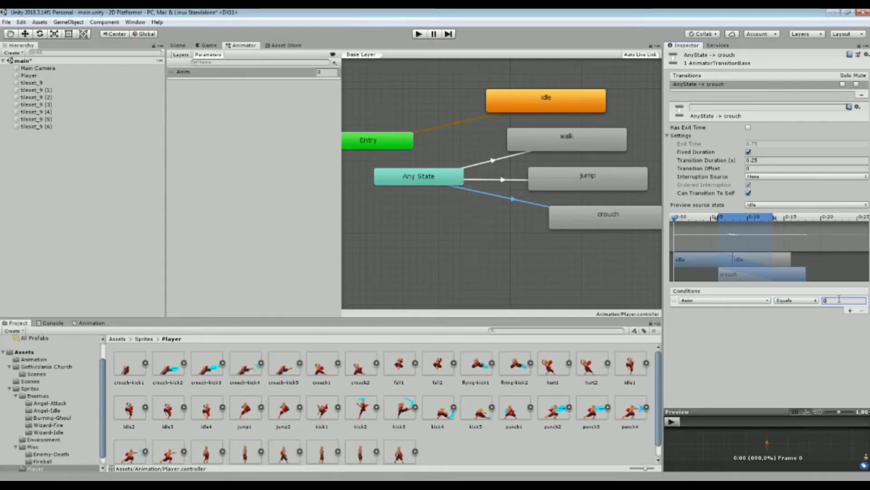
left_click(704, 199)
- Review the crouch and jump states and the Any State to walk transition
left_click(475, 199)
left_click(567, 138)
left_click(588, 178)
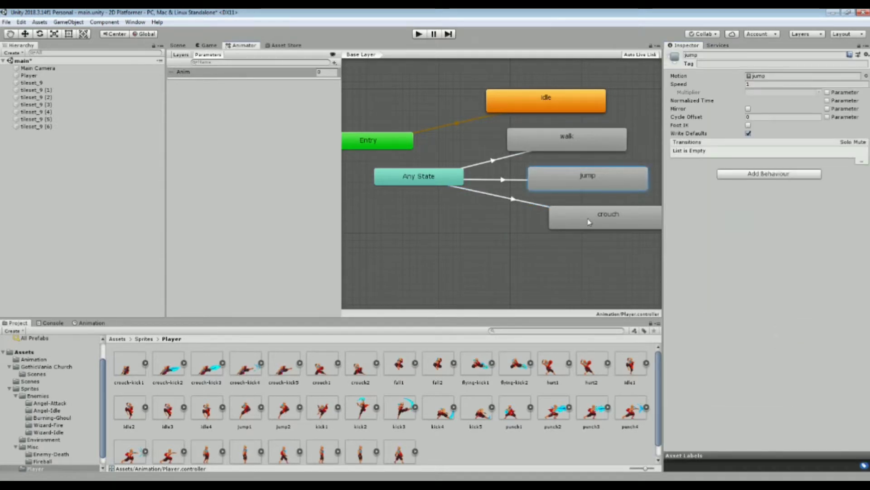
left_click(607, 217)
left_click(492, 161)
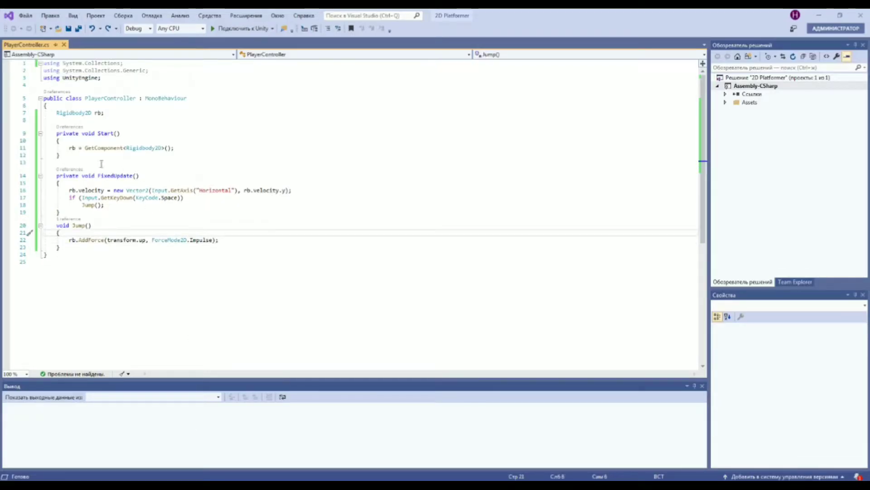
- Declare an Animator anim field and assign anim = GetComponent<Animator>(); in Start
left_click(127, 121)
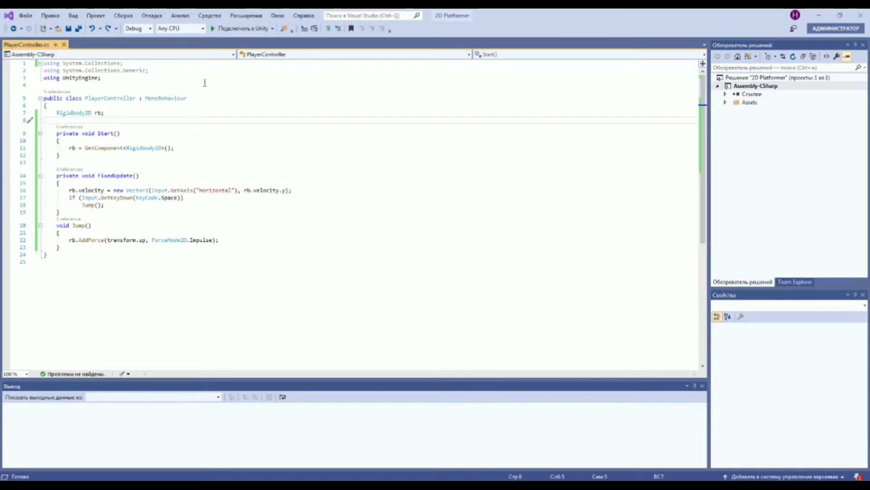
type("anima")
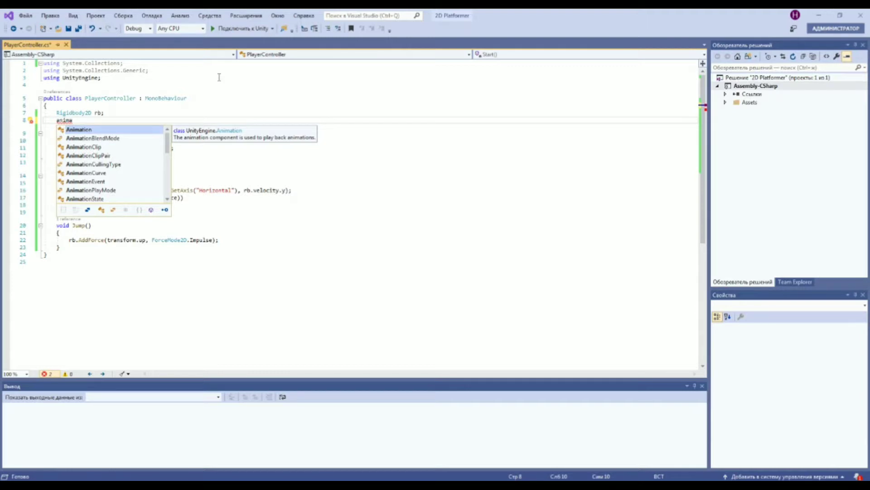
type("tor anim")
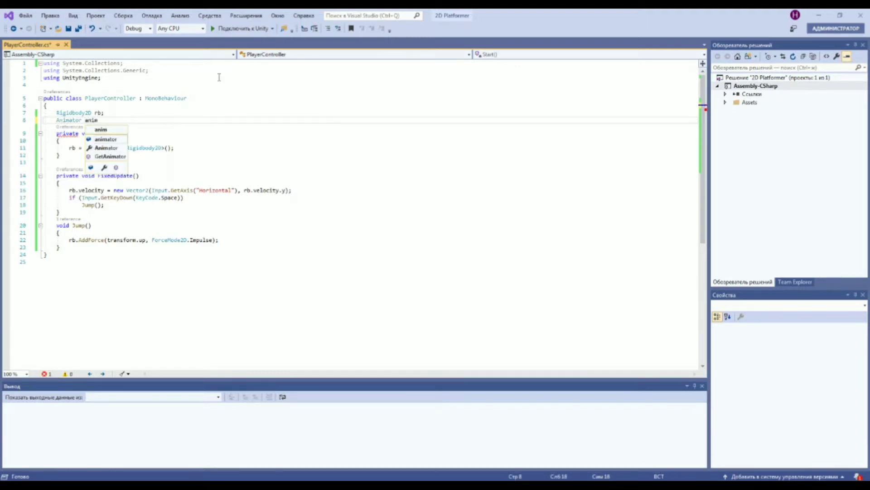
type(";")
left_click(184, 148)
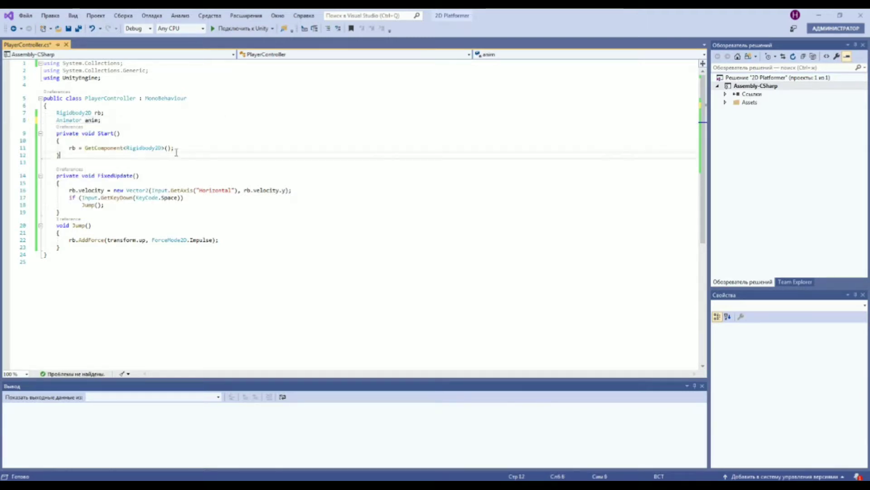
key("Return")
type("a")
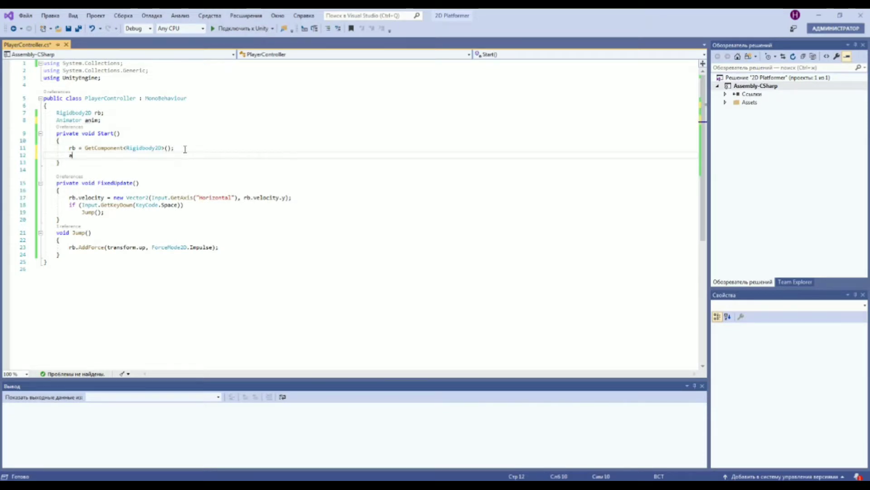
type("nim = G")
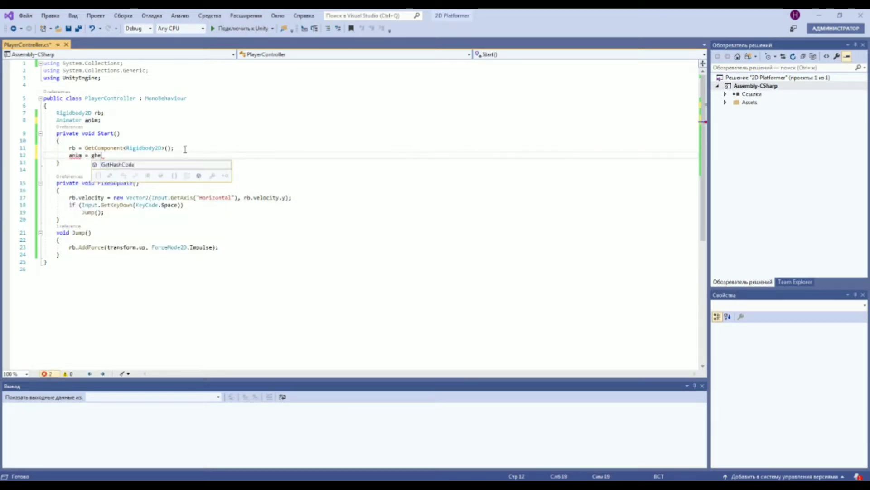
type("etComponent<An")
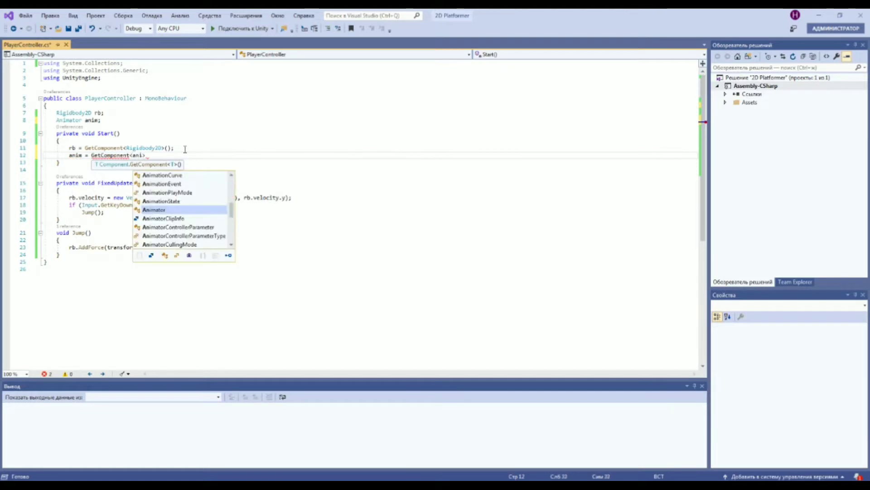
type("imator(")
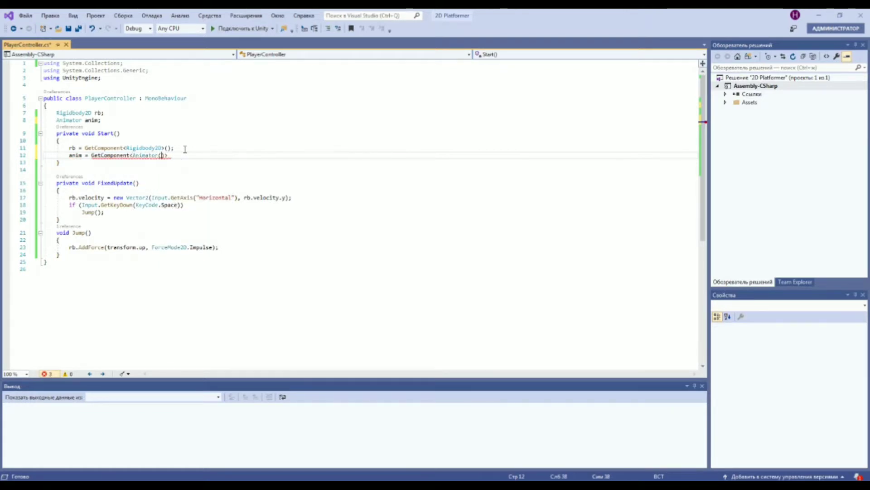
key("BackSpace")
type(">()")
type(";")
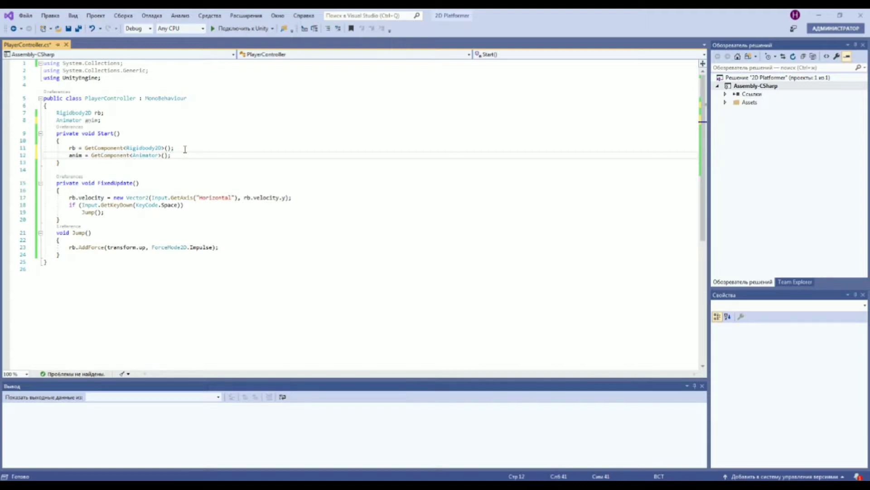
- Delete the two unused using lines at the top of PlayerController
scroll(175, 252, "up", 2, "ctrl")
scroll(157, 229, "up", 1, "ctrl")
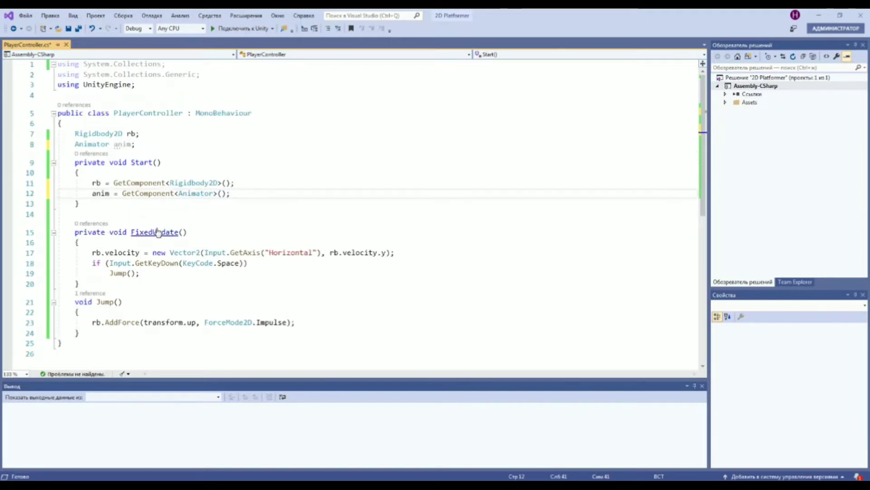
scroll(157, 229, "up", 1, "ctrl")
scroll(181, 181, "down", 1)
scroll(186, 150, "up", 1)
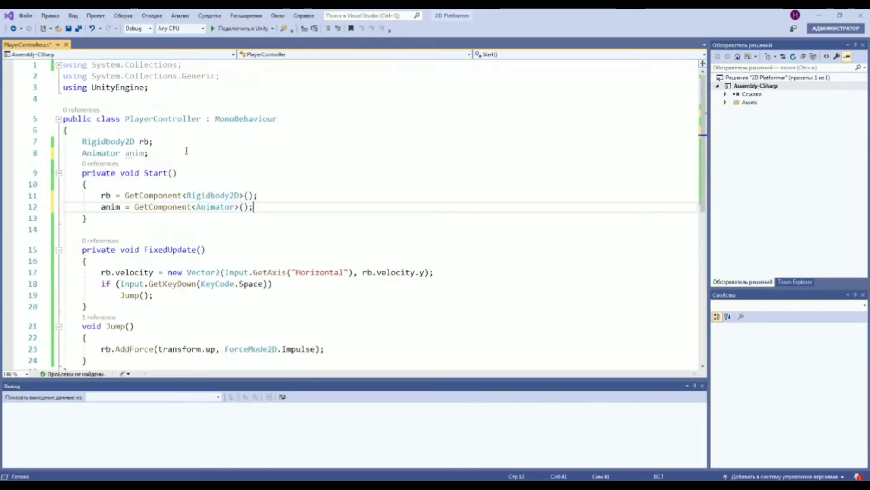
left_click_drag(267, 76, 63, 64)
key("Delete")
key("Delete")
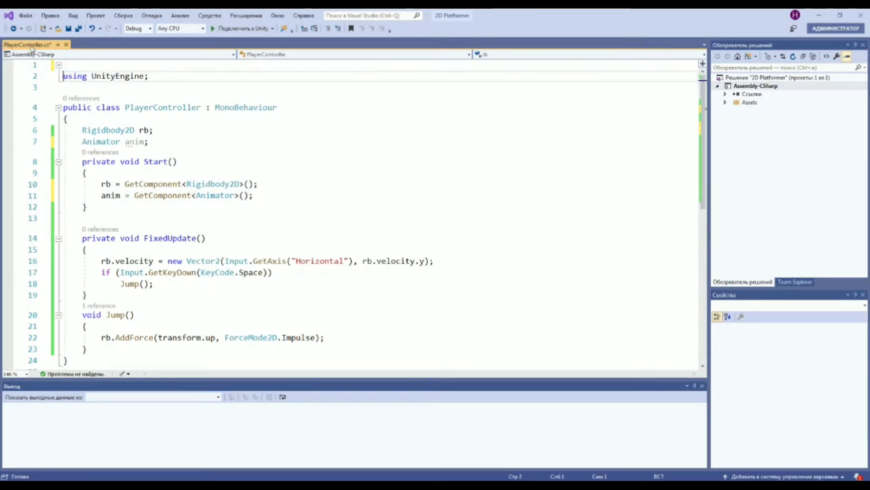
- Check the walk transition's Anim condition, then place the cursor after the velocity line
scroll(266, 309, "down", 3)
left_click(176, 170)
scroll(110, 327, "up", 2)
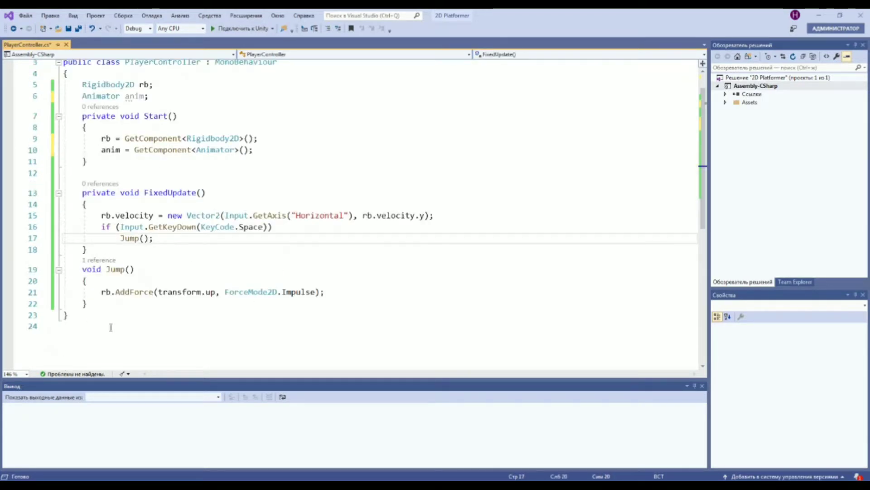
scroll(159, 303, "up", 1)
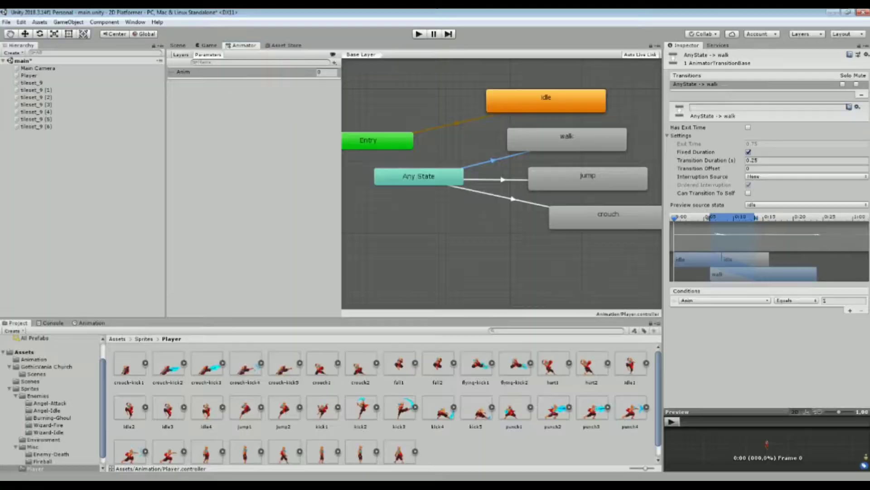
left_click(567, 154)
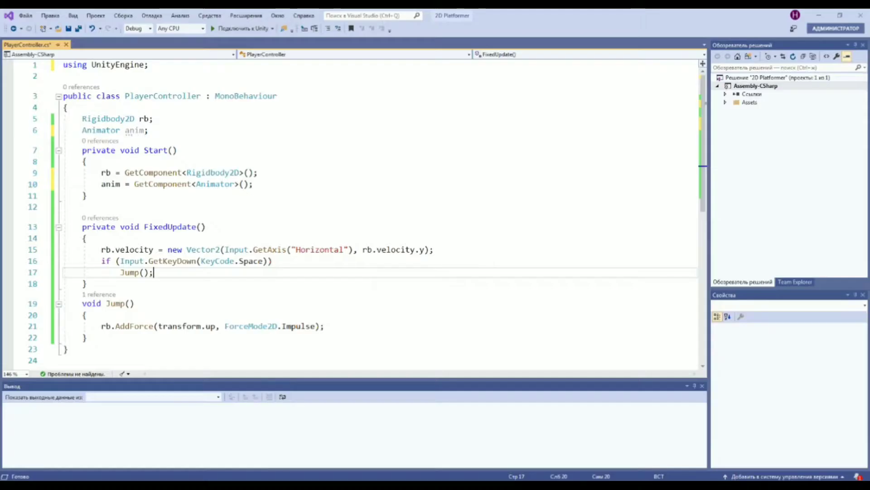
left_click(203, 239)
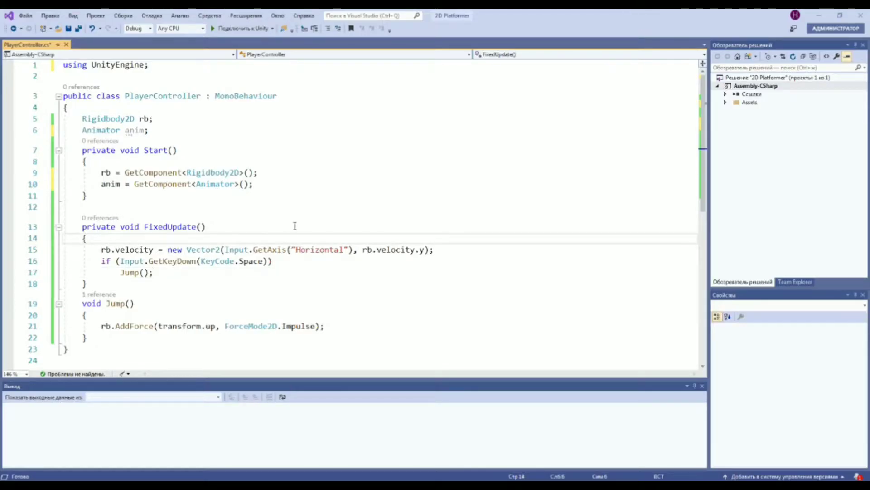
left_click(443, 249)
- Start a new line reading if(Input.GetAxis("Horizontal"), pasting Horizontal from line 15
key("Return")
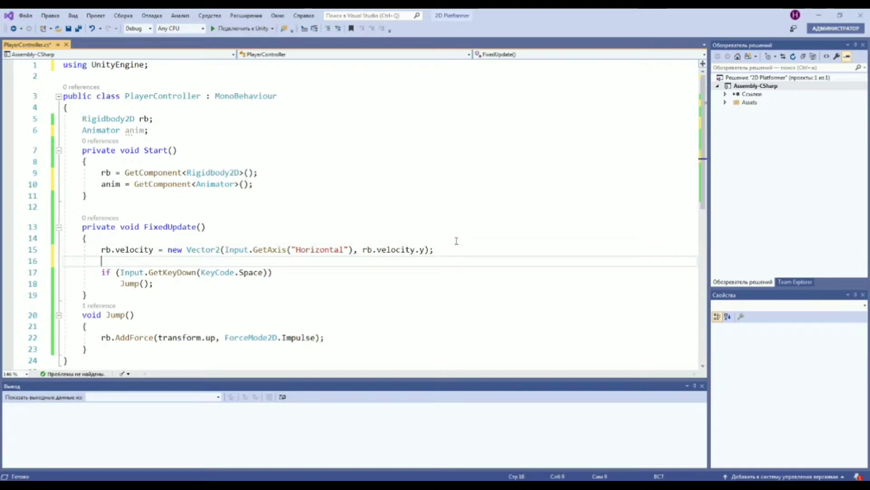
type("if(")
type("h")
key("BackSpace")
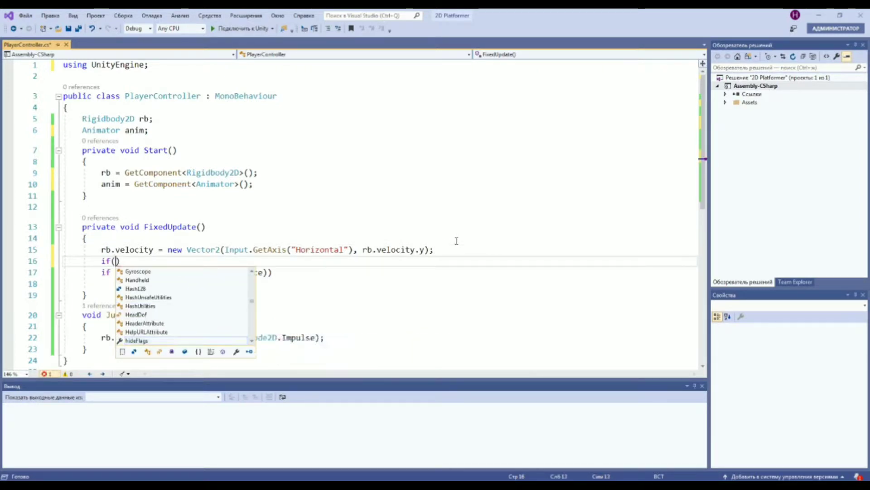
type("if(I")
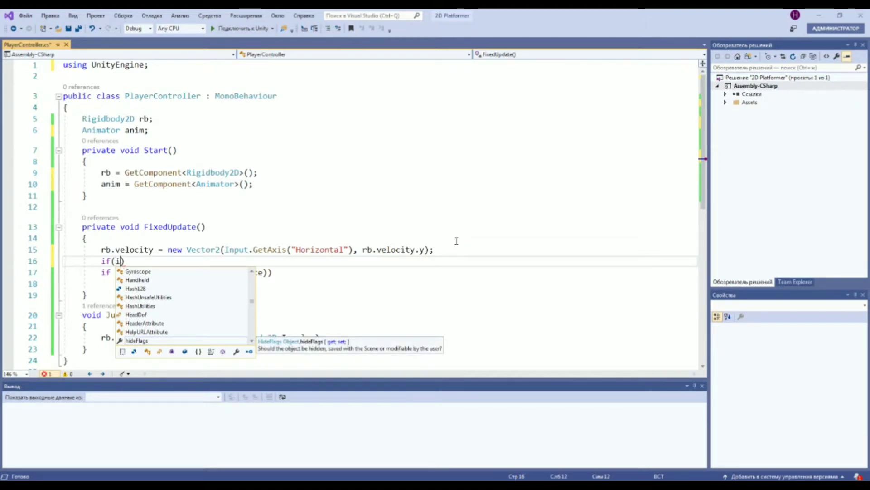
type("n")
type("p")
key("Tab")
type(".")
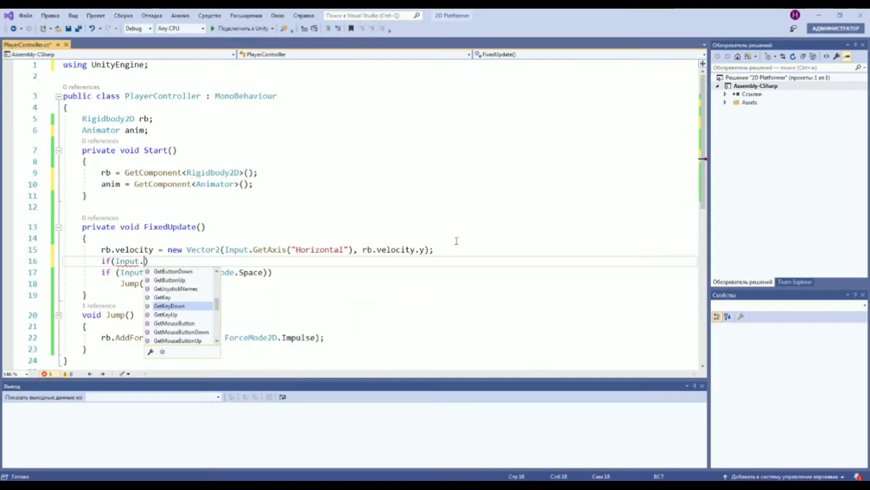
type("get")
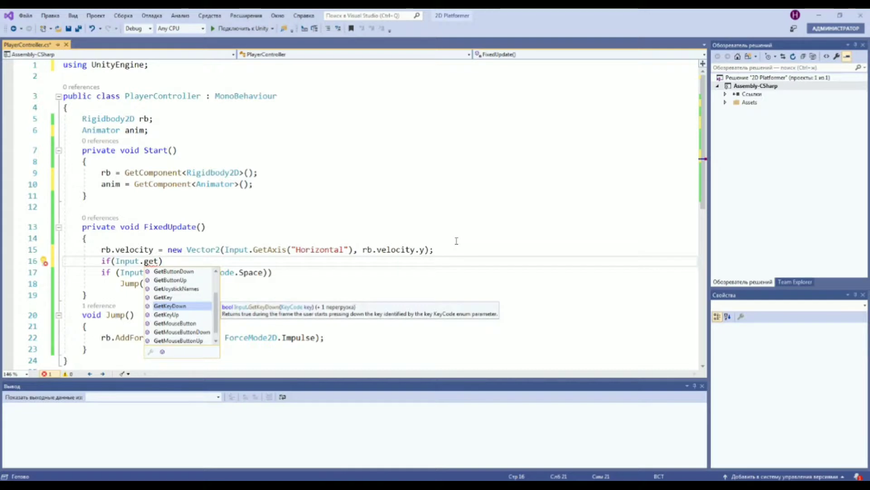
type("a")
key("Down")
type("(")
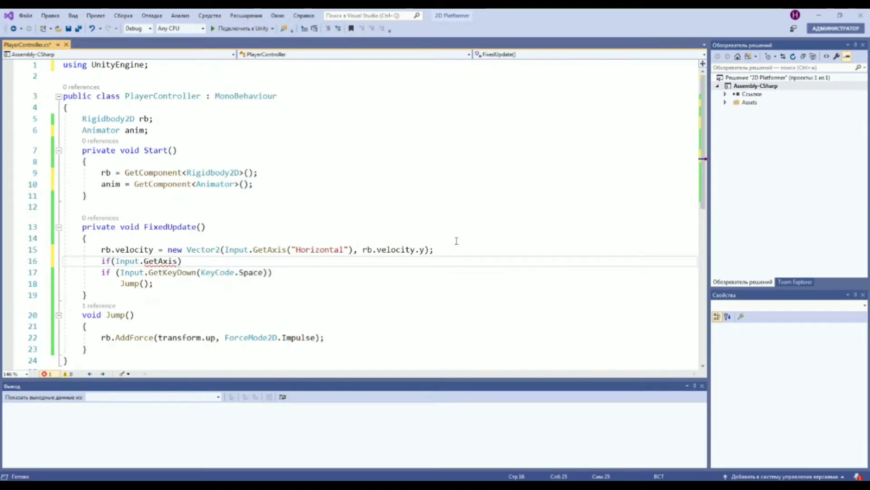
type("\"")
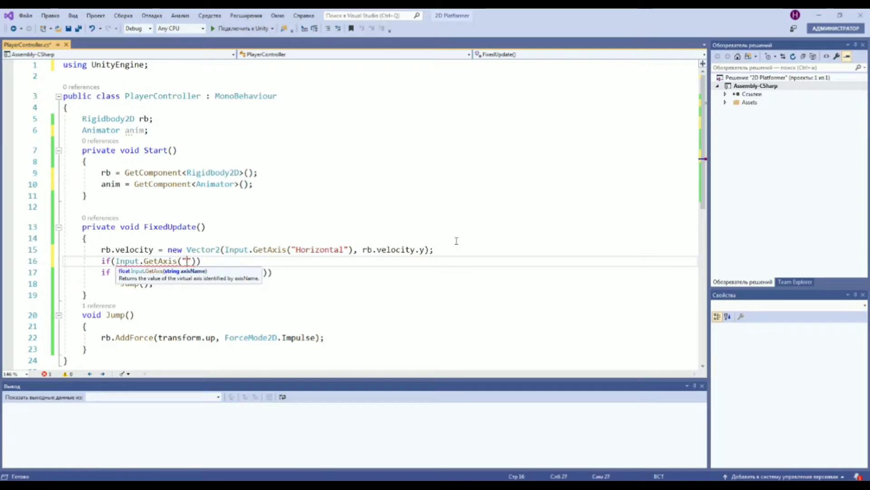
type("p")
type("J")
double_click(319, 249)
key("ctrl+c")
left_click(186, 260)
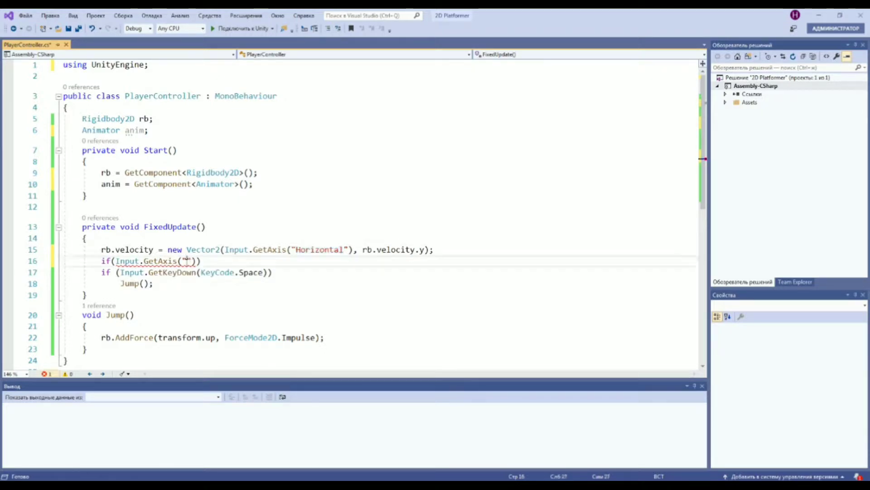
key("ctrl+v")
- Append ') !' to the condition, then sketch an A to B axis in Paint
type(") !")
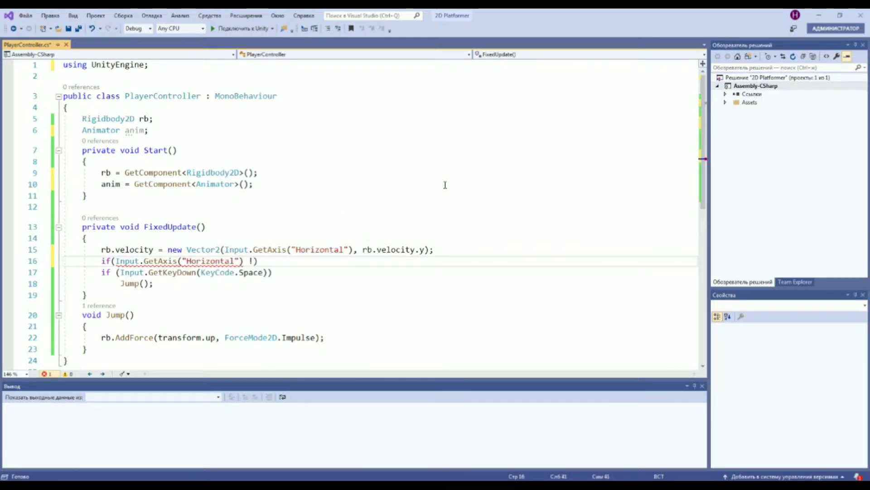
type("=")
key("super")
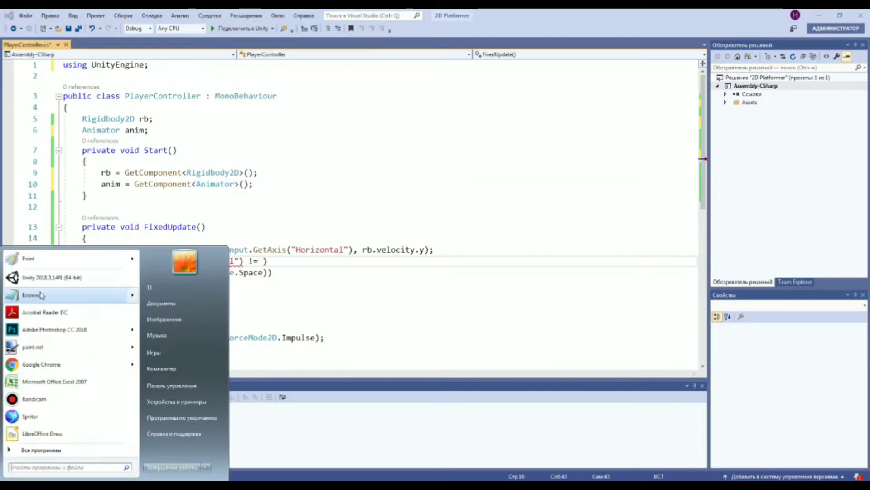
key("super")
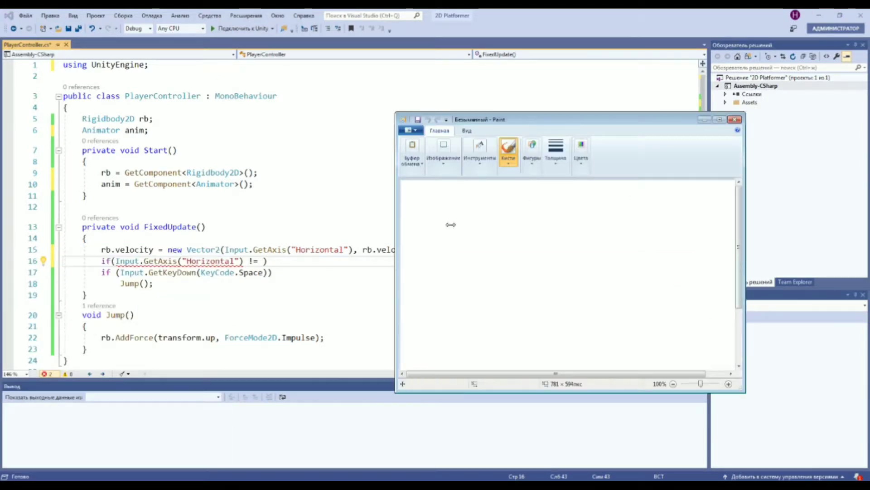
mouse_move(418, 241)
left_mouse_down()
mouse_move(431, 231)
mouse_move(418, 255)
left_mouse_up()
key("ctrl+z")
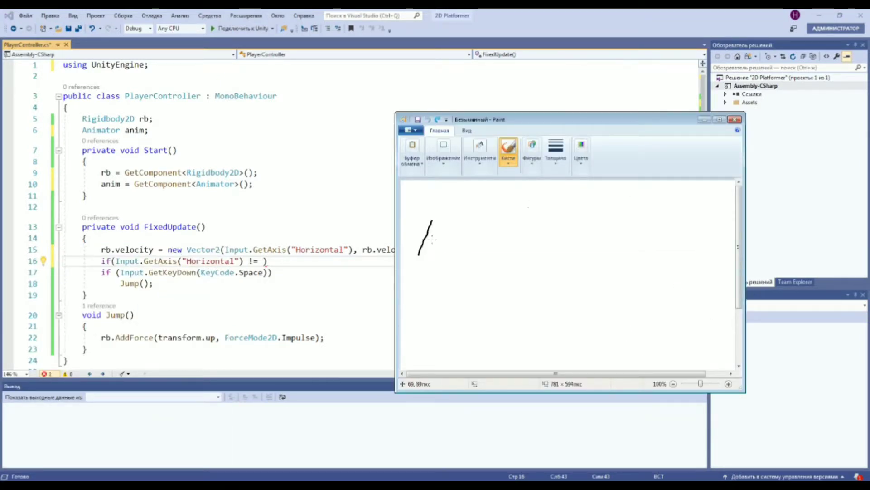
left_click_drag(432, 222, 432, 256)
left_click_drag(419, 247, 460, 245)
mouse_move(712, 245)
left_mouse_down()
mouse_move(717, 277)
mouse_move(690, 276)
left_mouse_up()
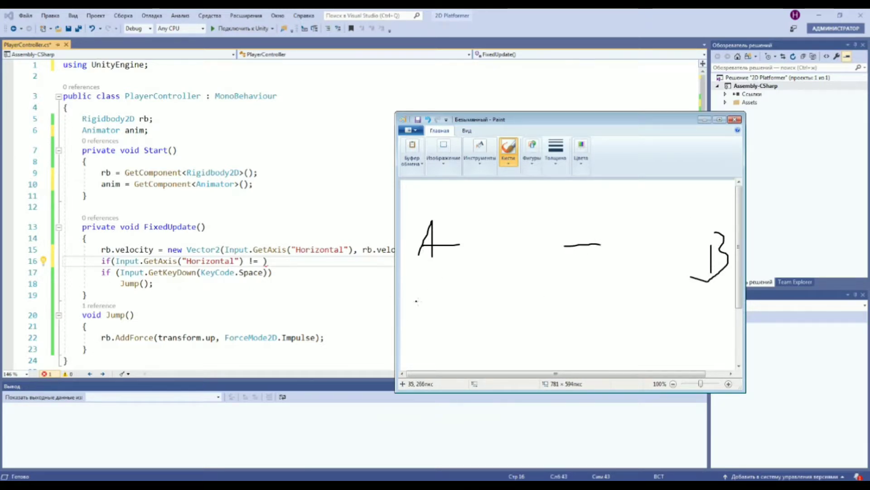
- Label the axis -1, 0 and 1, cross out the 0, and undo the last stroke
left_click_drag(567, 299, 568, 324)
left_click_drag(567, 299, 569, 323)
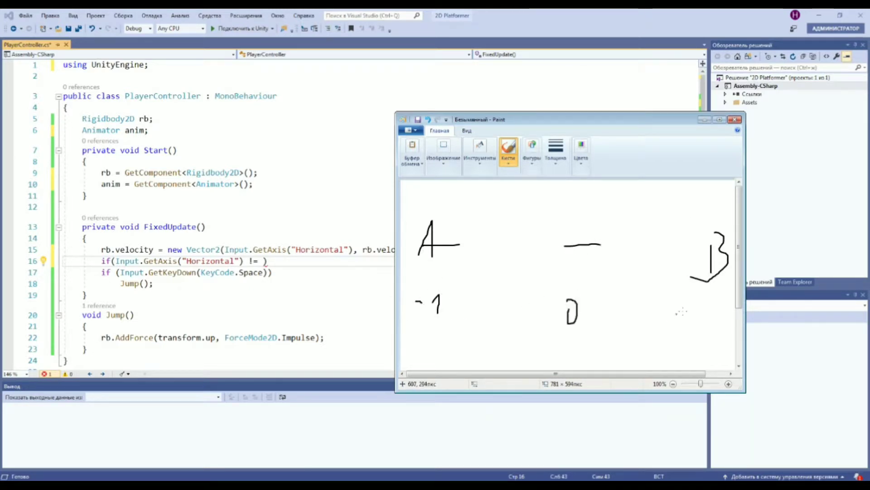
left_click_drag(713, 318, 712, 338)
left_click_drag(558, 270, 587, 323)
left_click_drag(614, 277, 519, 329)
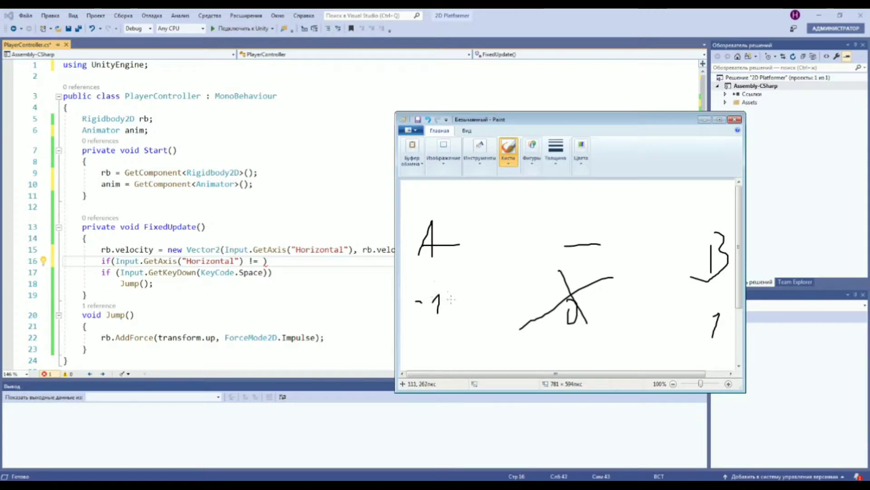
key("ctrl+z")
- Complete the condition as != 0 and start an indented line inside the if
key("alt+Tab")
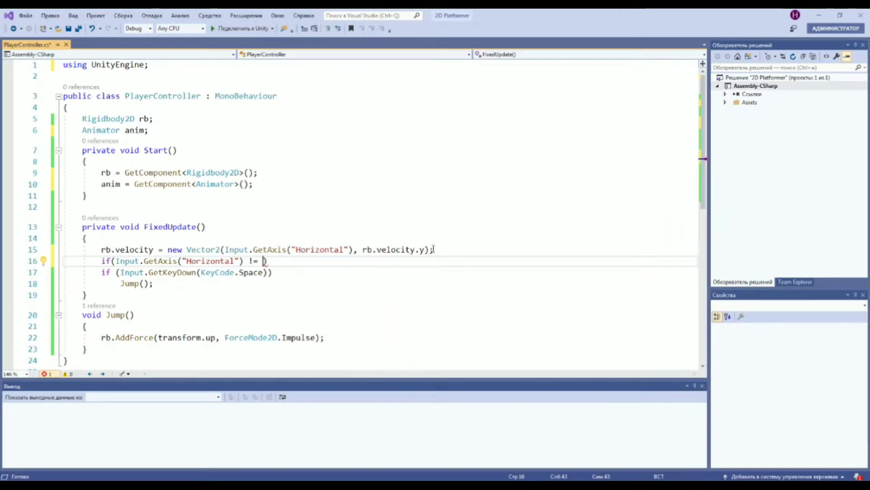
type("0")
key("End")
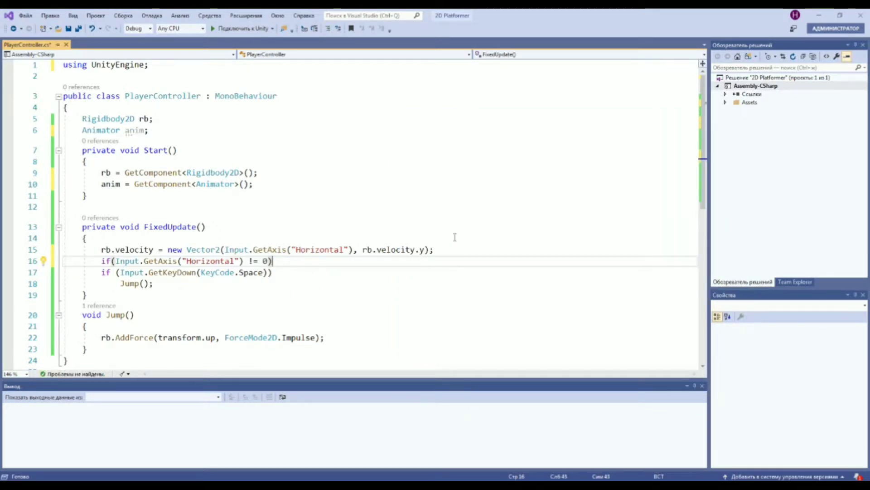
key("Return")
type("F")
key("BackSpace")
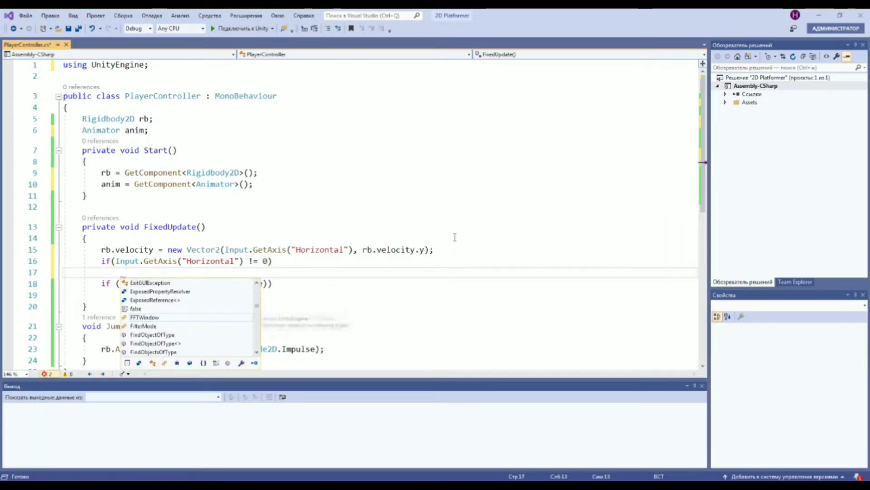
- Write anim.SetInteger("Anim", 1); and confirm the walk transition's condition value is 1
type("anim")
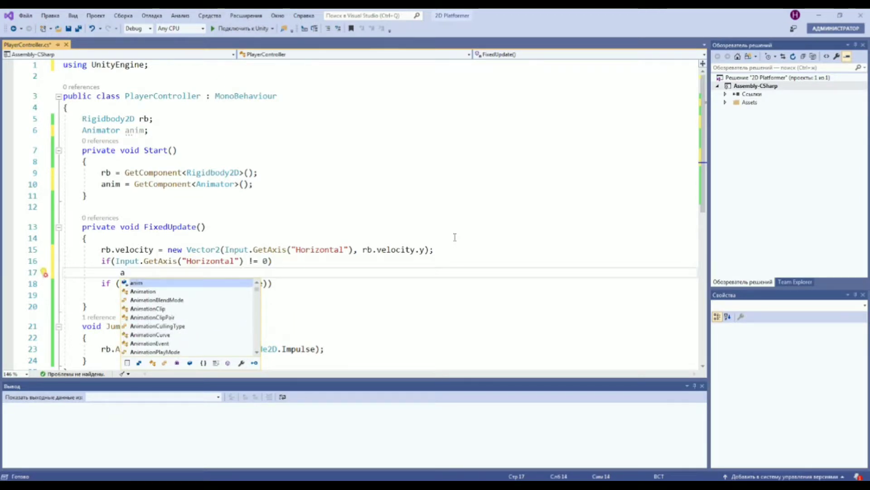
key("Escape")
type(".set")
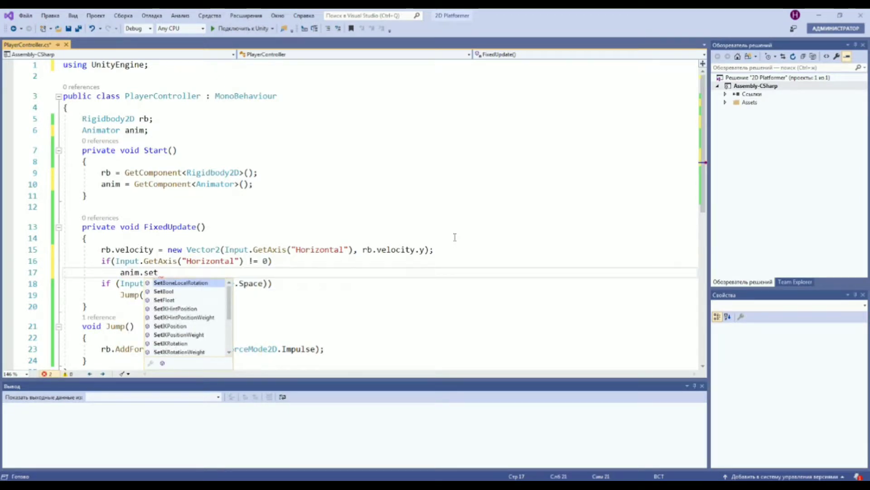
key("Down")
key("Down")
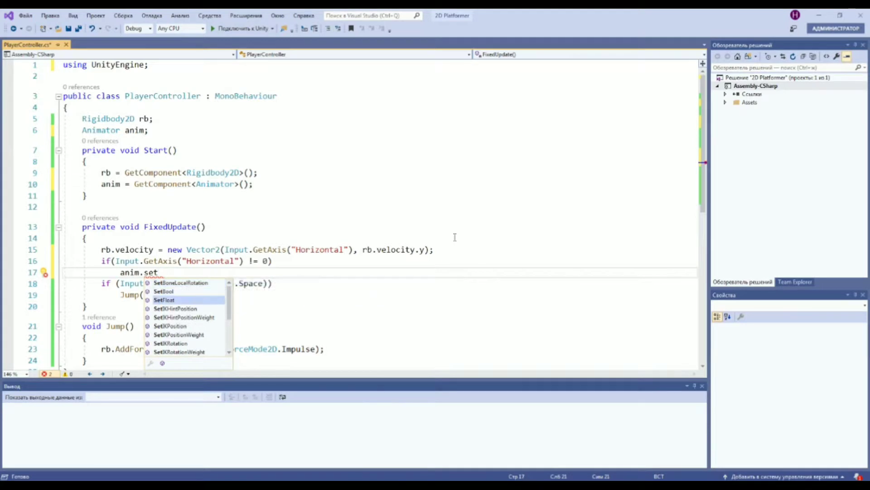
type("i")
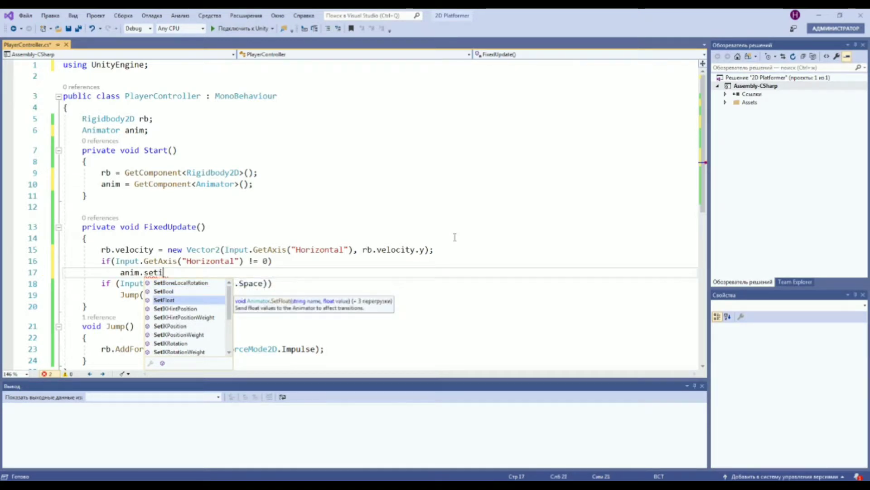
type("n")
key("Tab")
type("(")
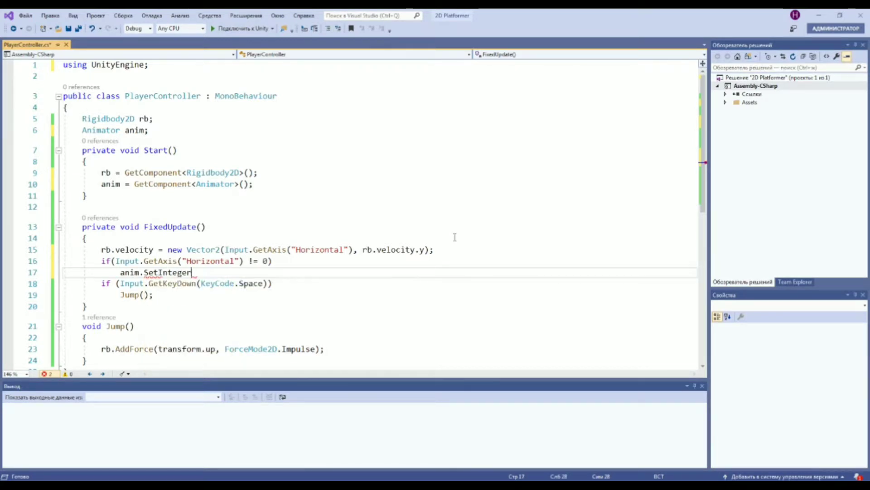
type("\"")
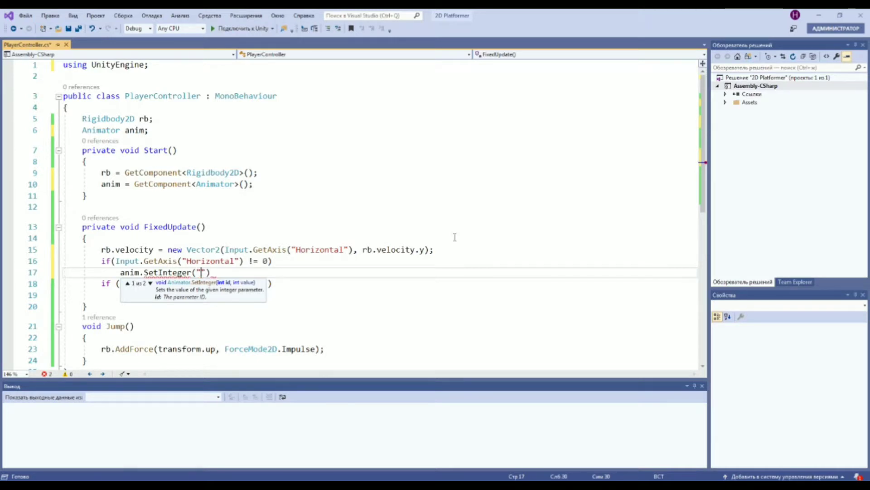
type("Anim\"")
type(", ")
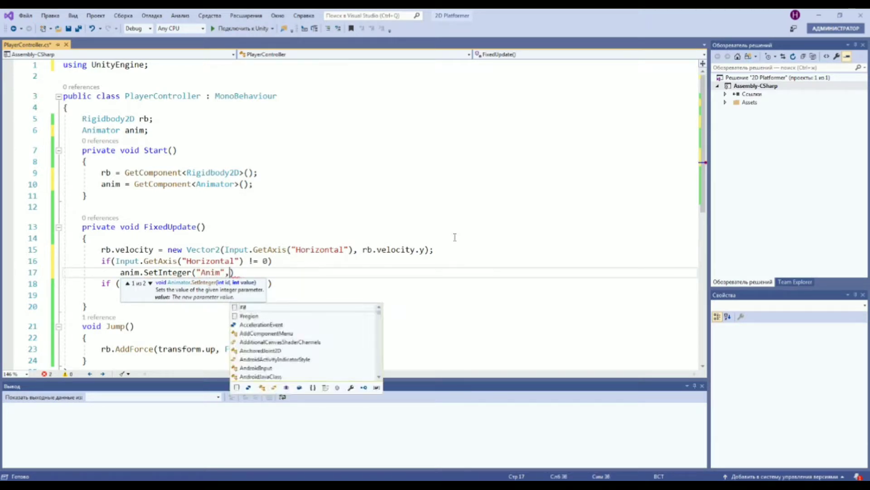
type("1)")
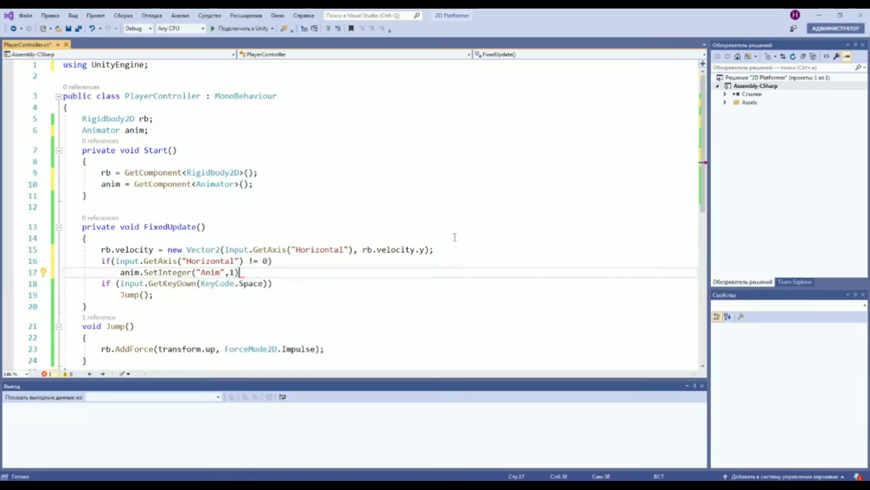
type(";")
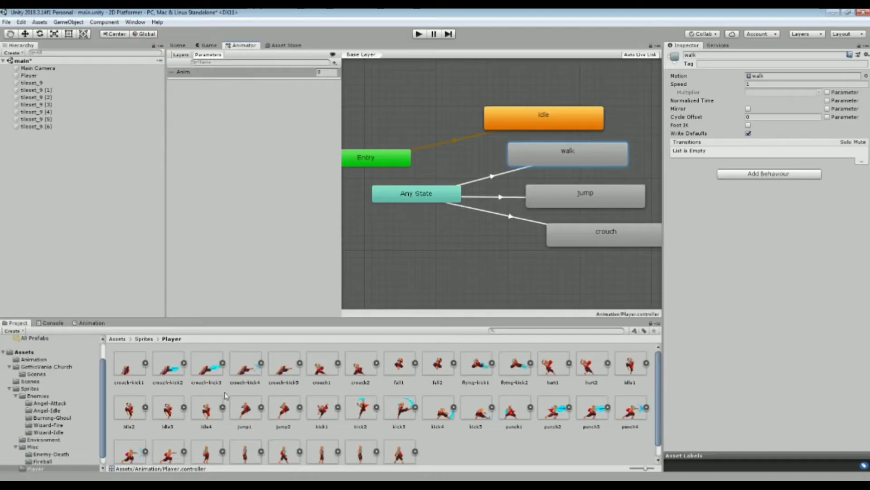
left_click(499, 175)
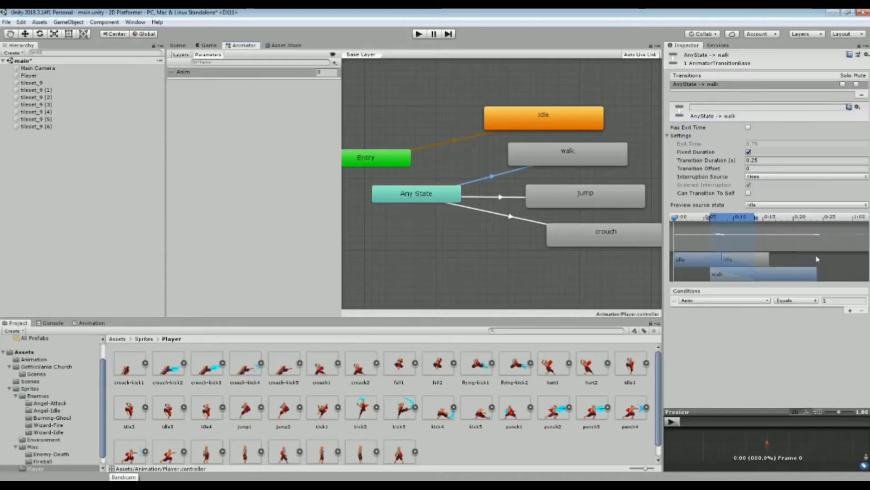
left_click(861, 301)
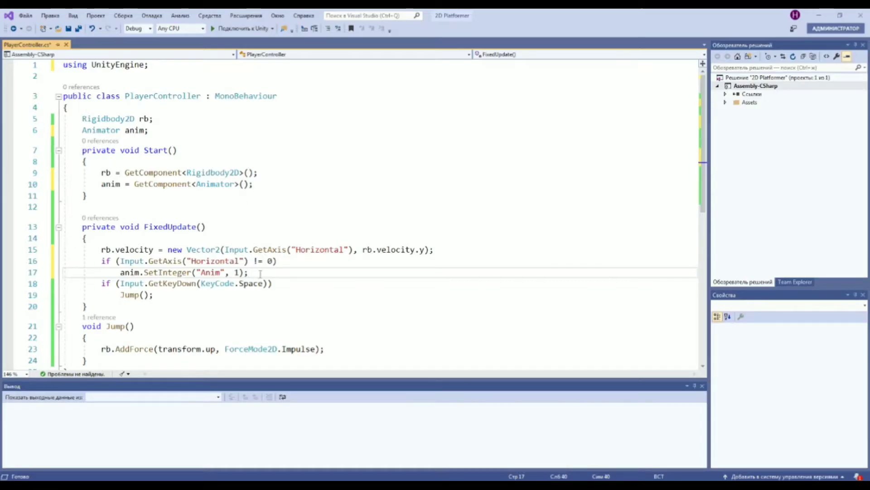
- Paste anim.SetInteger("Anim", 1); at the top of Jump() and delete the 1
scroll(260, 274, "down", 2)
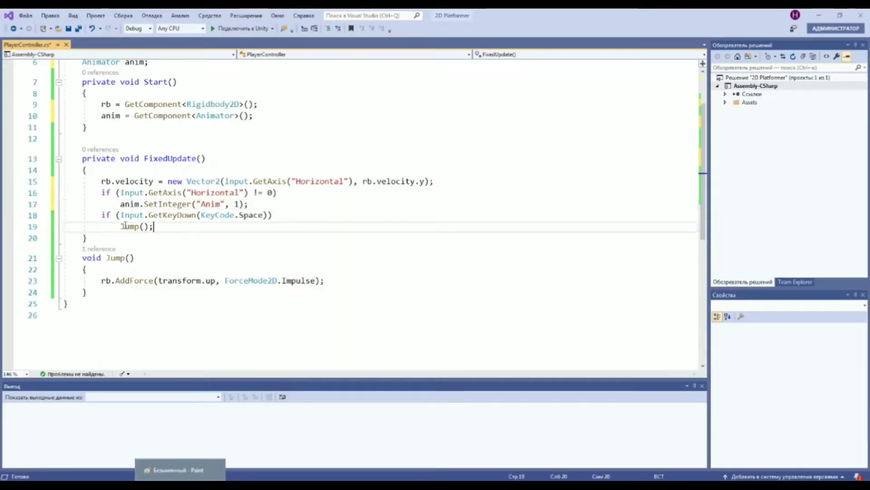
left_click(217, 270)
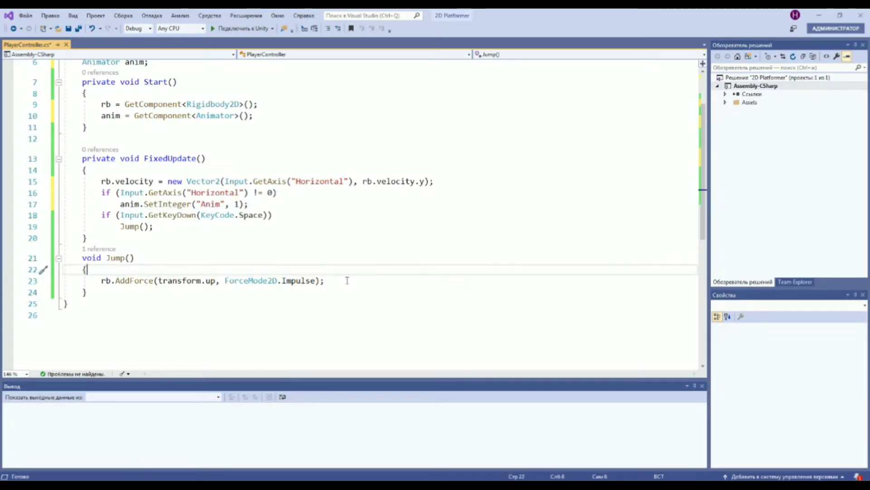
key("Return")
type("anim.SetInteger(\"Anim\", 1);")
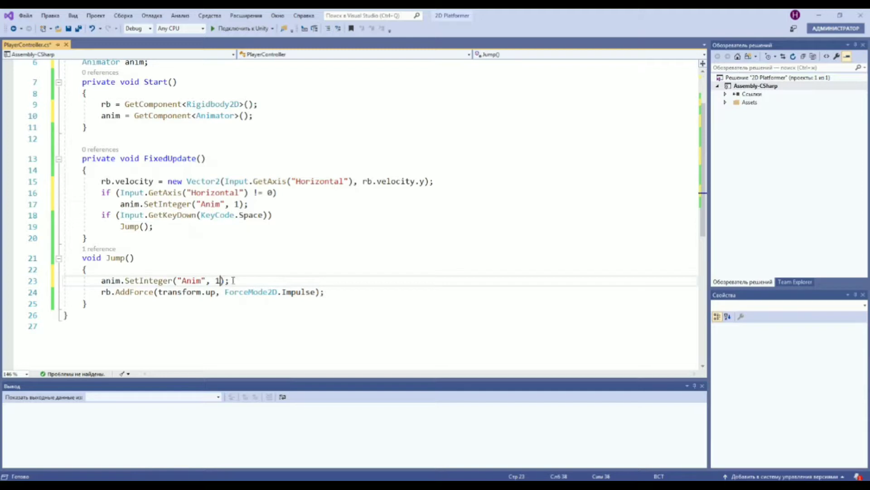
key("BackSpace")
- Finish the jump's Anim value as 2 and shift the crouch state slightly left in the Animator graph
type("2")
key("alt+Tab")
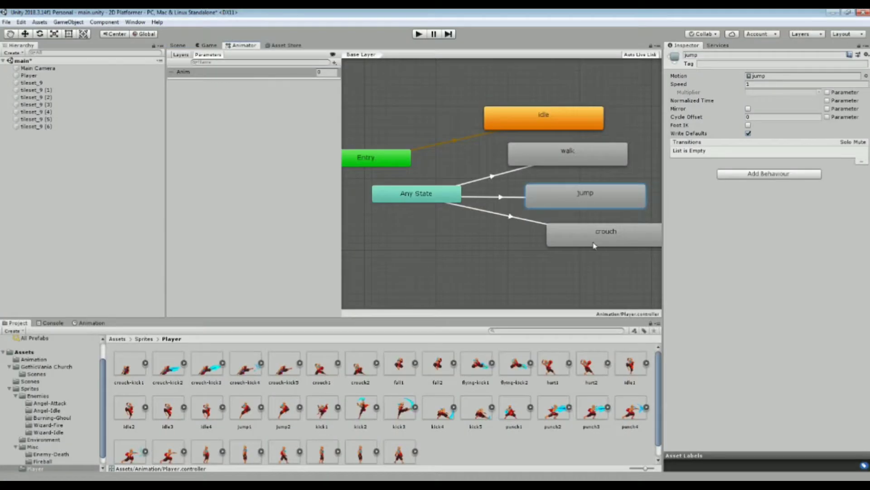
left_click_drag(594, 245, 576, 247)
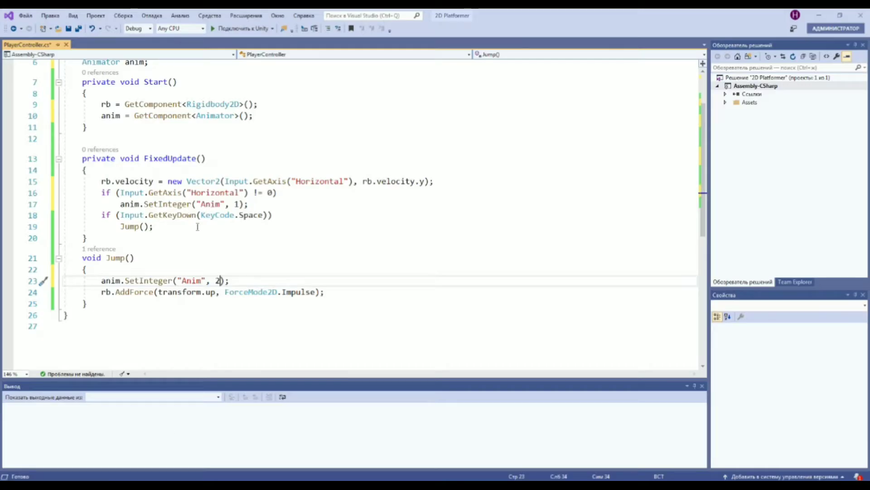
left_click(173, 228)
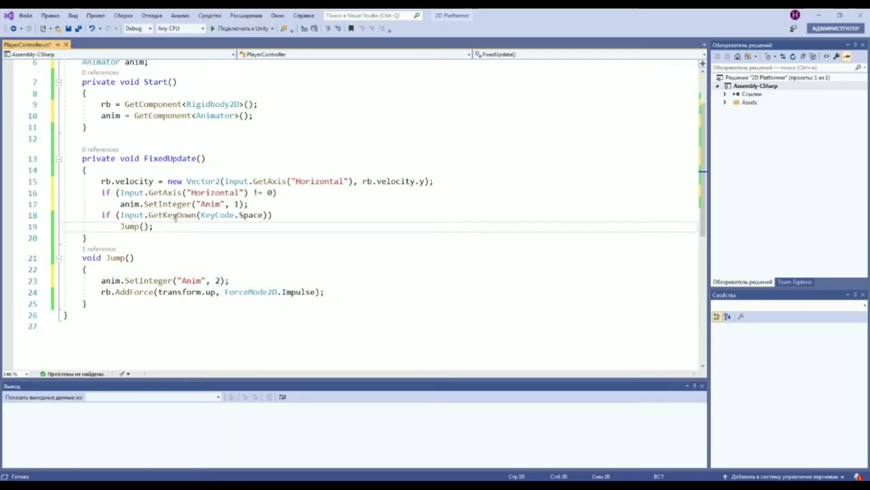
- Open a new if line below line 17 and change the jump check's key from Space to W
key("Up")
key("Up")
key("End")
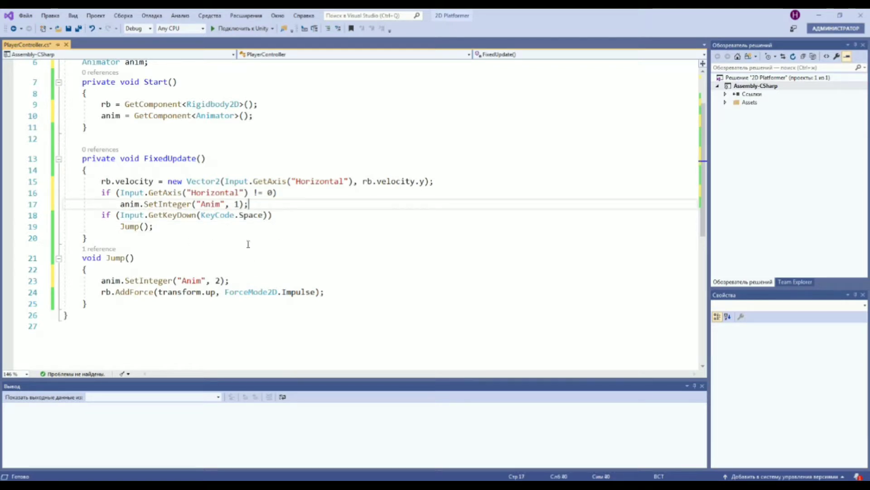
key("Return")
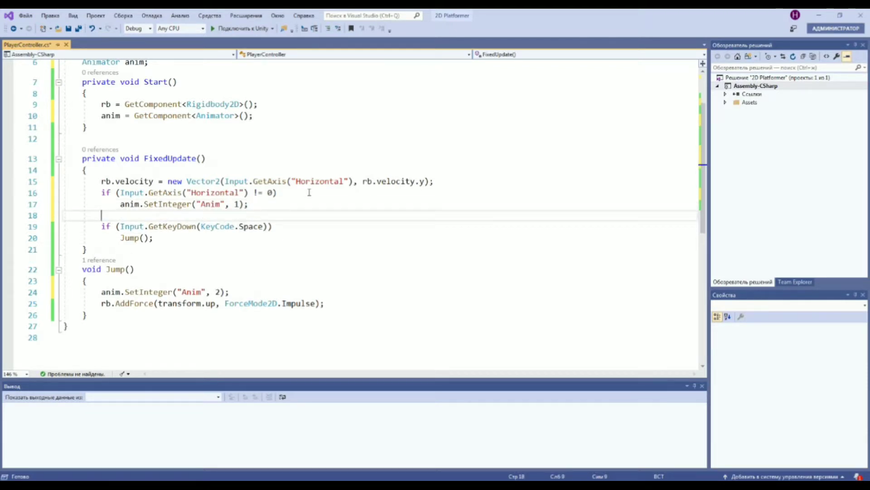
type("if(inpu")
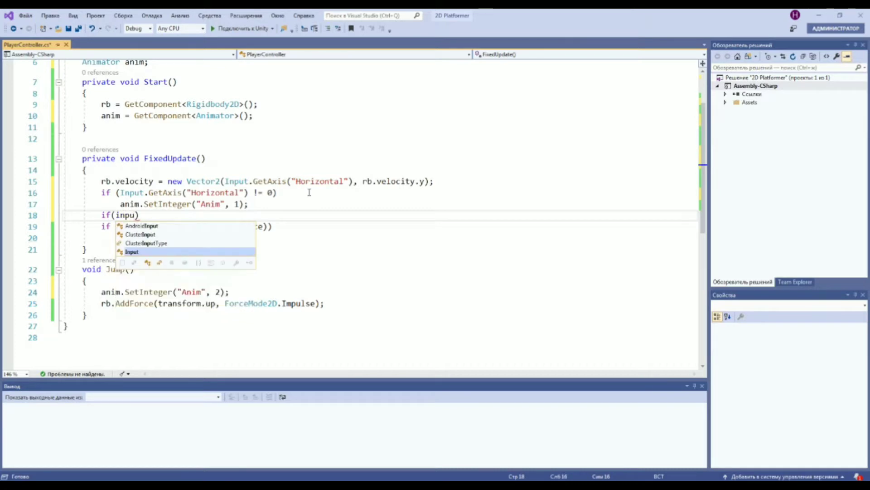
key("Tab")
type(".get")
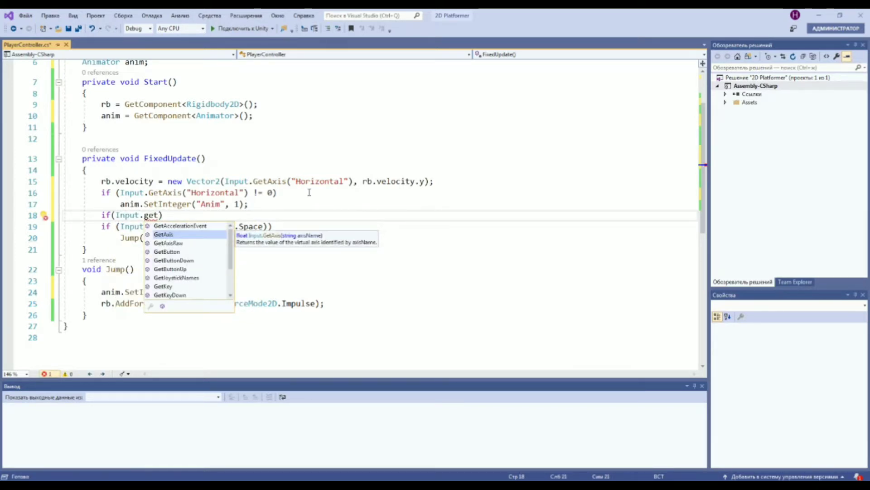
key("BackSpace")
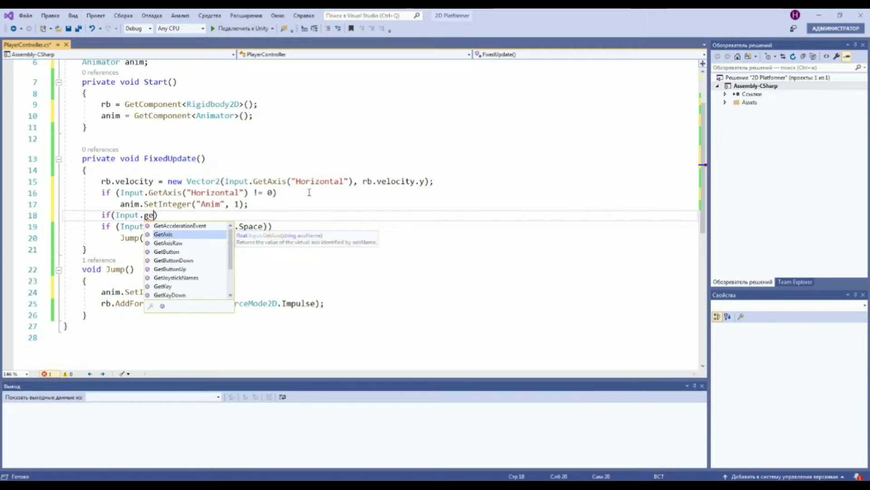
key("BackSpace")
key("BackSpace")
left_click(231, 249)
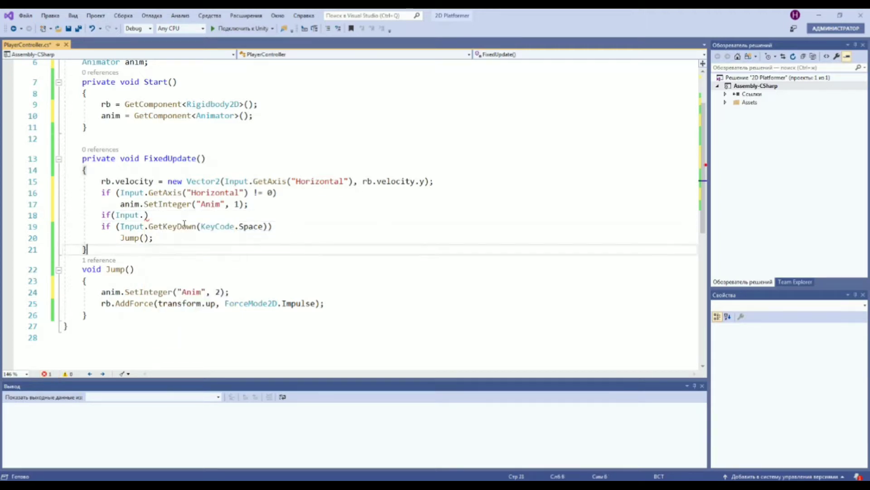
double_click(253, 226)
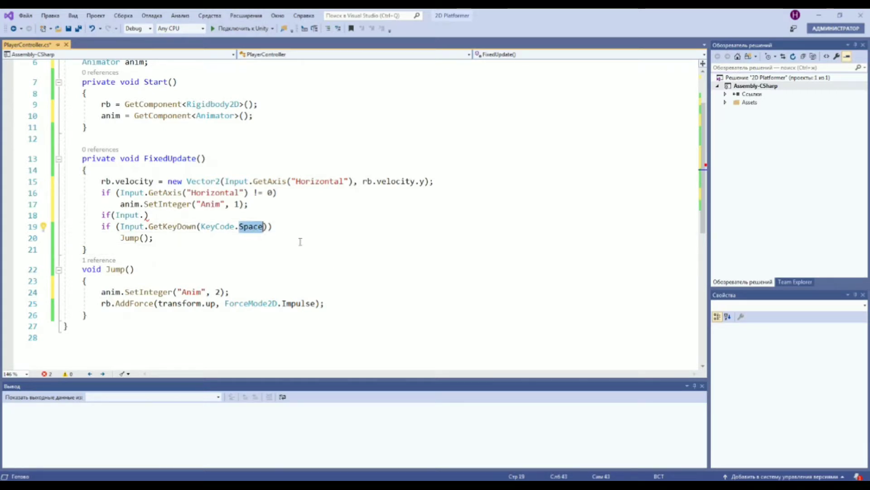
type("W")
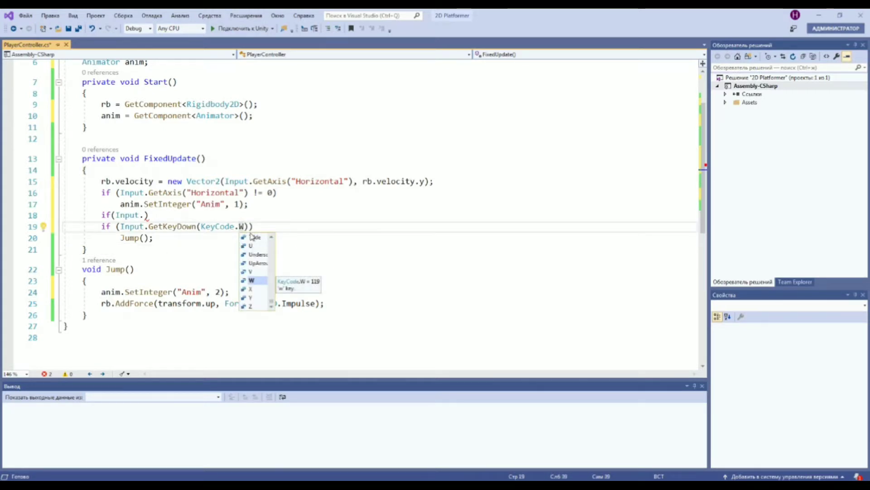
key("Escape")
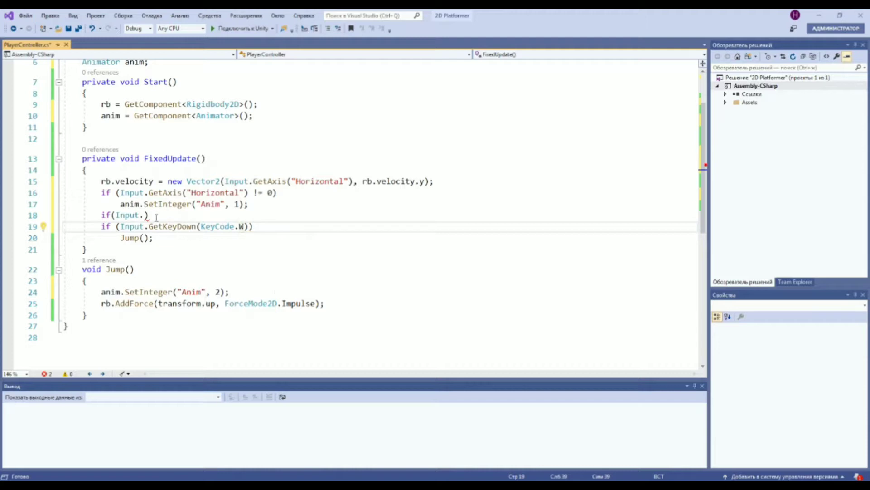
- Duplicate the W jump check and change the copy's key to KeyCode.S
mouse_move(107, 229)
left_mouse_down()
mouse_move(172, 241)
mouse_move(102, 227)
mouse_move(102, 216)
left_mouse_up()
key("ctrl+c")
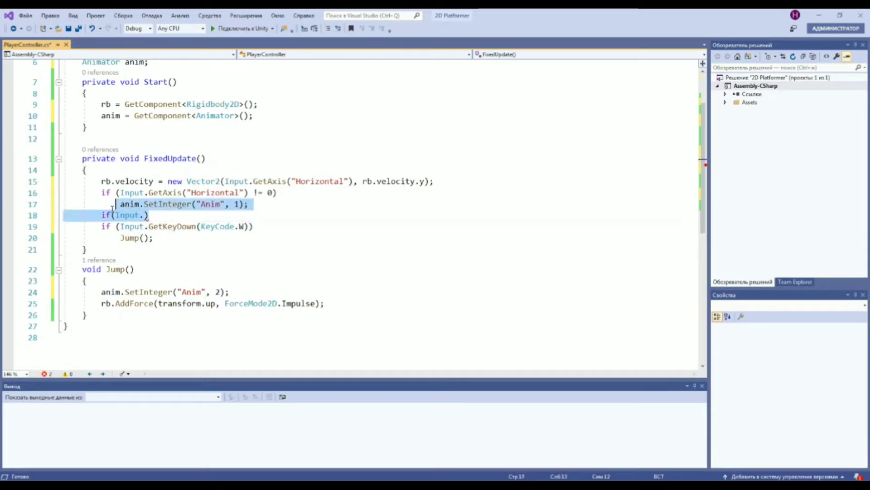
key("ctrl+v")
key("Up")
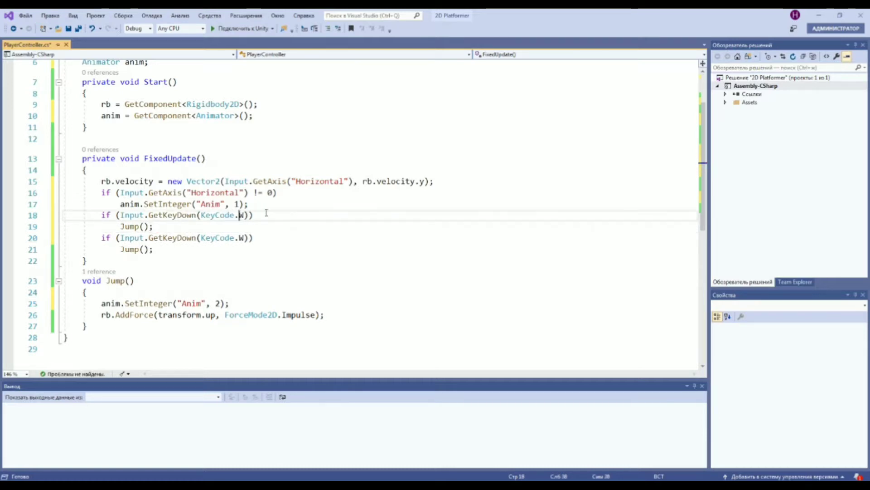
key("End")
key("Left")
key("Left")
key("BackSpace")
type("S")
- Declare an empty void Crouch() method and make the S check call Crouch() instead of Jump()
left_click(166, 265)
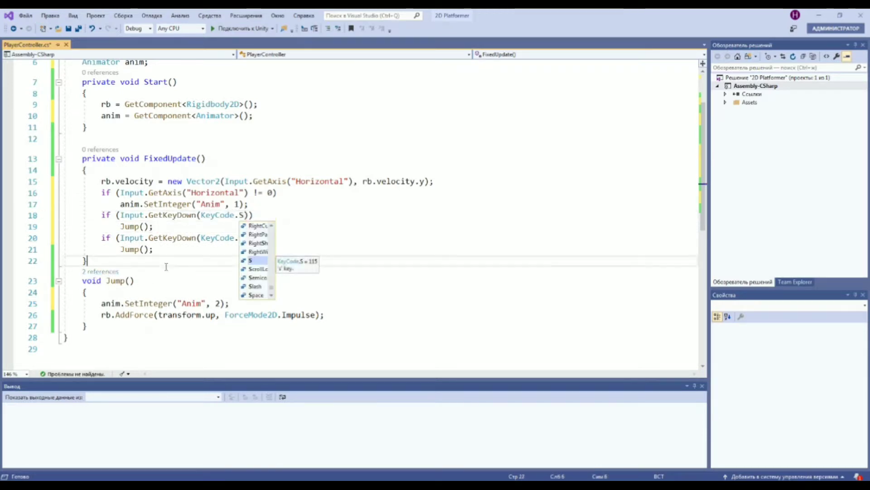
key("Return")
type("v")
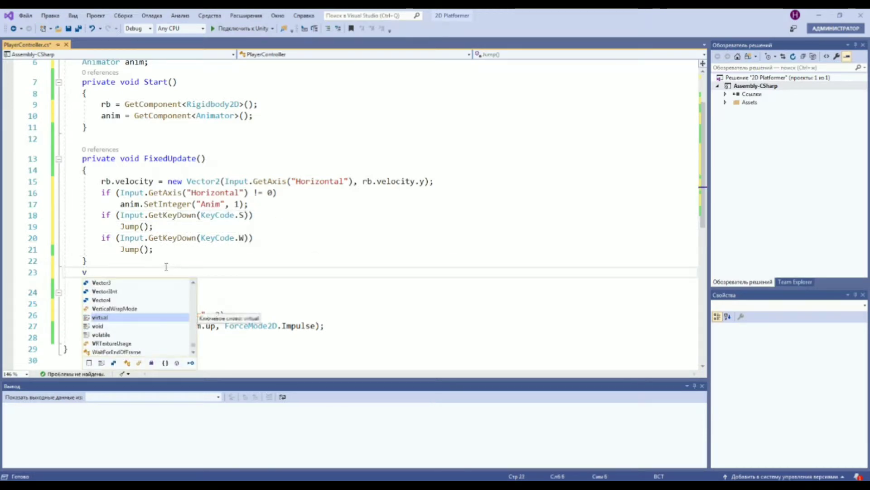
type("oid Cr")
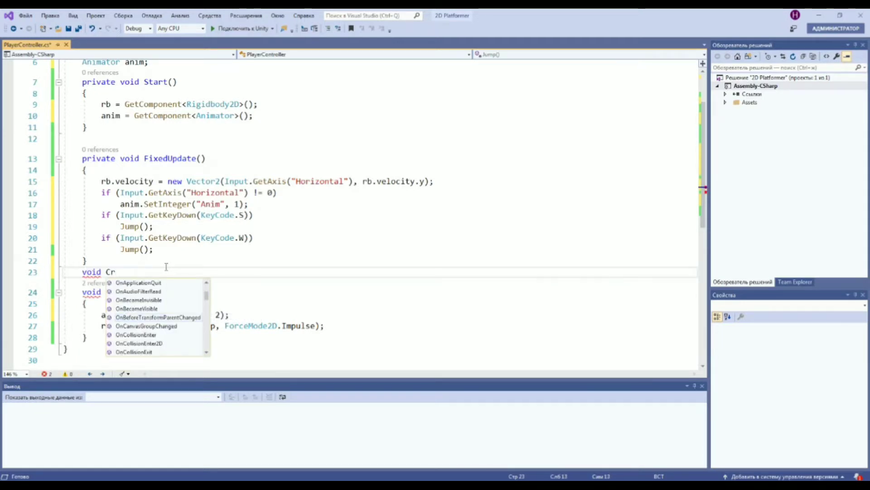
type("ouch")
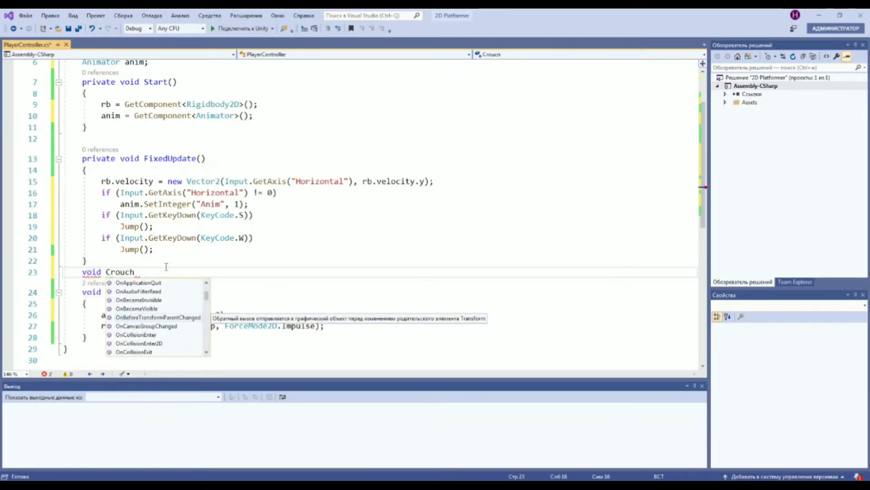
type("()")
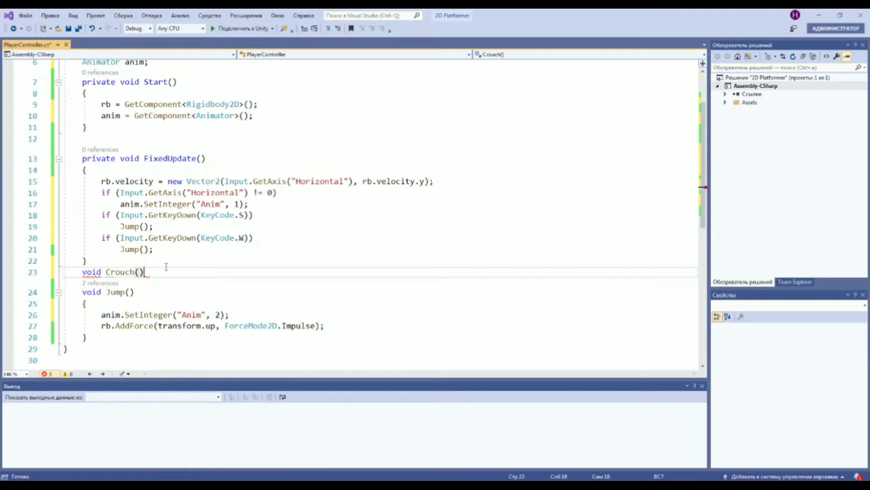
type(" {")
key("Return")
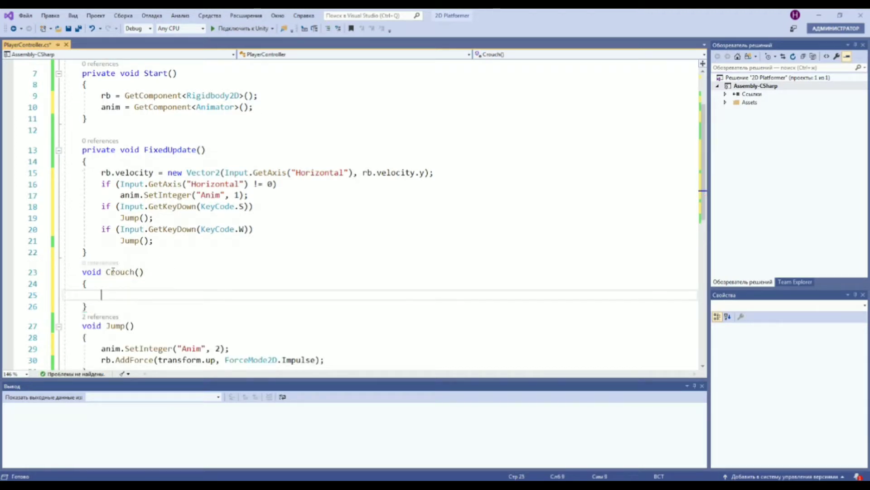
left_click(140, 218)
double_click(131, 218)
type("Crouch")
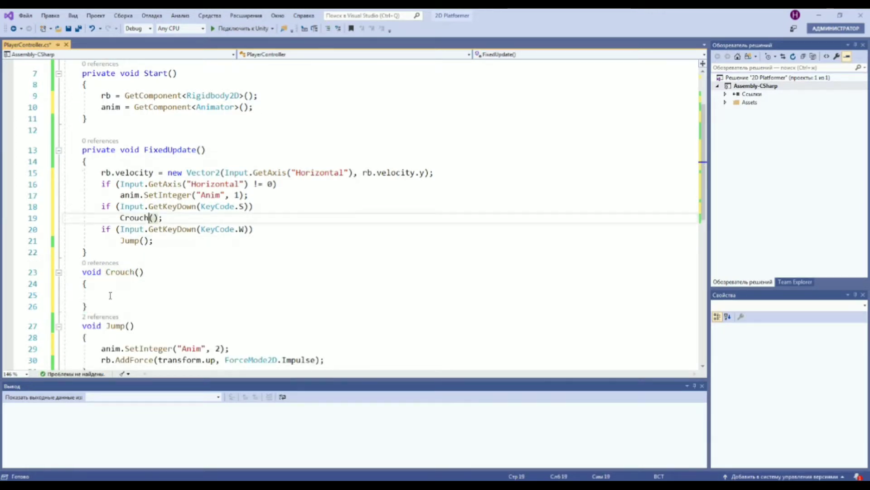
left_click(111, 295)
scroll(136, 272, "down", 4)
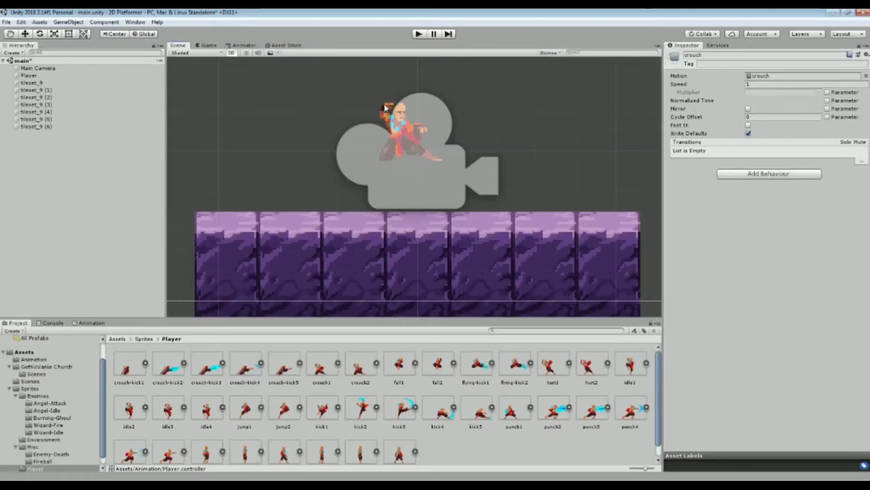
- Select the Player, frame it in the Scene view, and enable Edit Collider on its Box Collider 2D
left_click(384, 107)
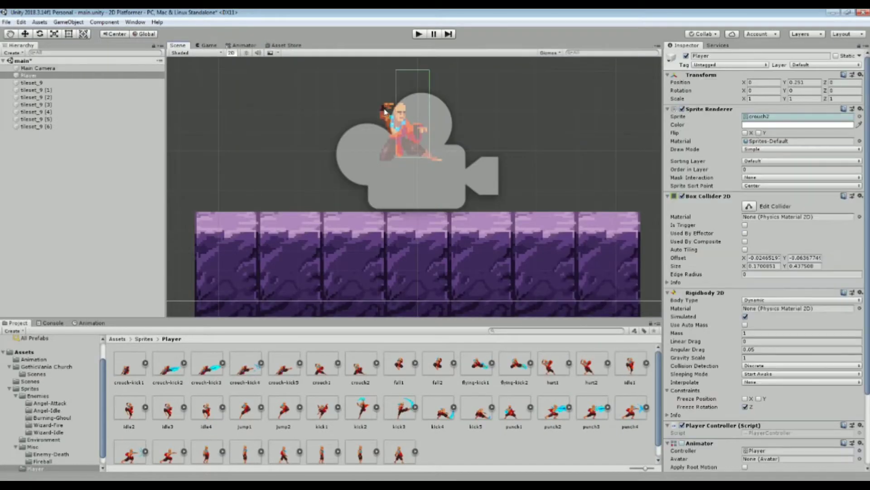
left_click(384, 108)
left_click(385, 108)
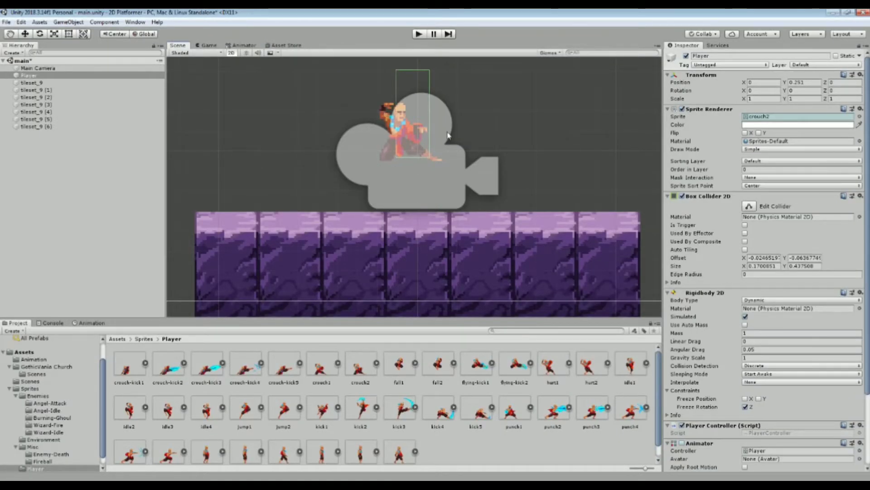
scroll(395, 170, "down", 1)
scroll(454, 181, "up", 2)
middle_click_drag(455, 181, 501, 185)
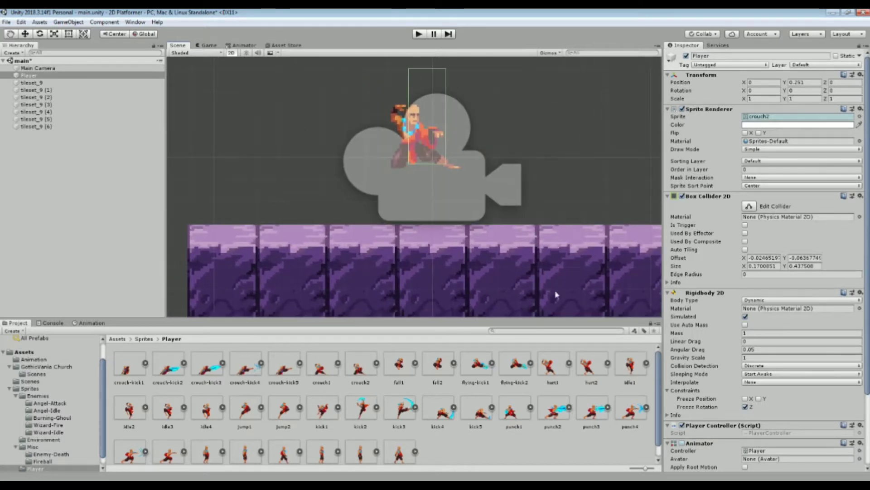
middle_click_drag(466, 114, 429, 148)
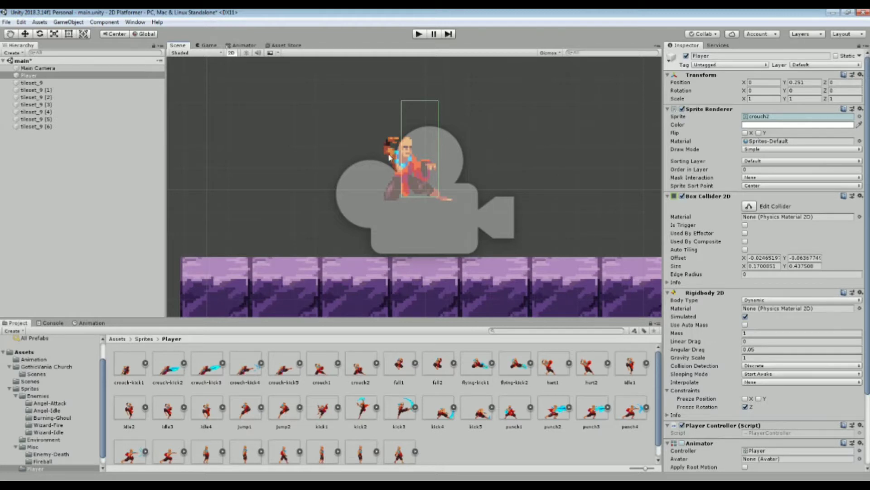
left_click(750, 207)
scroll(486, 126, "up", 2)
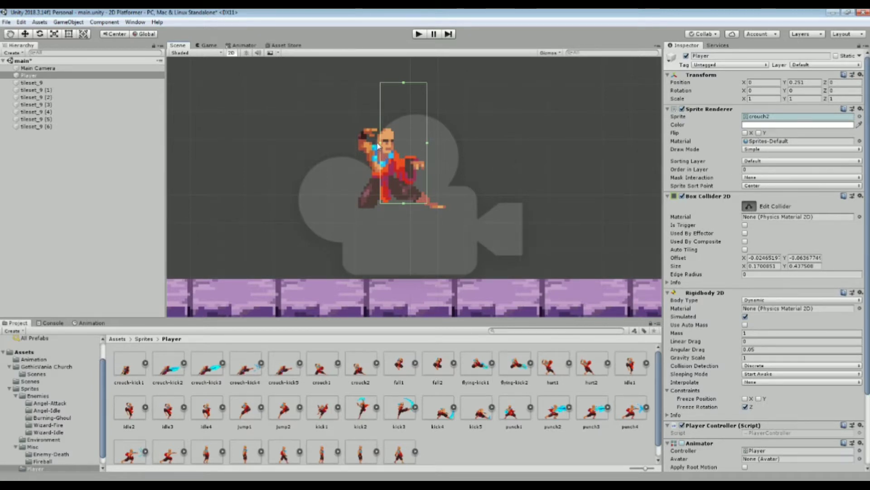
- Extend the collider's left edge to the sprite, reselect the Player and re-enable collider editing
left_click_drag(380, 144, 358, 147)
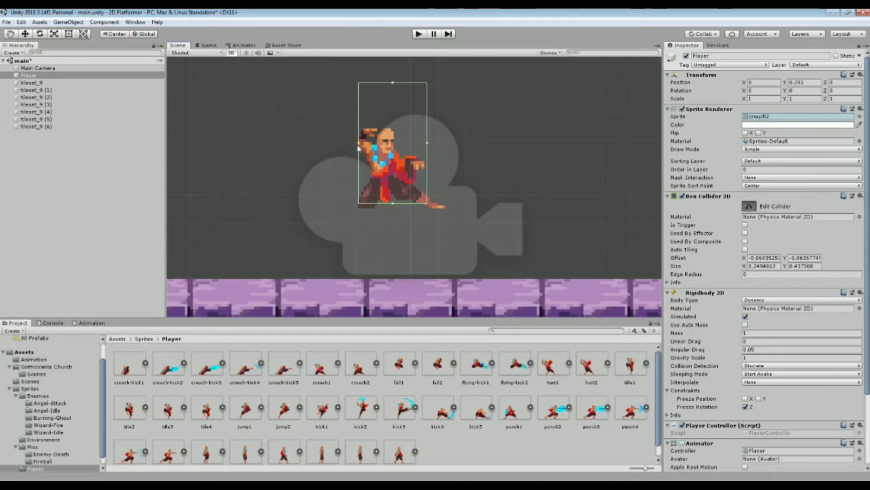
left_click(392, 112)
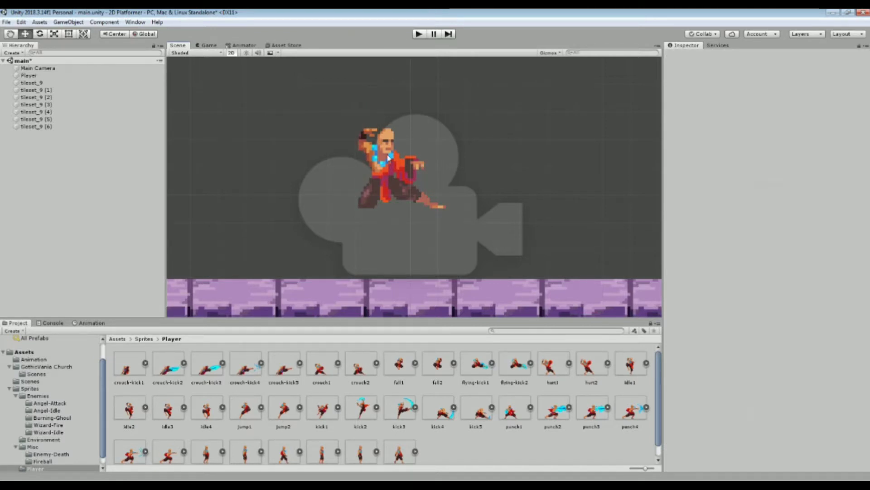
left_click(364, 131)
left_click(365, 138)
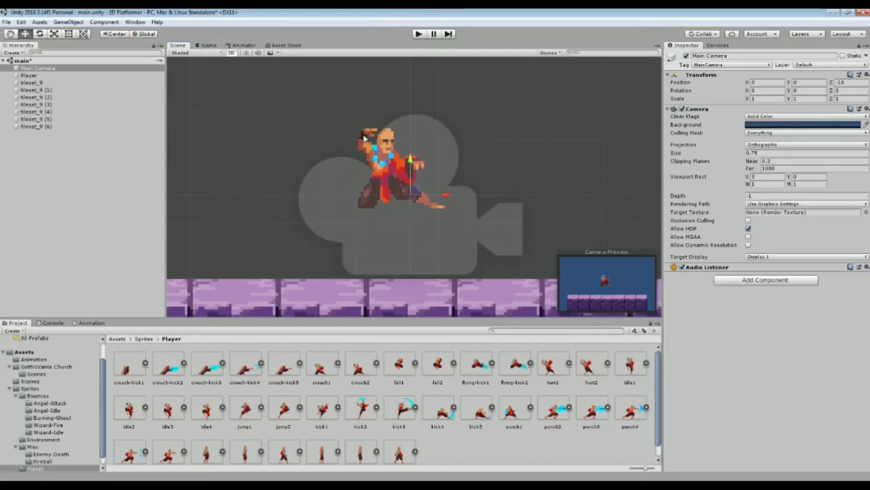
left_click(365, 141)
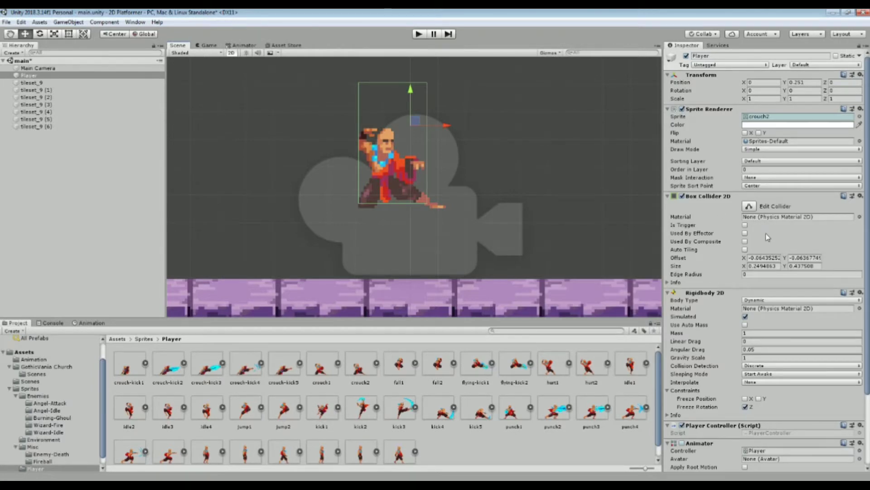
left_click(750, 207)
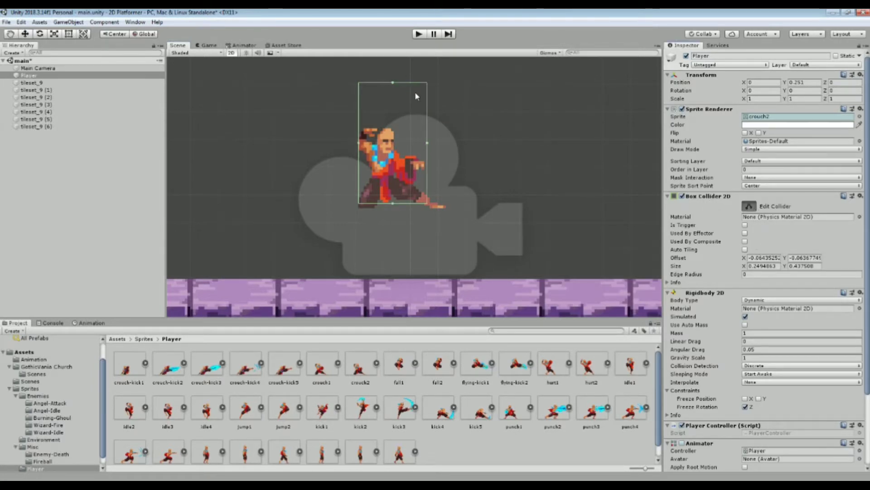
left_click(395, 156)
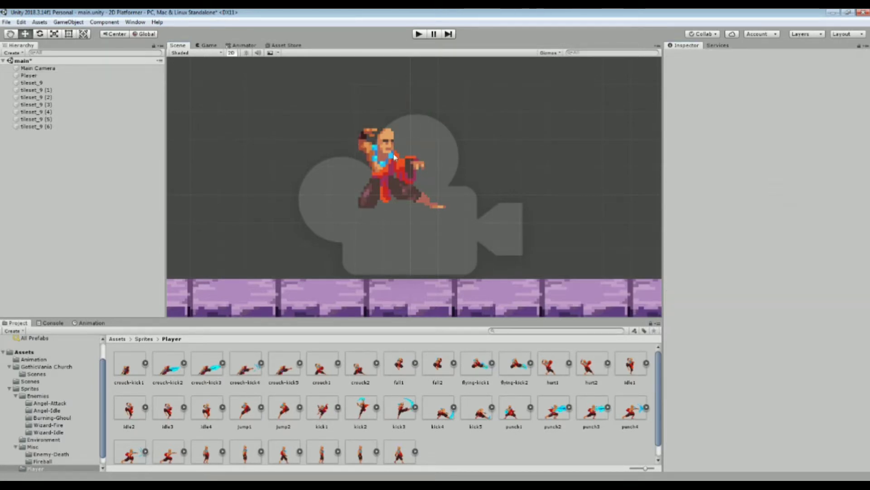
left_click(364, 142)
left_click(749, 206)
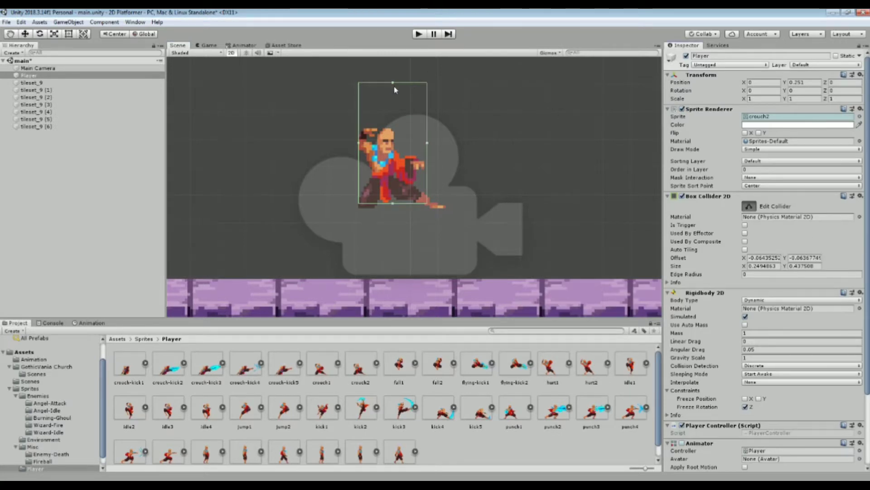
- Lower the collider's top to crouch height, widen its right edge past the arm, and undo the accidental Offset edit
left_click_drag(393, 85, 393, 126)
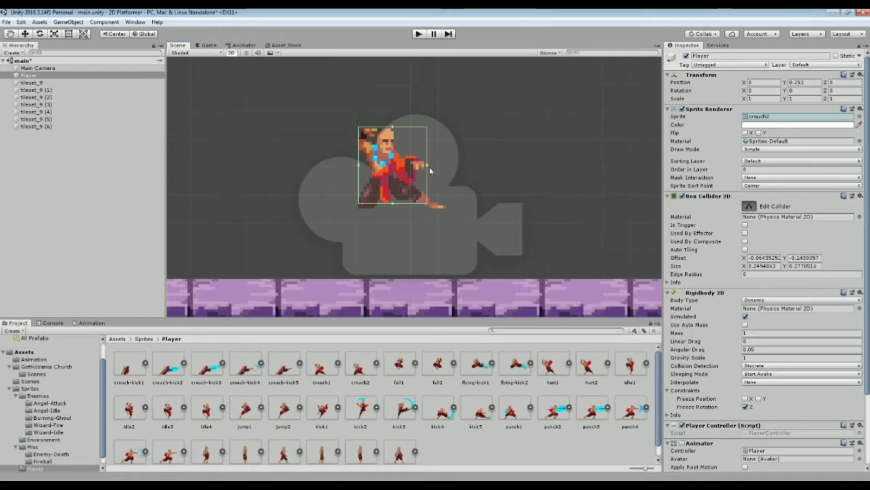
left_click_drag(428, 166, 447, 167)
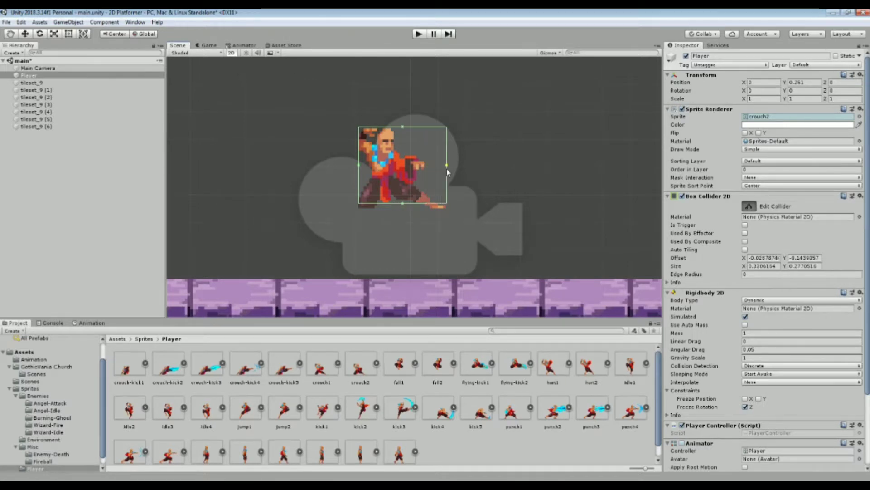
left_click(403, 207)
left_click(365, 141)
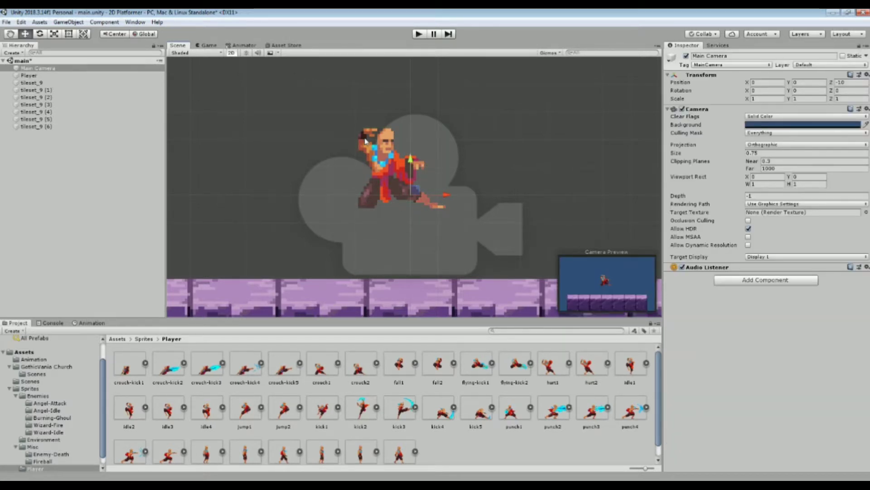
left_click(29, 75)
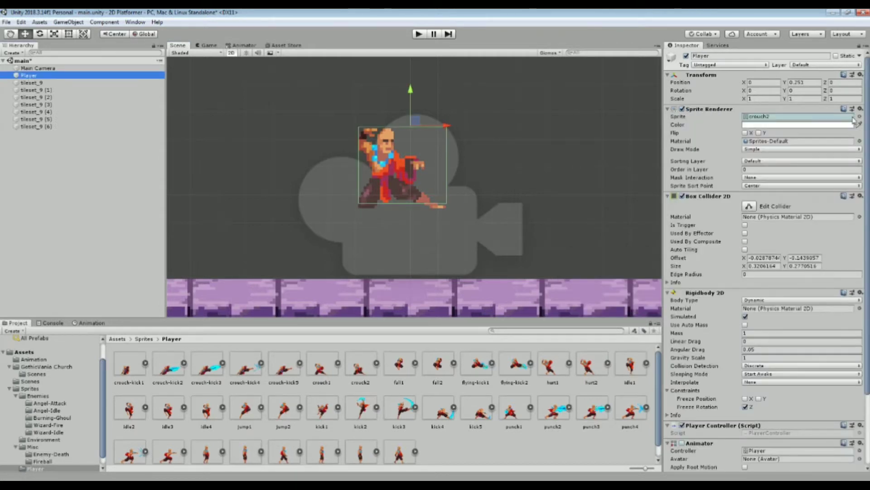
left_click(777, 258)
type("0")
left_click(803, 257)
key("BackSpace")
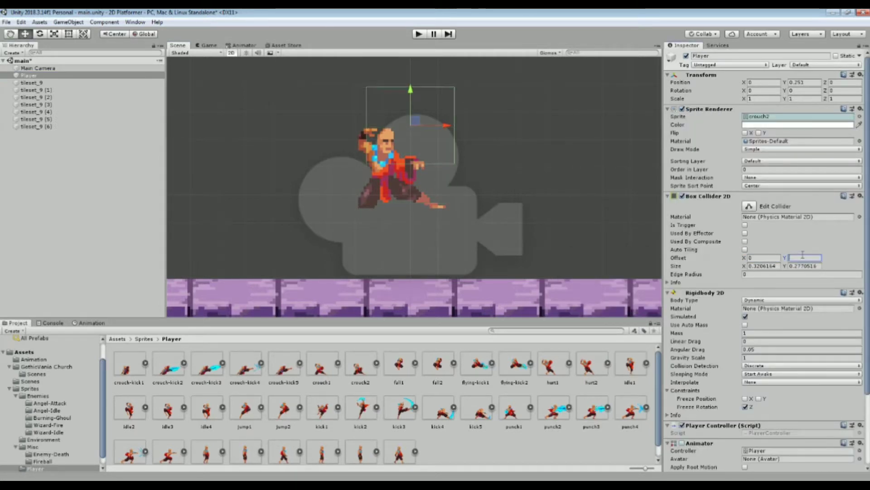
key("ctrl+z")
key("ctrl+z")
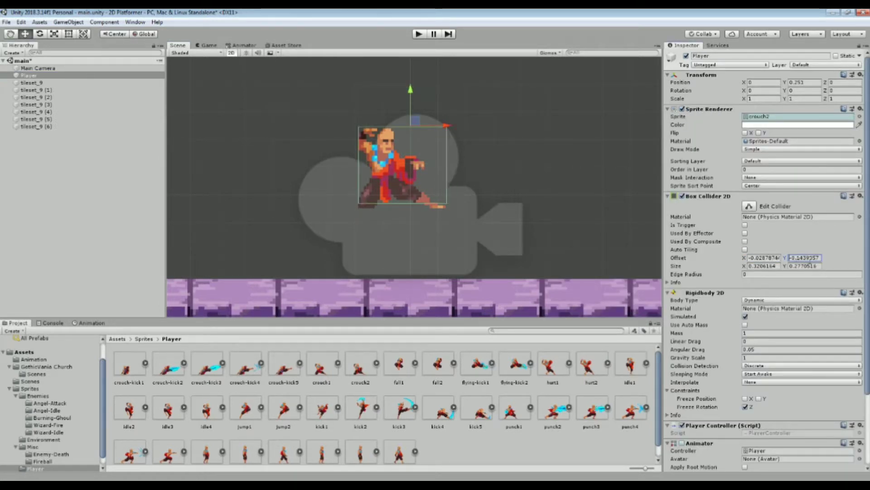
middle_click_drag(486, 146, 531, 132)
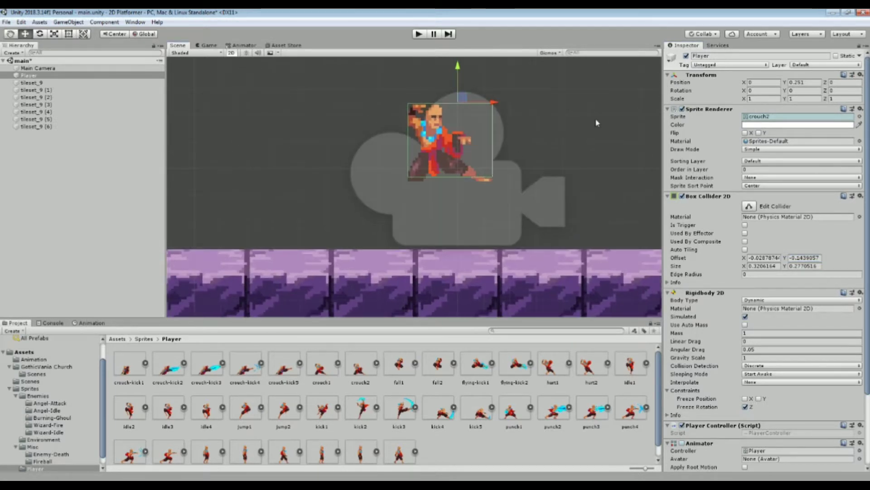
middle_click_drag(462, 212, 423, 203)
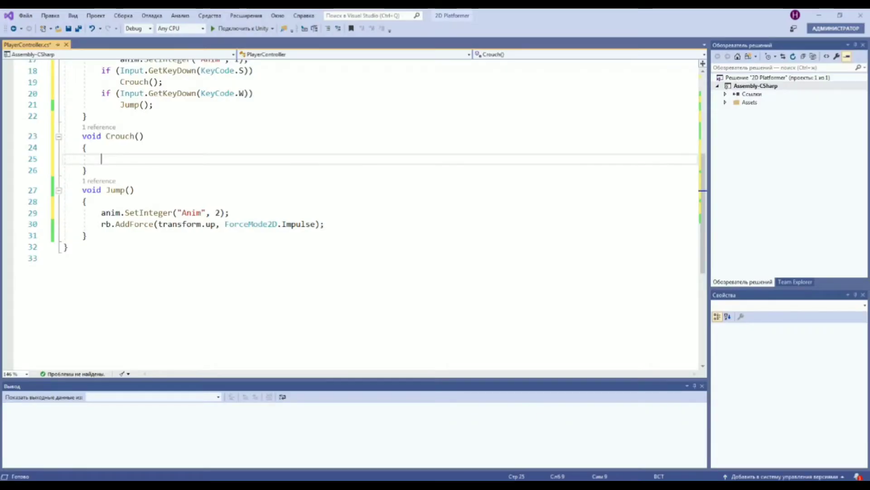
scroll(168, 220, "up", 3)
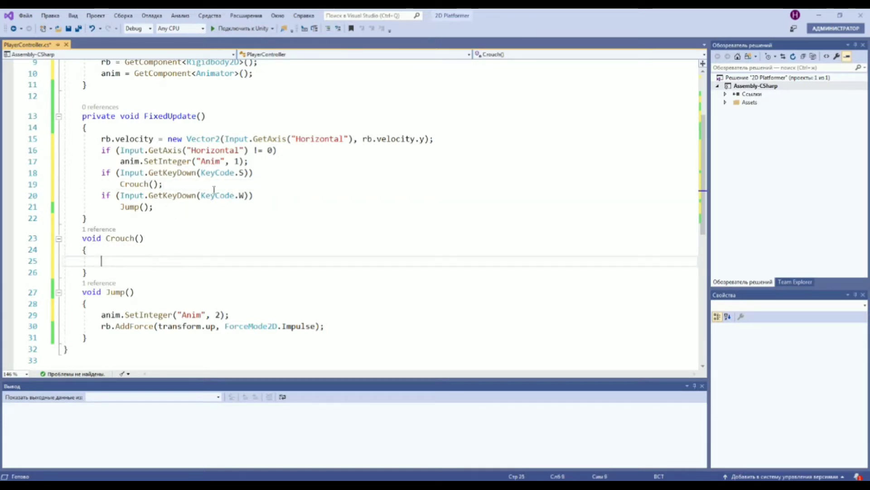
- Start a GetComponent line and add anim.SetInteger("Anim", 3) inside Crouch()
type("g")
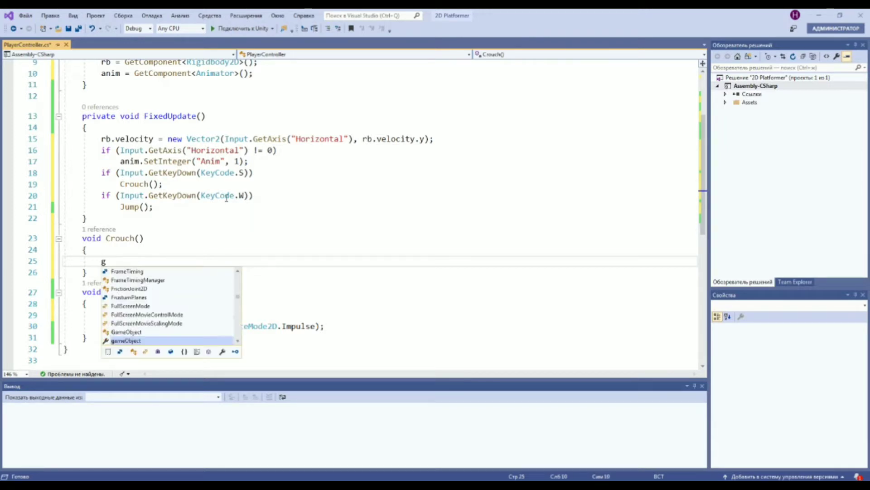
type("et")
key("Down")
key("Tab")
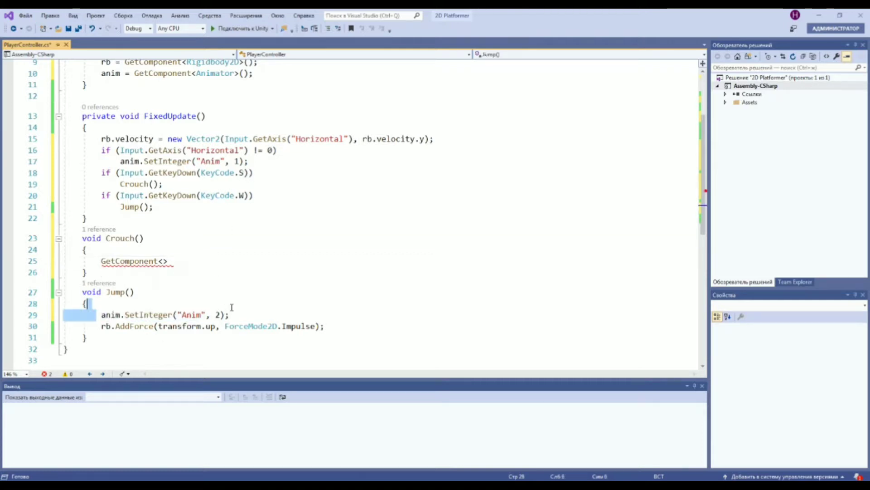
left_click_drag(101, 317, 230, 314)
key("ctrl+c")
left_click(190, 251)
key("Return")
key("ctrl+v")
left_click(220, 261)
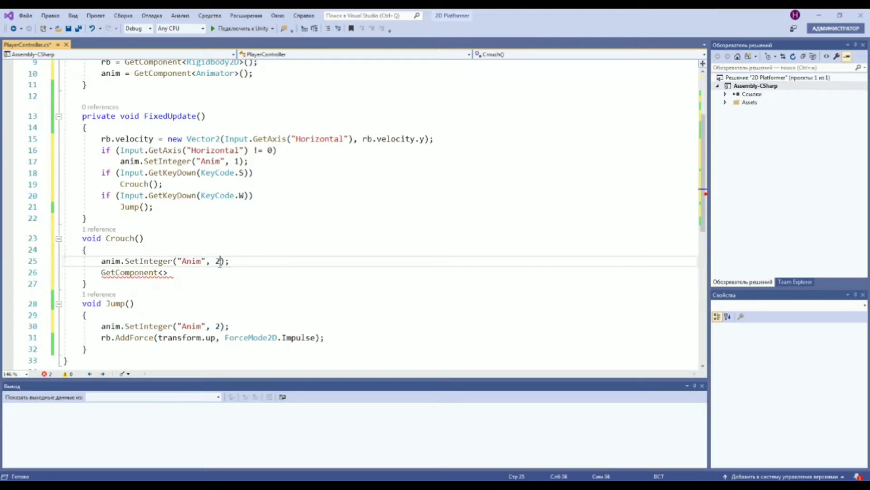
type("3")
left_click(195, 271)
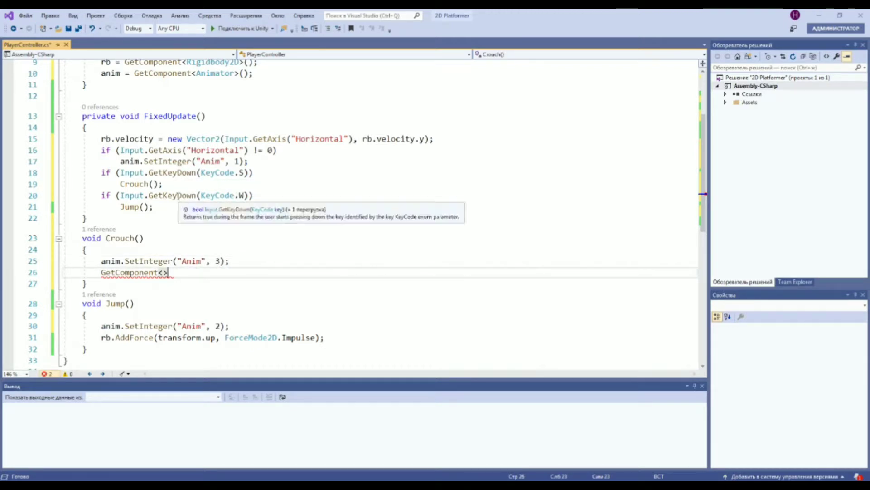
- Change the W jump check from Input.GetKeyDown to Input.GetKey
double_click(181, 195)
left_click(196, 196)
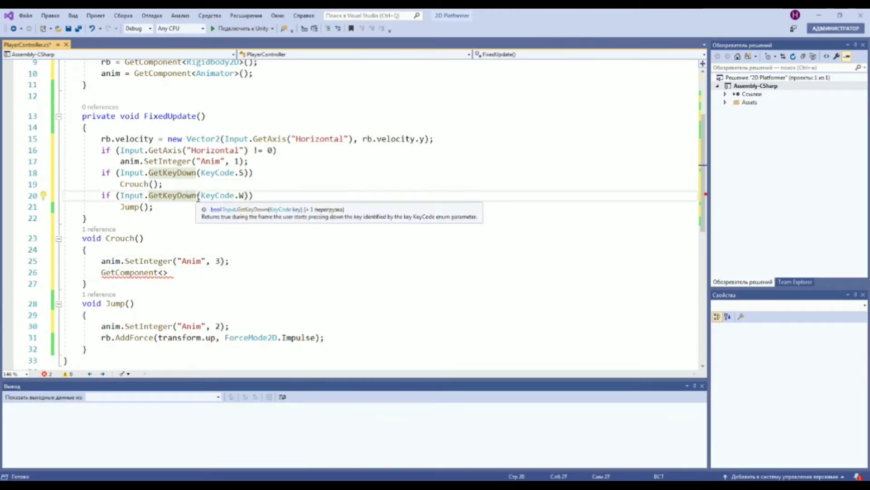
left_click_drag(196, 196, 178, 196)
key("BackSpace")
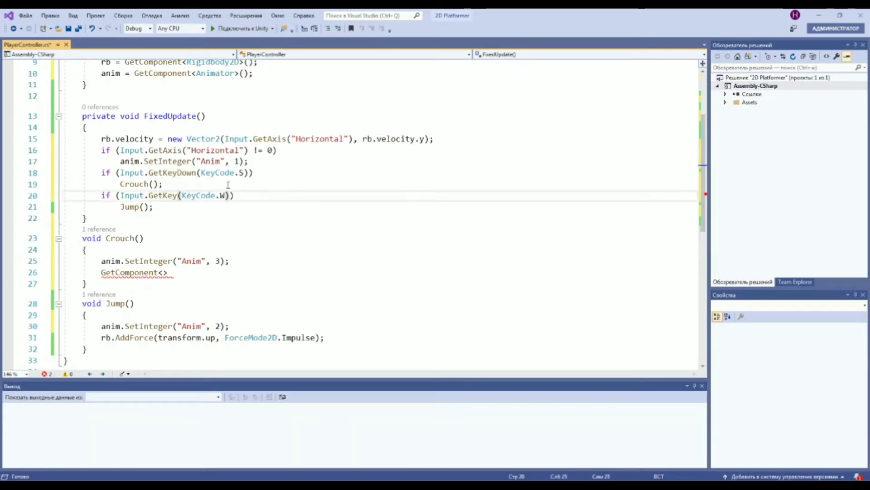
- Complete GetComponent<BoxCollider>() in Crouch() and begin accessing its members
left_click(180, 272)
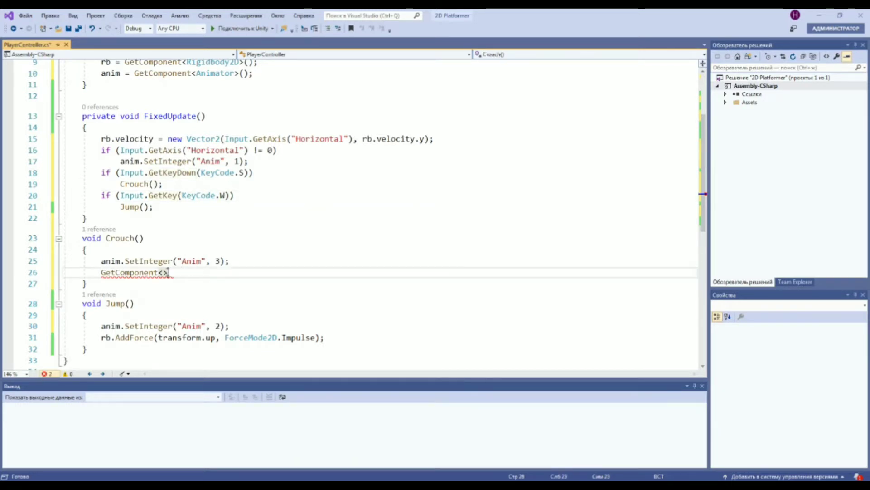
key("Left")
type("o")
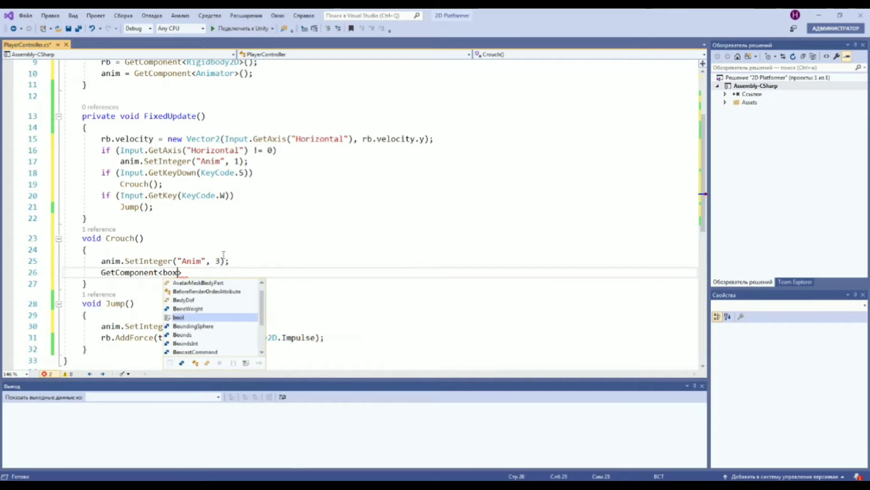
type("x")
key("Tab")
key("Right")
type("()")
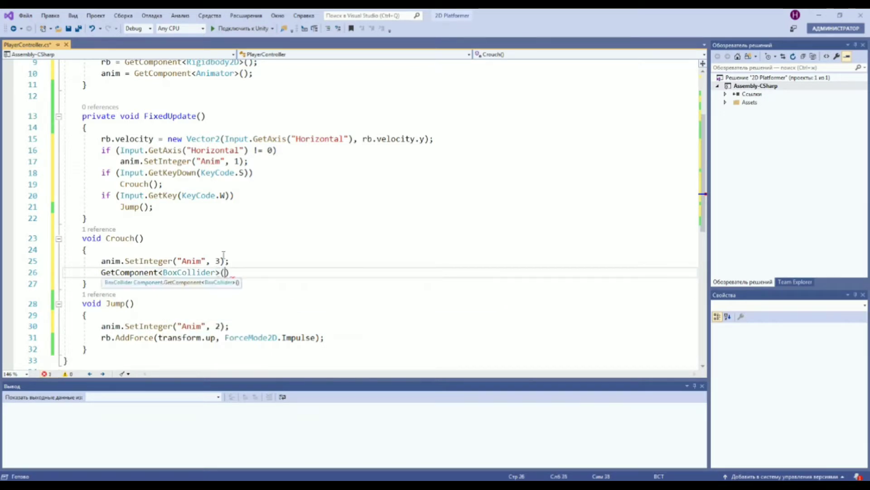
type(".of")
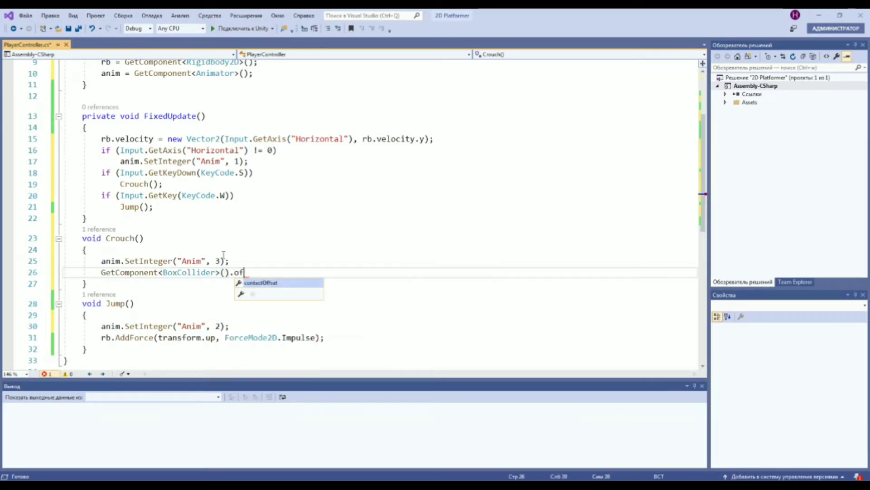
key("BackSpace")
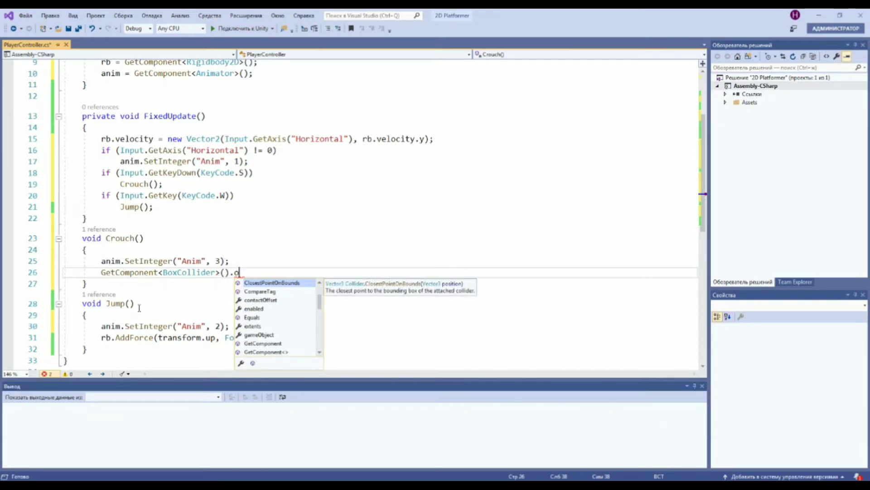
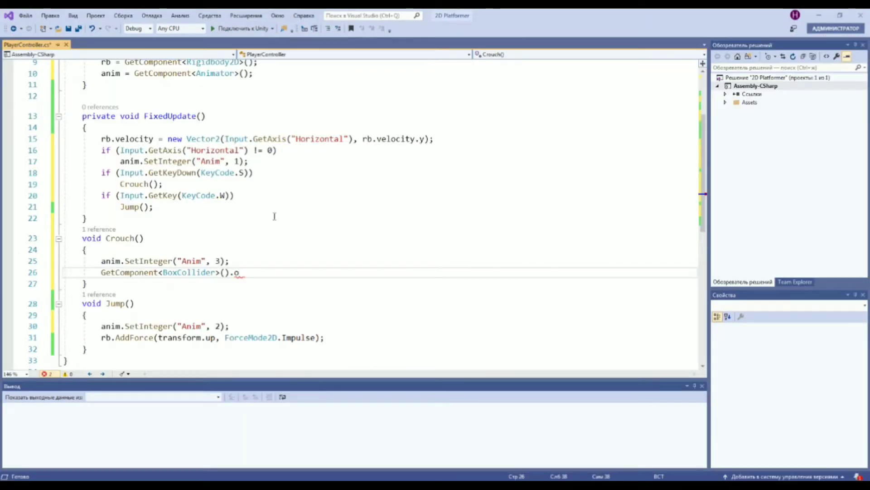
- In Crouch(), start the collider size assignment as new Vector2 with width 0.32f copied from Unity
type("size = ")
type("new vec")
key("Up")
key("Tab")
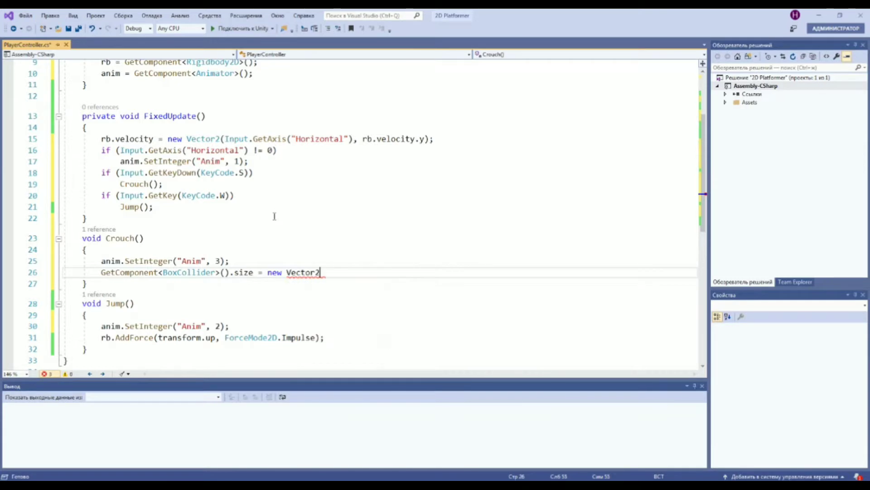
type("(")
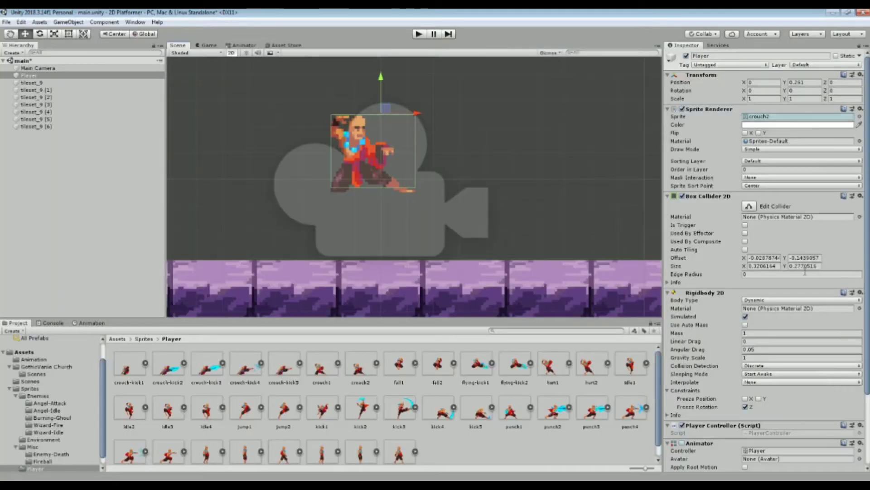
left_click(763, 265)
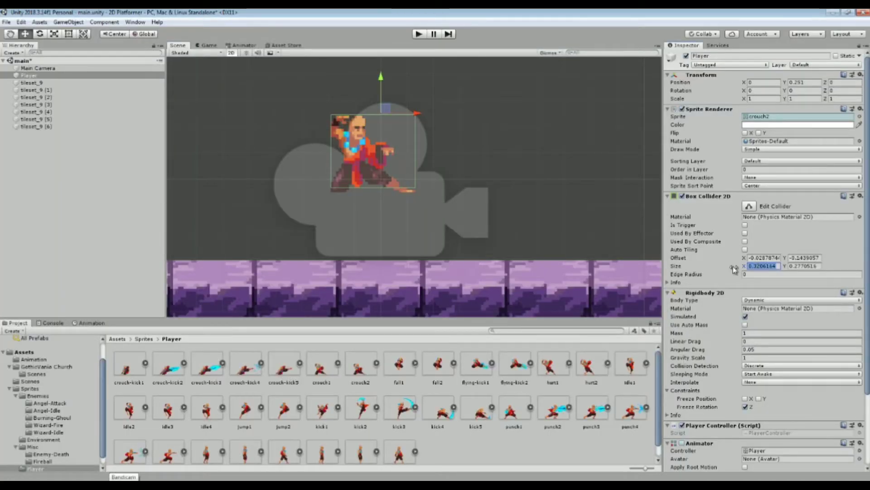
key("ctrl+c")
key("alt+Tab")
key("ctrl+v")
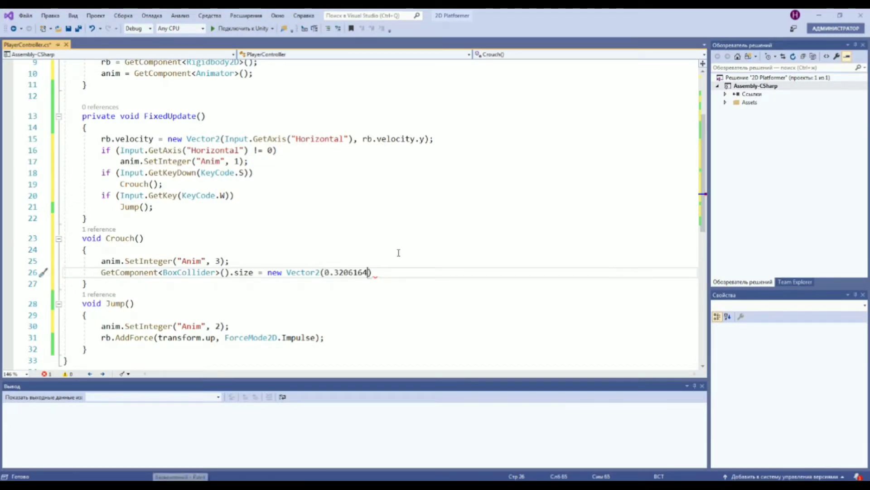
type(",")
key("Left")
type("f")
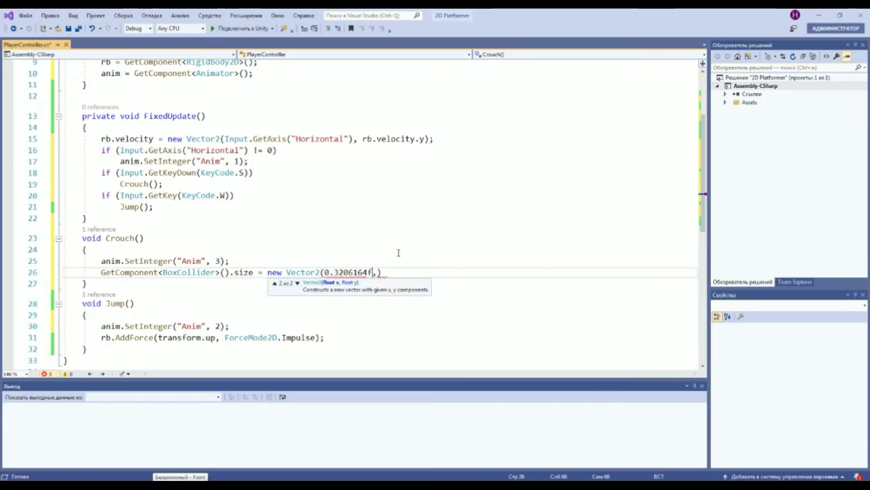
key("BackSpace")
key("BackSpace")
key("BackSpace")
type("f")
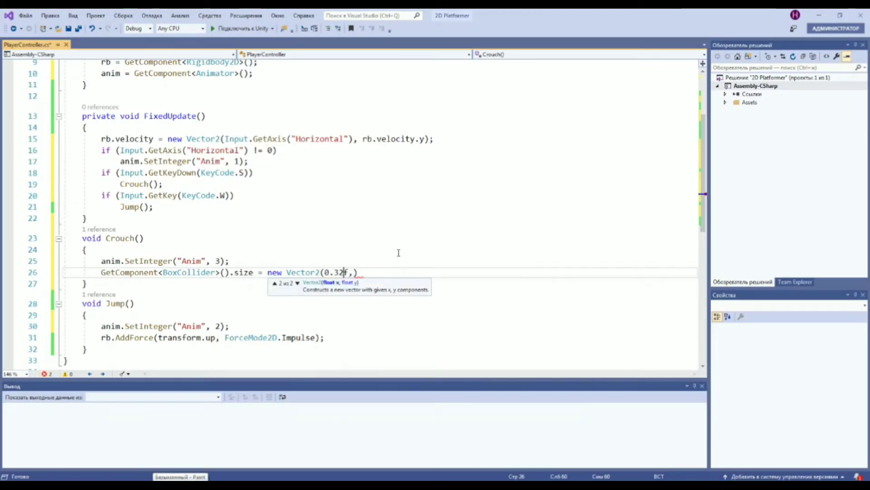
- Finish the size statement with height 0.28f, taken from the Box Collider 2D
left_click(156, 485)
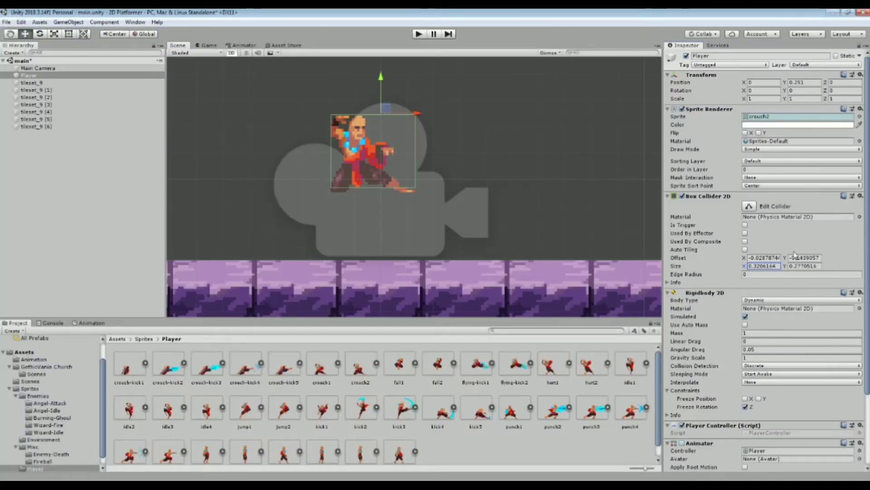
left_click(803, 267)
left_click(164, 464)
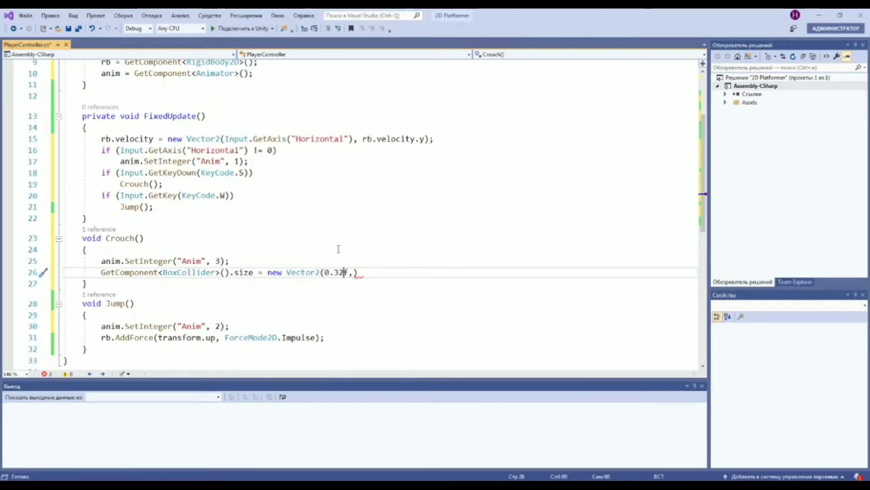
type(",")
key("ctrl+v")
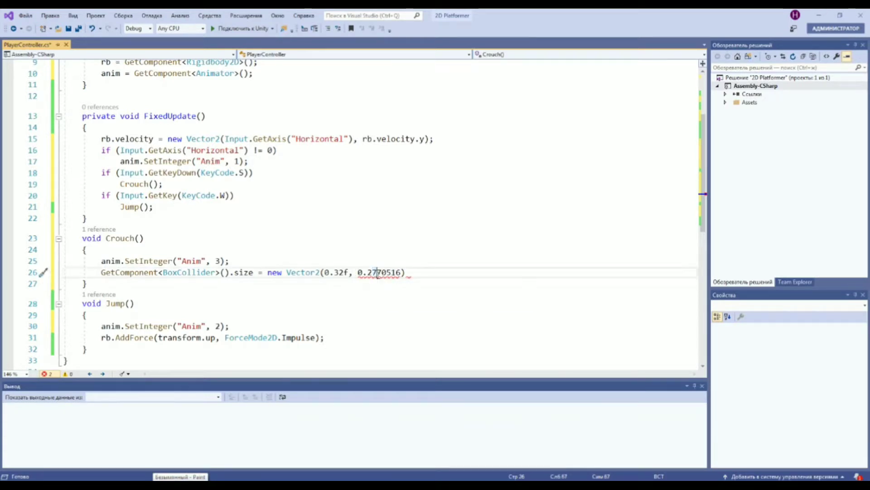
left_click_drag(374, 272, 401, 271)
type("8")
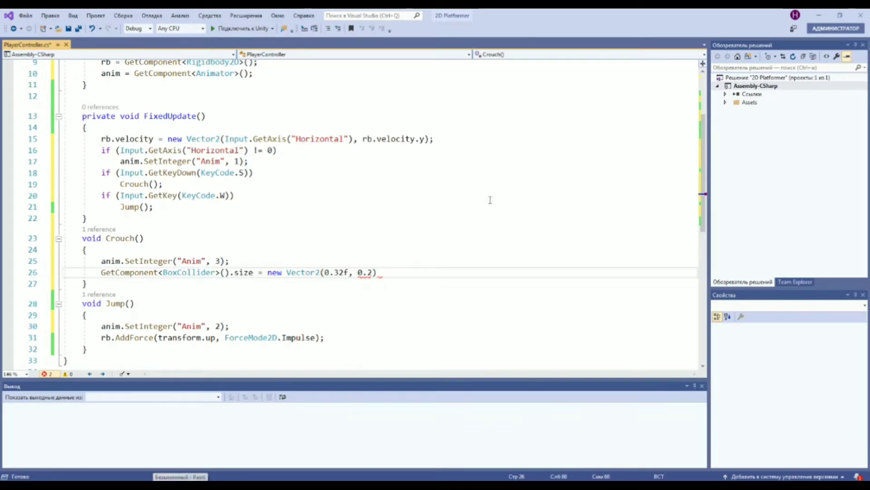
type("f);")
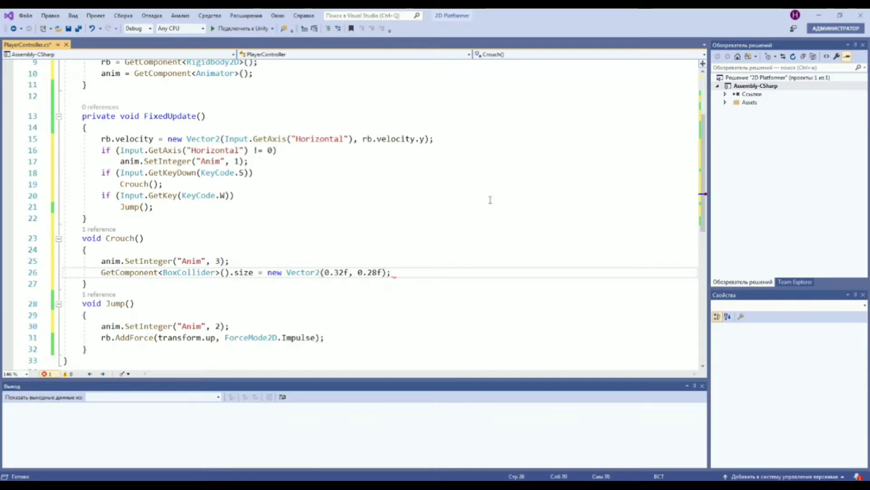
key("Return")
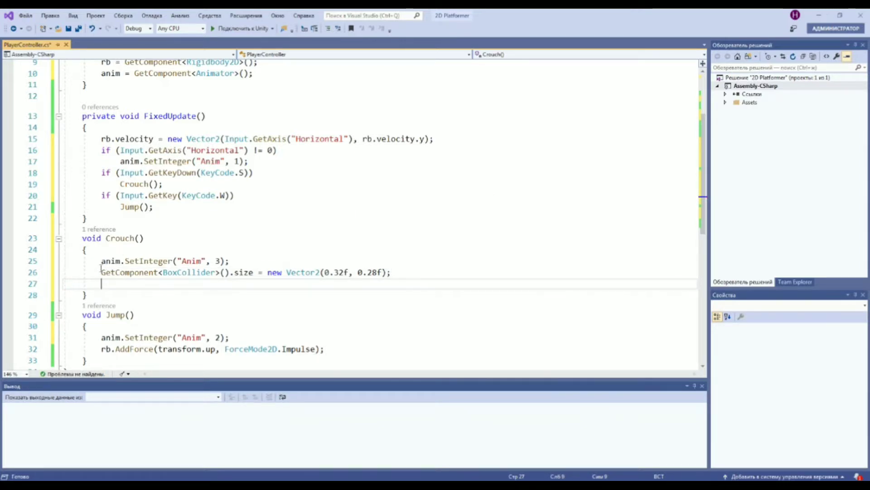
- Duplicate the size statement onto the next line, line 27
mouse_move(100, 272)
left_mouse_down()
mouse_move(392, 272)
mouse_move(238, 287)
left_mouse_up()
left_click(204, 289)
key("ctrl+v")
- Turn the duplicated line into contactOffset = new Vector2 with X offset -0.03f
key("BackSpace")
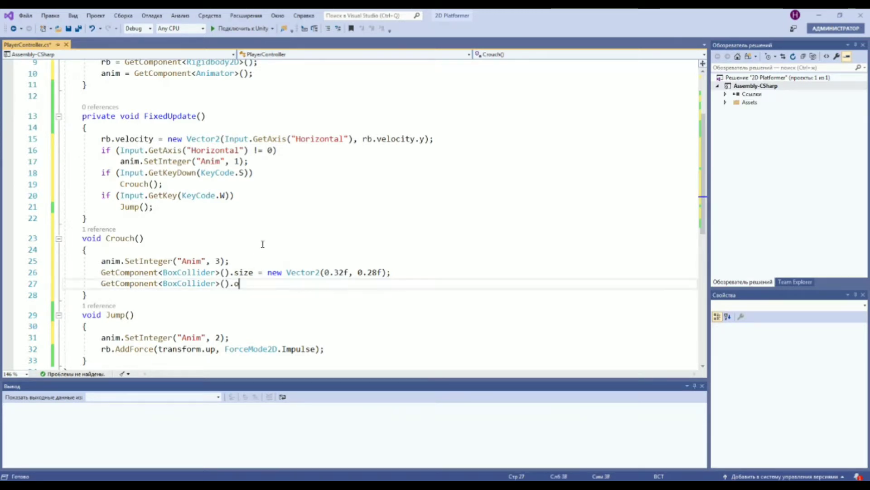
type("of")
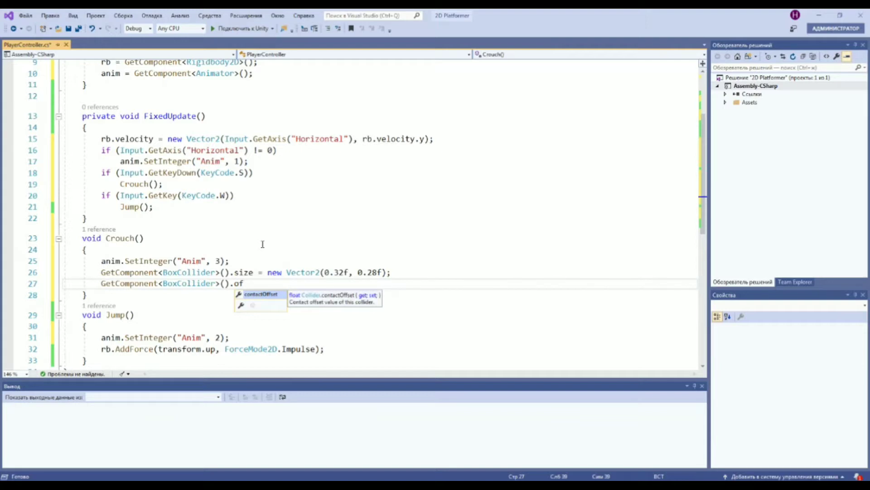
key("Tab")
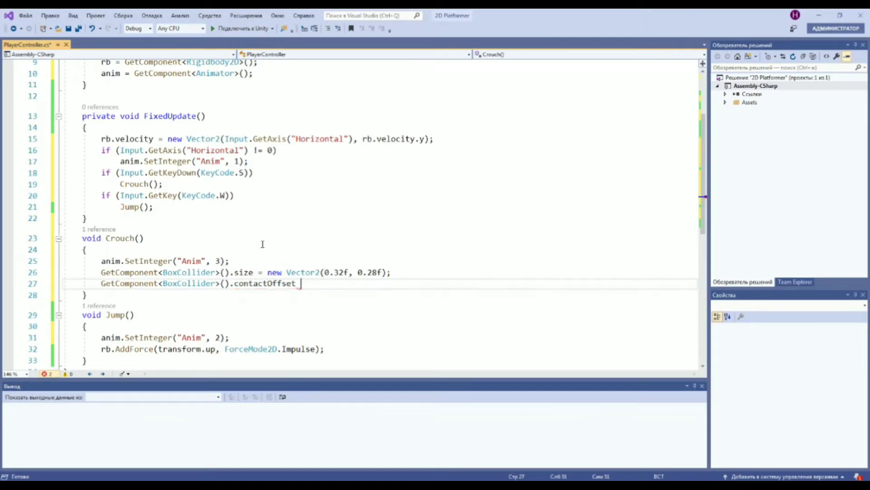
type("= ")
type("new vec")
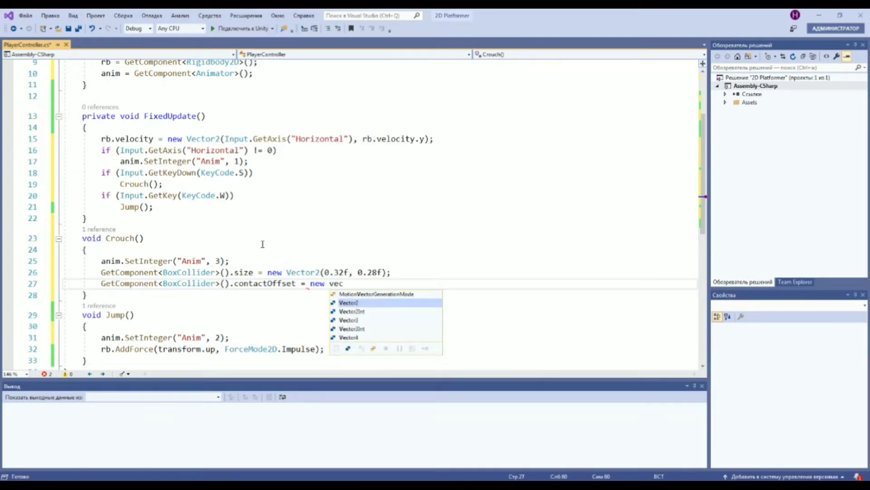
key("Tab")
type("(")
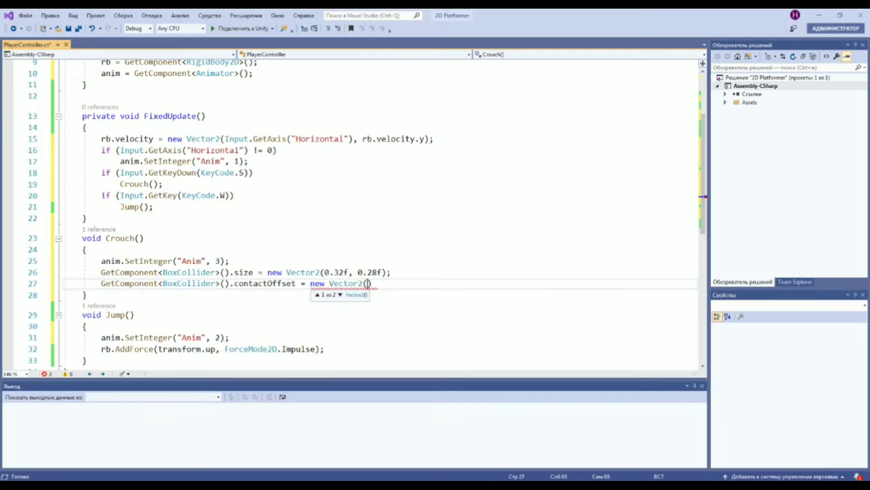
key("alt+Tab")
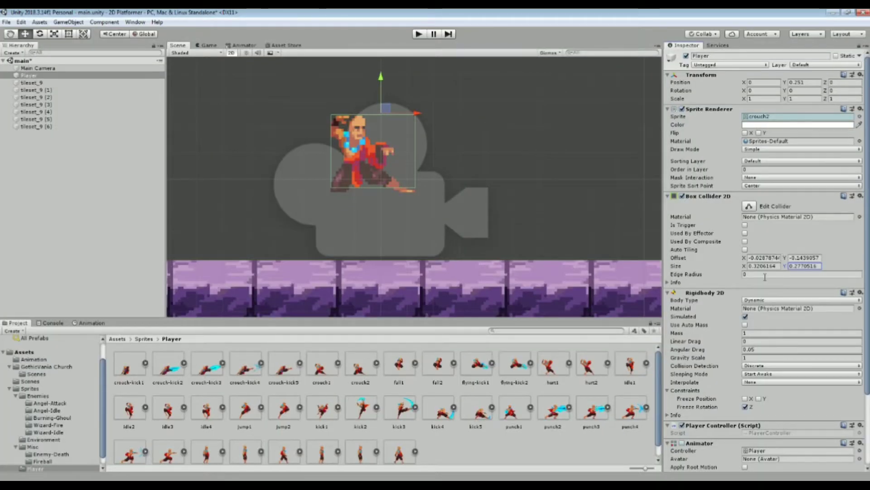
key("alt+Tab")
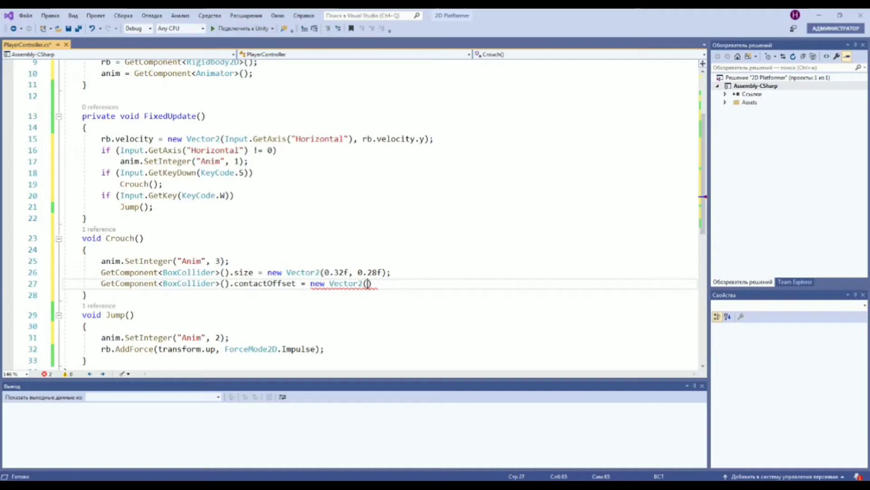
key("ctrl+v")
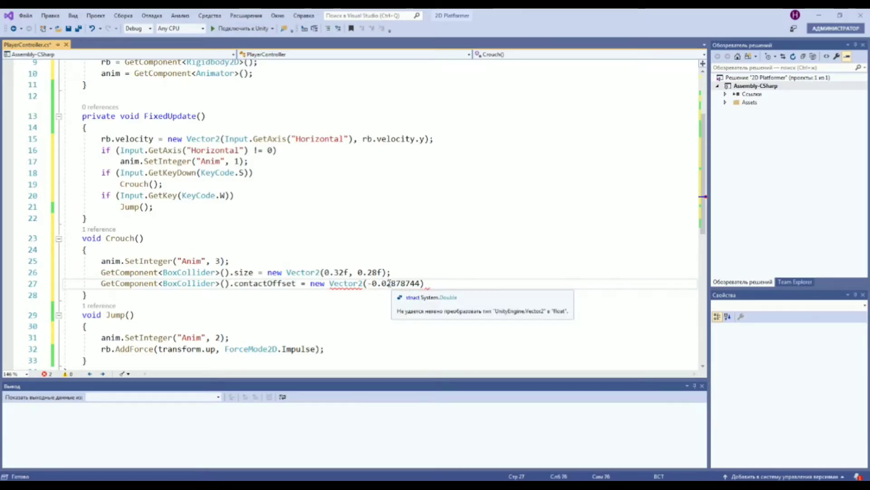
left_click_drag(389, 284, 423, 283)
type("3")
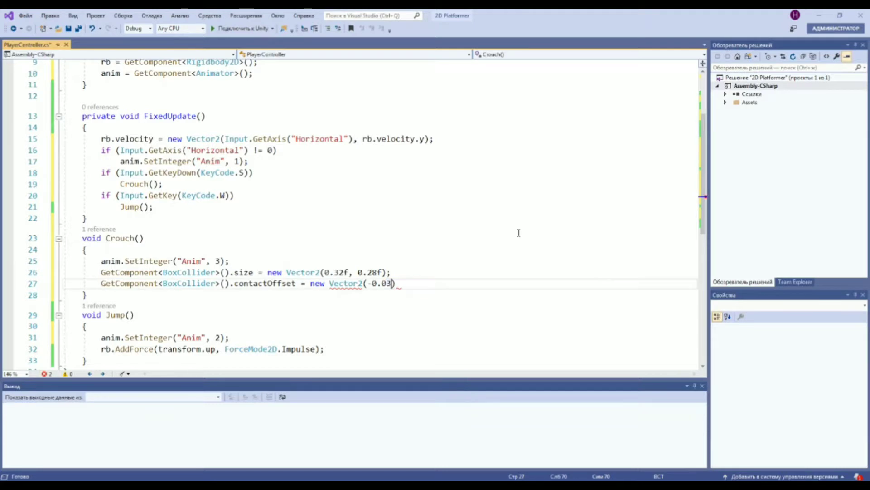
type("f,")
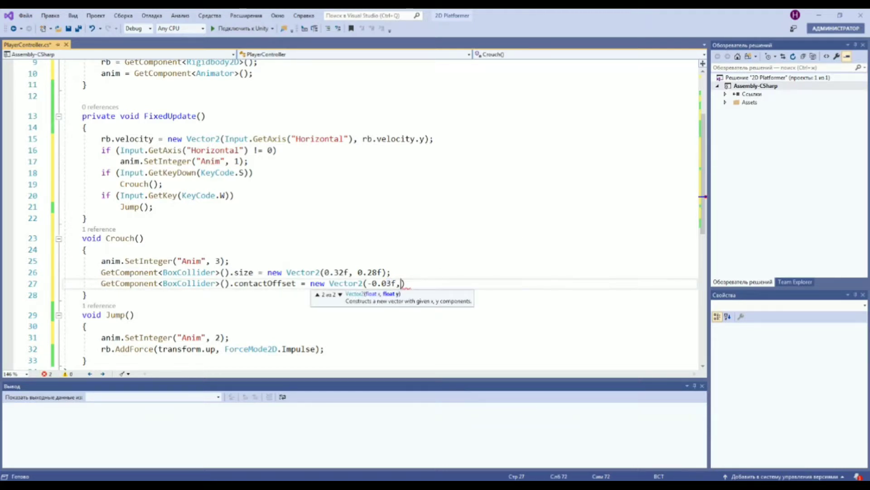
- Complete the contactOffset statement with Y offset -0.14f copied from Unity
key("alt+Tab")
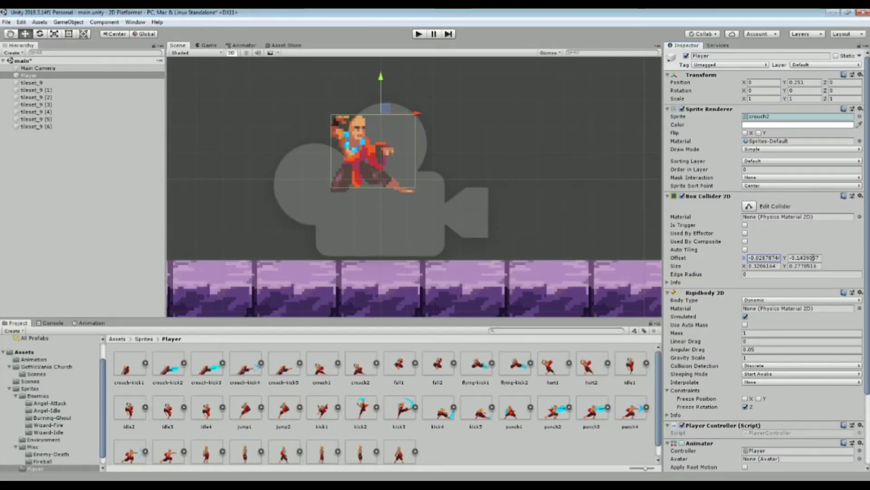
left_click(800, 258)
key("ctrl+c")
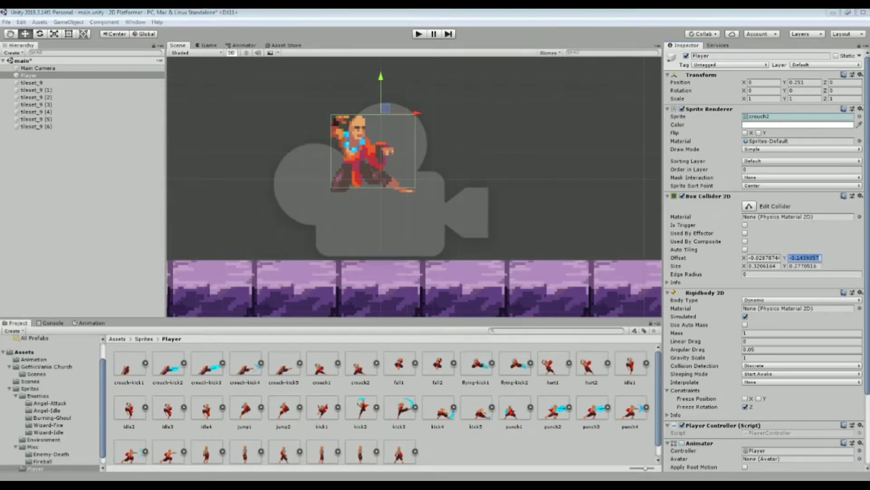
key("alt+Tab")
key("ctrl+v")
key("BackSpace")
key("BackSpace")
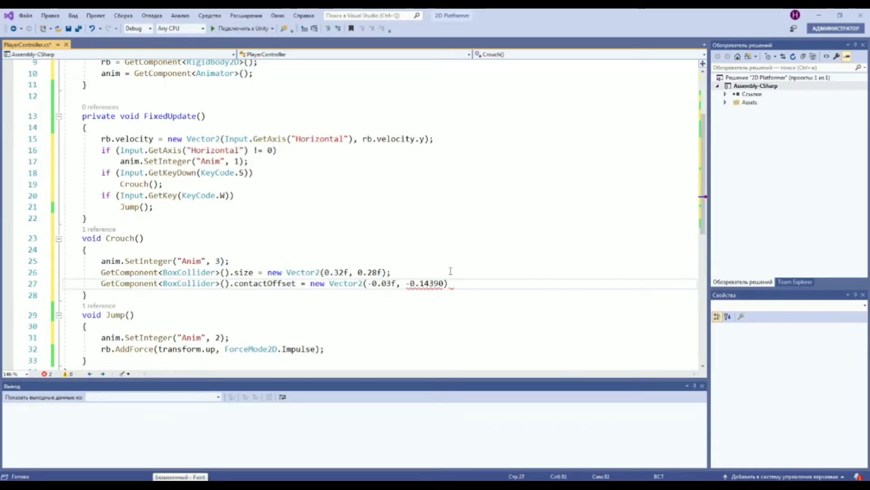
key("BackSpace")
type("f")
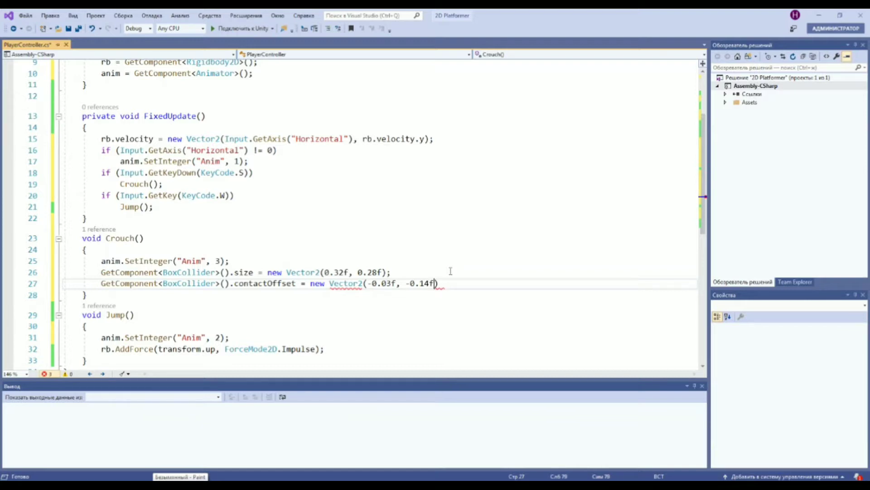
type(");")
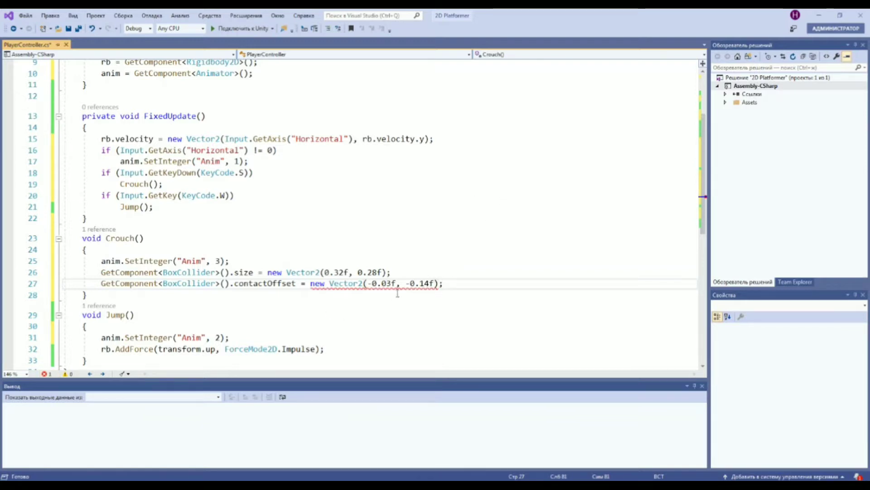
- Delete the erroring contactOffset line from Crouch()
mouse_move(337, 285)
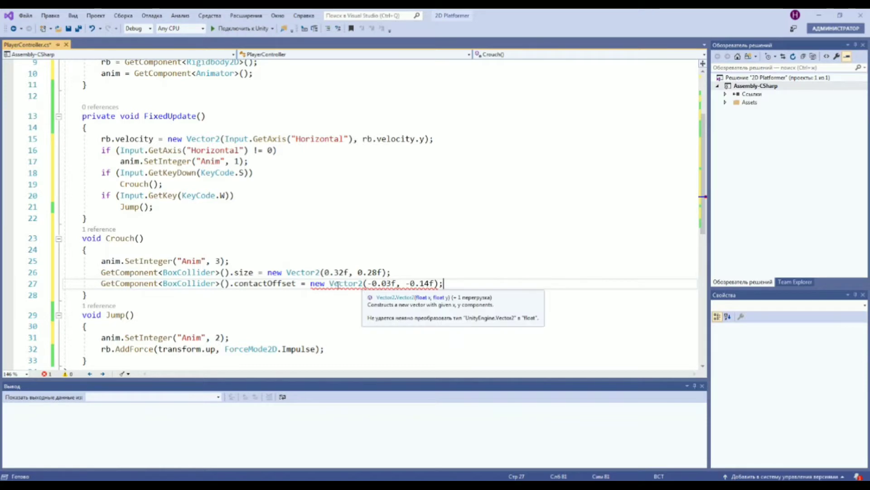
mouse_move(265, 284)
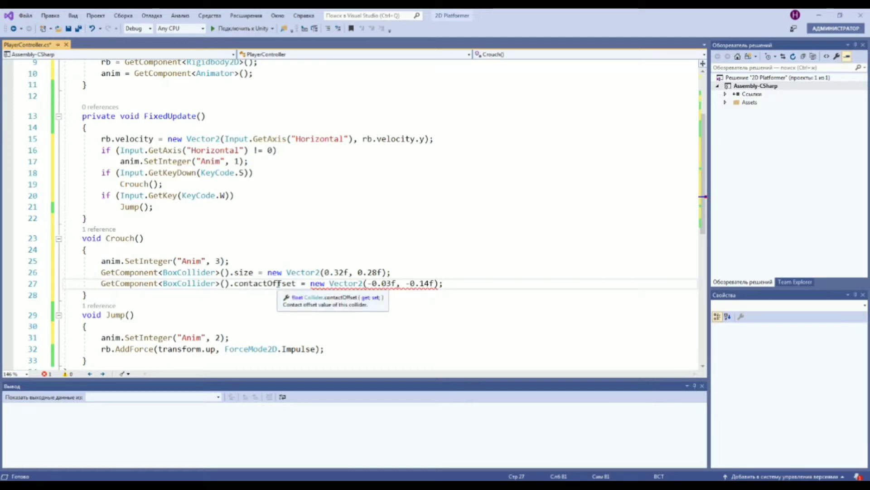
mouse_move(367, 284)
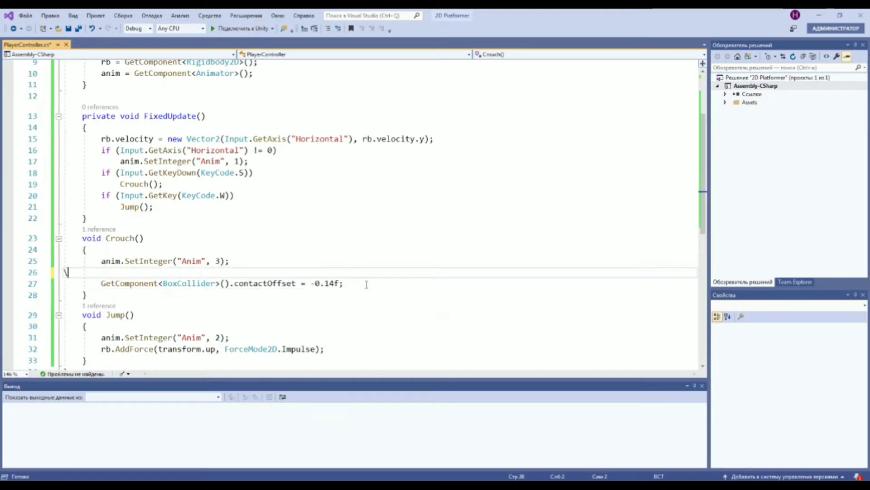
left_click(366, 285, "shift")
key("BackSpace")
key("BackSpace")
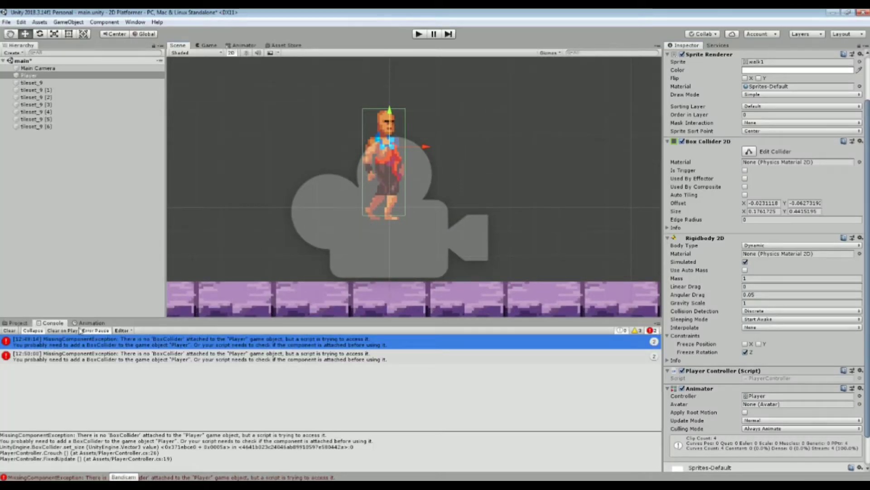
- Clear the Console and show the Player sprite assets in the Project tab
left_click(9, 331)
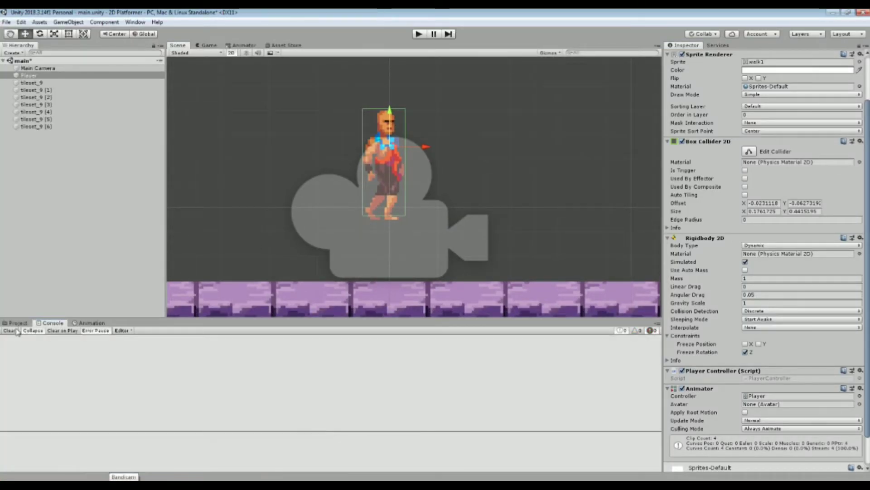
left_click(18, 322)
scroll(722, 322, "down", 3)
- Add a Capsule Collider 2D to the Player
left_click(760, 459)
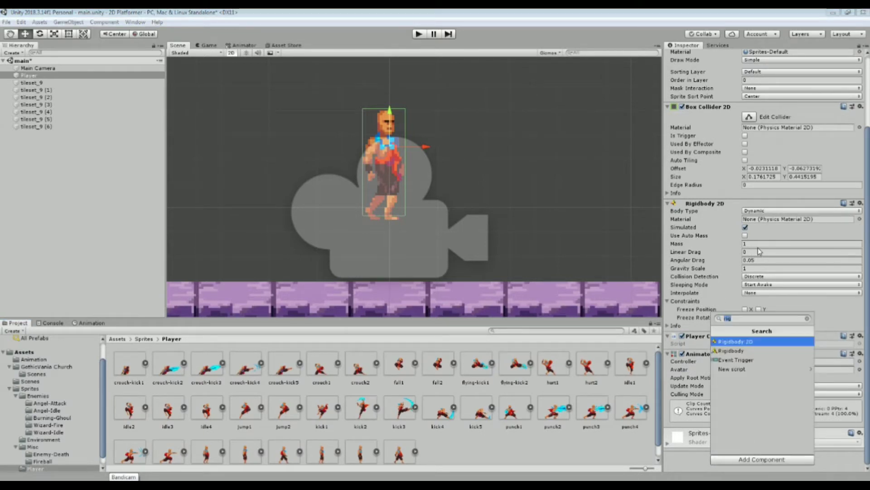
type("b")
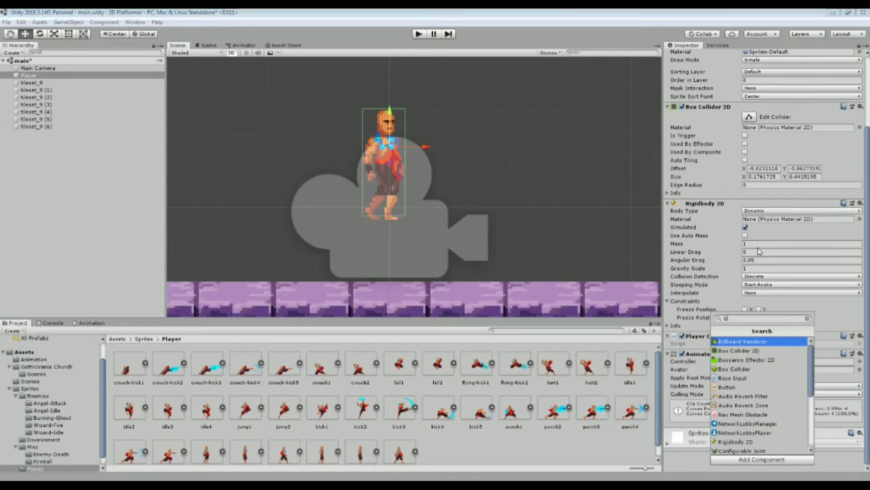
key("BackSpace")
type("c")
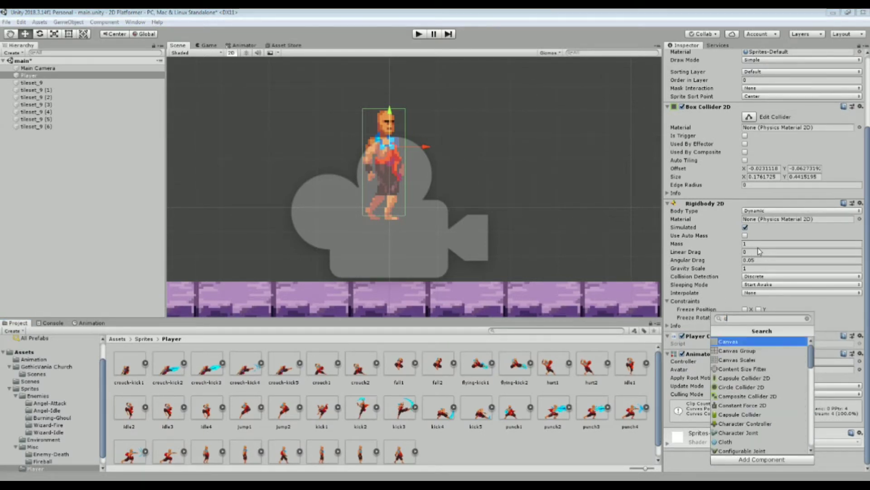
type("a")
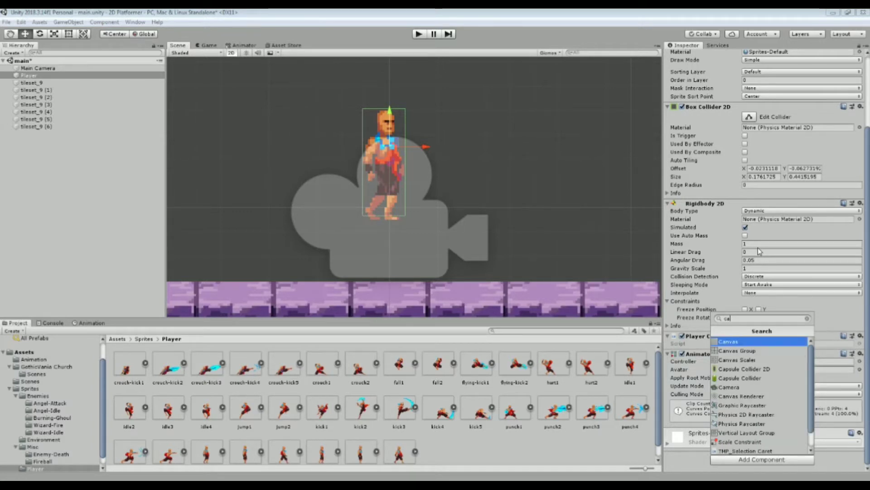
key("Down")
key("Down")
key("Down")
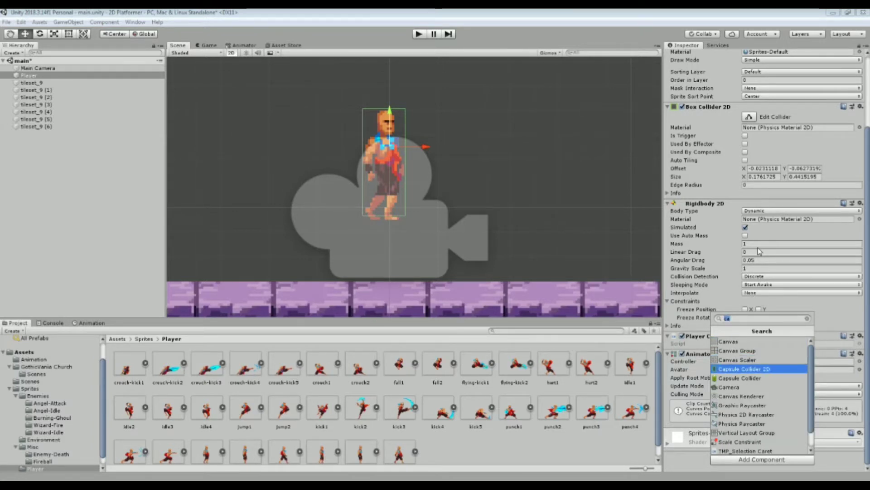
key("Return")
key("f")
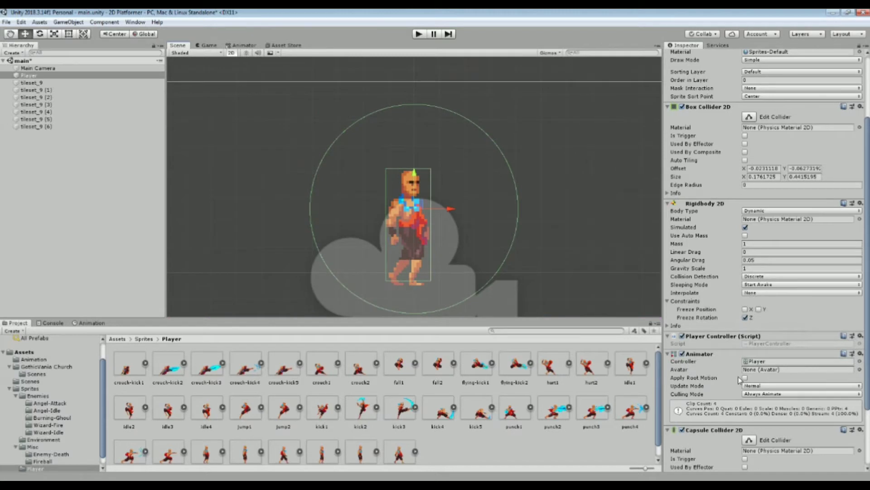
scroll(739, 380, "down", 3)
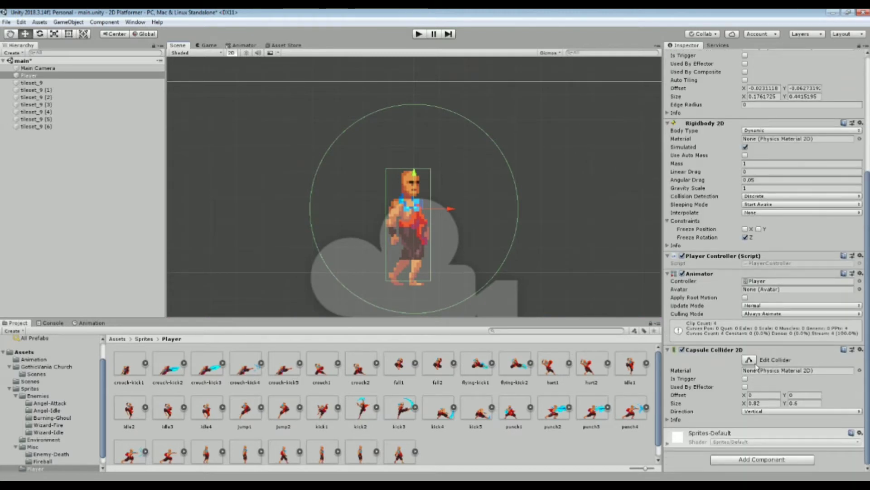
- Reshape the capsule collider with Edit Collider, narrowing, shortening and then enlarging it
left_click(749, 361)
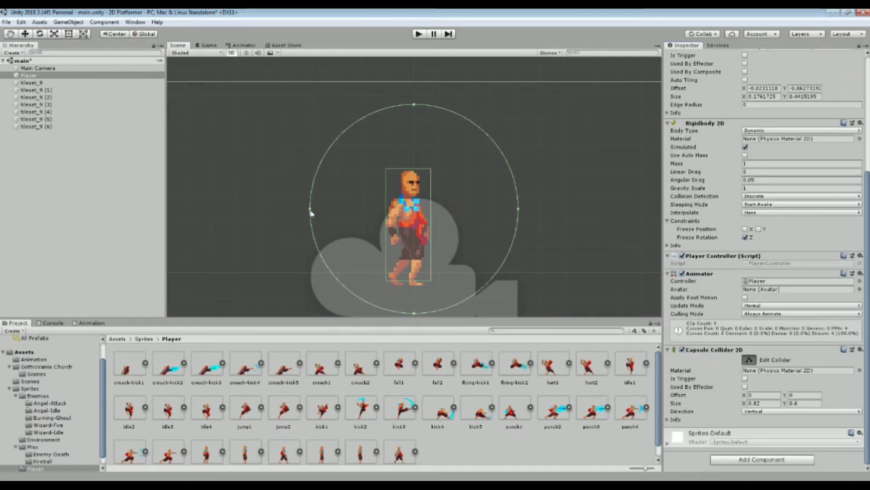
left_click_drag(310, 212, 384, 210)
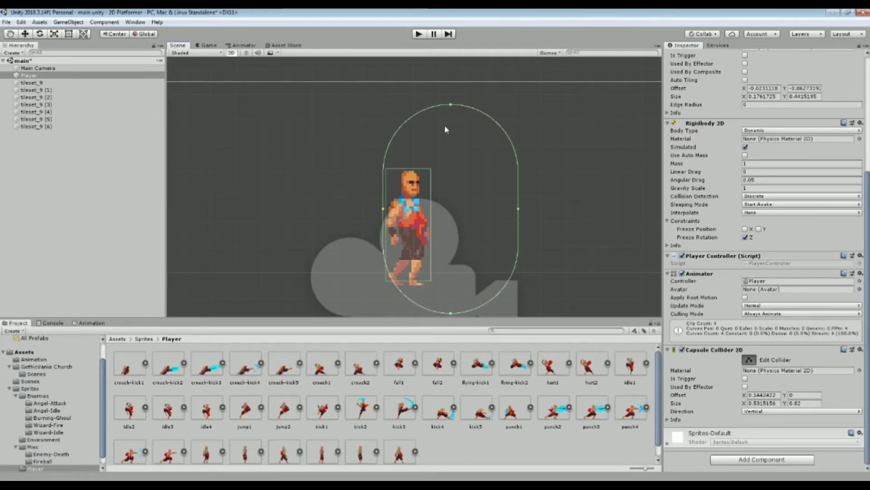
key("f")
left_click_drag(447, 86, 447, 136)
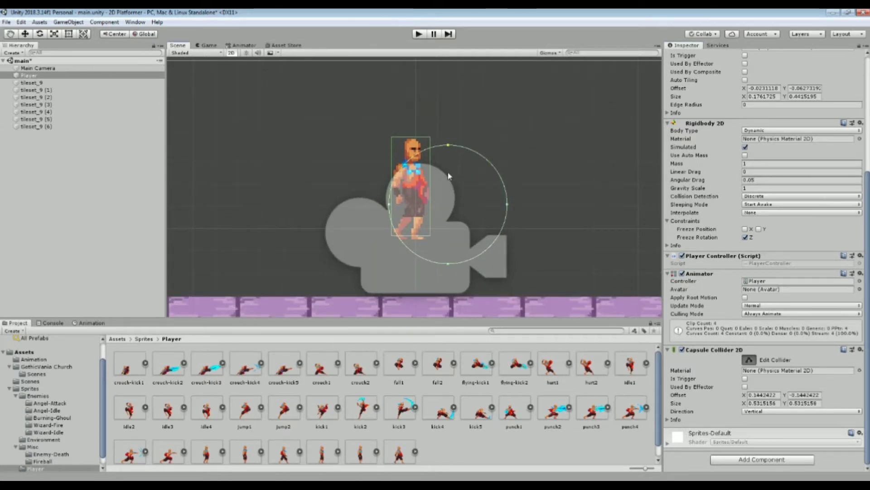
left_click(452, 240)
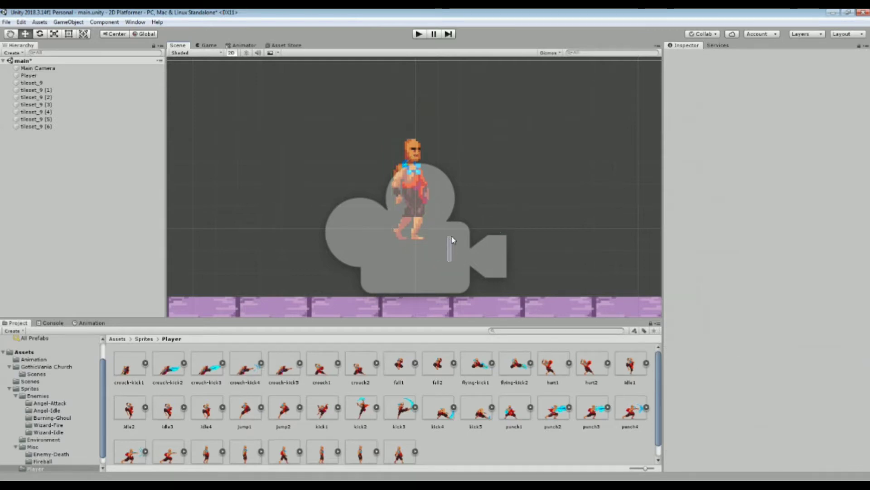
left_click(399, 174)
left_click(412, 151)
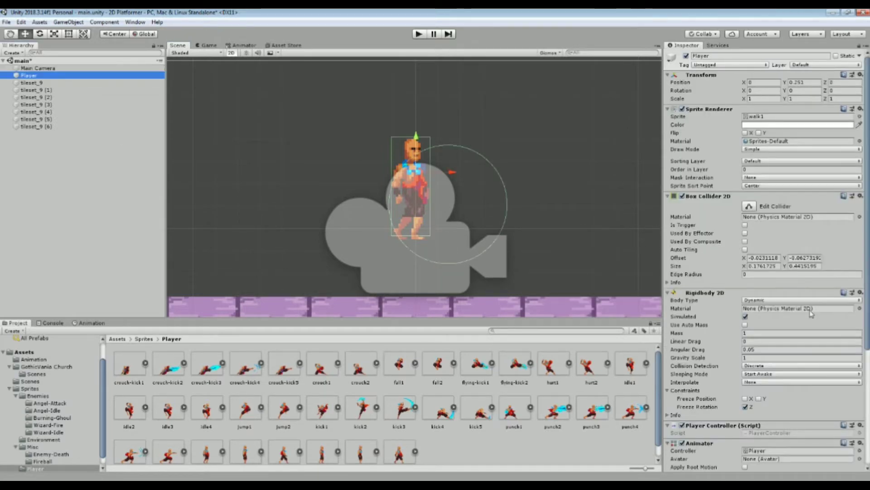
scroll(810, 314, "down", 5)
left_click(749, 360)
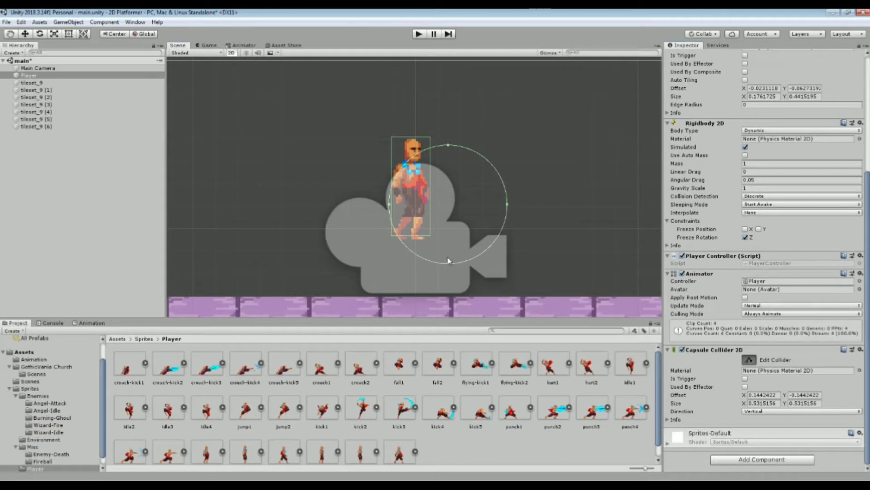
left_click_drag(507, 204, 588, 204)
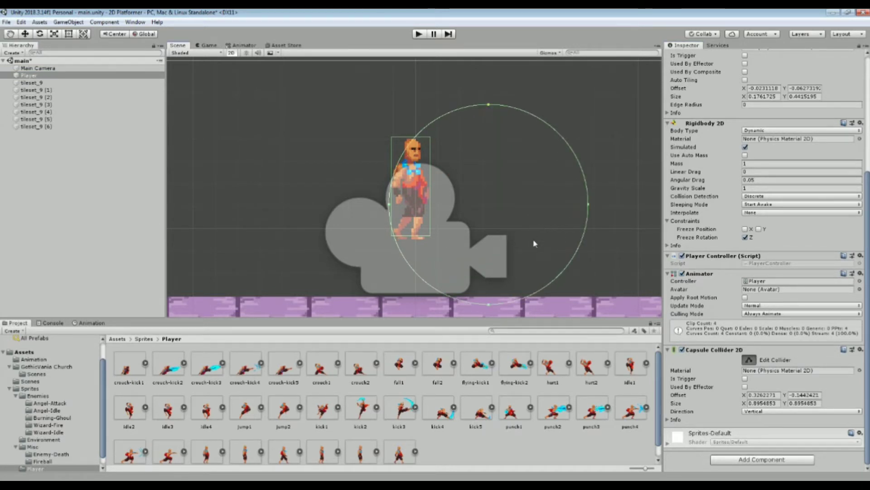
scroll(534, 243, "down", 2)
scroll(509, 189, "up", 3)
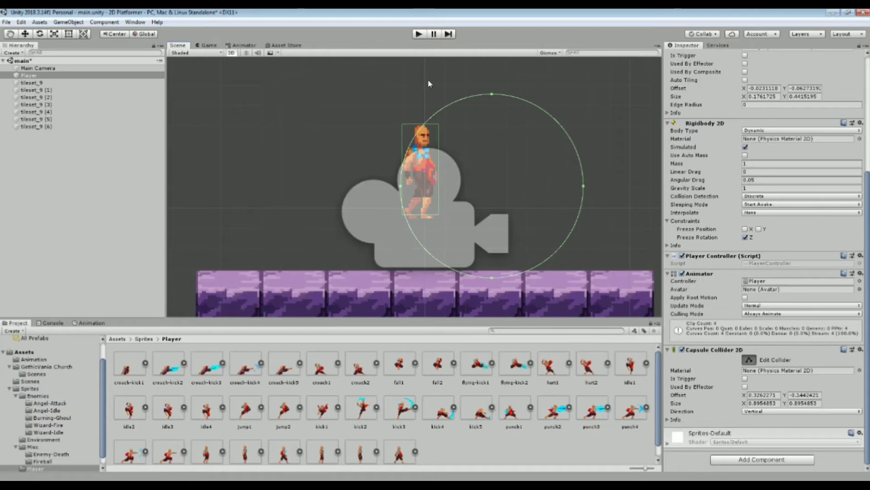
- Remove the Capsule Collider 2D from the Player, leaving only the box collider
left_click(858, 350)
left_click(809, 373)
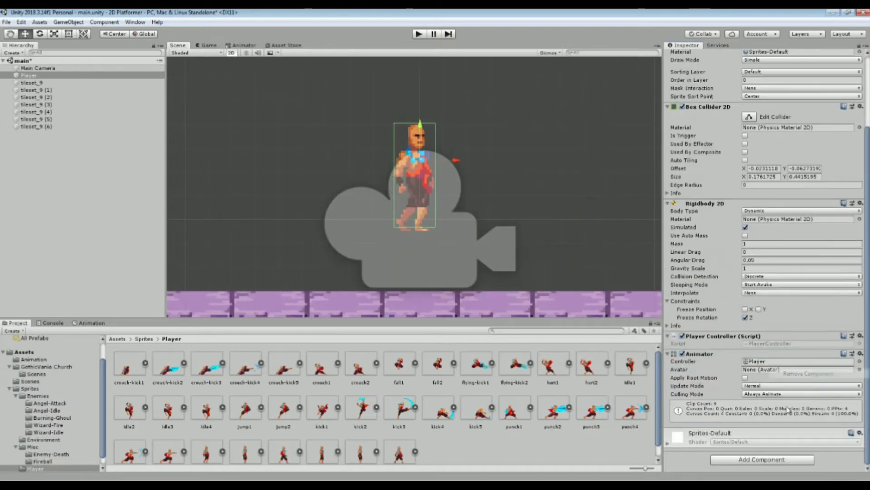
left_click(771, 459)
left_click(762, 363)
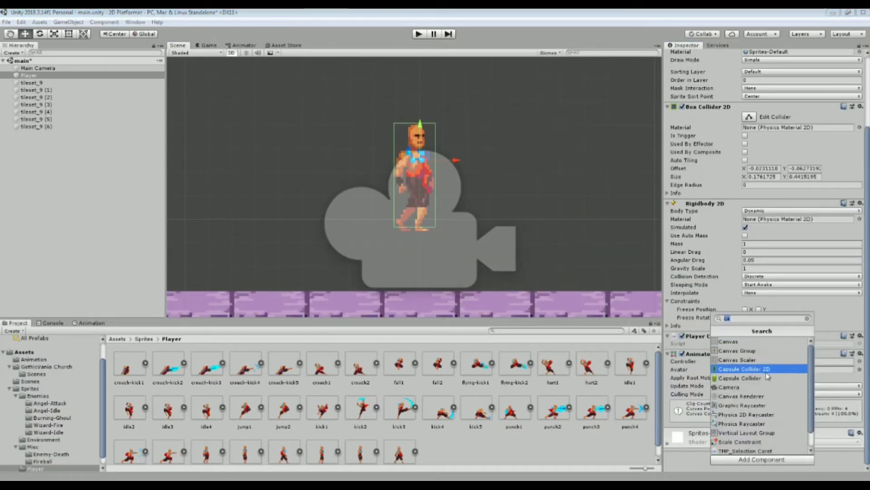
left_click(520, 159)
middle_click_drag(328, 313, 343, 275)
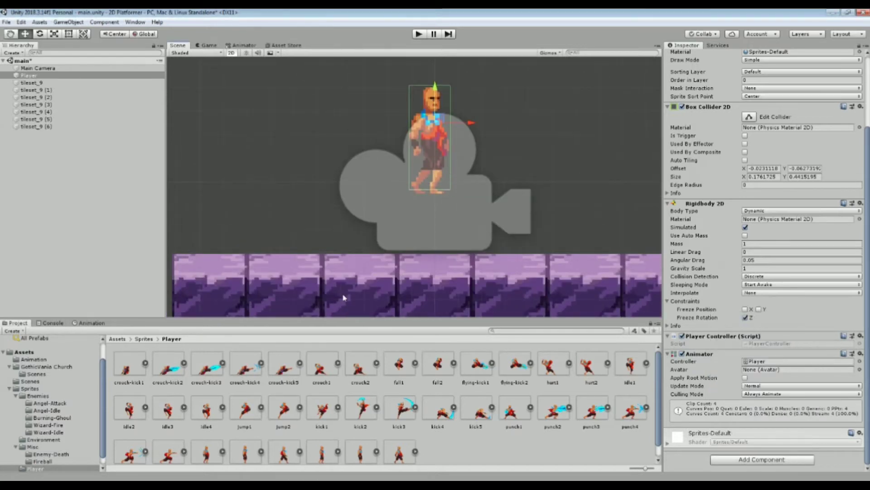
scroll(598, 187, "up", 2)
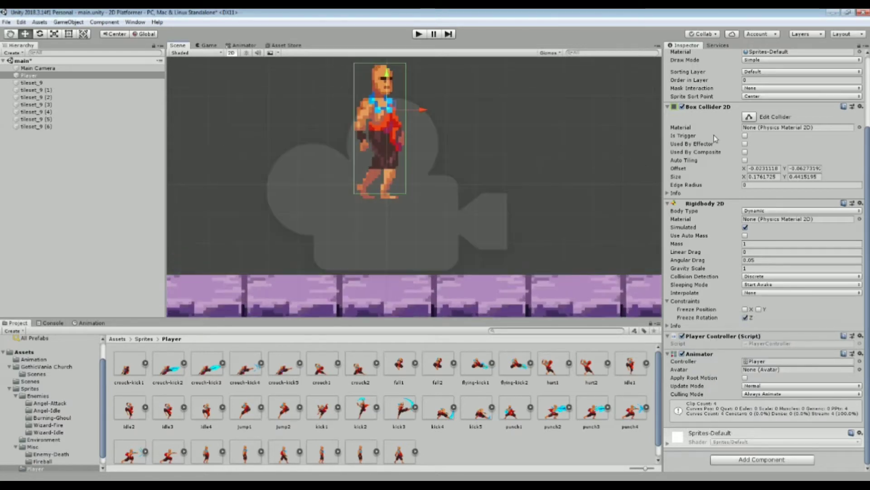
scroll(714, 134, "up", 4)
scroll(435, 163, "down", 1)
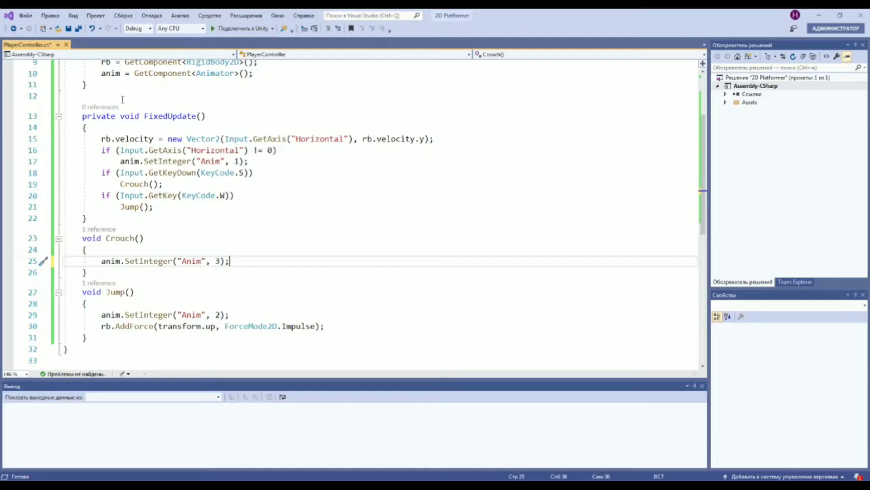
- Declare 'public BoxCollider2D boxCollider1;' below the anim field
scroll(146, 136, "up", 5)
left_click(148, 130)
key("Return")
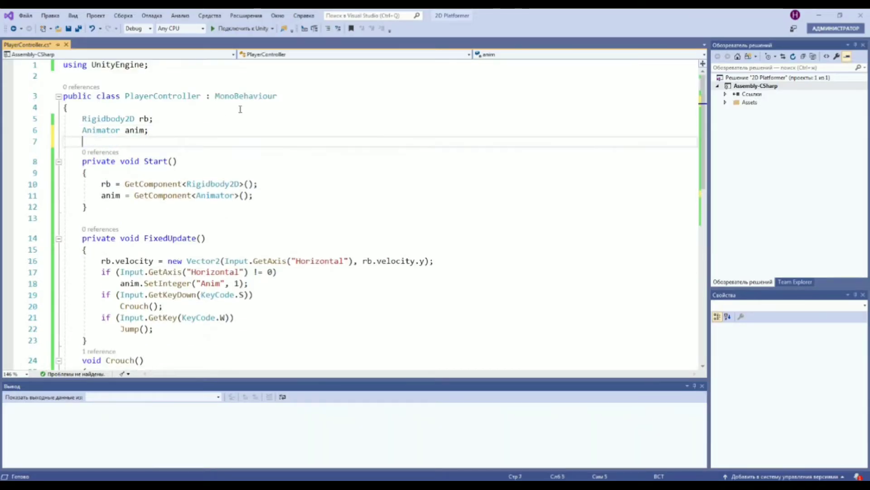
type("public bo")
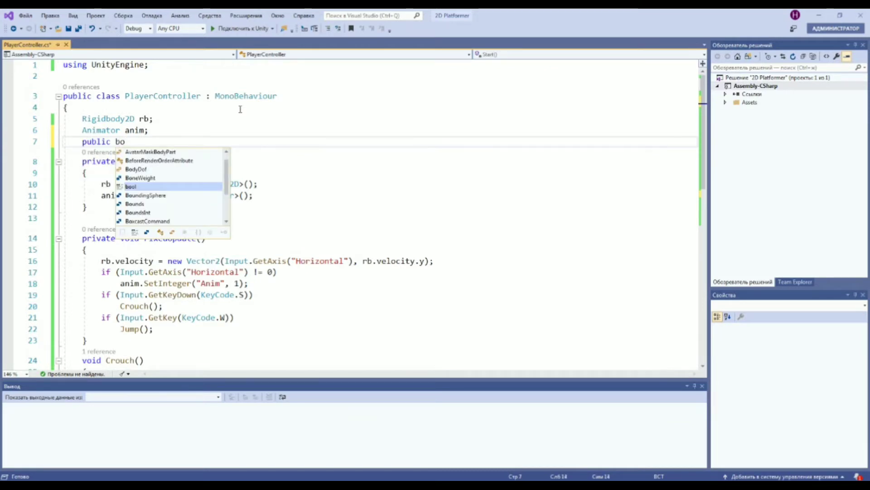
type("x")
key("Down")
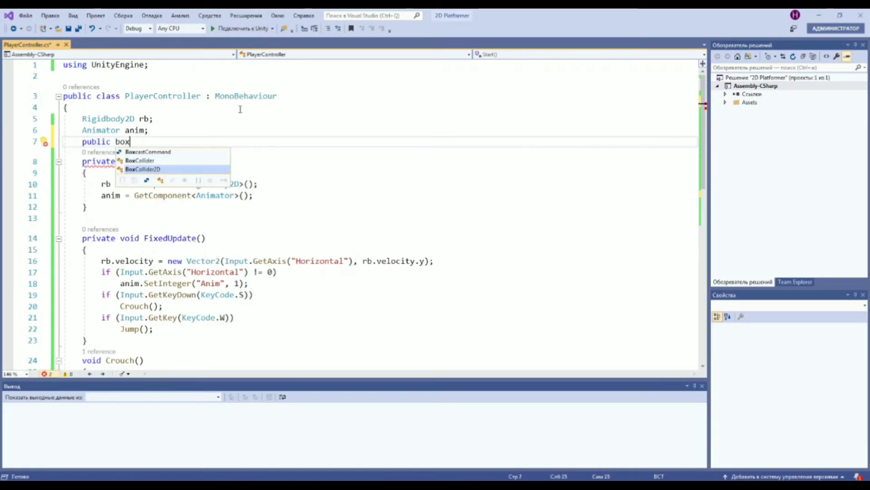
key("space")
key("Down")
key("Up")
key("Up")
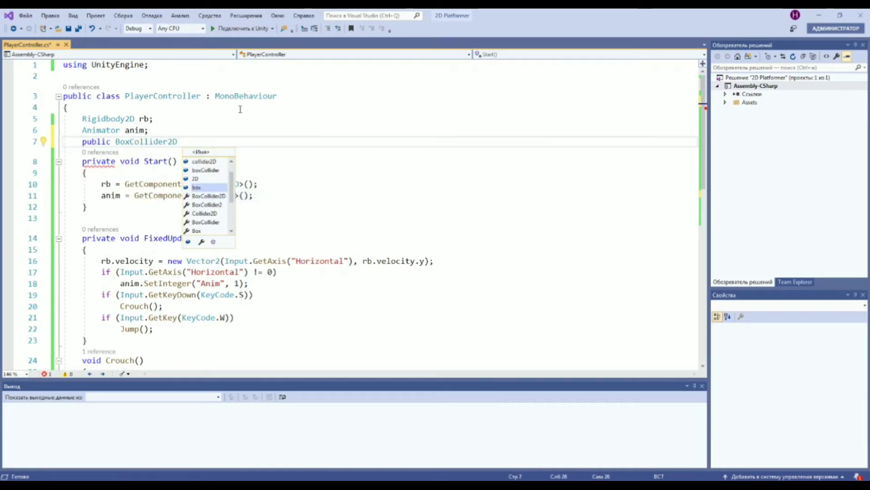
key("Up")
key("Up")
key("Tab")
type("1")
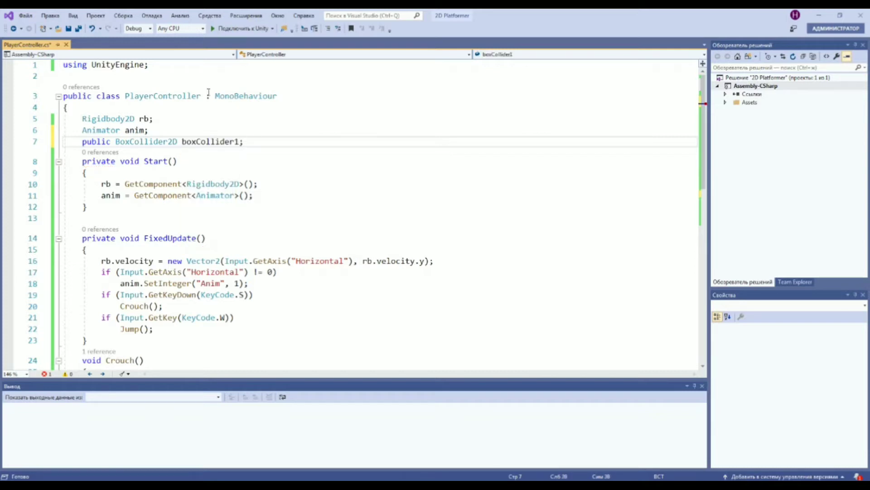
- Duplicate the declaration on the next line for boxCollider2
left_click_drag(76, 145, 245, 142)
key("ctrl+c")
left_click(255, 142)
key("Return")
key("ctrl+v")
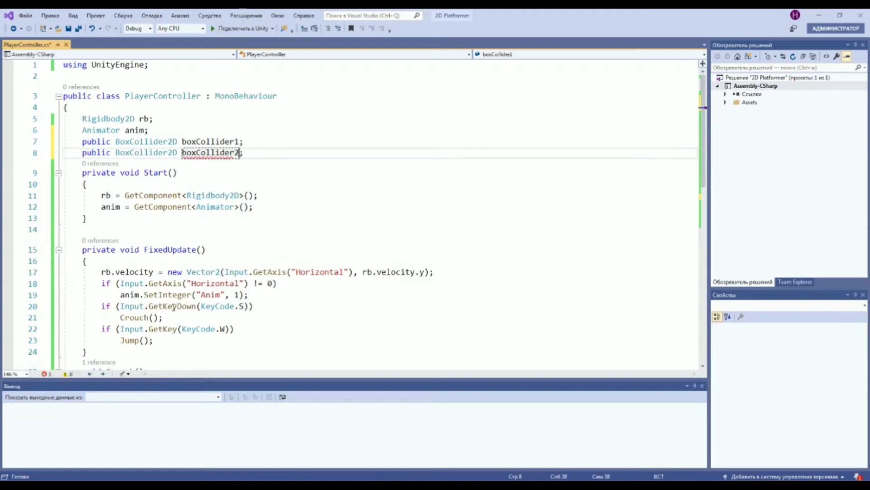
key("alt+Tab")
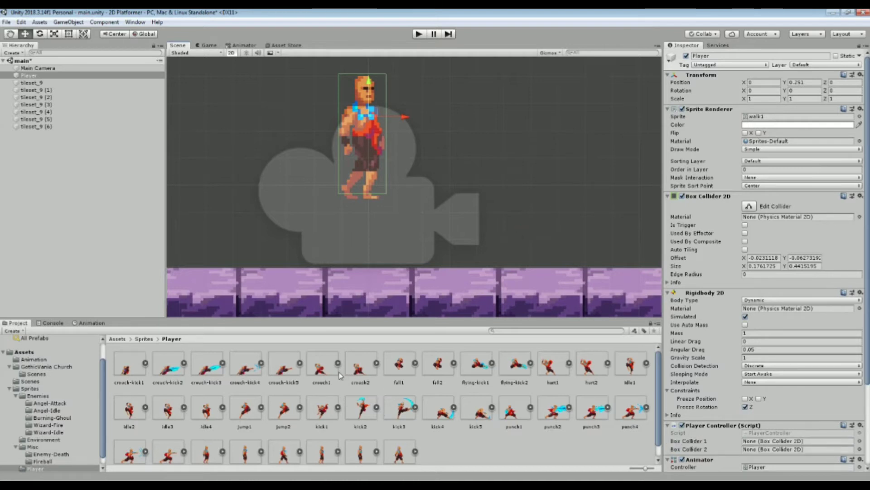
- Drag the crouch1 sprite onto the Player's Sprite Renderer so it appears crouching
left_click(323, 371)
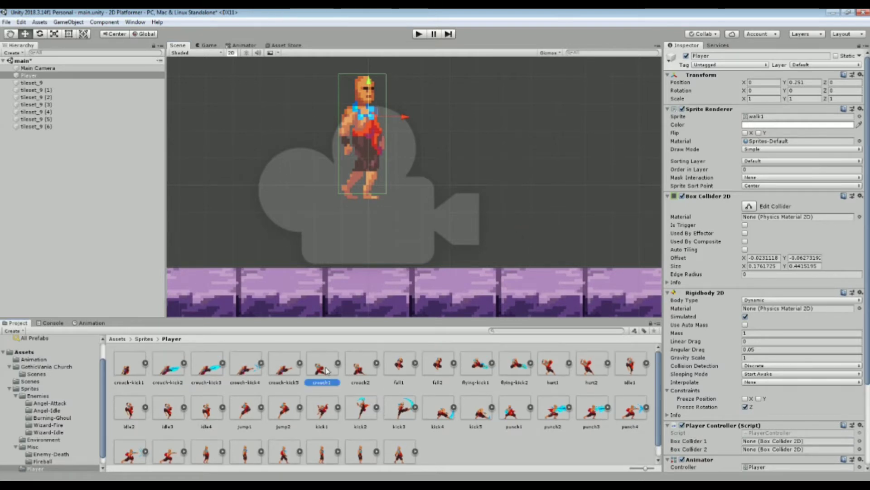
left_click(28, 76)
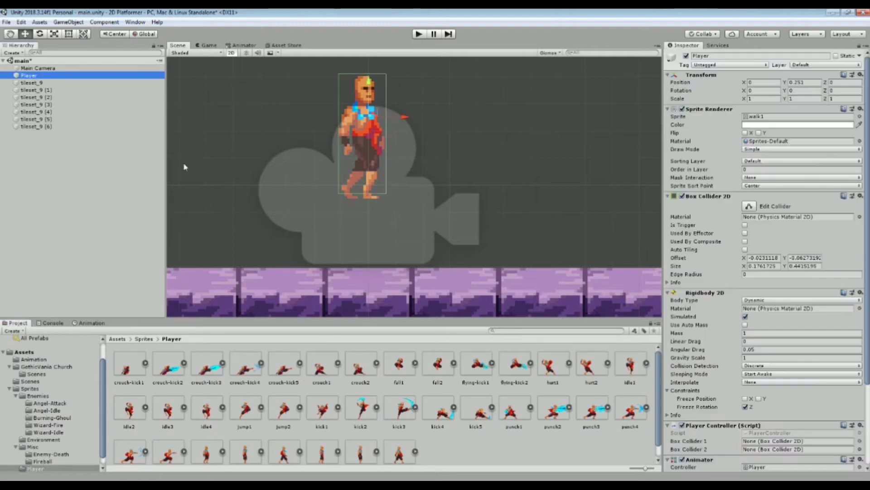
left_click_drag(324, 375, 769, 115)
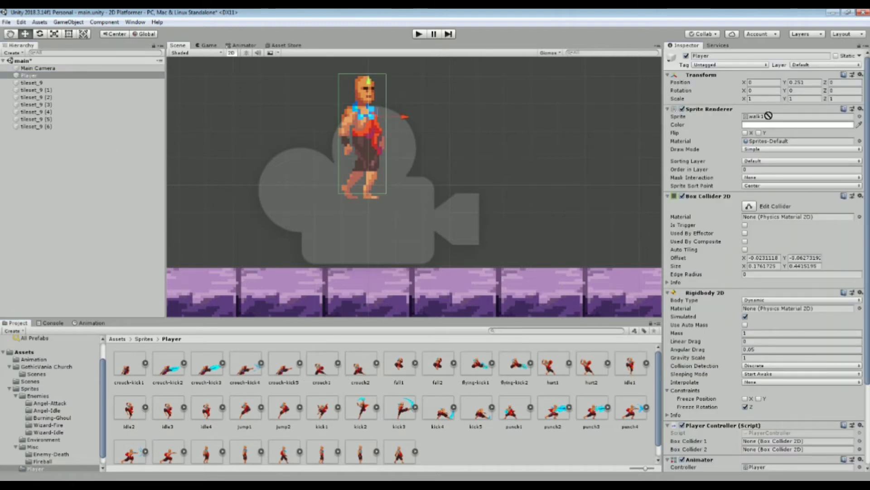
middle_click_drag(523, 110, 552, 95)
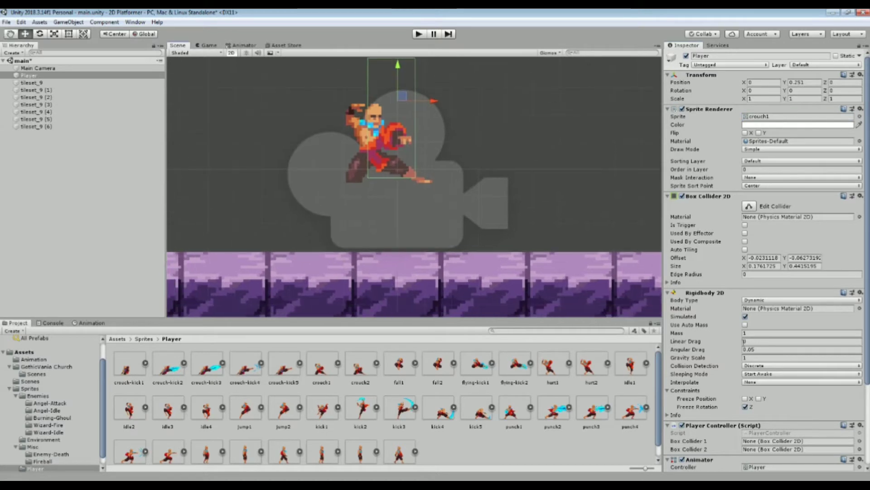
scroll(769, 446, "down", 5)
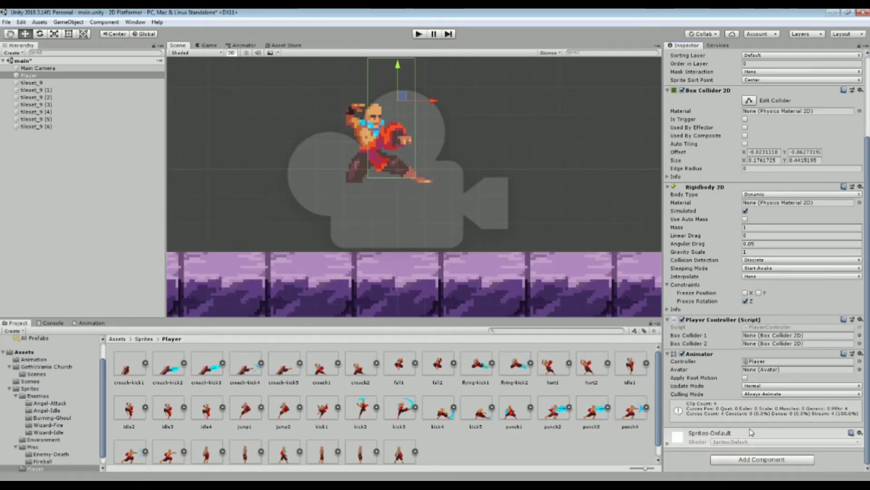
- Add a second Box Collider 2D to the Player and disable the original one
left_click(743, 460)
type("b")
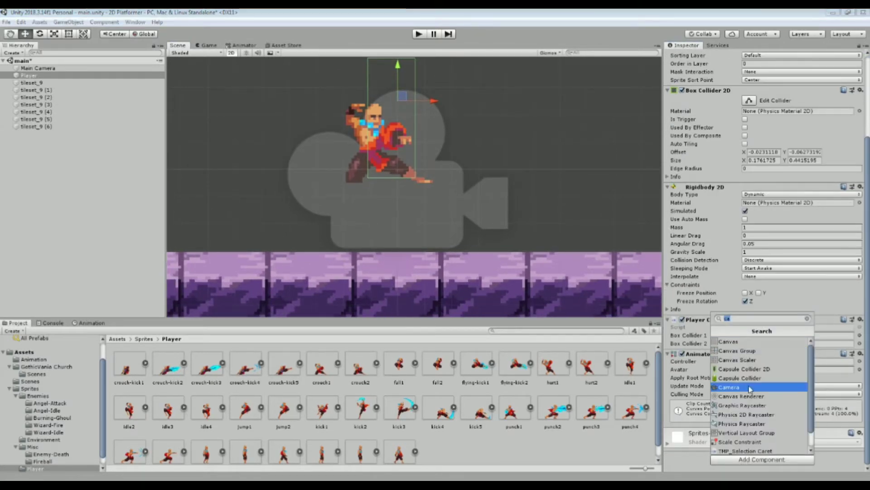
left_click(739, 351)
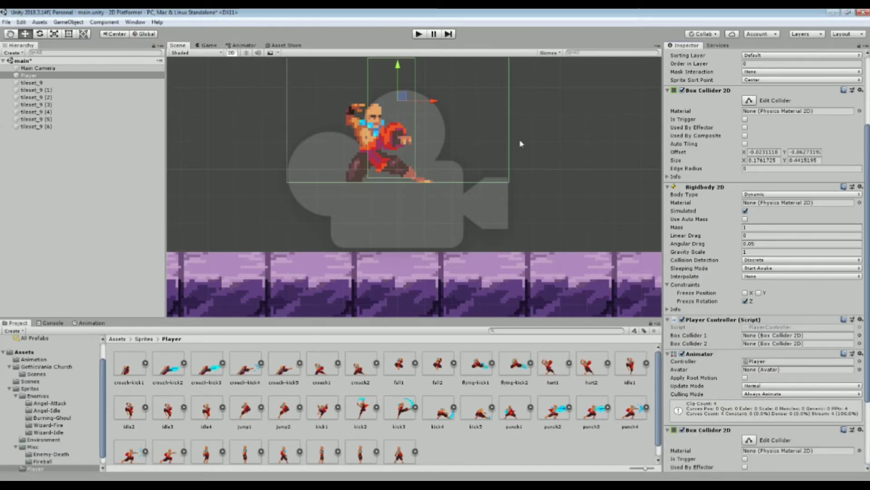
key("f")
scroll(695, 144, "up", 5)
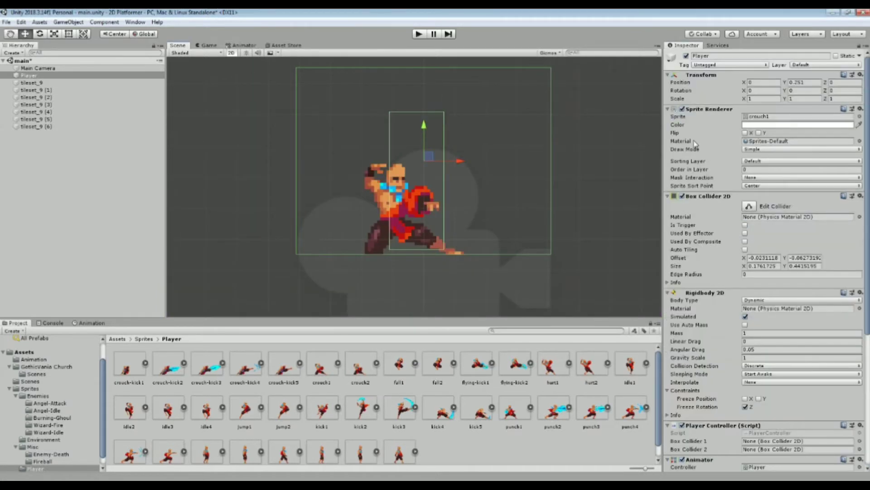
left_click(682, 196)
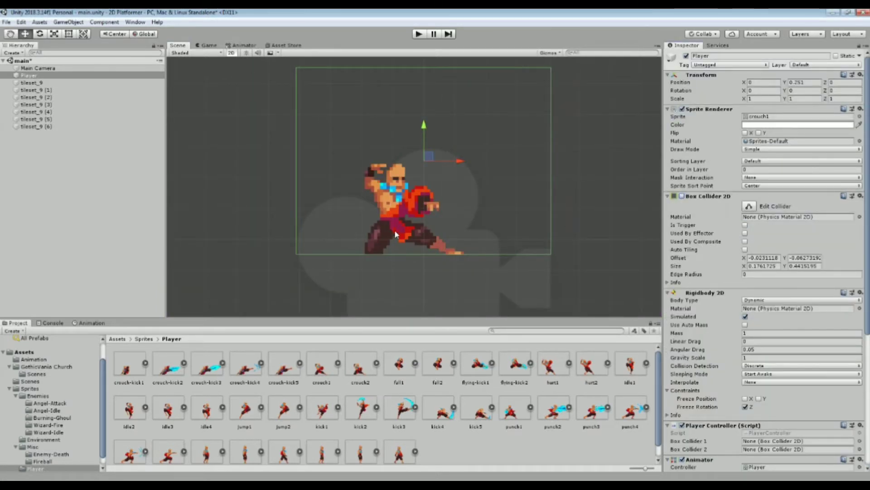
- Pull the new collider's left, right and top edges in to fit the crouching sprite
left_click(750, 206)
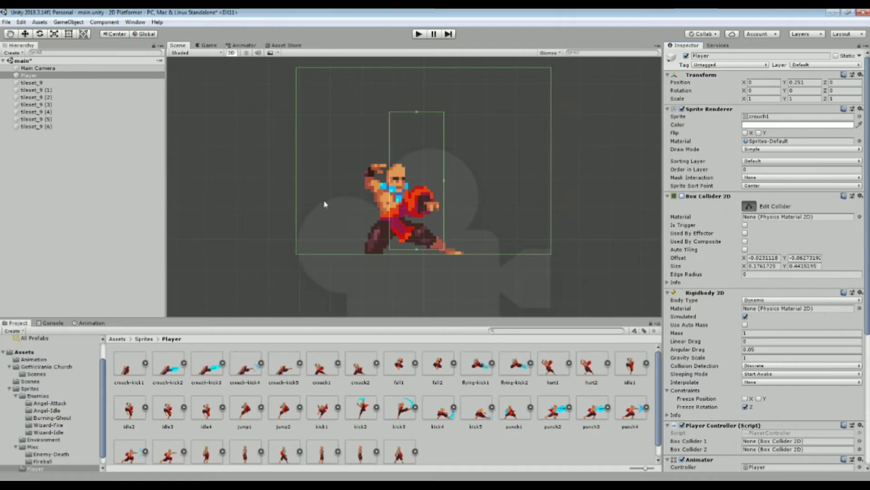
scroll(761, 377, "down", 3)
scroll(761, 377, "down", 2)
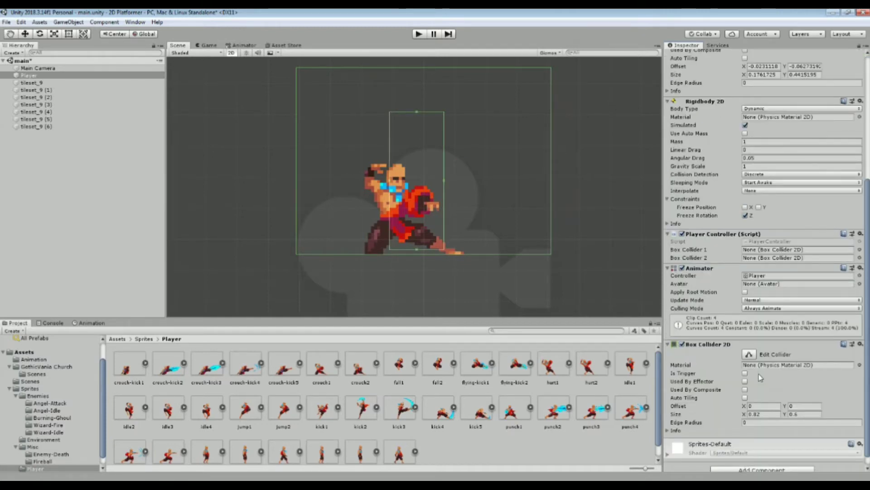
left_click(748, 354)
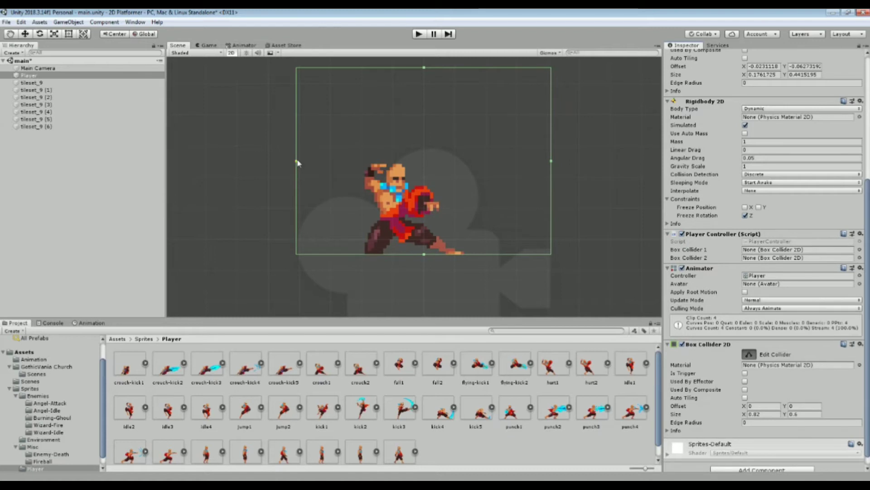
left_click_drag(296, 161, 365, 168)
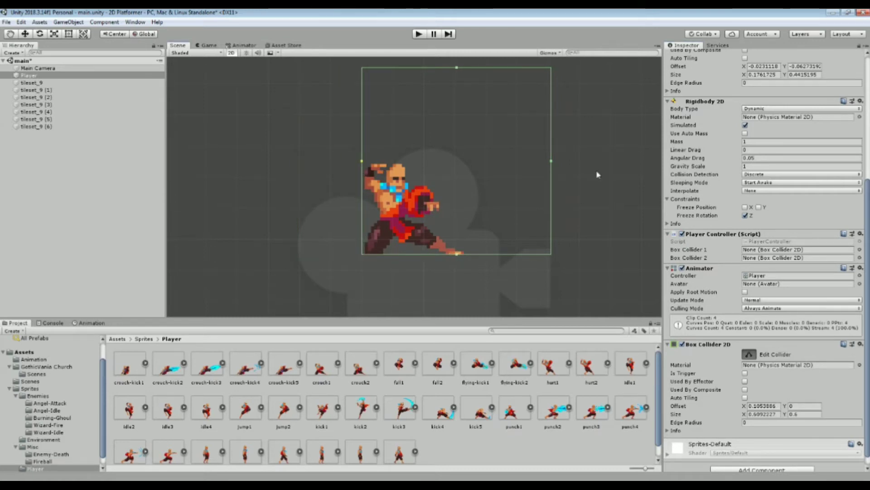
left_click_drag(553, 160, 465, 168)
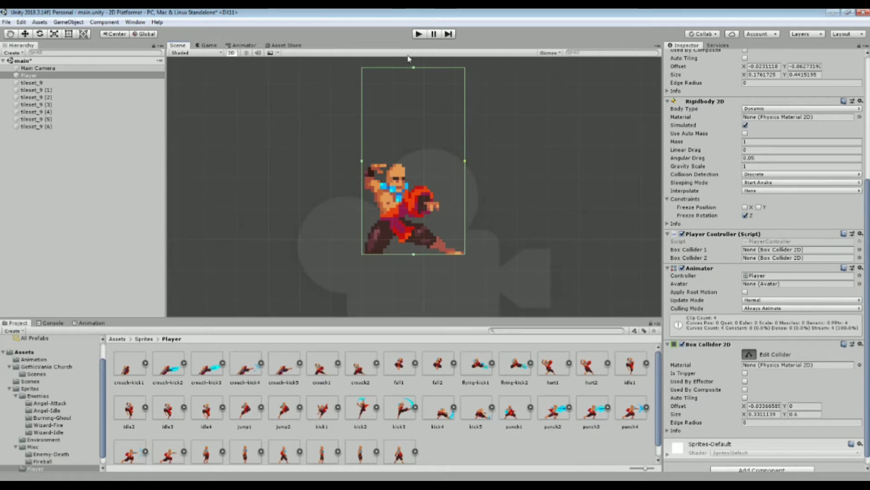
left_click_drag(413, 69, 401, 166)
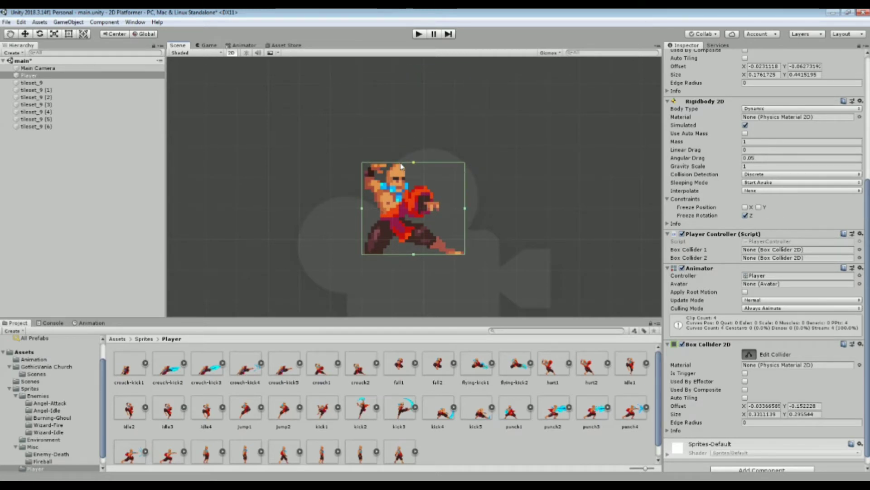
scroll(525, 155, "down", 2)
double_click(38, 68)
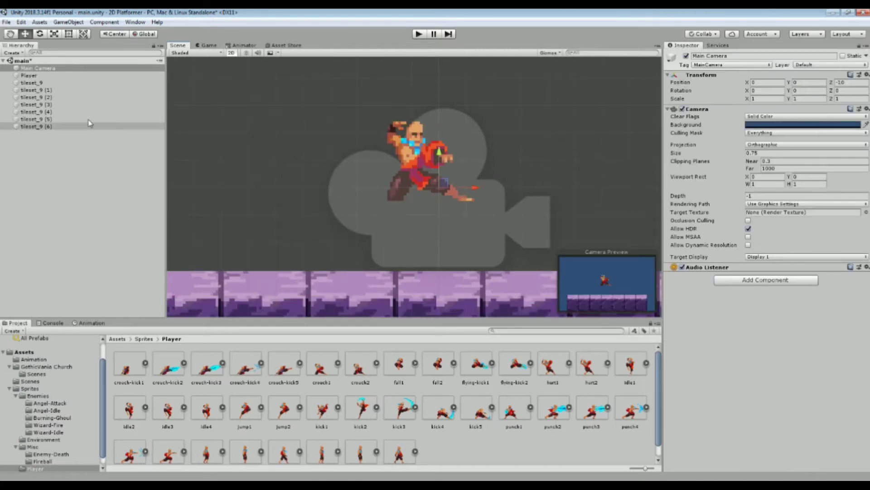
- Drag both Box Collider 2D components into Box Collider 1 and 2, then disable the crouch collider
left_click(91, 76)
scroll(757, 337, "down", 5)
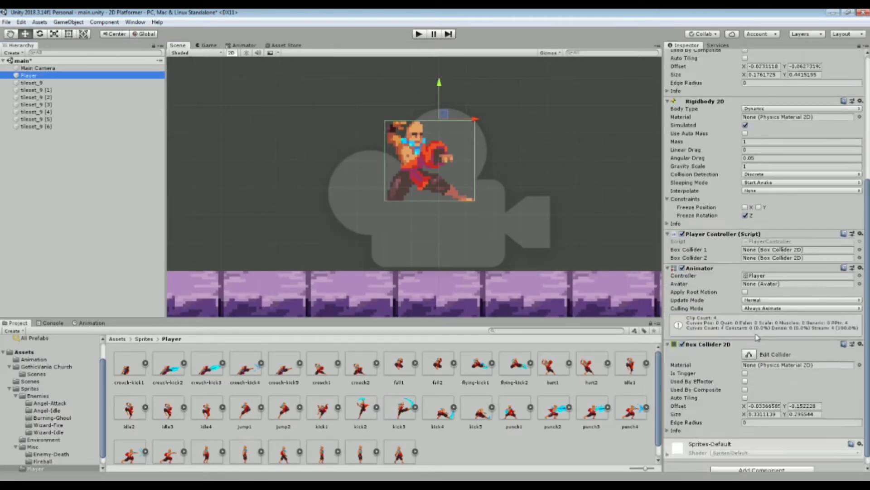
scroll(757, 336, "down", 1)
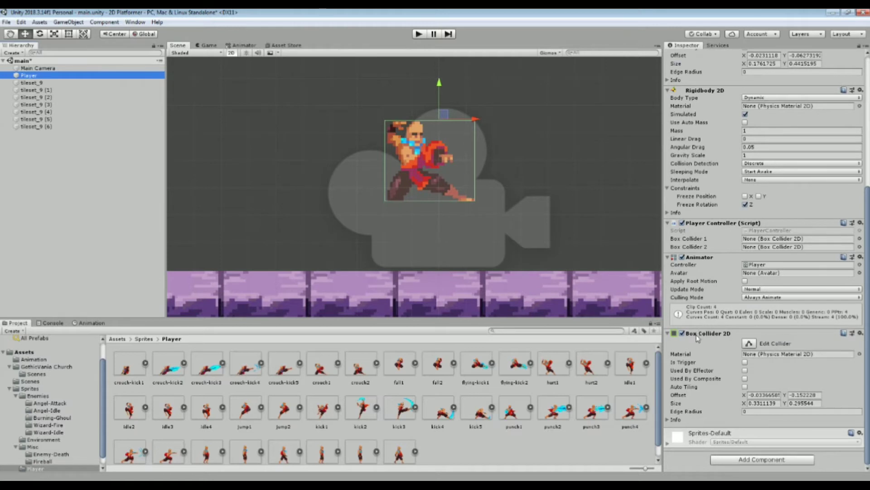
left_click_drag(696, 338, 797, 246)
scroll(721, 134, "up", 10)
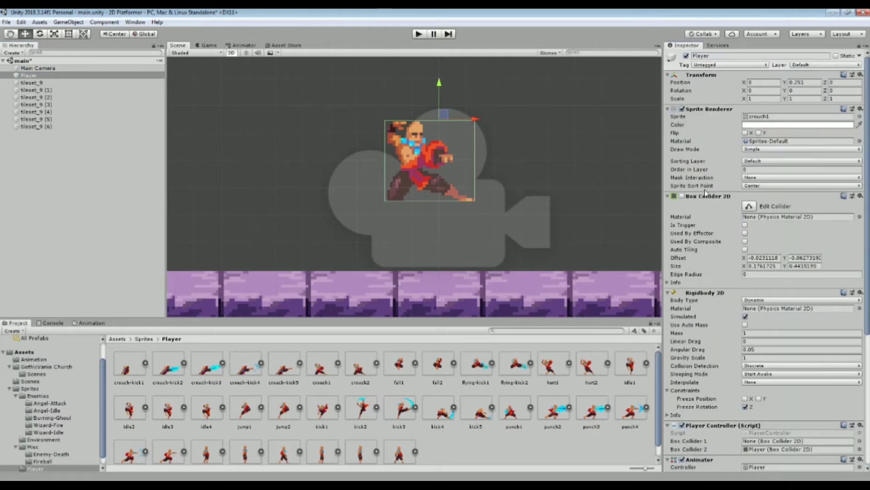
left_click_drag(701, 197, 787, 442)
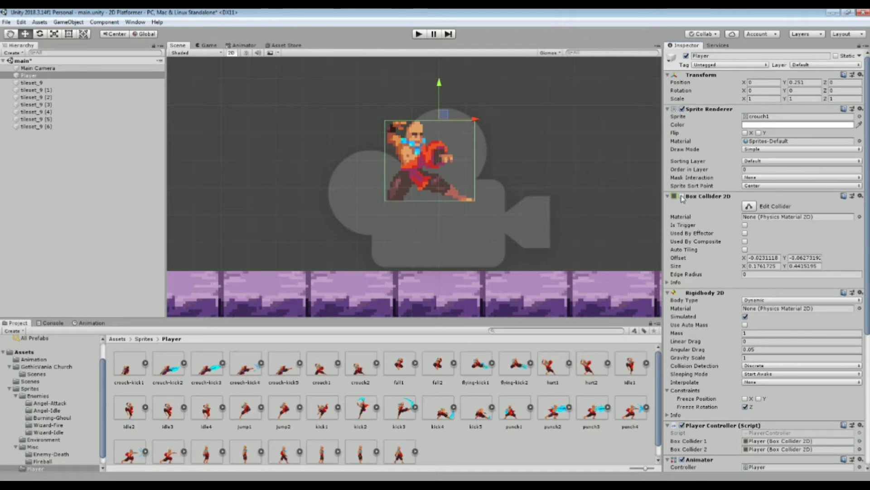
scroll(682, 317, "down", 5)
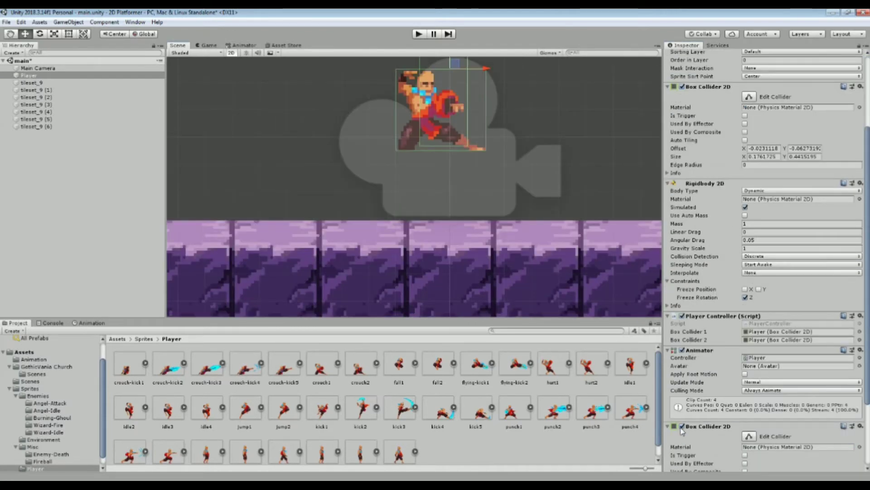
left_click(682, 426)
scroll(818, 423, "down", 4)
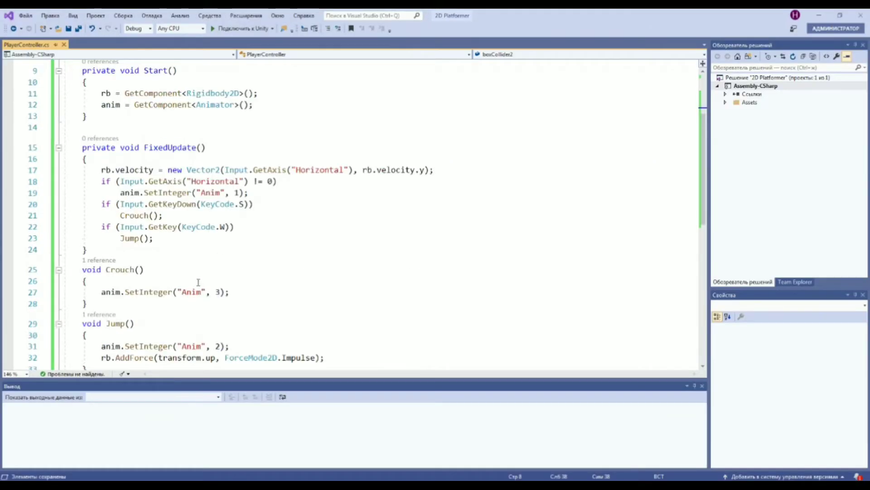
scroll(198, 282, "down", 3)
- Add boxCollider1.enabled = false; after the SetInteger line in Crouch()
left_click(239, 189)
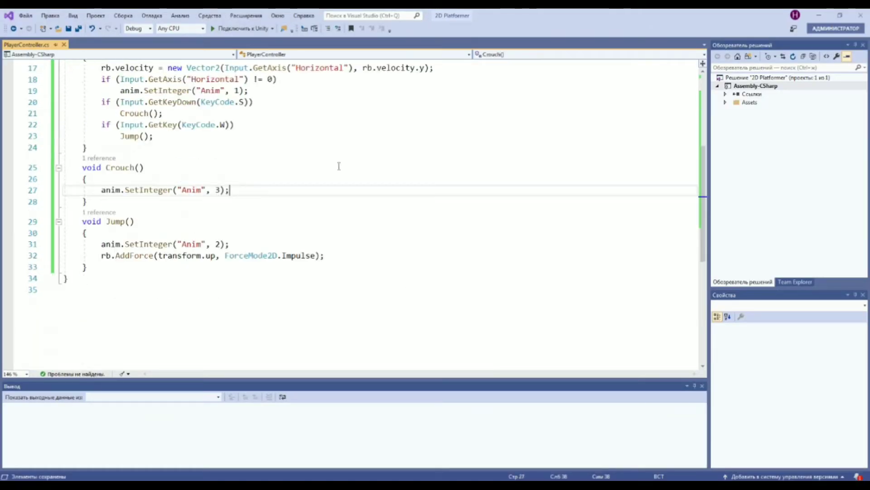
key("Return")
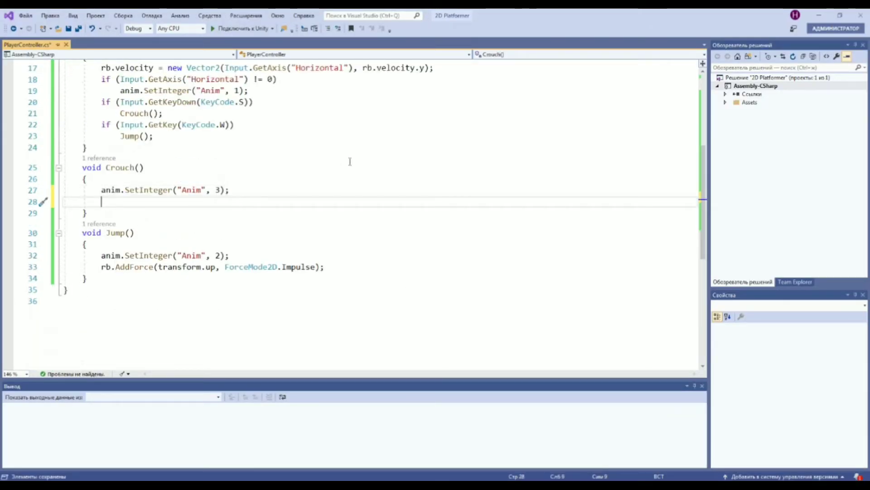
key("ctrl+space")
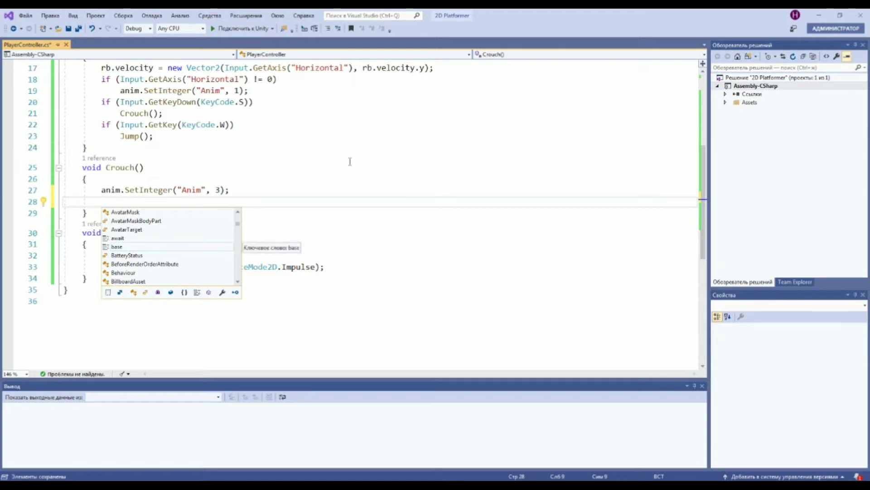
type("b")
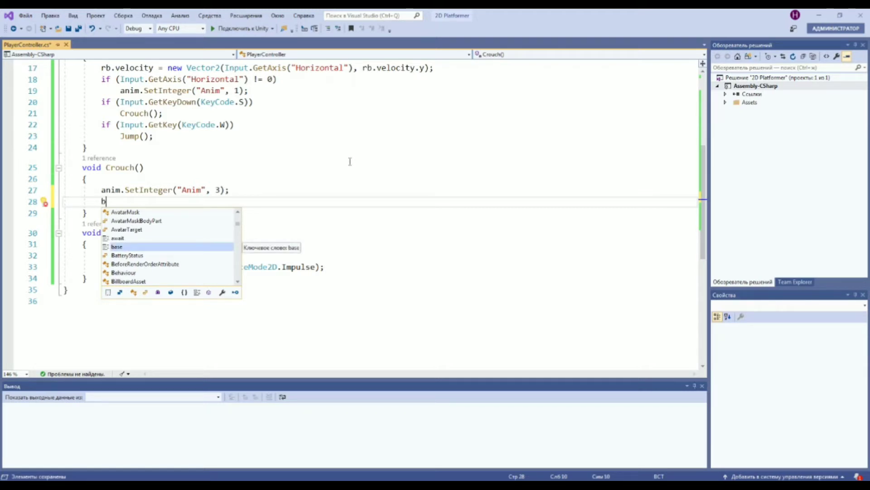
type("ox")
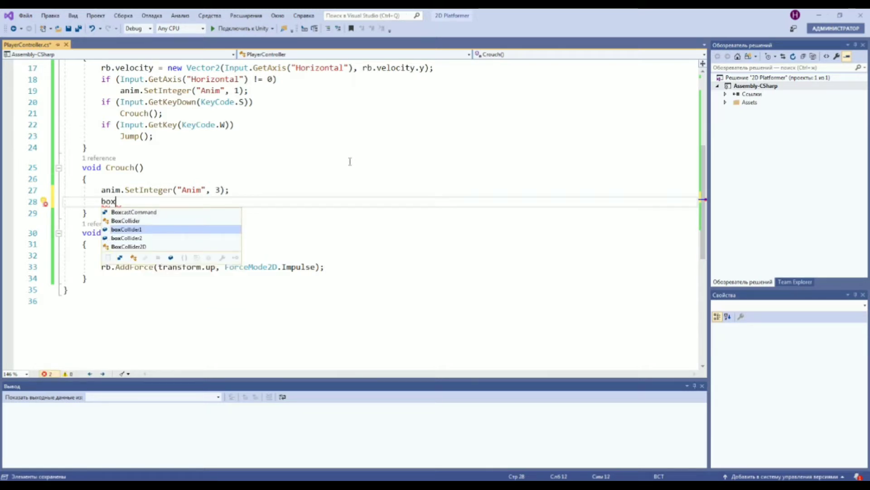
key("Tab")
type(".s")
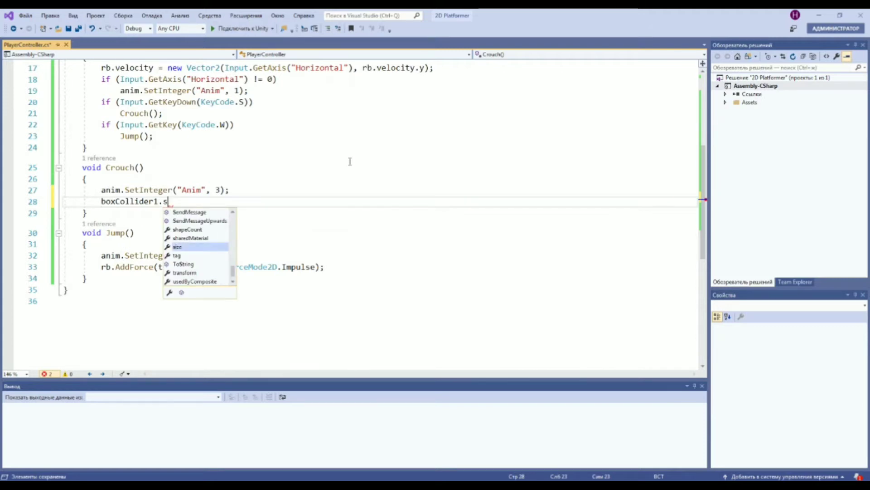
key("BackSpace")
type("en")
key("Tab")
type("= fal")
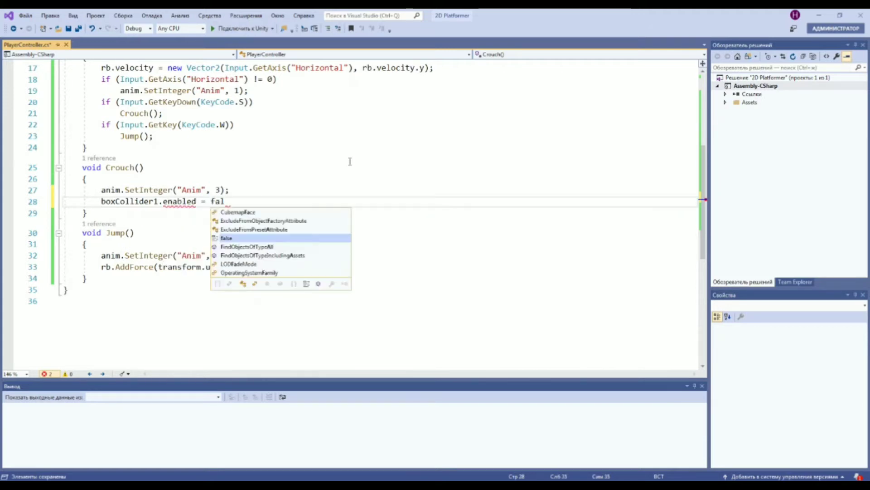
key("Tab")
key("Return")
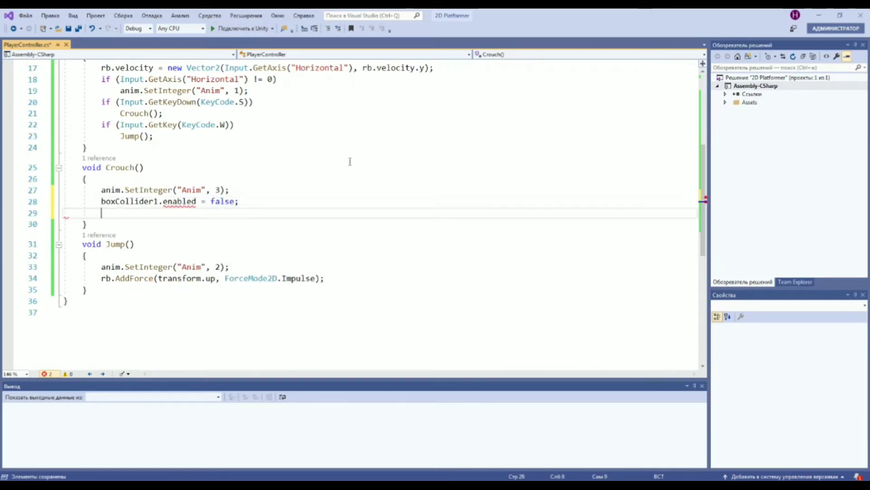
- Duplicate that line as boxCollider2.enabled = true;, then select the whole Crouch() method
left_click_drag(100, 199, 261, 205)
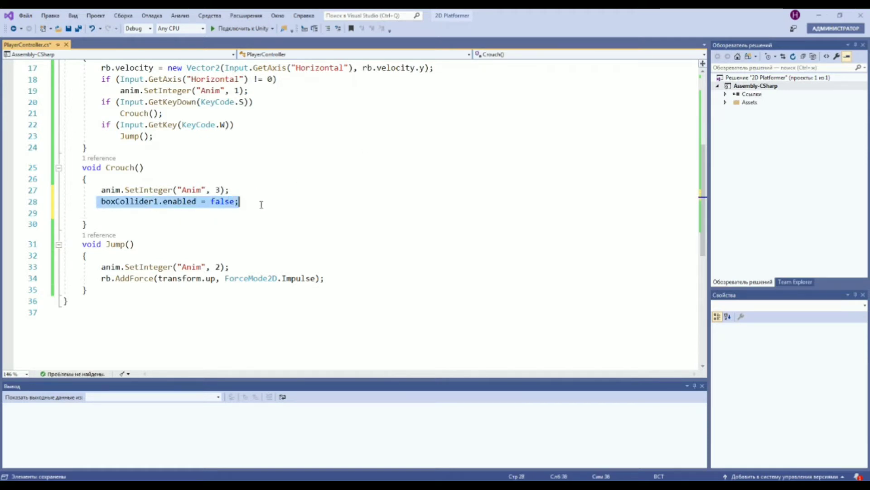
key("ctrl+c")
left_click(172, 216)
key("ctrl+v")
left_click(159, 212)
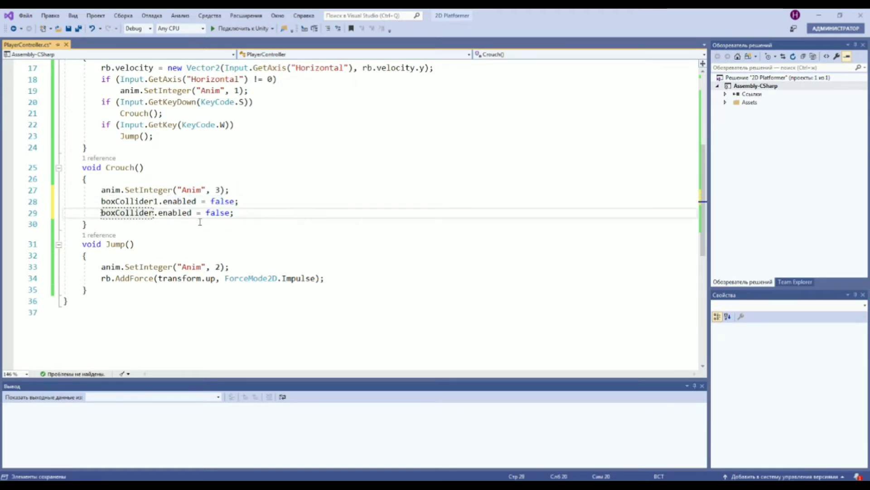
key("BackSpace")
type("2")
double_click(222, 213)
type("e")
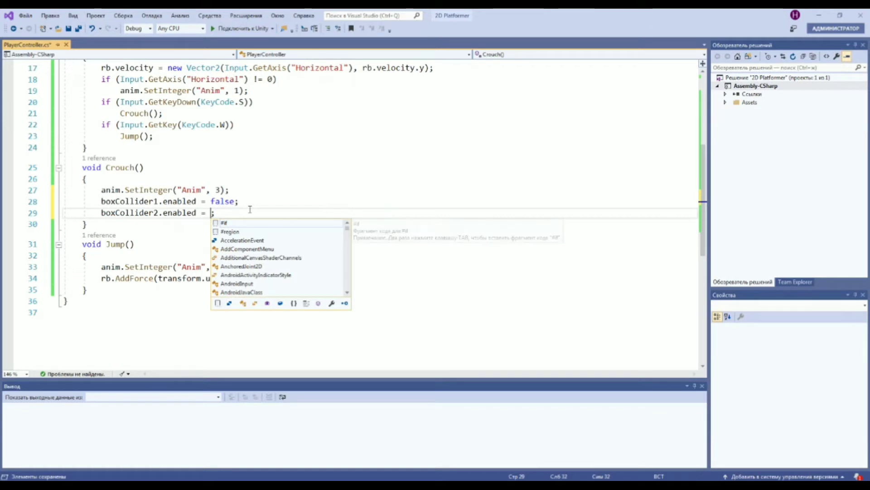
key("BackSpace")
type("tru")
key("Tab")
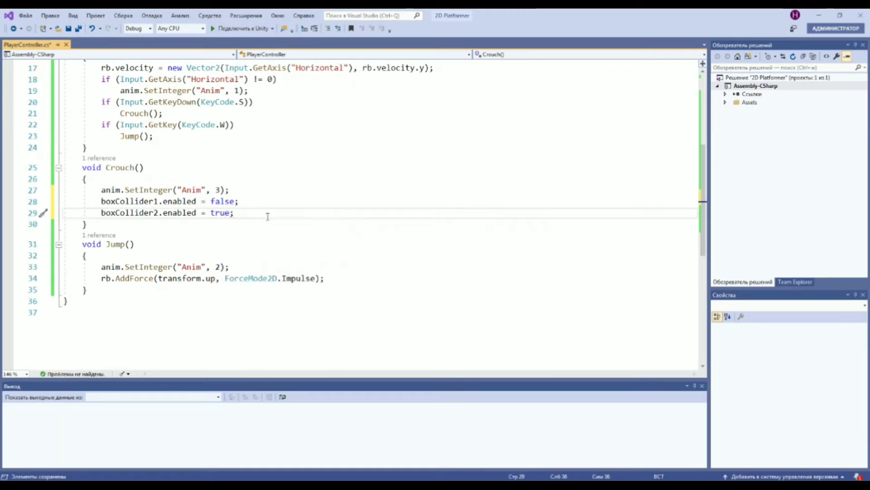
left_click_drag(86, 224, 82, 168)
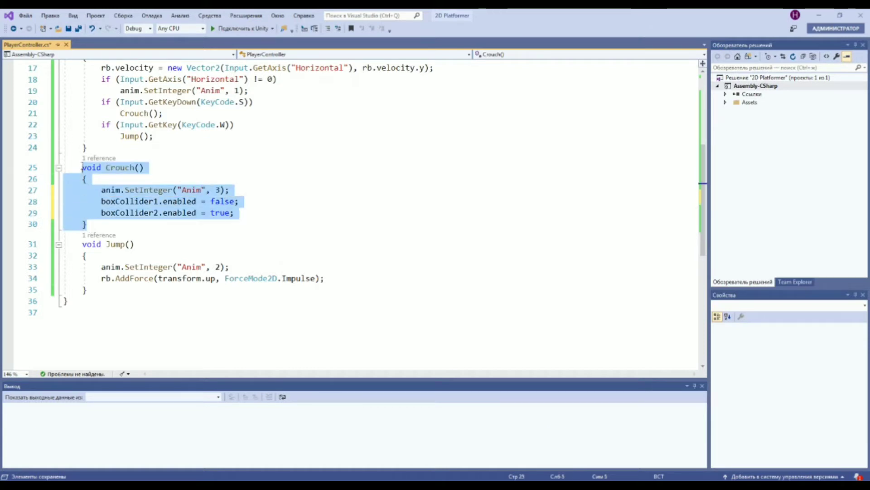
- Paste a copy of Crouch() below it as CrouchOff(), without the animation line
left_click(91, 224)
key("Return")
key("Return")
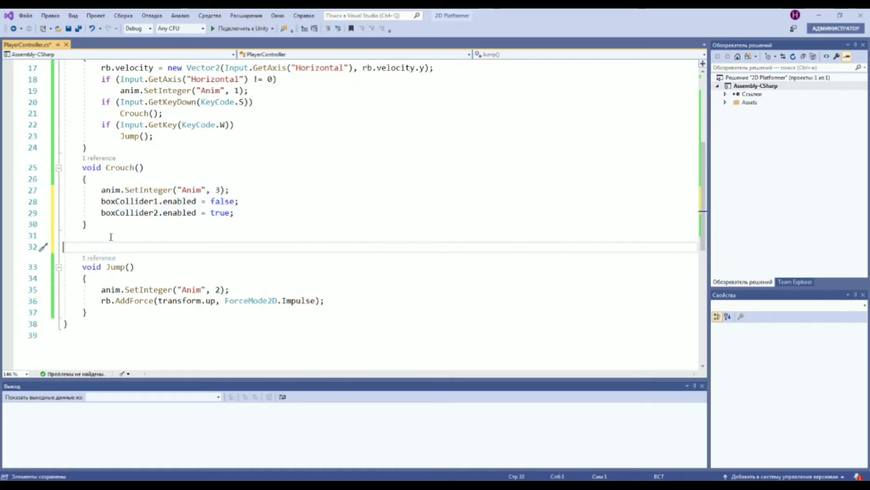
left_click(111, 235)
key("ctrl+v")
left_click_drag(230, 258, 19, 249)
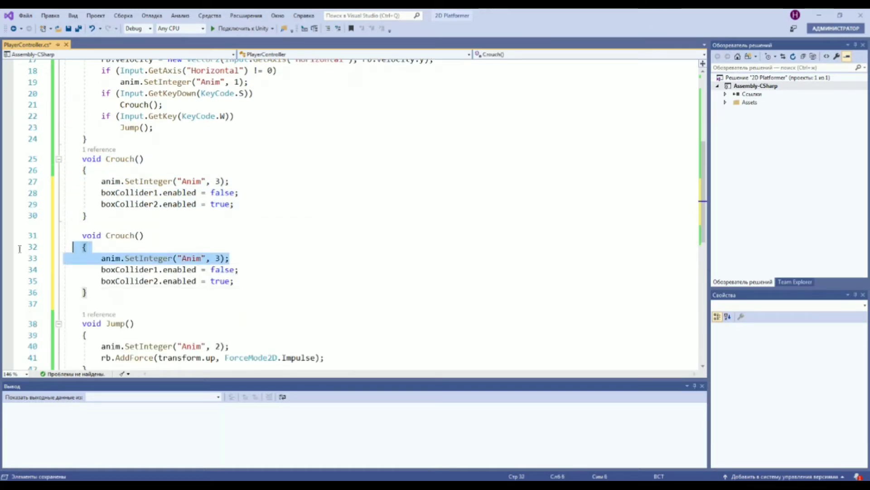
left_click_drag(230, 258, 87, 247)
key("Delete")
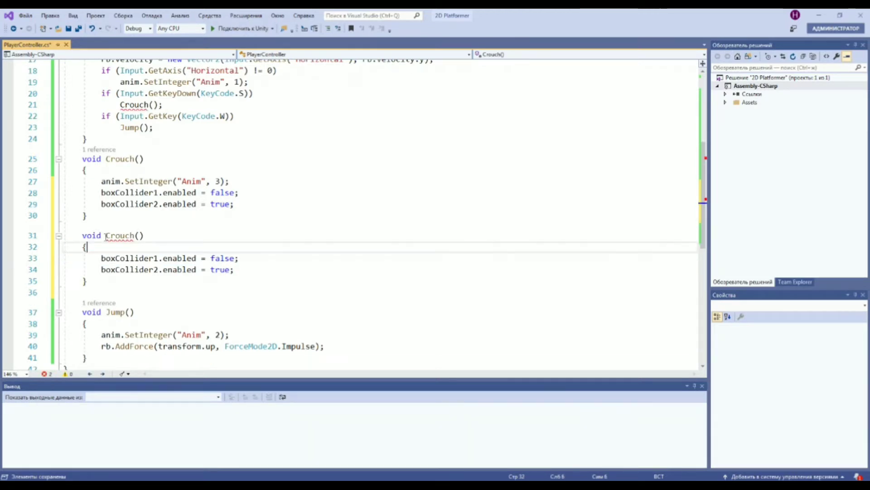
left_click(107, 236)
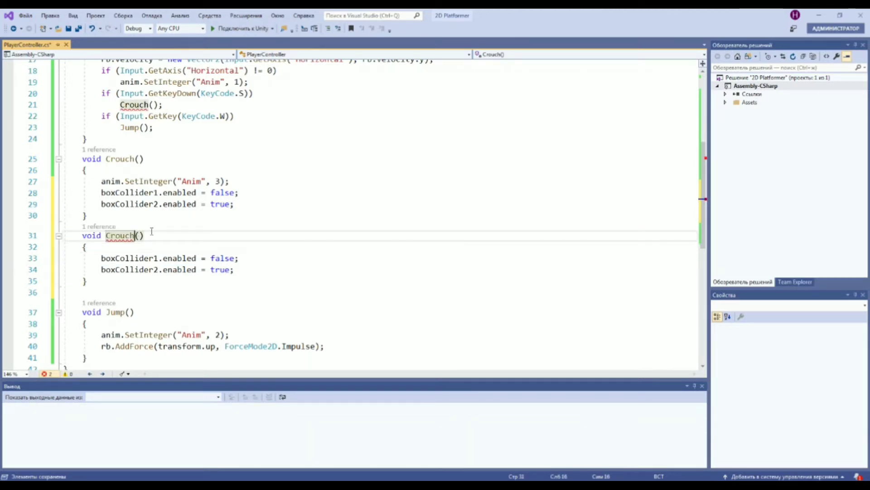
type("Off")
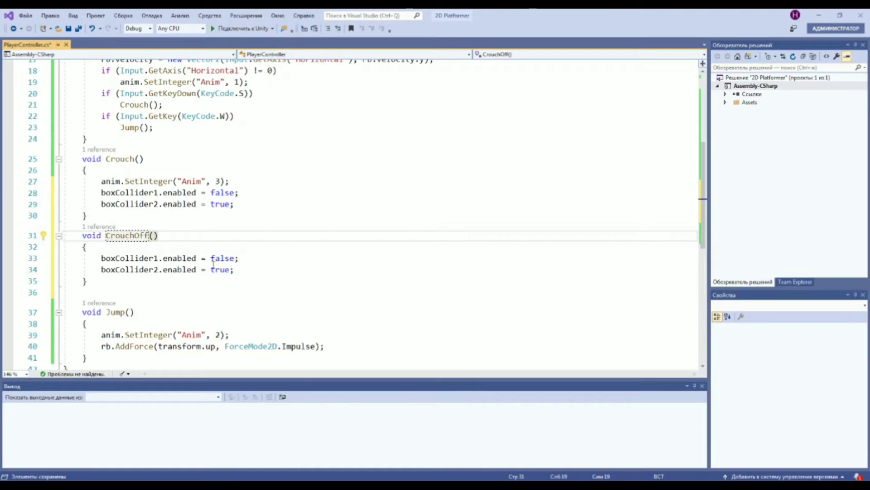
- In CrouchOff(), set boxCollider1.enabled to true and boxCollider2.enabled to false
double_click(218, 269)
double_click(220, 258)
type("true")
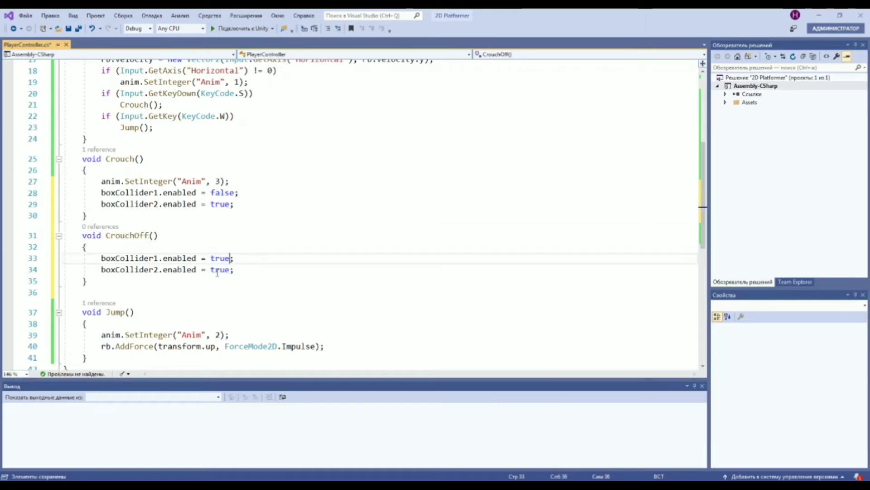
double_click(218, 269)
type("fa")
key("Tab")
- Duplicate the S-key crouch check below it, using Input.GetKeyUp(KeyCode.S)
scroll(249, 161, "up", 3)
left_click(172, 208)
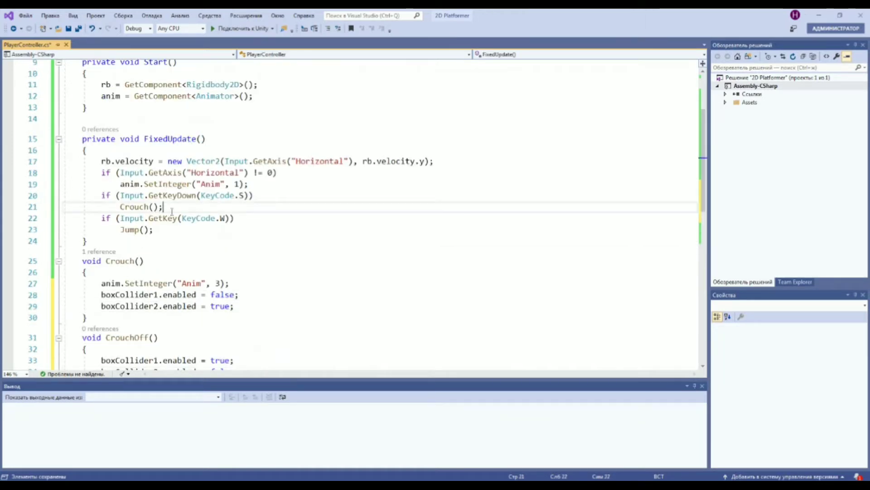
key("Return")
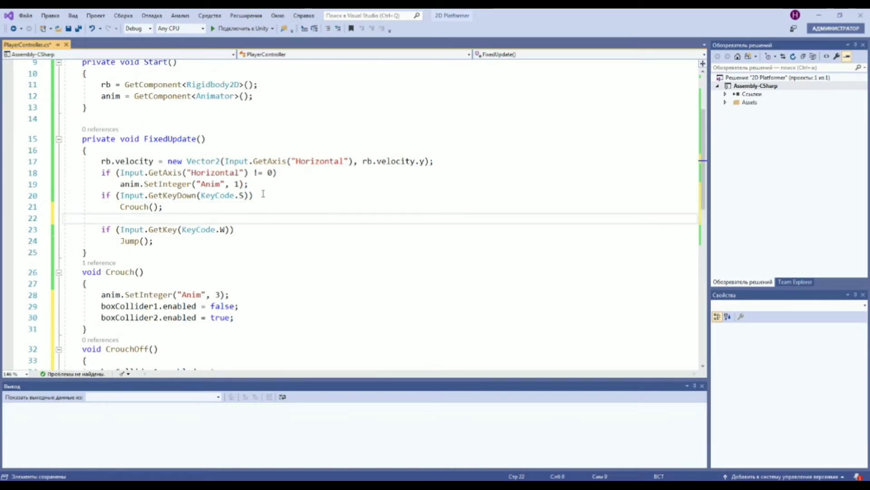
left_click_drag(175, 206, 97, 195)
key("ctrl+c")
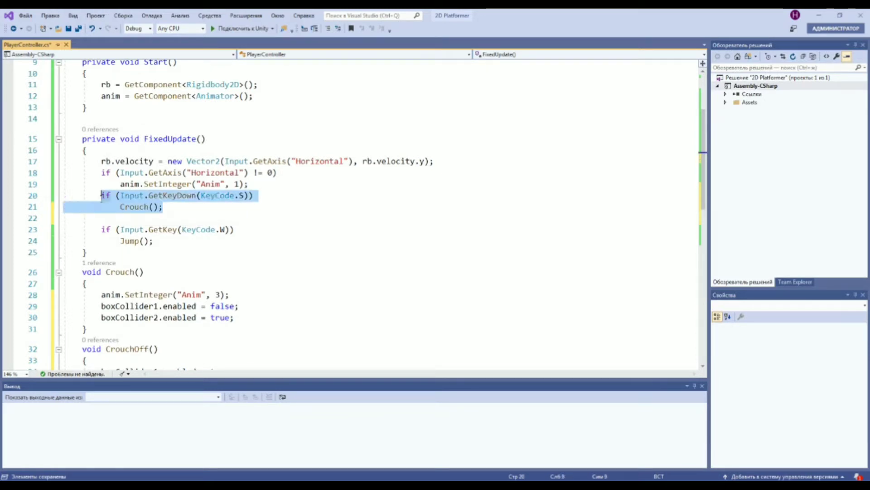
left_click(179, 218)
key("ctrl+v")
double_click(179, 218)
type("ge")
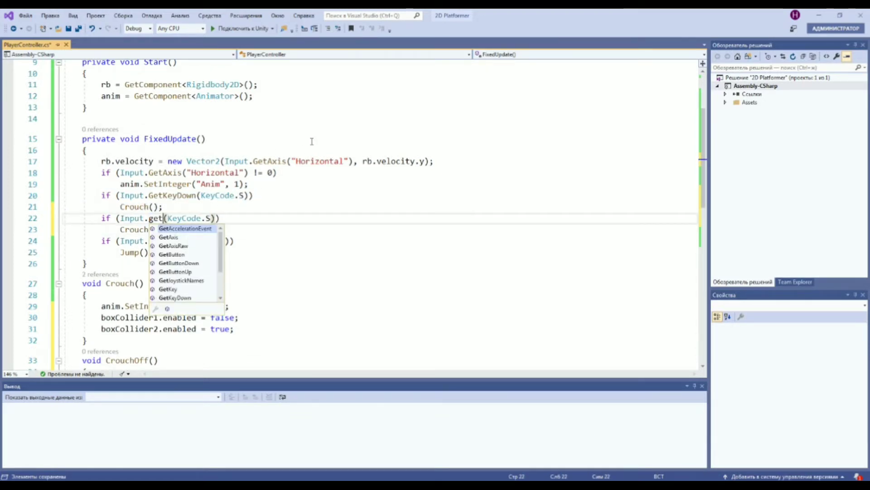
type("tkey")
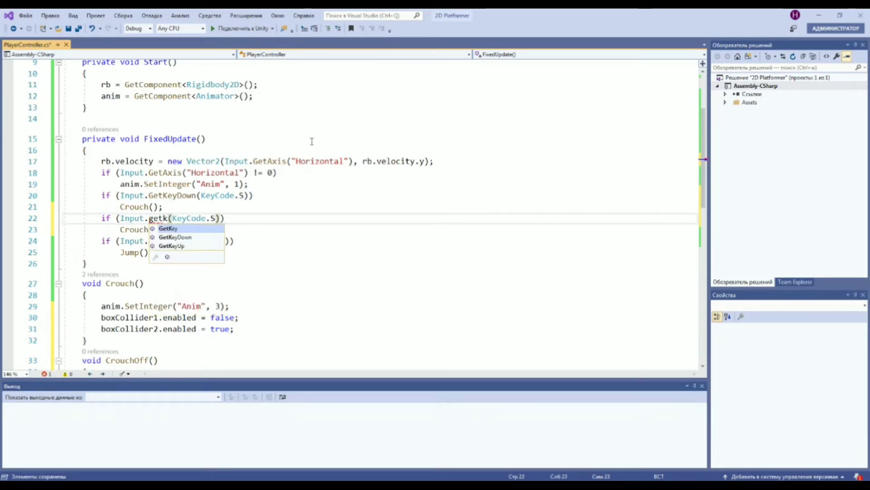
key("Down")
key("Down")
key("Tab")
- Make the GetKeyUp check call CrouchOff() and save PlayerController
scroll(175, 284, "down", 5)
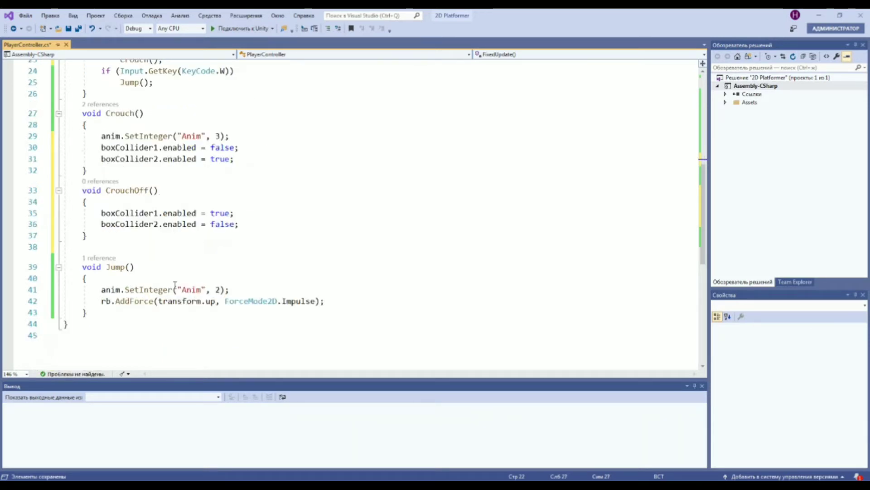
double_click(127, 190)
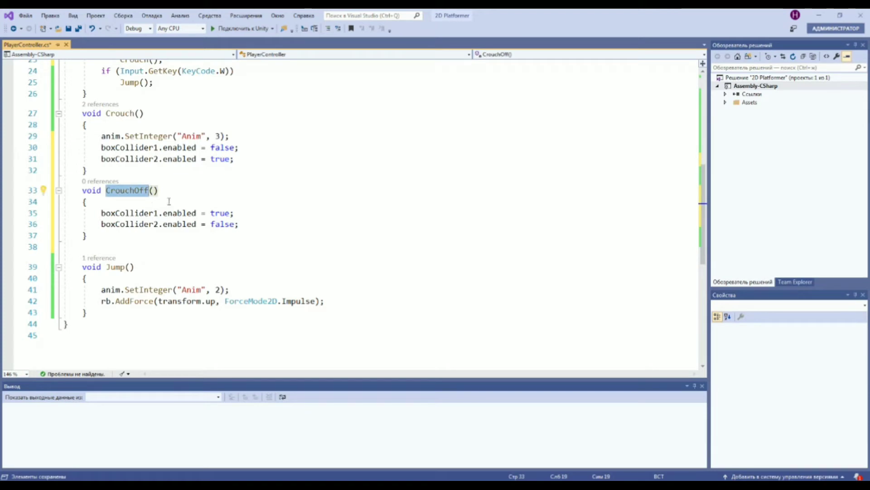
scroll(126, 149, "up", 3)
double_click(132, 162)
key("ctrl+v")
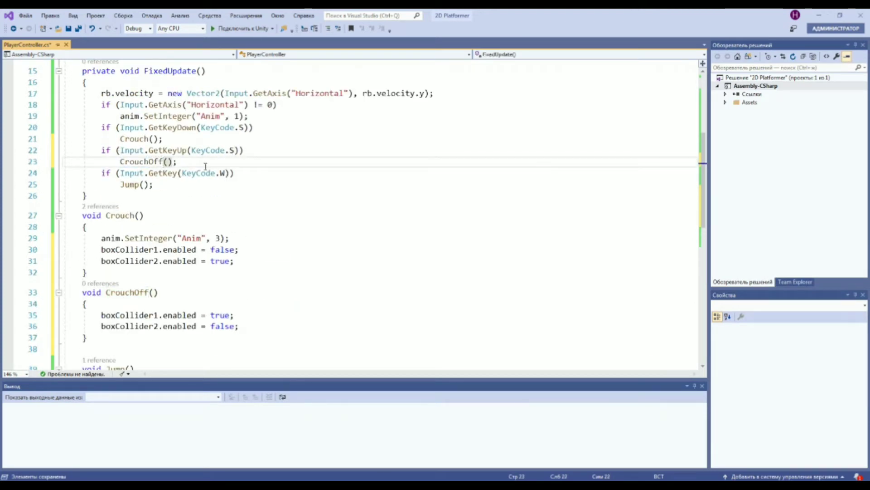
scroll(251, 184, "up", 2)
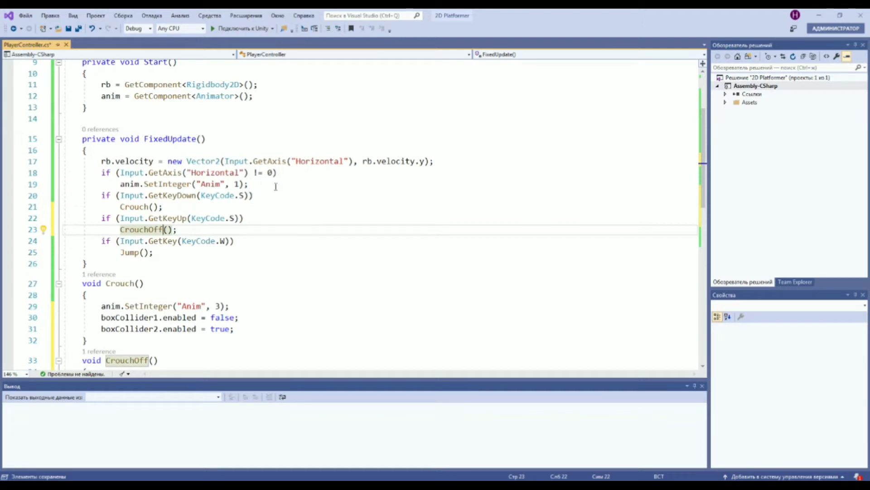
key("ctrl+s")
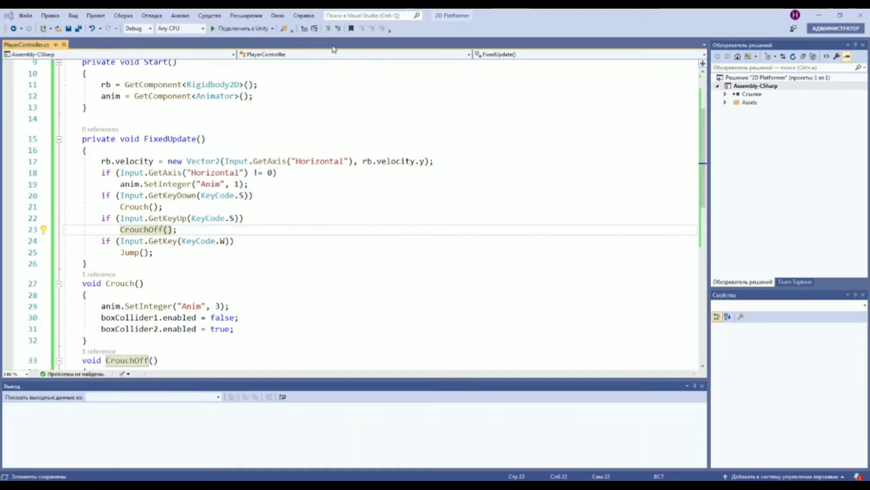
- In Unity play mode, walk the player left and right, turning repeatedly, and jump twice
key("alt+Tab")
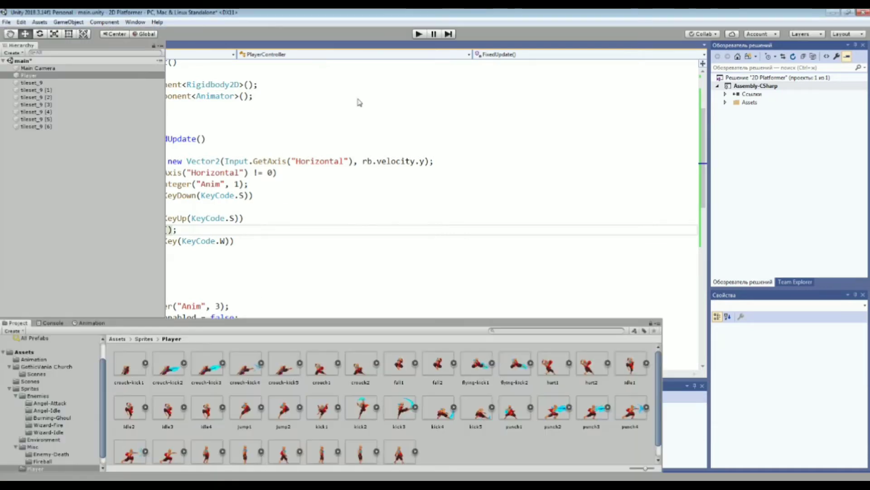
scroll(466, 214, "up", 1)
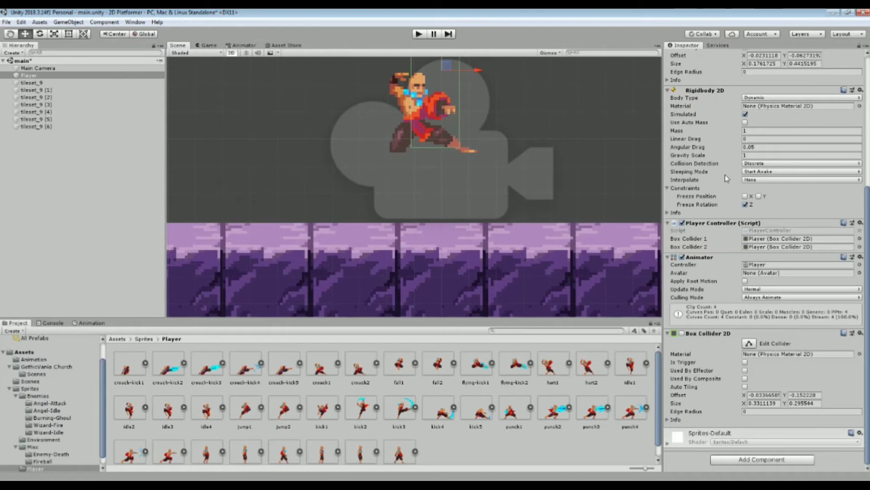
left_click(418, 33)
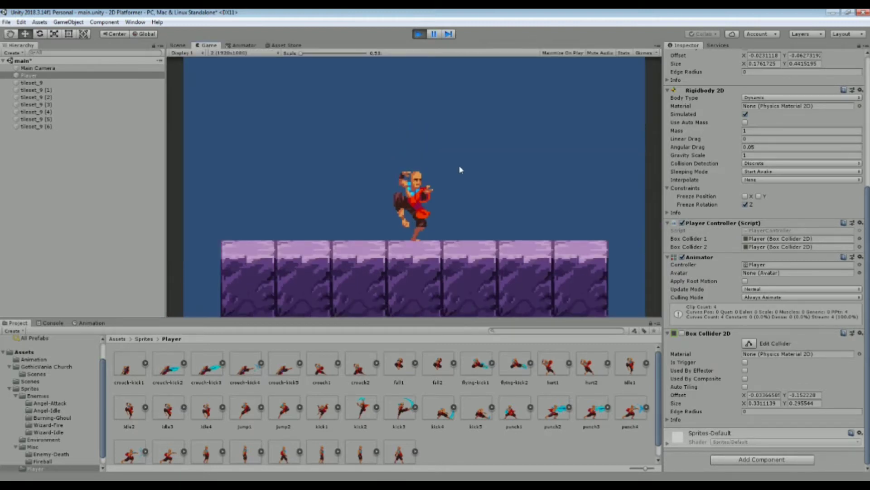
key("Left")
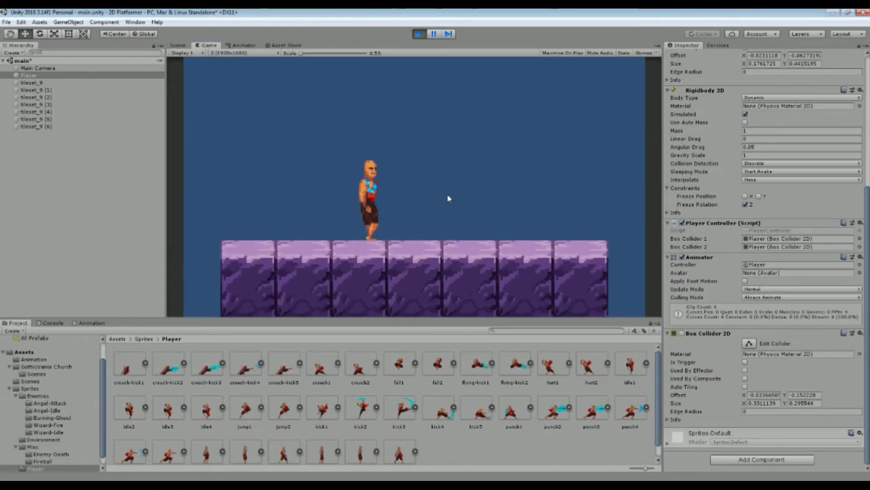
key("Left")
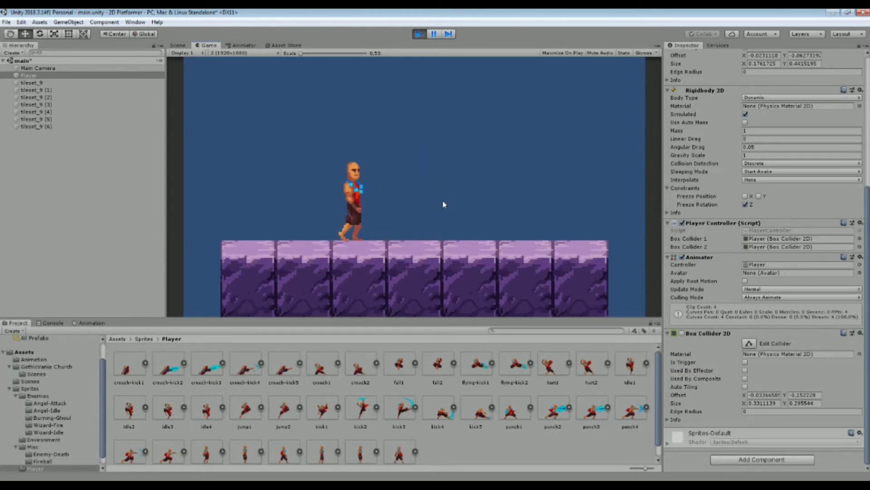
key("Right")
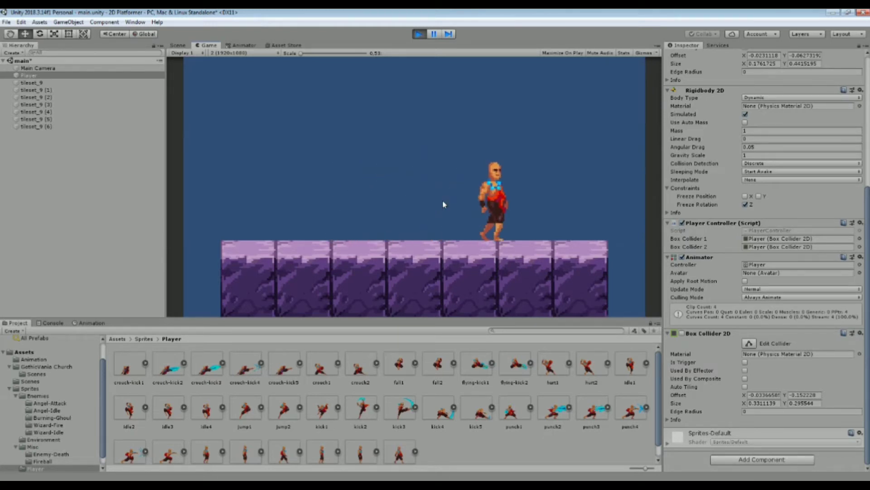
key("Left")
key("Right")
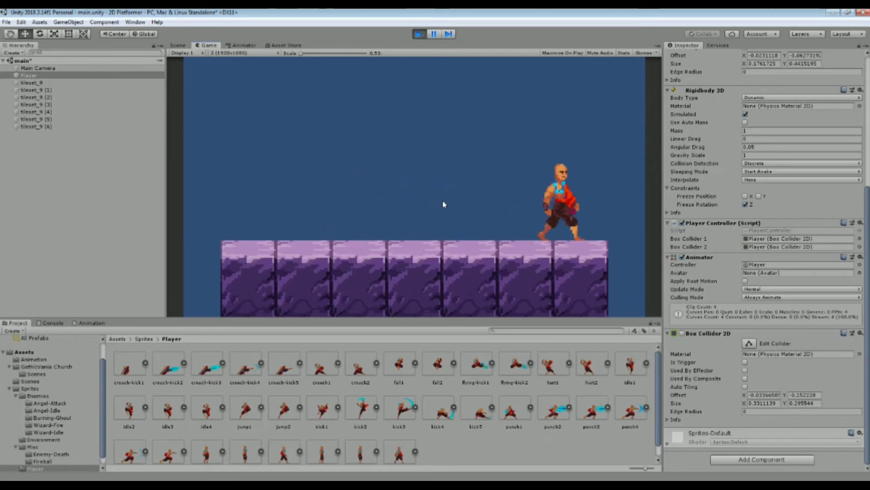
key("Left")
key("Right")
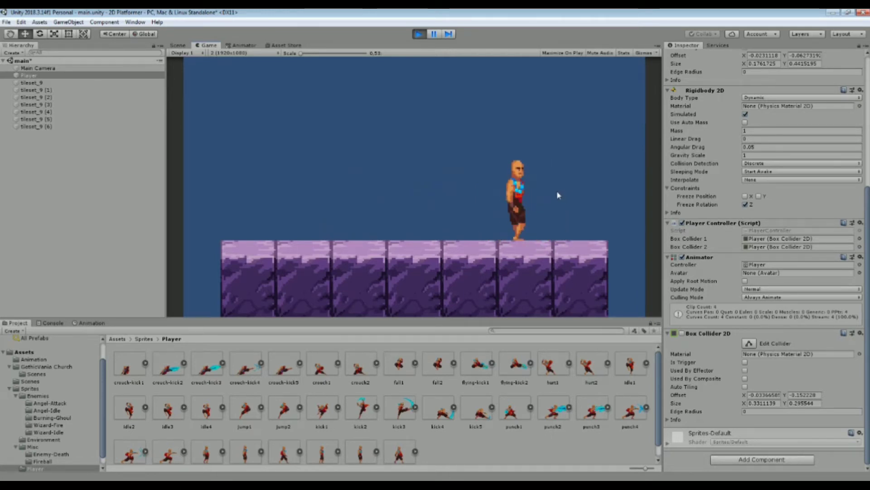
key("Left")
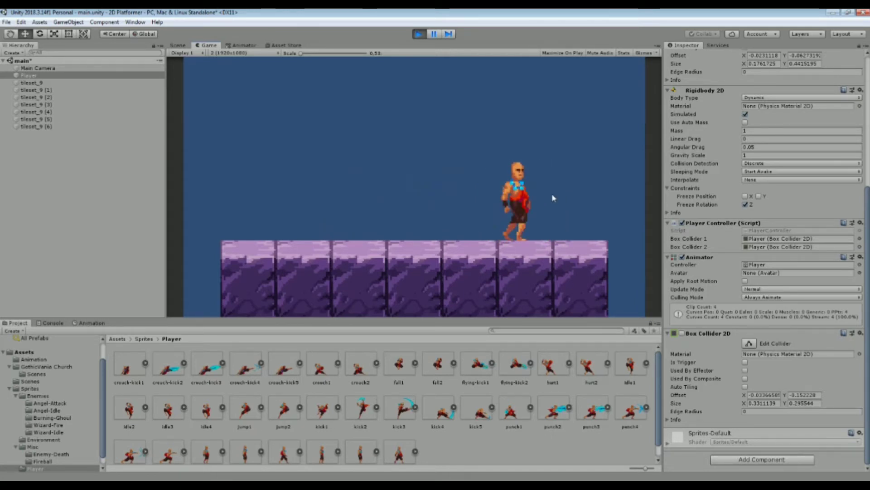
key("space")
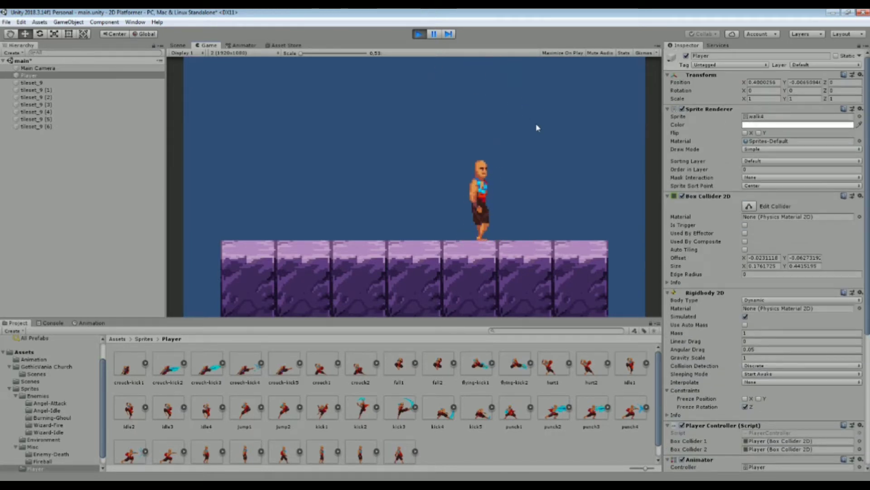
key("space")
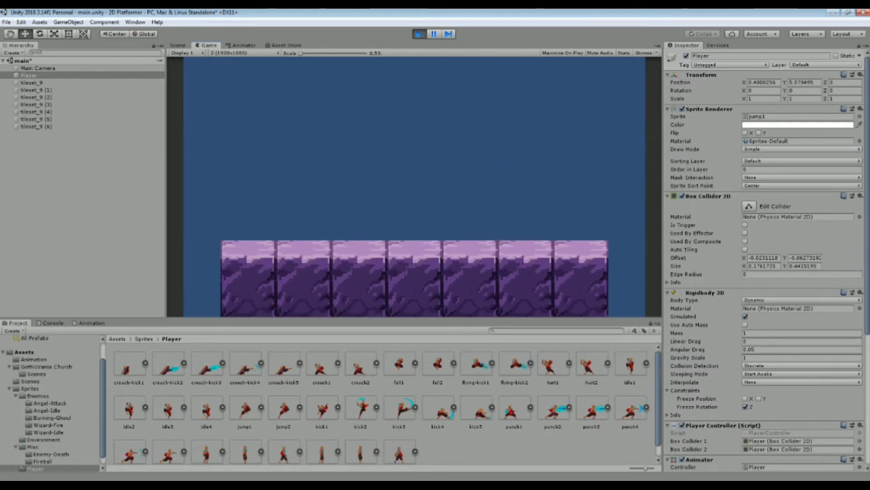
- Keep Rigidbody 2D Mass at 1, walk left, stop play mode, and open Assets/Animation
scroll(763, 208, "down", 5)
left_click(765, 224)
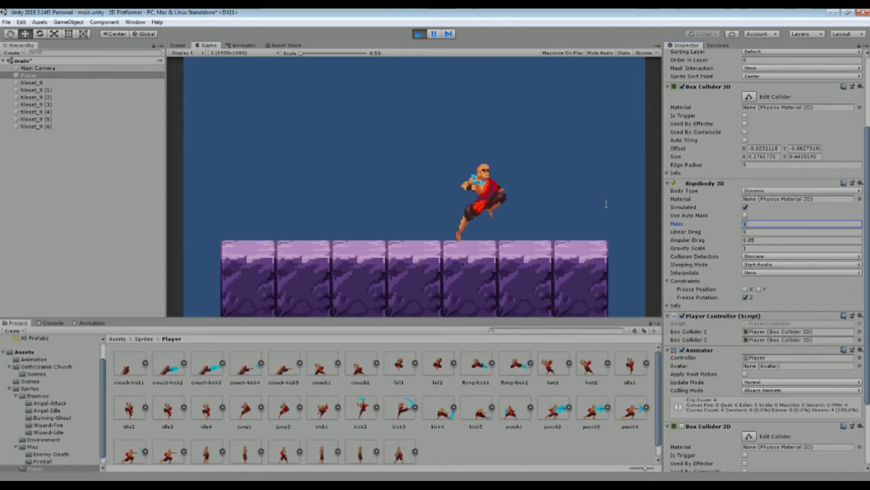
key("Return")
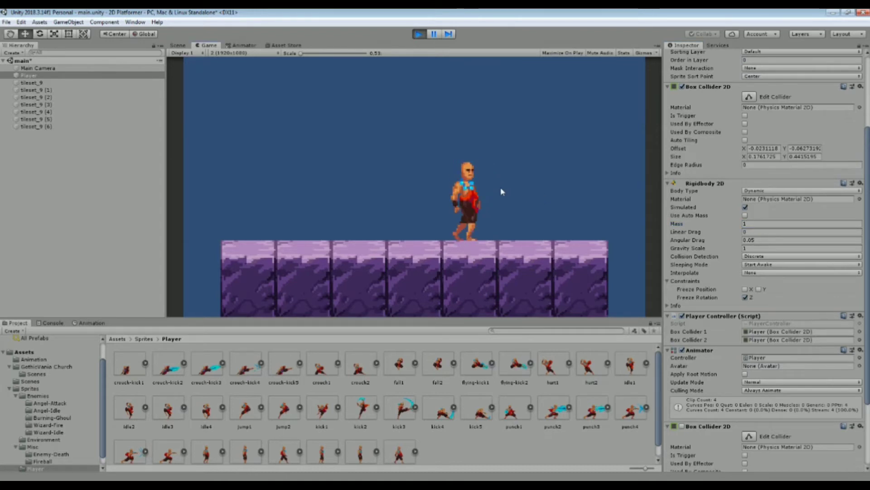
key("Left")
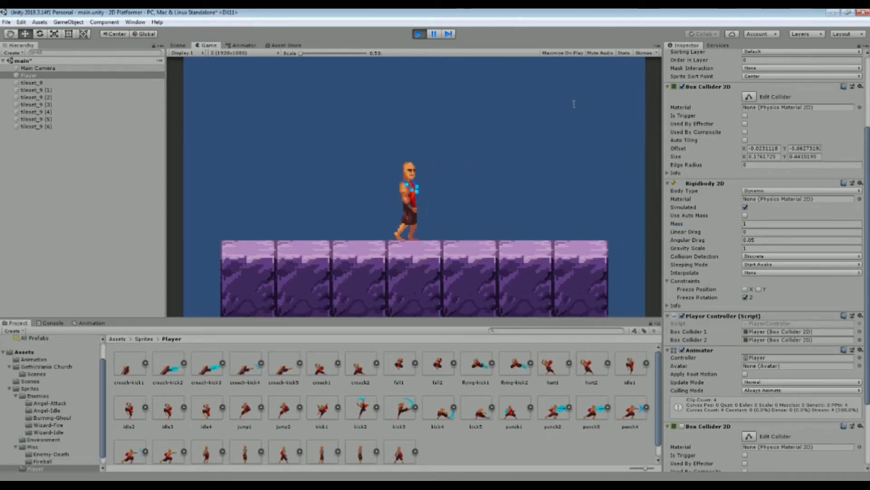
key("ctrl+p")
left_click(119, 339)
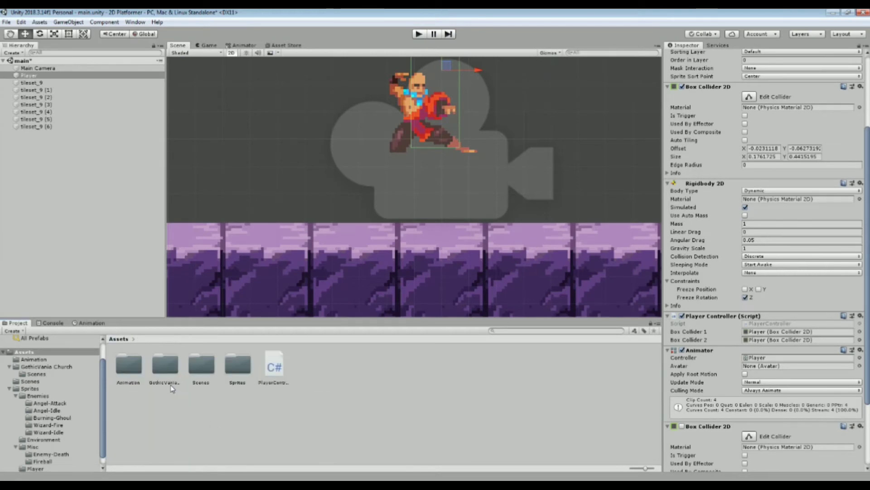
double_click(131, 363)
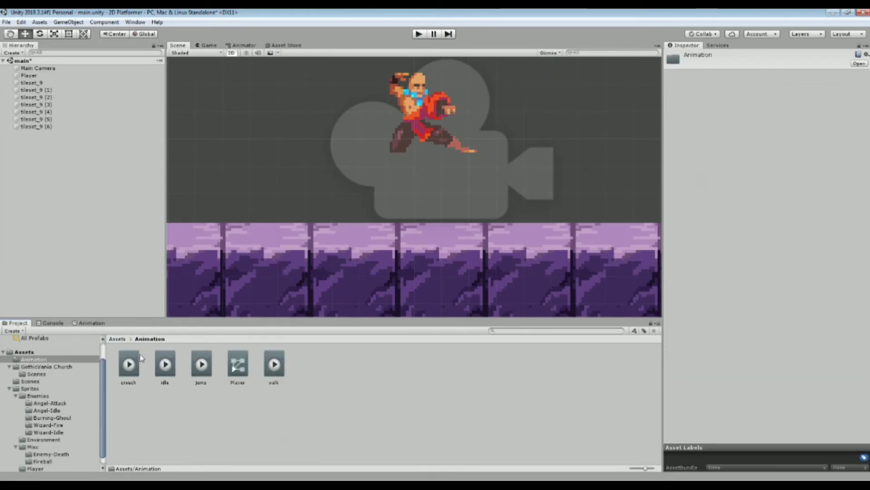
- Select the jump clip and switch off its Loop Time in the Inspector
left_click(203, 365)
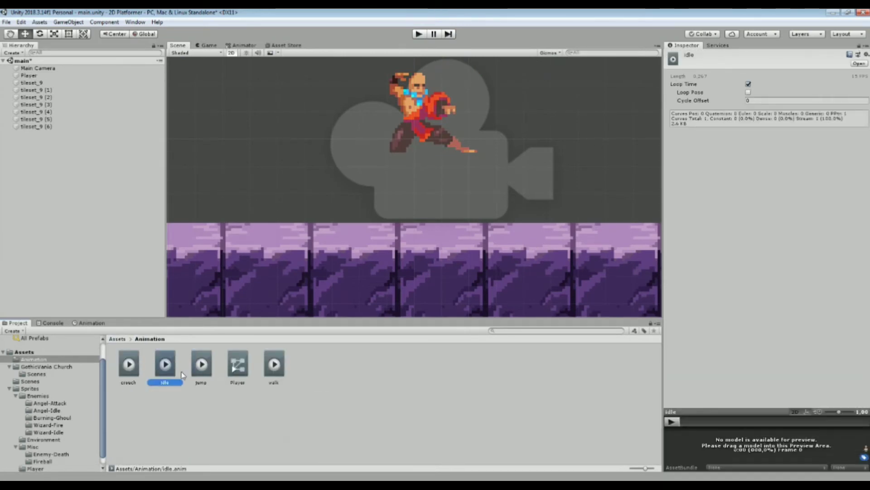
left_click(274, 369)
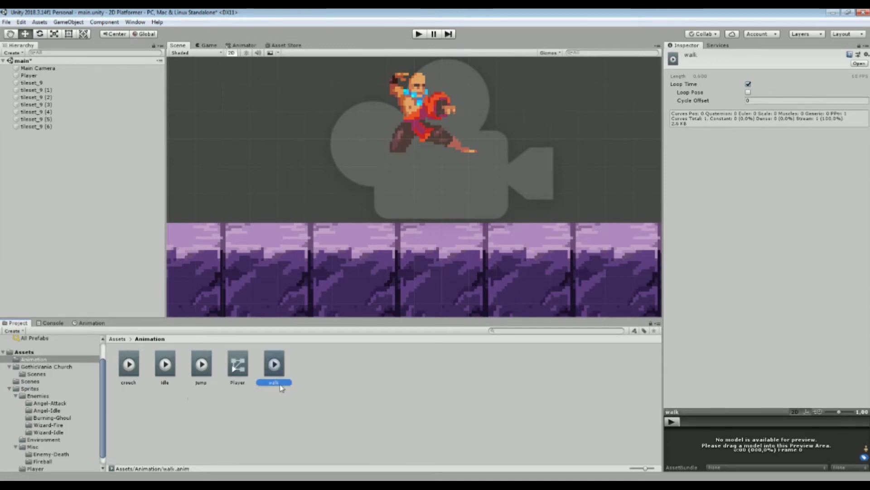
left_click(189, 365)
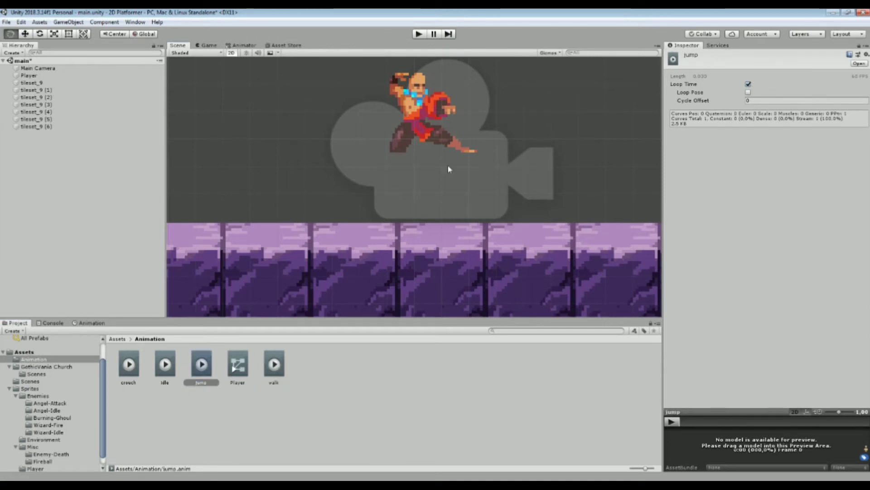
middle_click_drag(448, 165, 438, 208)
left_click(748, 85)
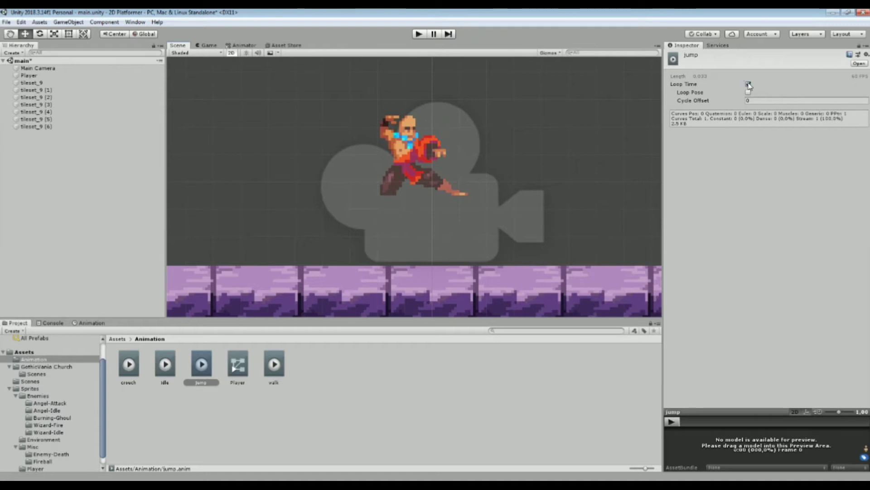
middle_click_drag(582, 157, 562, 169)
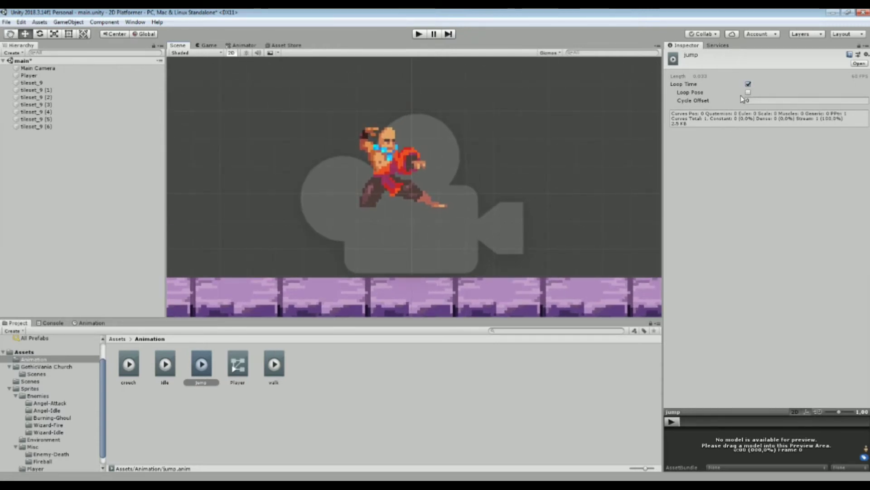
left_click(748, 84)
middle_click_drag(531, 138, 546, 91)
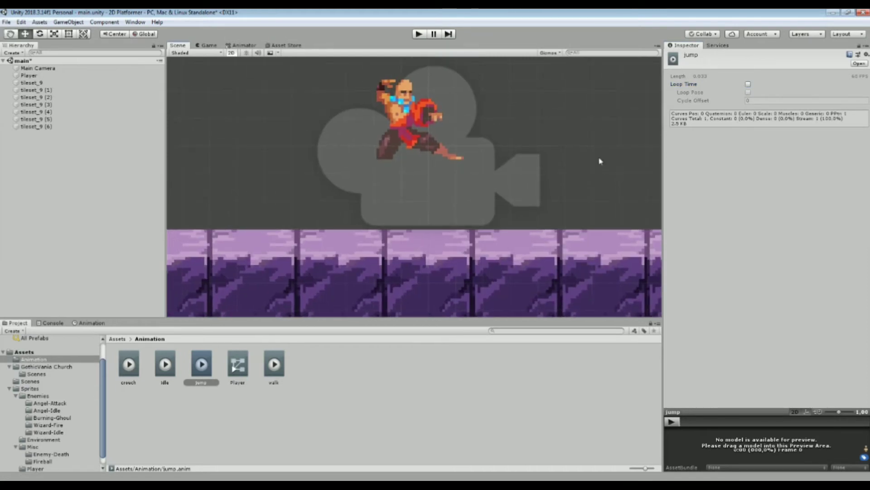
middle_click_drag(597, 130, 602, 102)
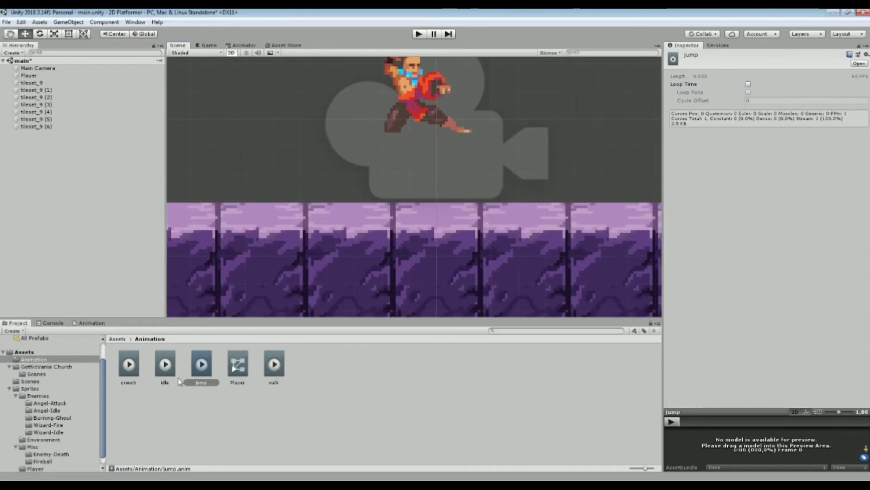
- In the Player's Animation window, set the walk clip's Samples to 5, then inspect the crouch clip
left_click(96, 322)
left_click(29, 75)
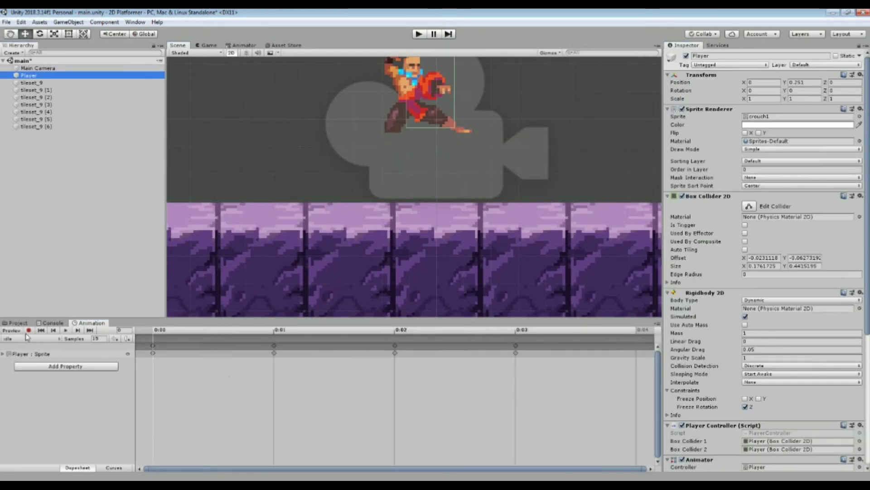
left_click(21, 339)
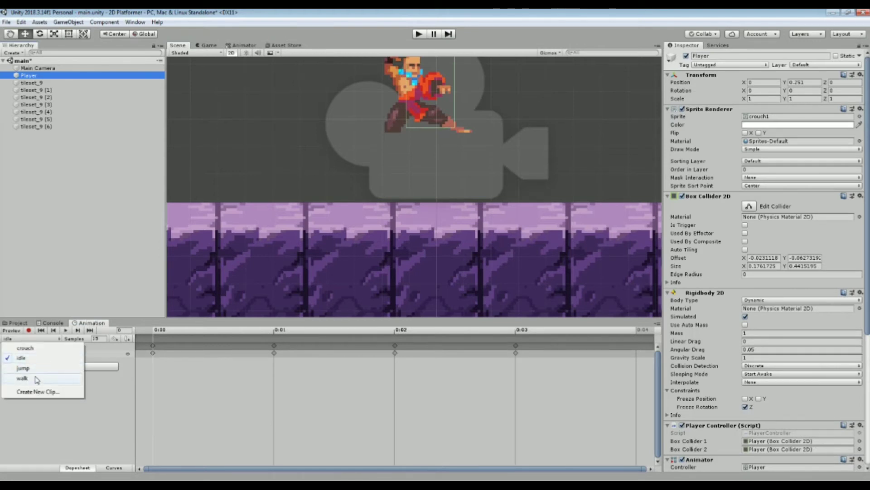
left_click(22, 378)
left_click(100, 339)
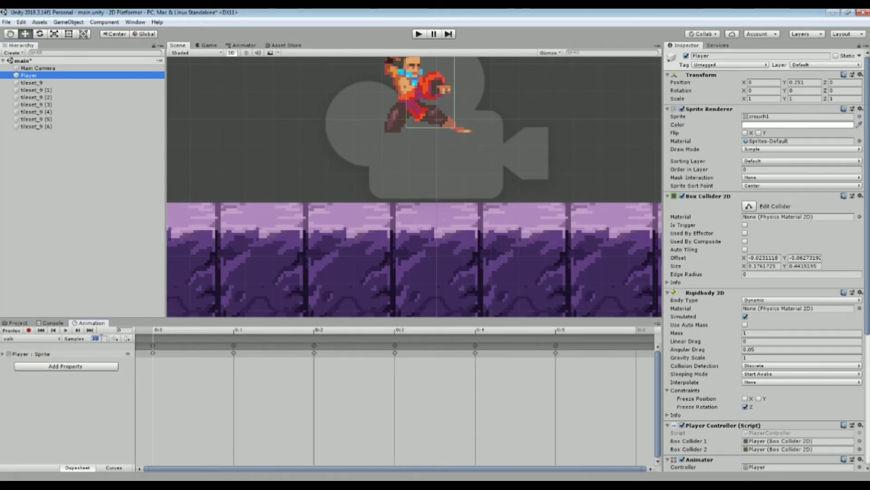
type("5")
key("Return")
left_click(66, 330)
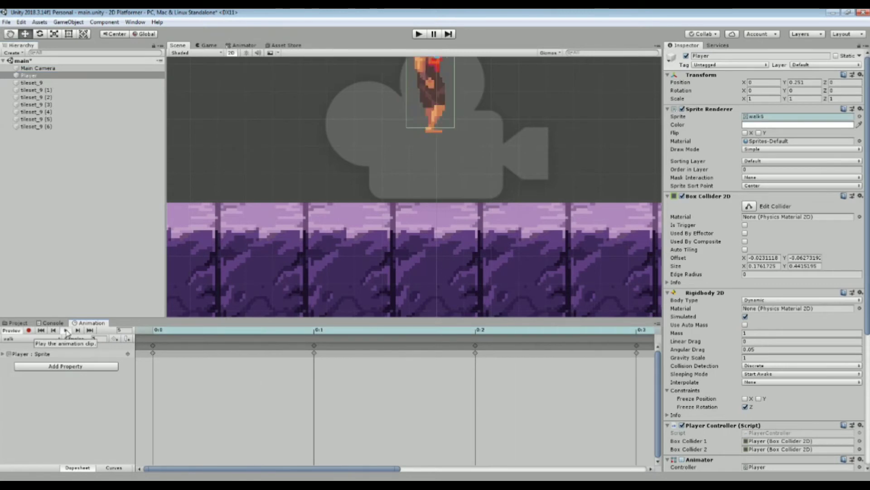
left_click(19, 322)
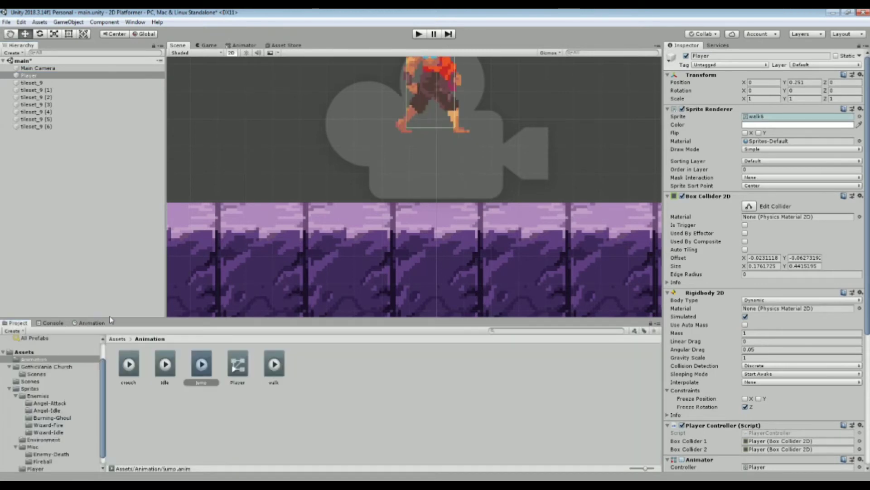
left_click(129, 371)
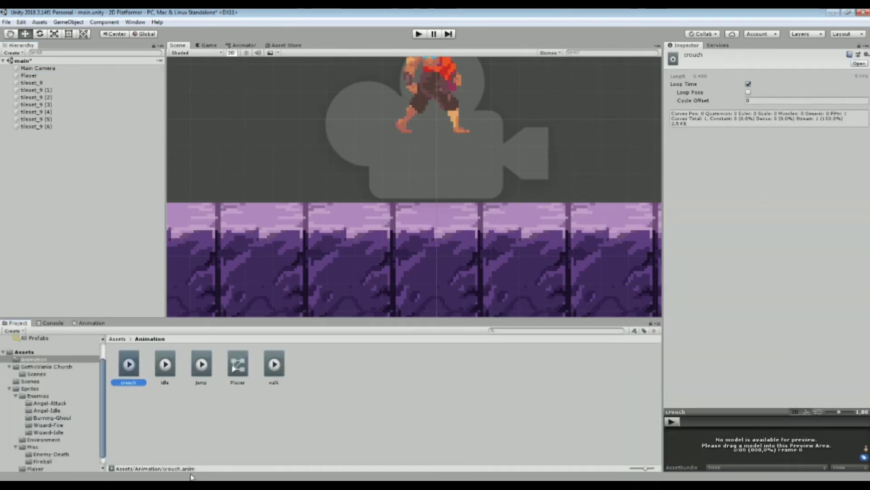
left_click(152, 478)
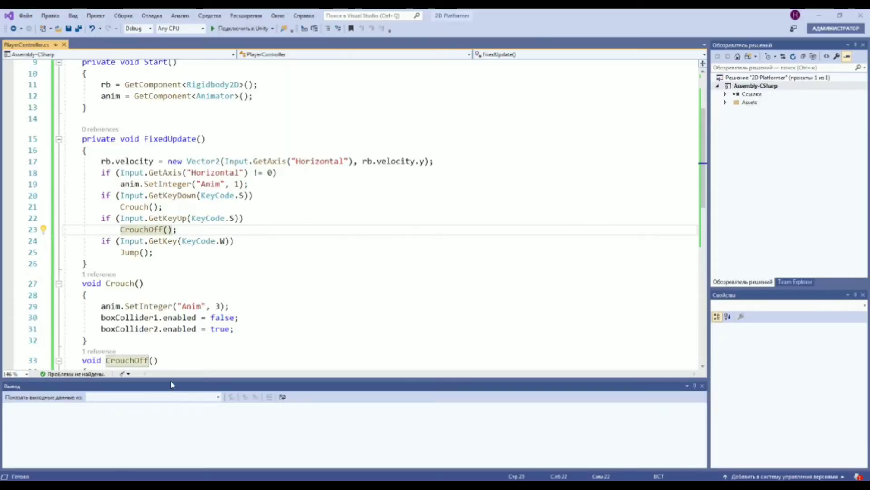
key("alt+Tab")
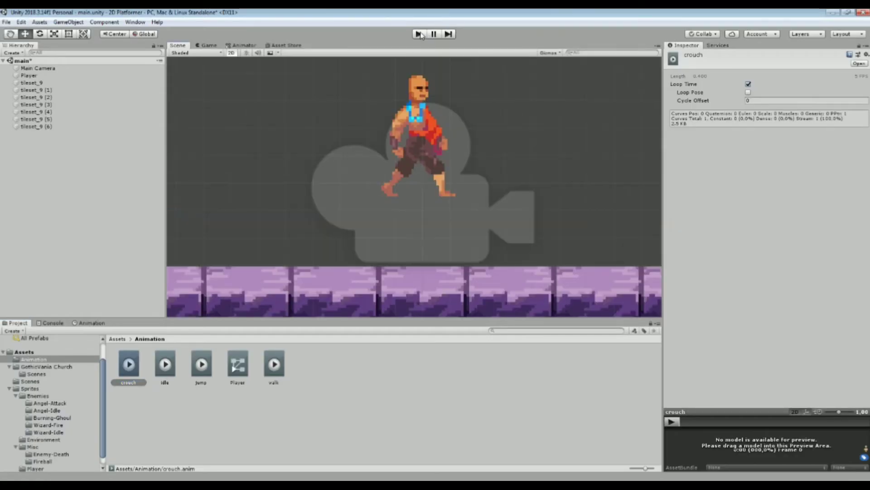
left_click(420, 34)
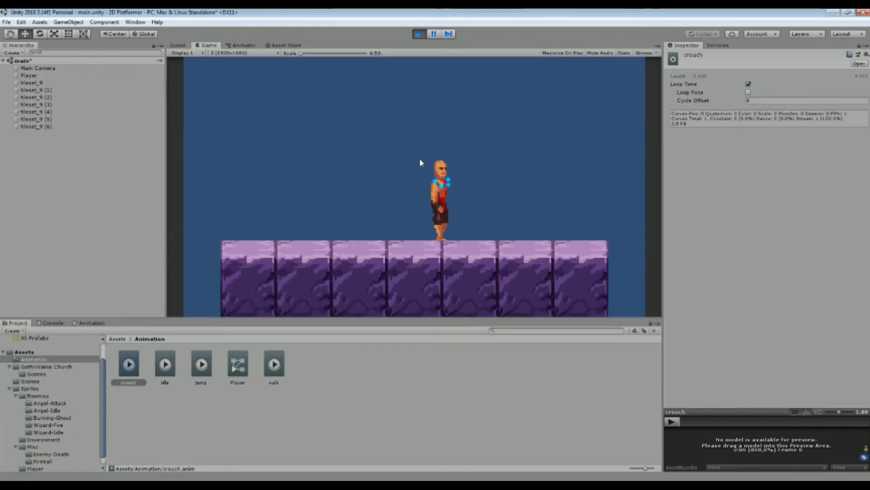
key("Right")
key("Left")
key("Right")
left_click(420, 34)
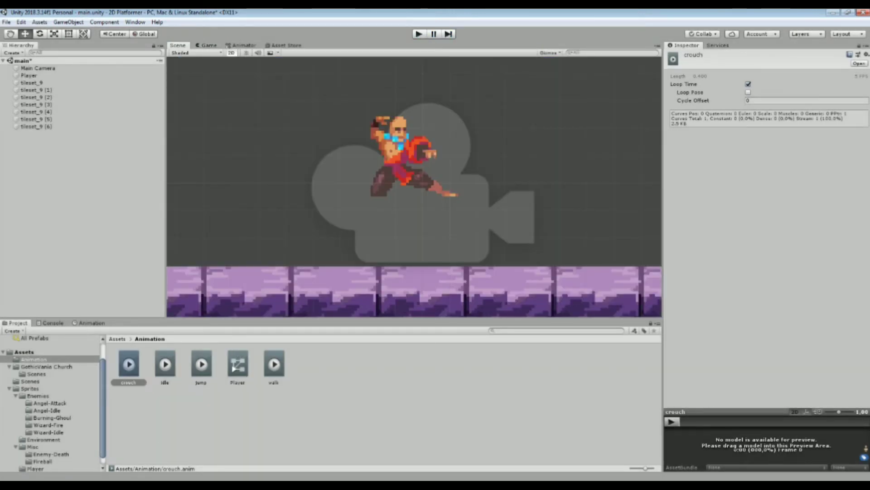
- Review the != comparison on line 18 and the idle state in the Animator graph
key("alt+Tab")
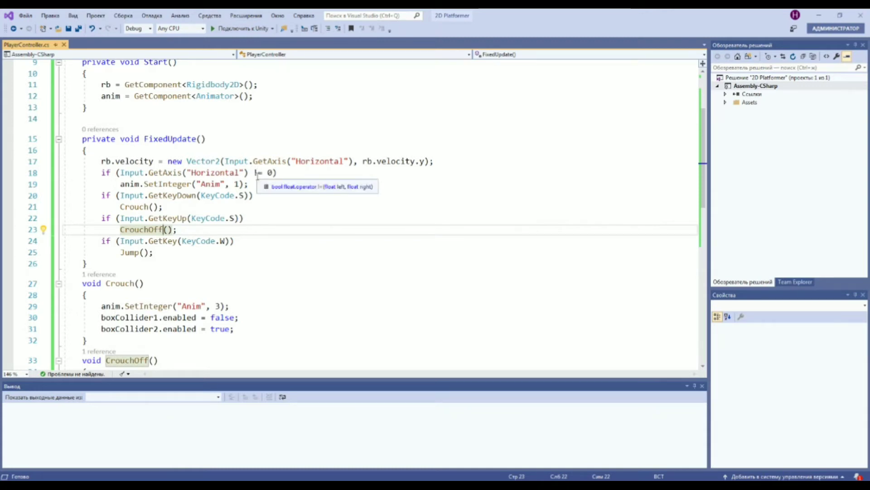
left_click_drag(254, 172, 269, 173)
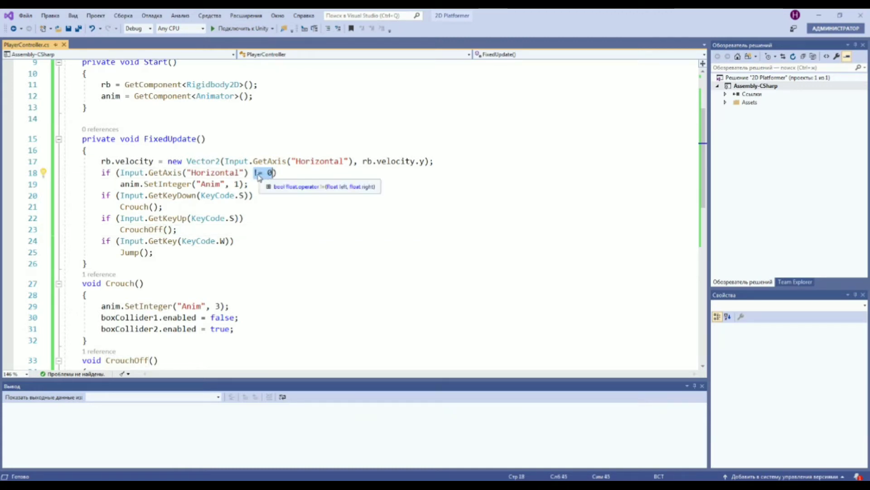
left_click(272, 178)
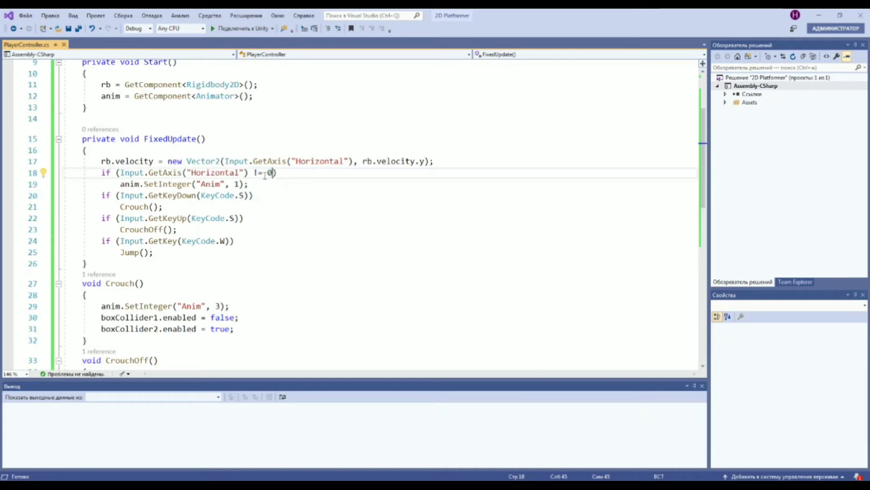
key("Left")
key("Left")
key("Left")
key("alt+Tab")
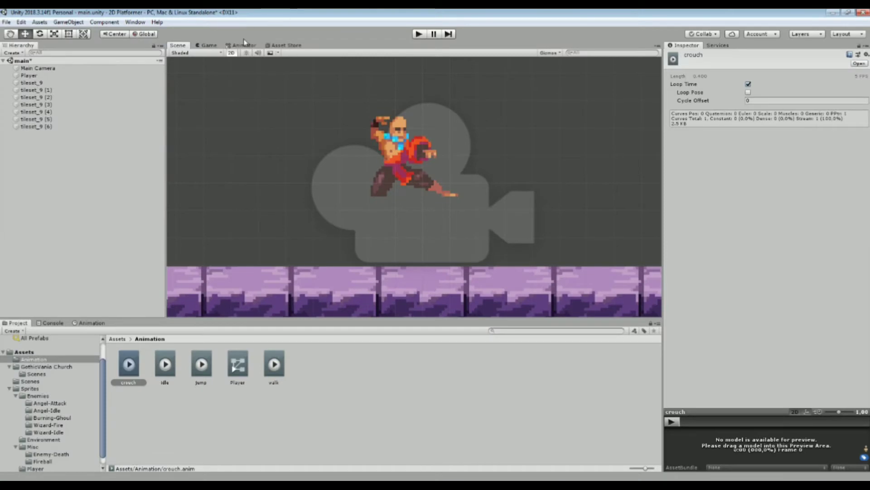
left_click(245, 45)
left_click(548, 102)
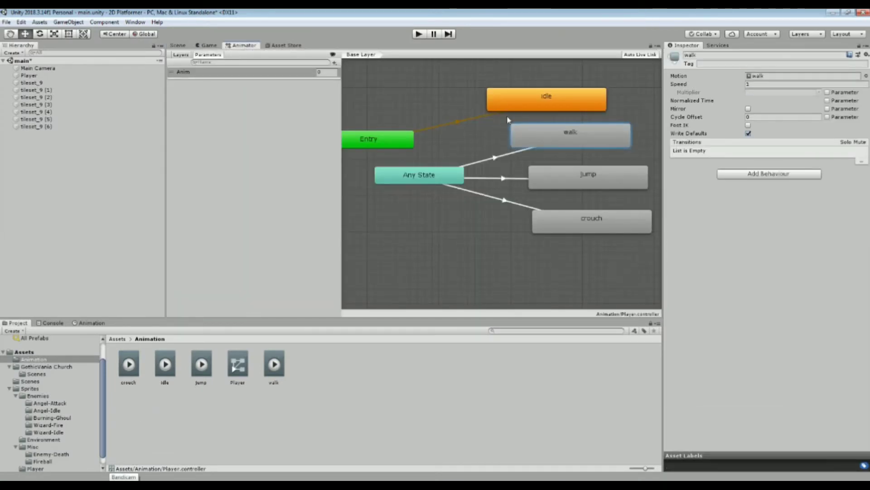
left_click_drag(522, 109, 533, 115)
key("alt+Tab")
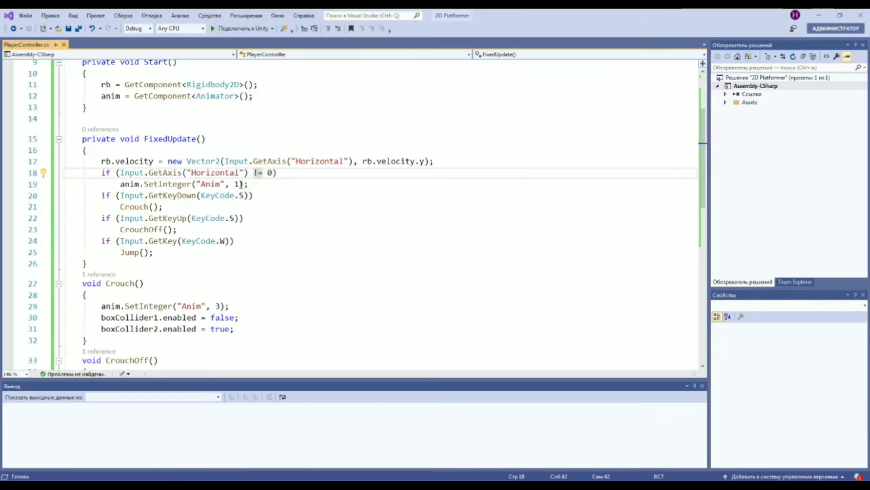
- Duplicate the walking check above itself with == 0 and the Anim value changed for idle
left_click_drag(261, 183, 101, 173)
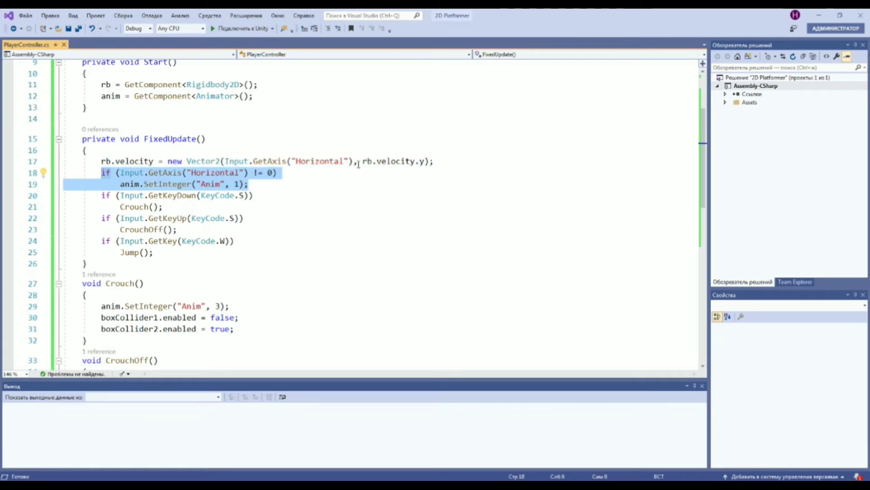
left_click(461, 165)
key("Return")
type("if (Input.GetAxis(\"Horizontal\") != 0)             anim.SetInteger(\"Anim\", 1);")
left_click(263, 173)
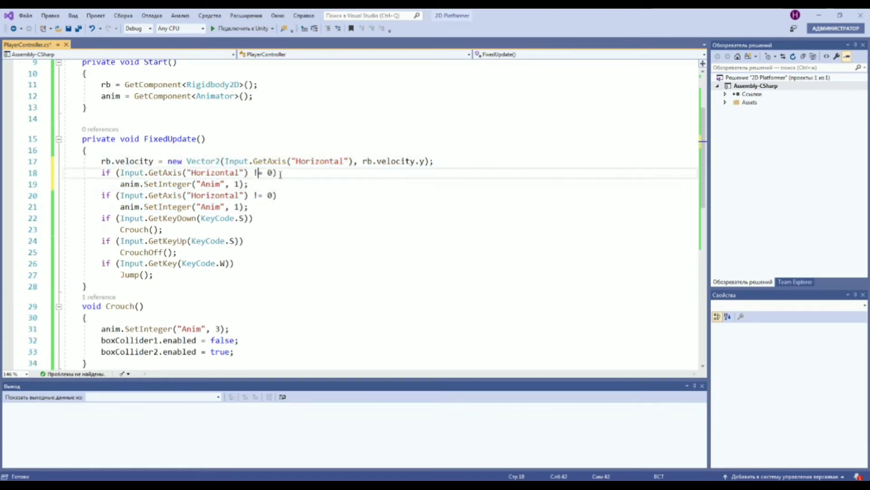
key("BackSpace")
type("0")
key("BackSpace")
type("0")
key("BackSpace")
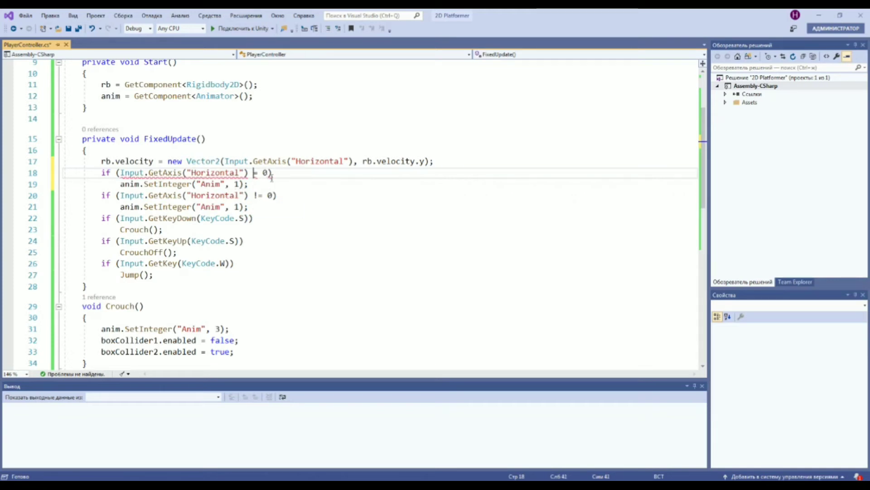
type("=")
key("Down")
key("Left")
key("Left")
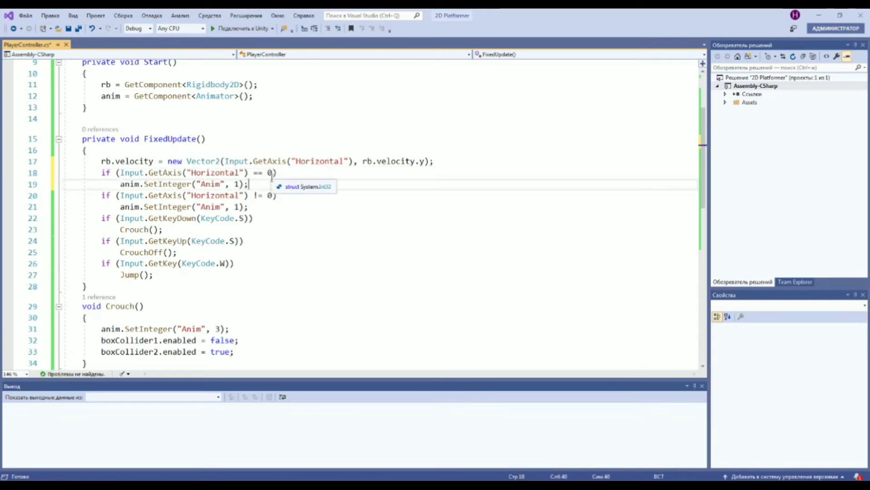
key("BackSpace")
type("9")
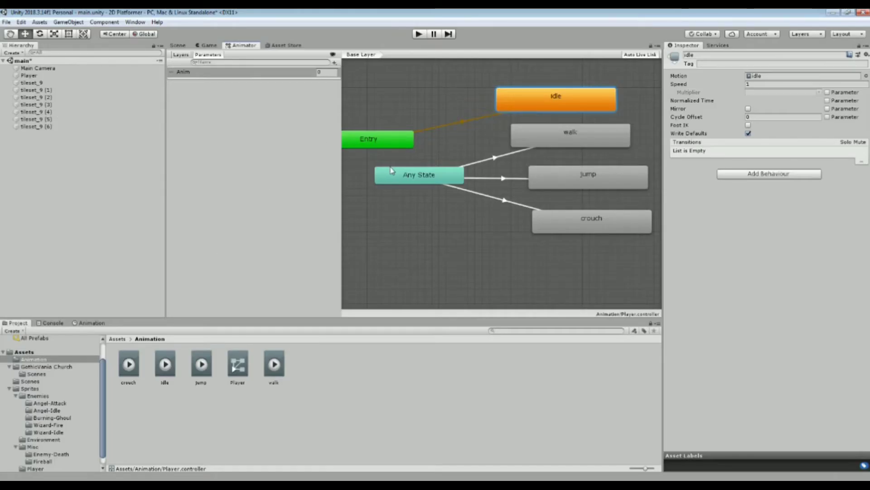
- Add an Any State → idle transition with condition Anim Equals 0, then start play mode
left_click(446, 173)
right_click(447, 176)
left_click(476, 183)
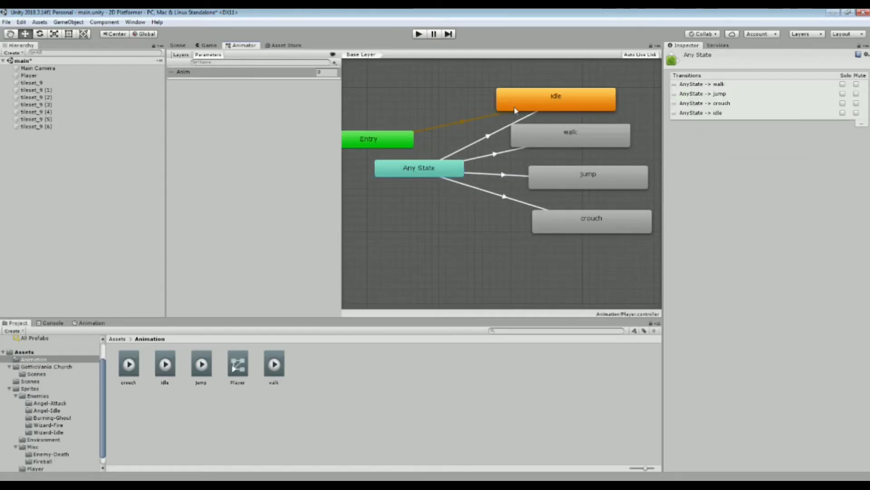
left_click(526, 105)
left_click(676, 136)
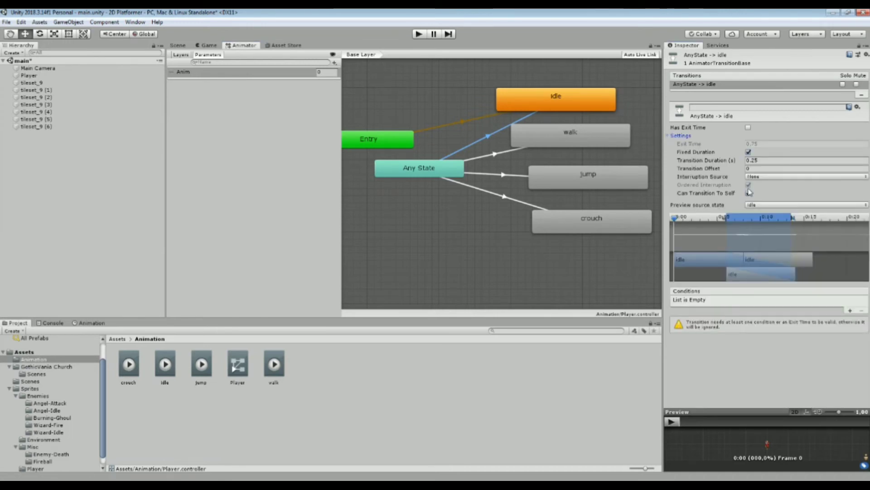
left_click(852, 311)
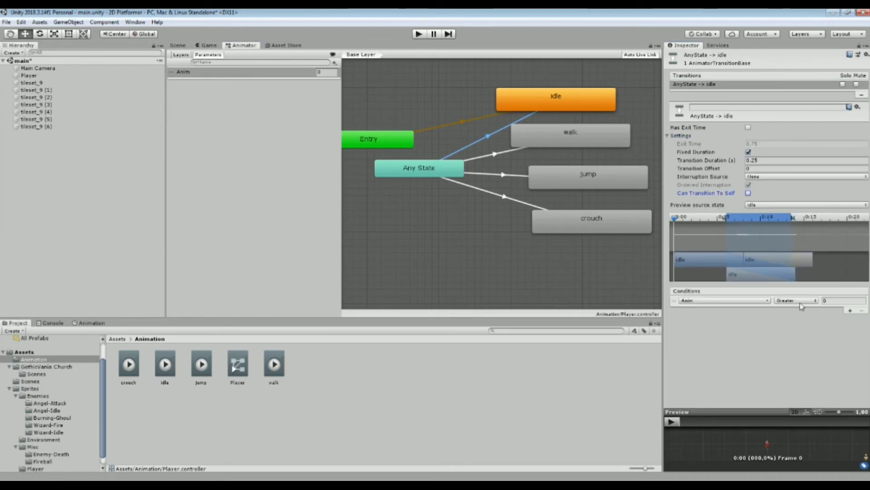
left_click(796, 300)
left_click(796, 330)
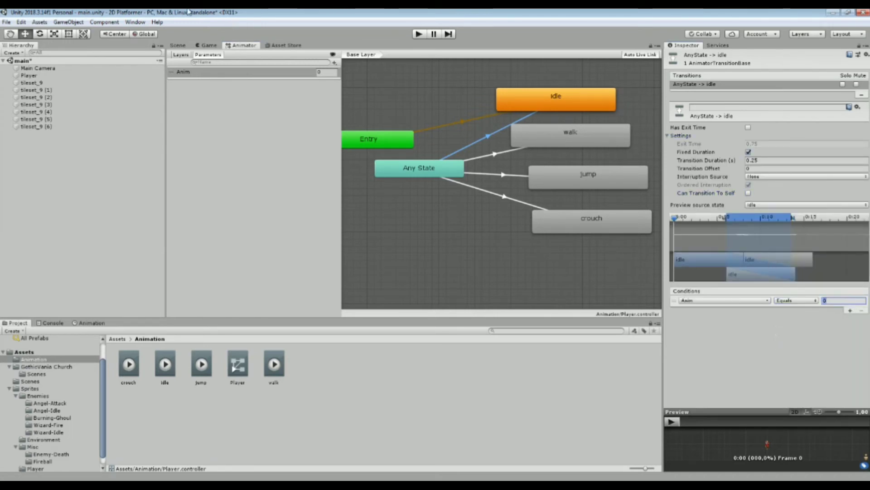
left_click(178, 46)
left_click(418, 34)
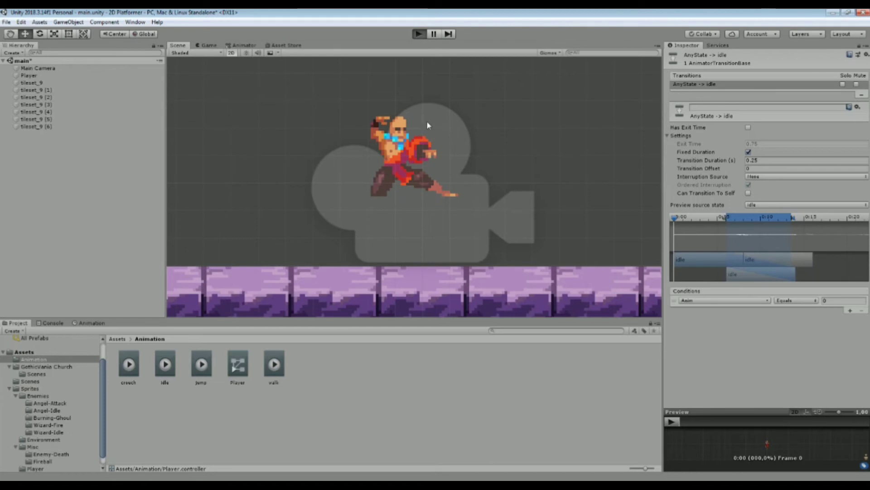
- Walk the player right, stop the game, and toggle Loop Time on the walk clip
key("Right")
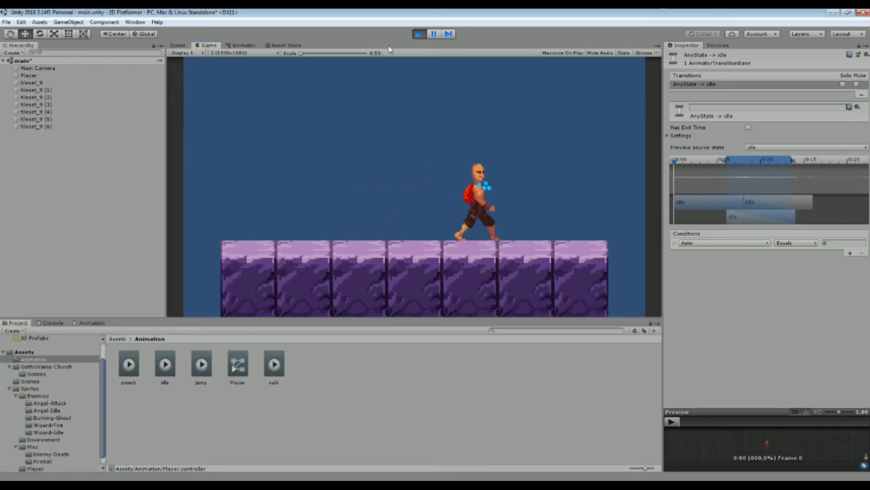
left_click(418, 35)
left_click(273, 364)
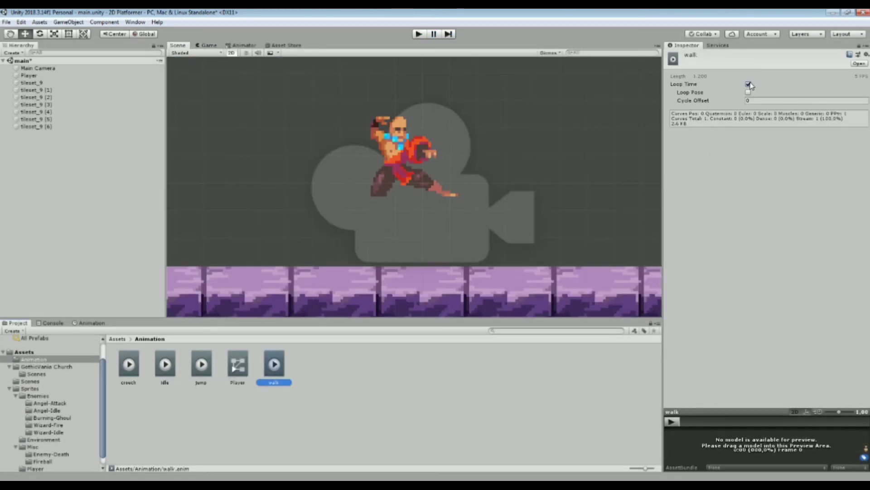
left_click(748, 84)
- Play-test walking left and right, then stop and enable the walk clip's Loop Time
left_click(420, 34)
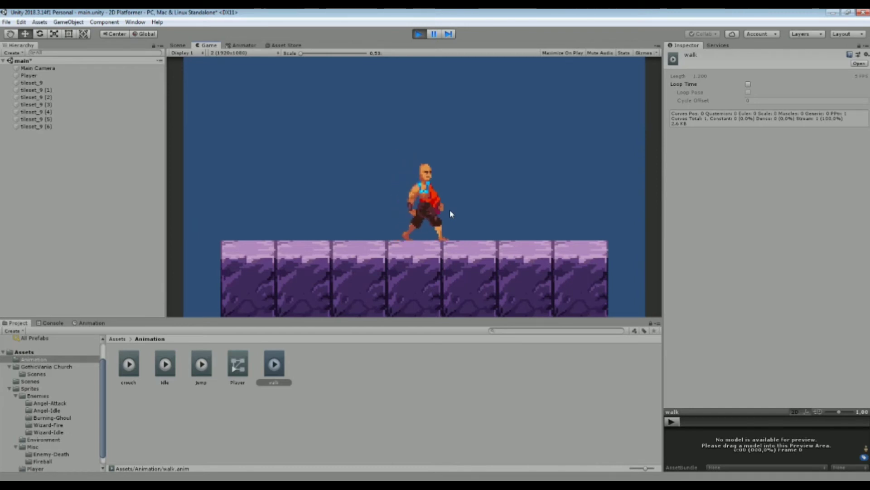
key("Left")
key("Right")
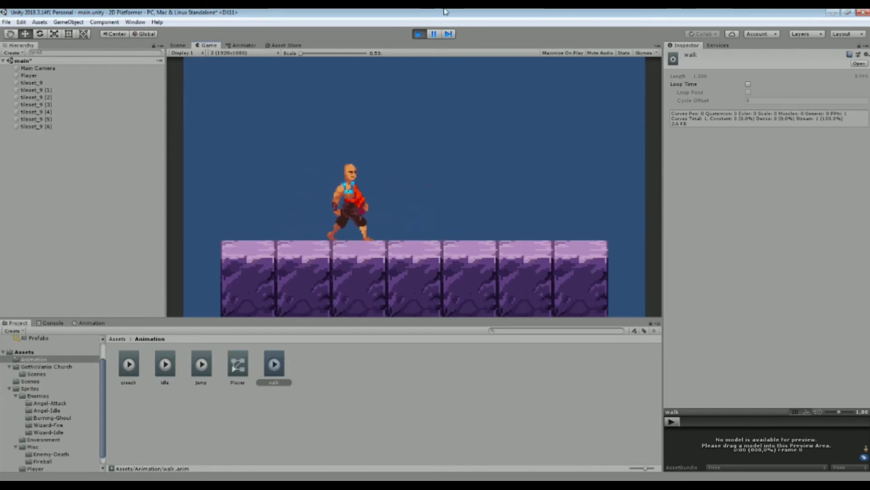
left_click(420, 37)
left_click(748, 83)
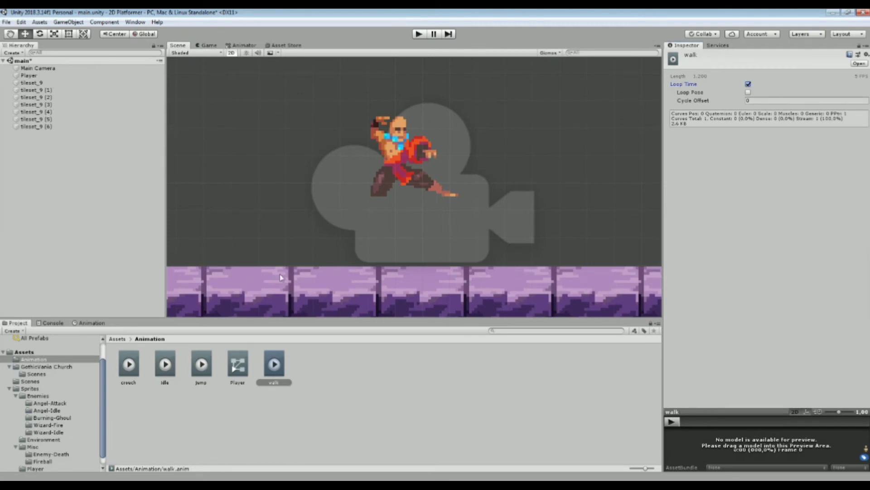
- Change the idle branch to anim.SetInteger("Anim", 0), then run the game with Player selected
key("alt+Tab")
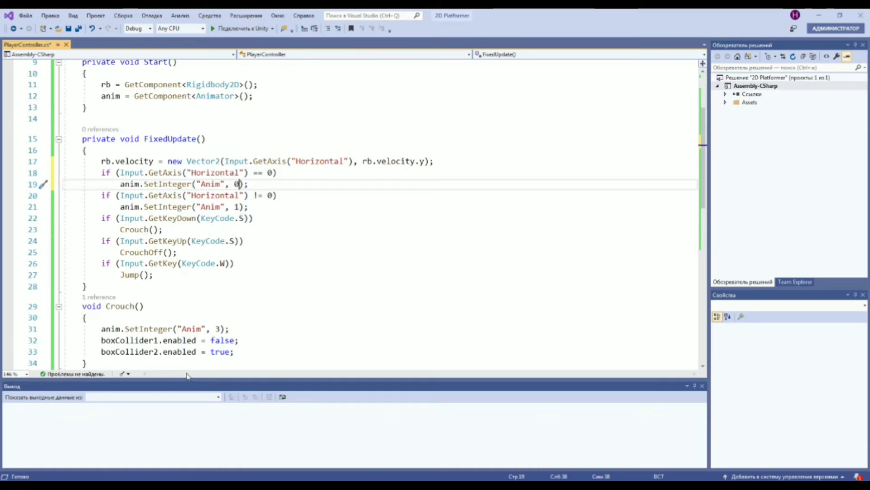
key("alt+Tab")
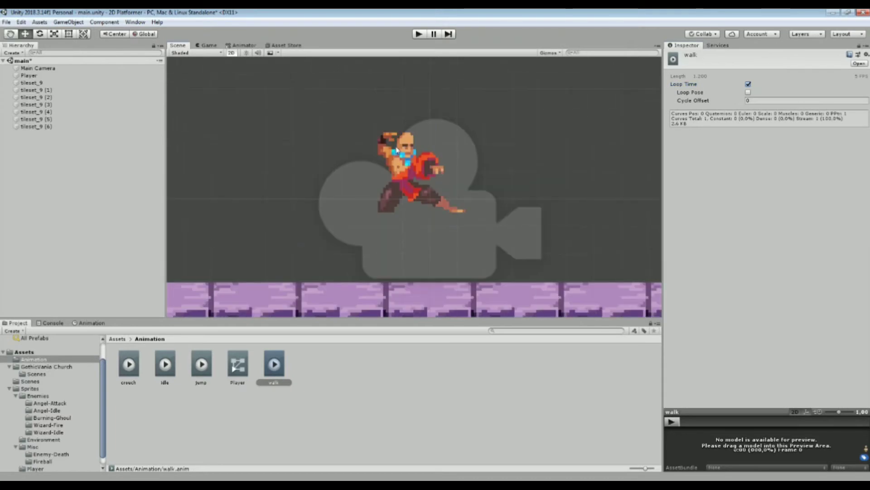
left_click(417, 200)
left_click(424, 33)
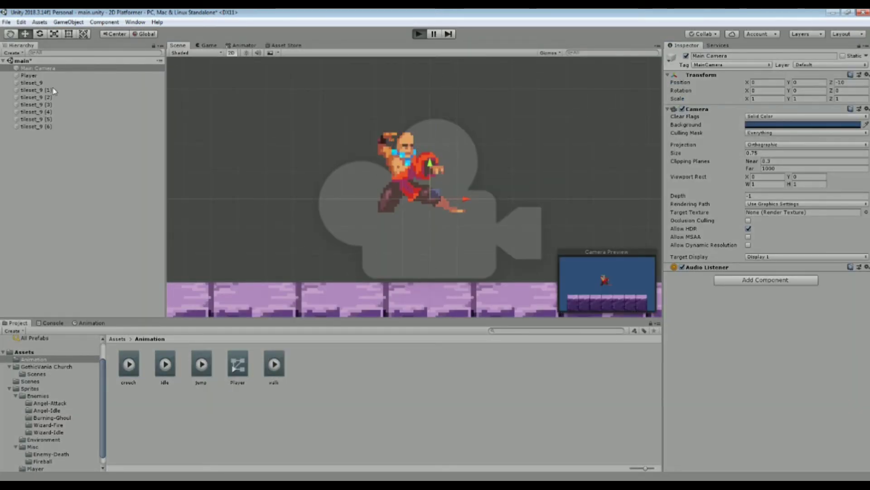
left_click(50, 75)
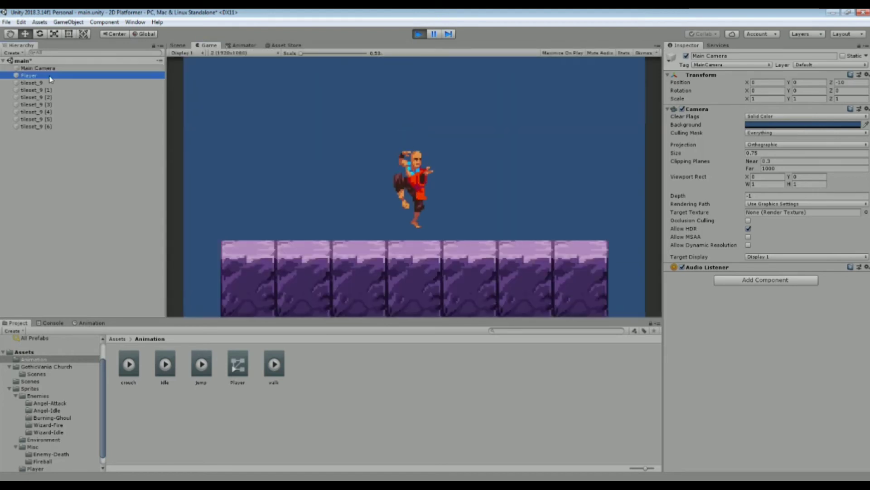
- Crouch the player and check the collider swap in the Scene view
left_click(181, 45)
left_click(209, 45)
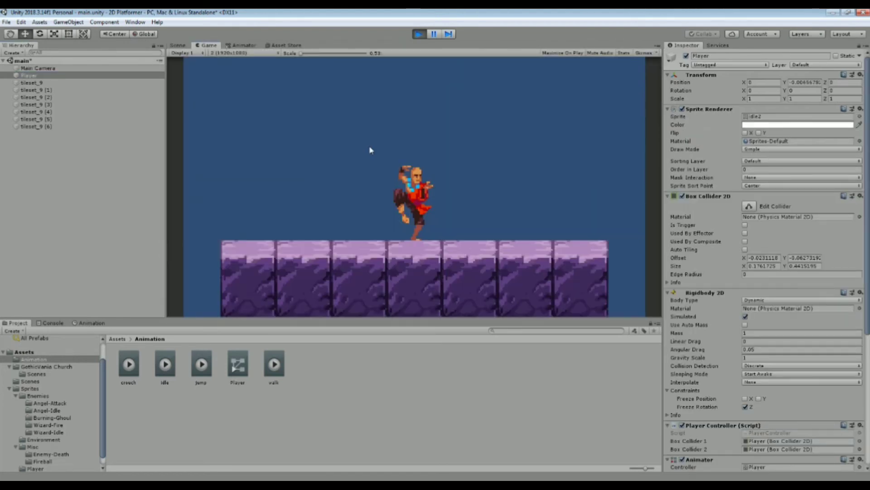
key("Down")
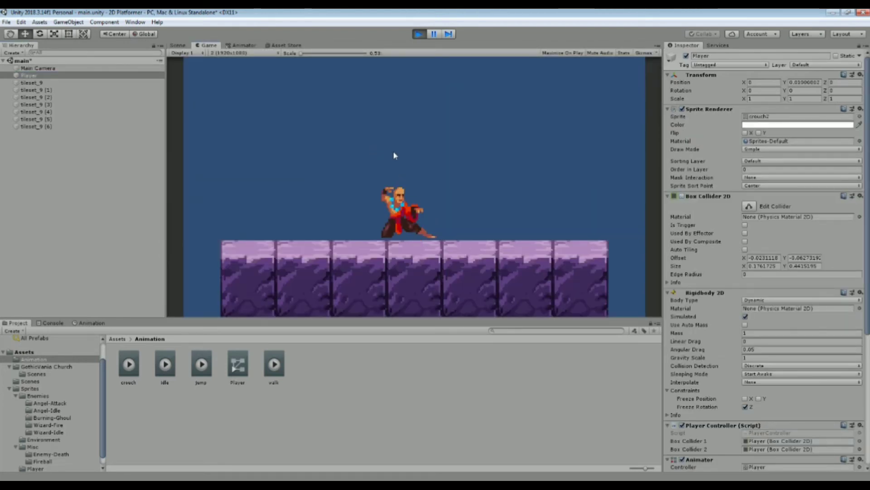
scroll(723, 222, "down", 5)
scroll(707, 191, "up", 3)
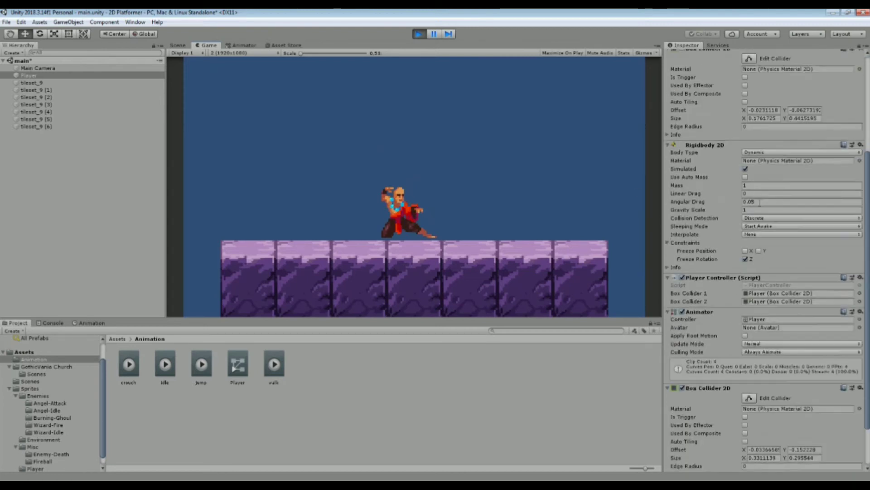
scroll(684, 136, "up", 2)
left_click(178, 45)
left_click(211, 46)
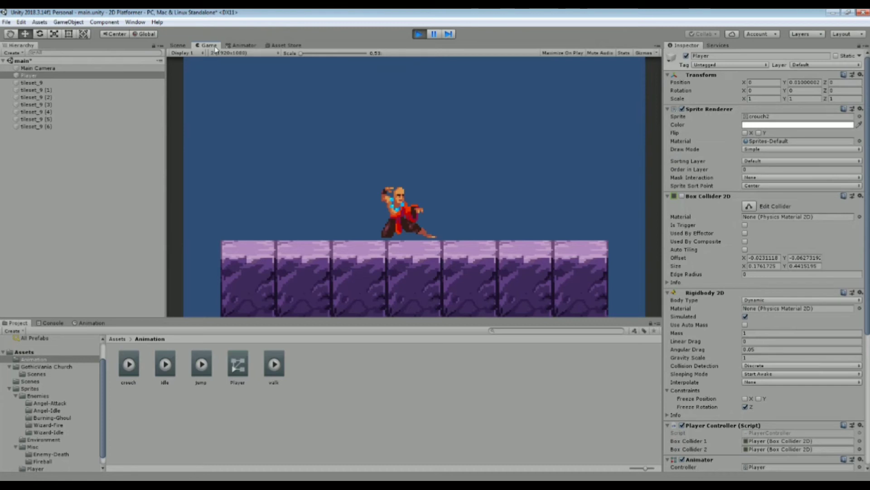
- Make the player jump twice and walk left and right in the running game
key("space")
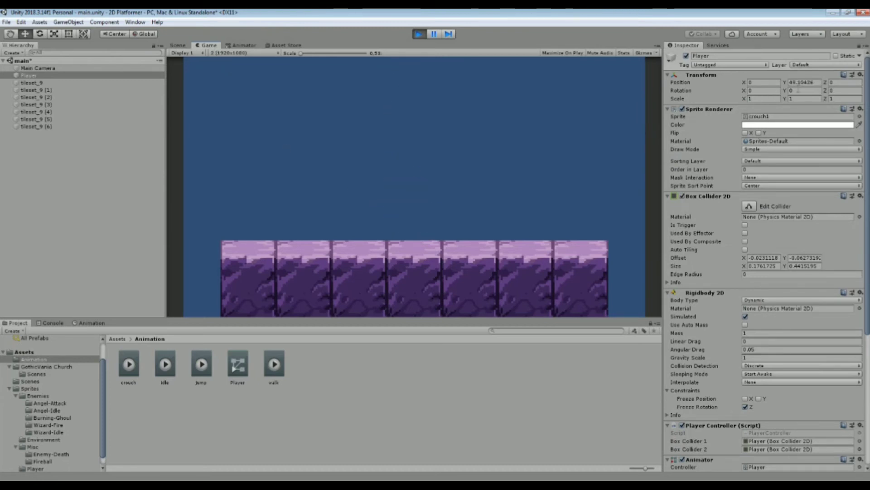
key("Right")
left_click(807, 83)
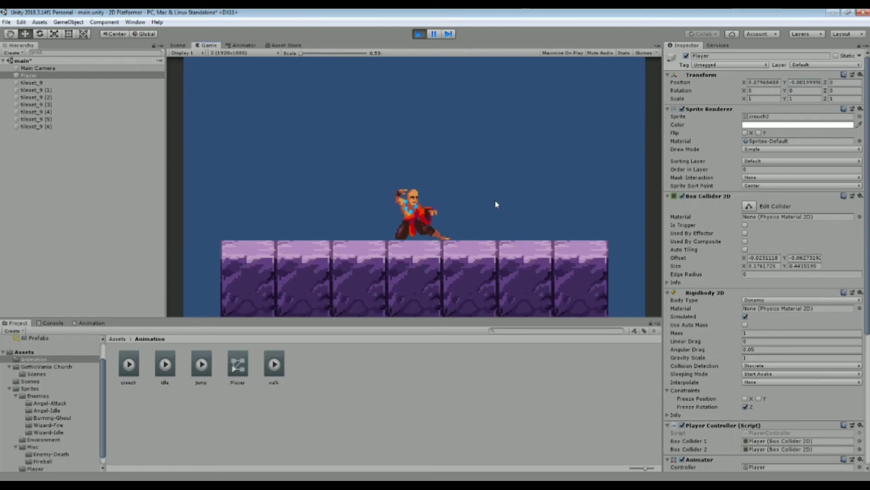
key("space")
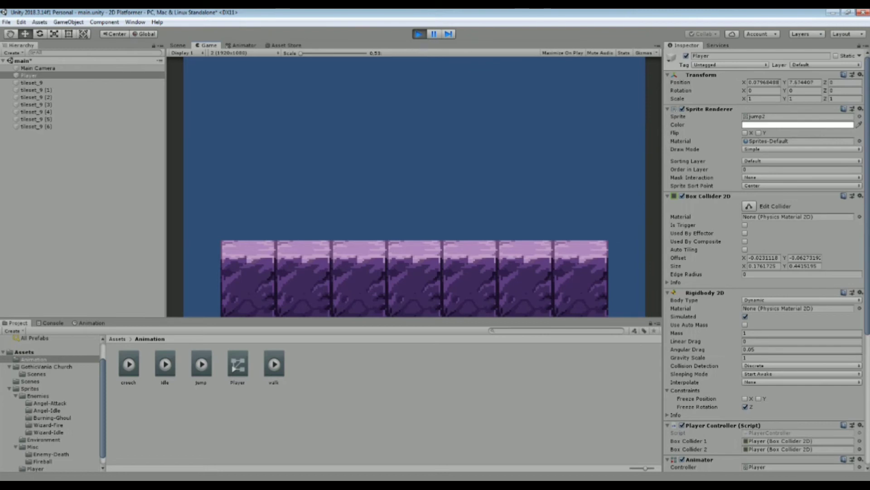
key("Left")
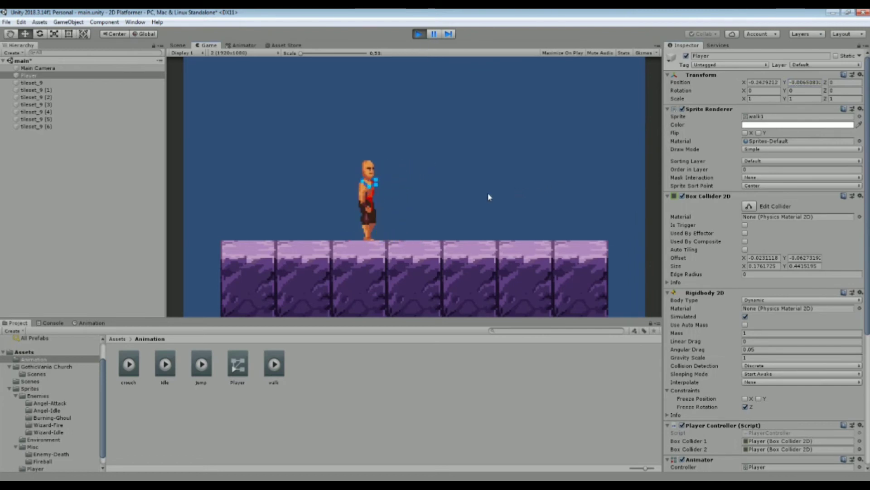
key("Right")
key("Left")
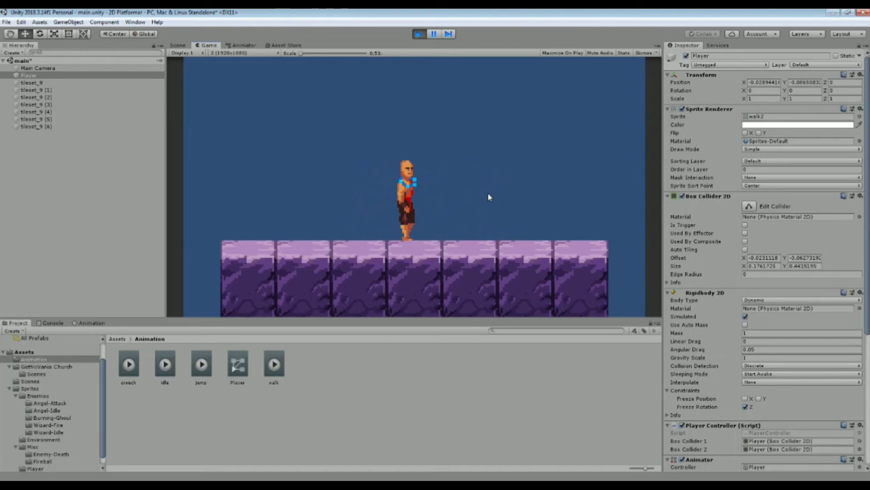
key("Right")
left_click(419, 34)
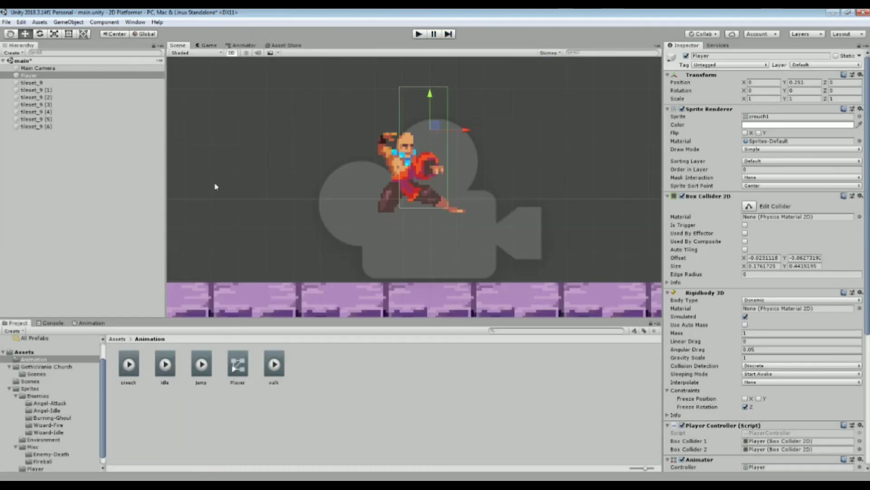
scroll(341, 151, "down", 1)
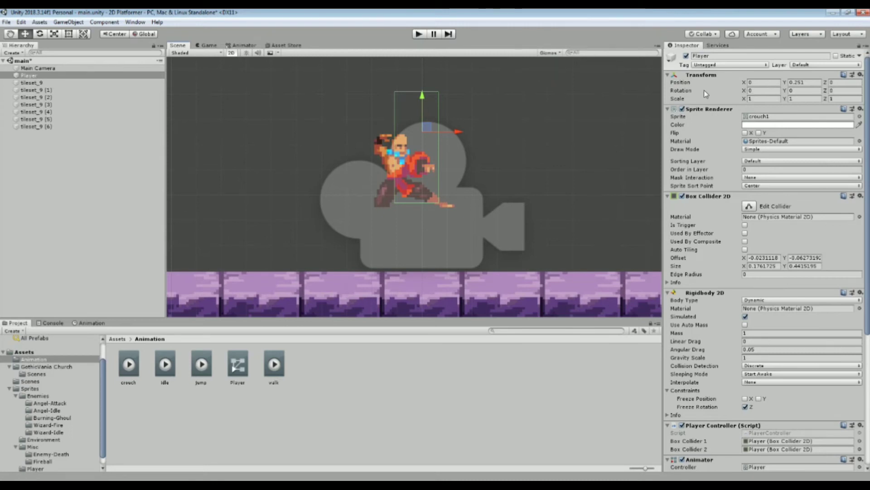
left_click(852, 91)
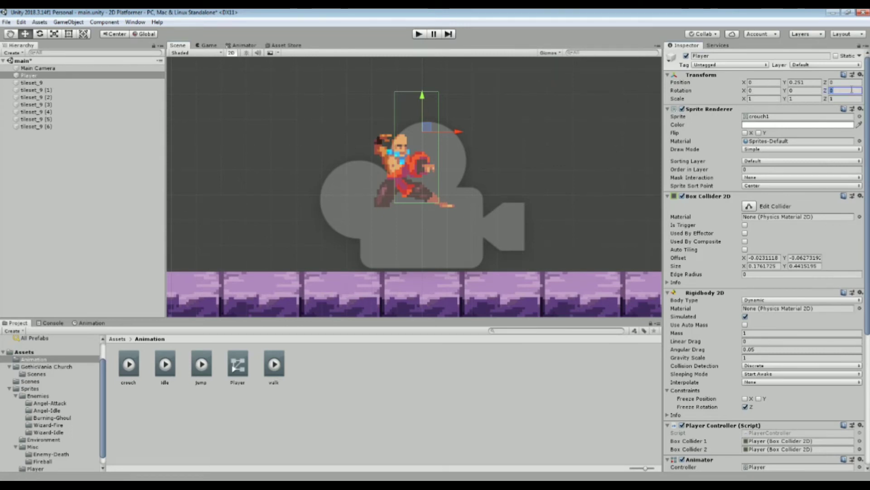
type("18")
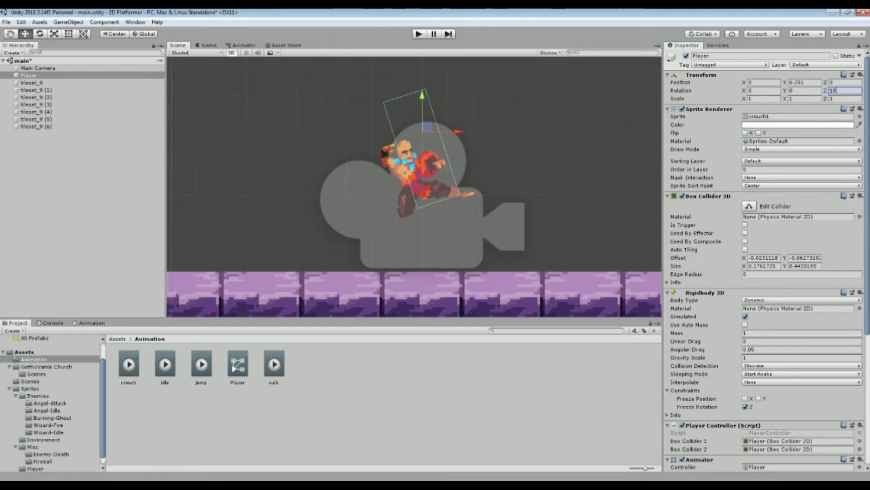
type("0")
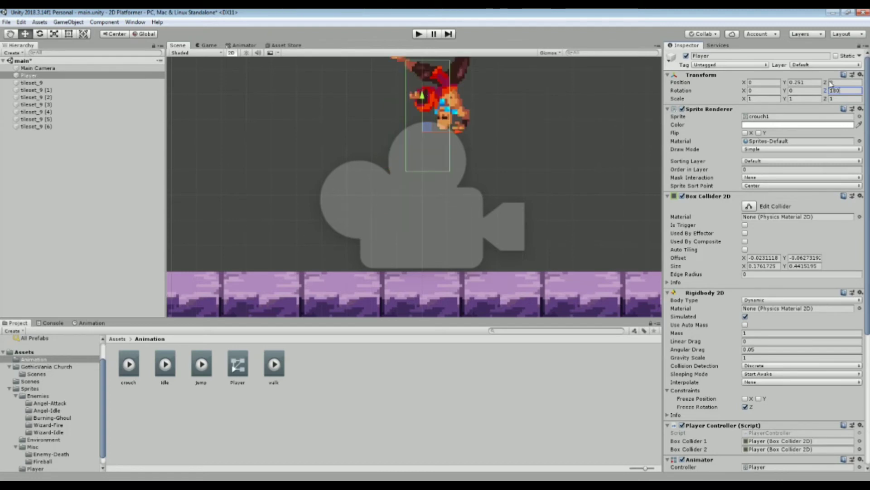
key("BackSpace")
key("BackSpace")
key("BackSpace")
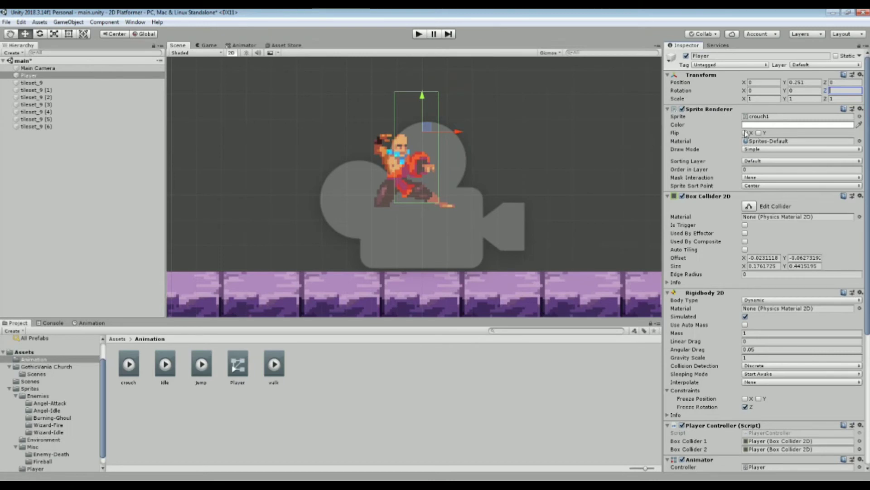
left_click(745, 133)
left_click(745, 133)
left_click(745, 133)
left_click(745, 133)
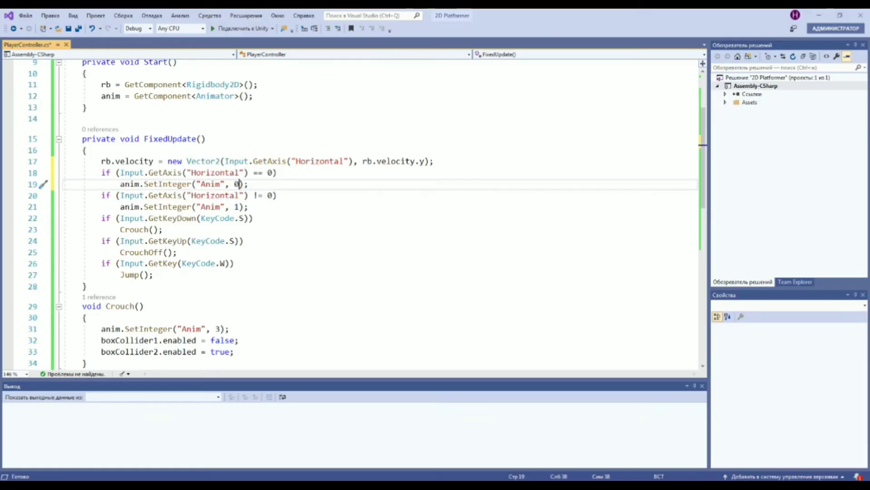
- Declare a new field 'SpriteRenderer sr;' after the anim field
scroll(180, 163, "up", 3)
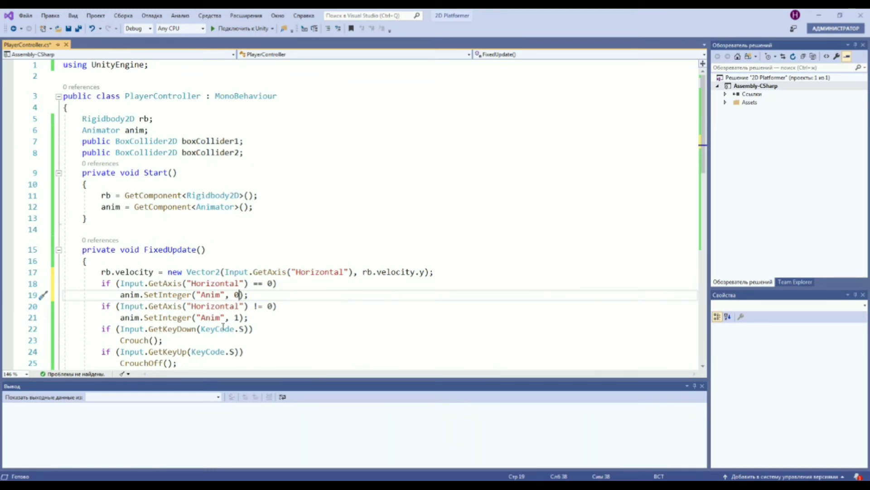
left_click(158, 127)
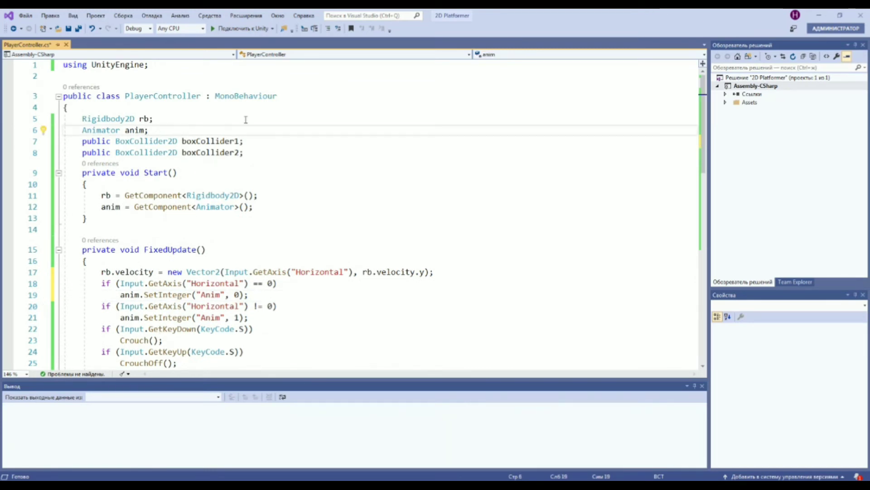
key("Return")
type("Spru")
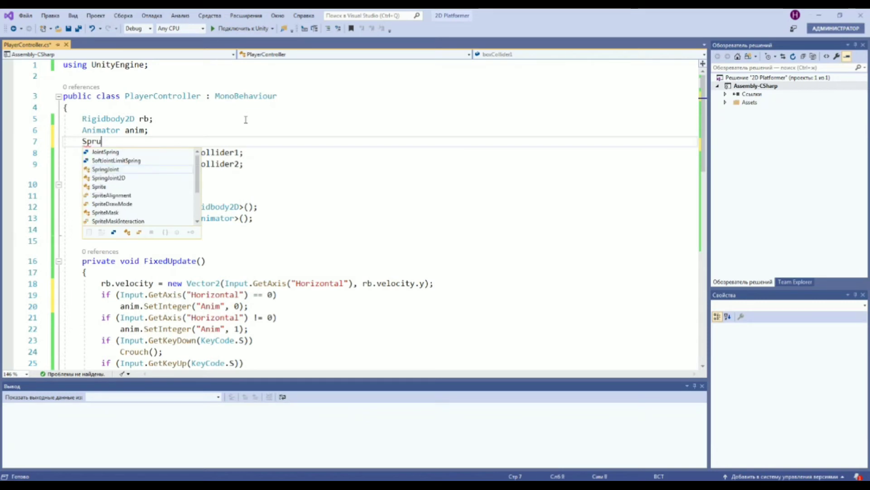
key("BackSpace")
type("iteRen")
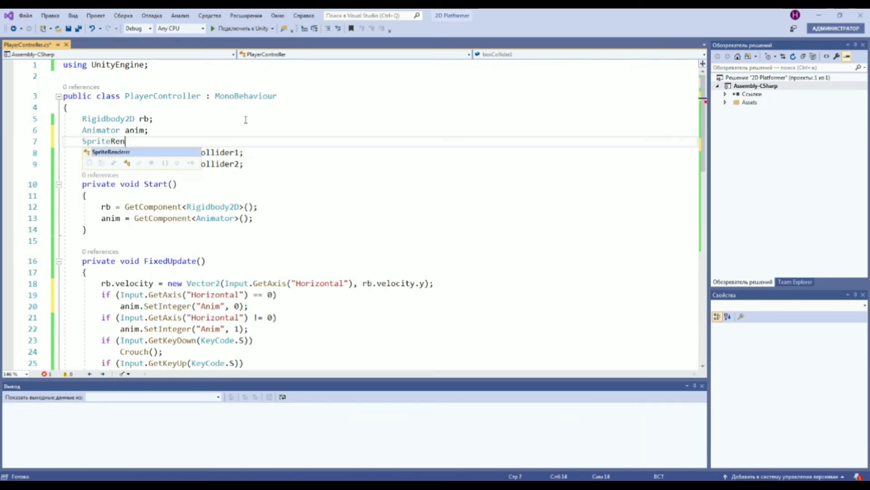
type("derer sr;")
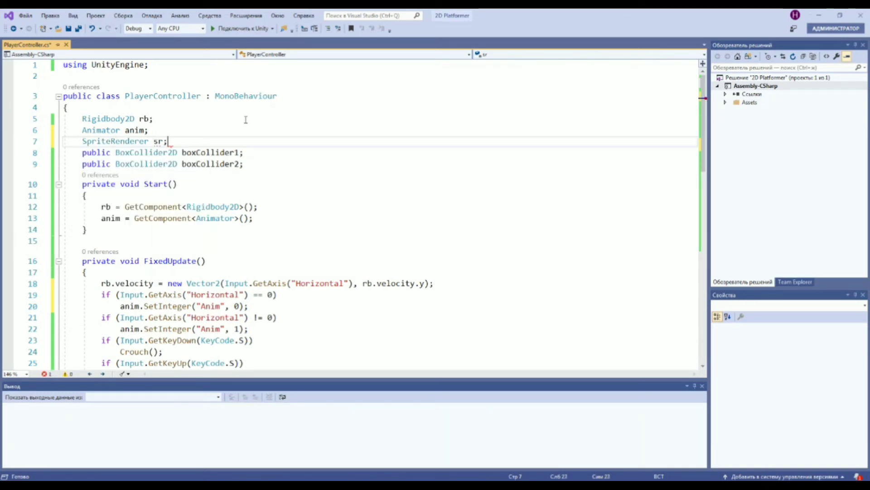
- Assign sr = GetComponent<SpriteRenderer>(); at the top of Start()
left_click(129, 193)
key("Return")
type("iк")
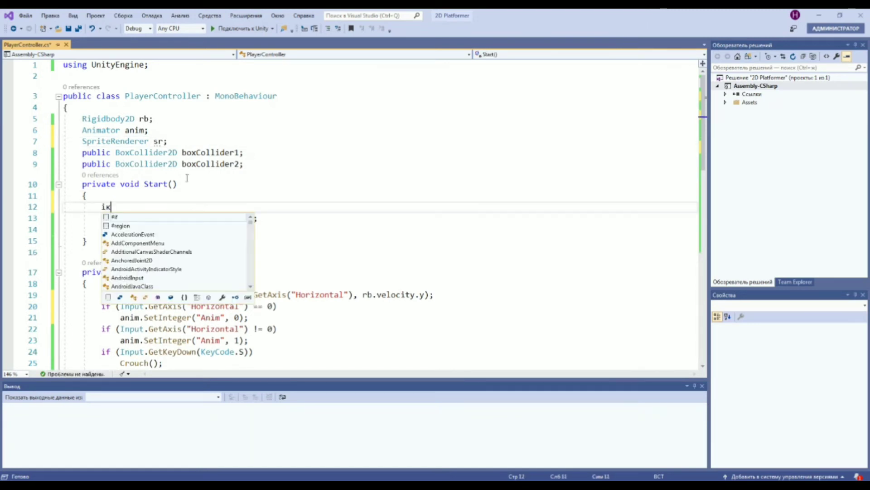
type("ык")
type("s")
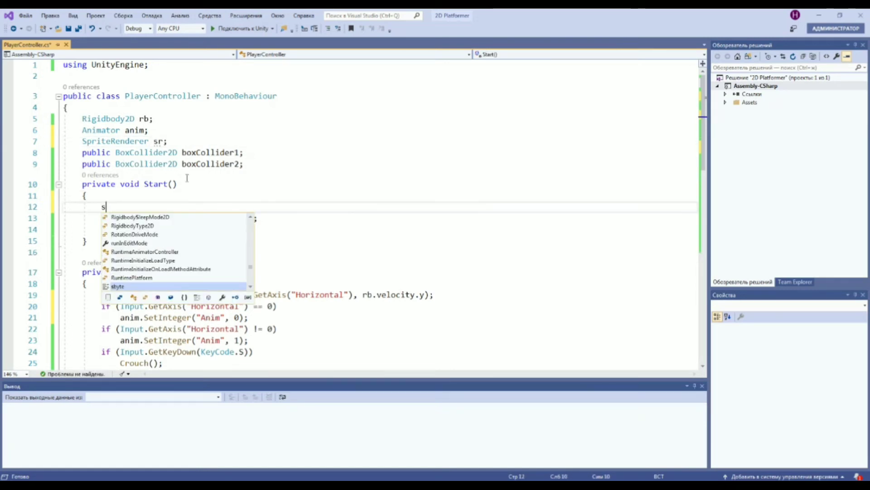
type("r = get")
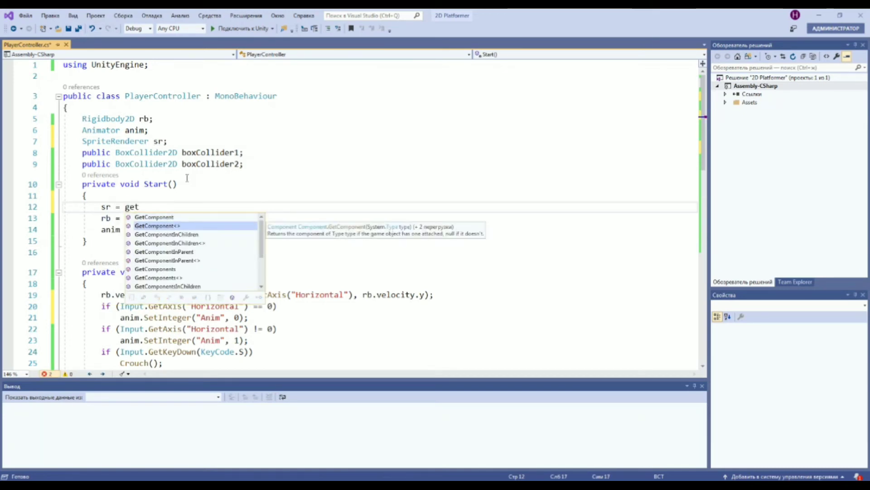
key("Tab")
type("sp>(")
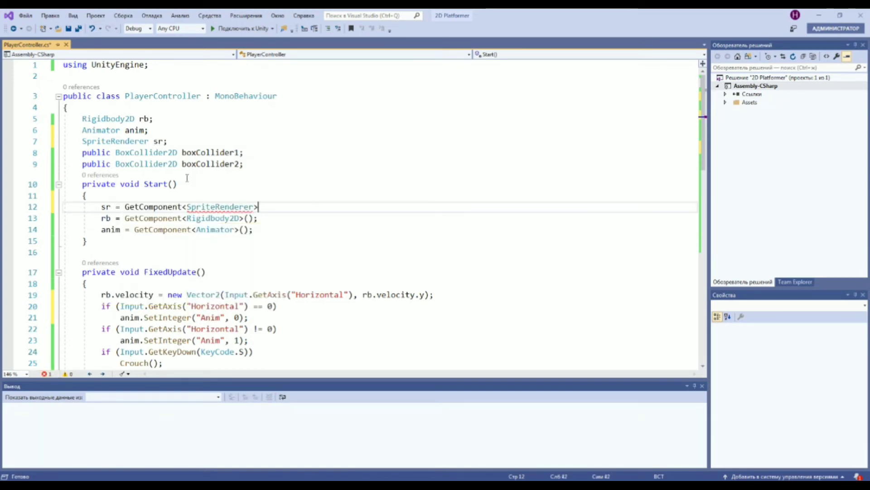
type(");")
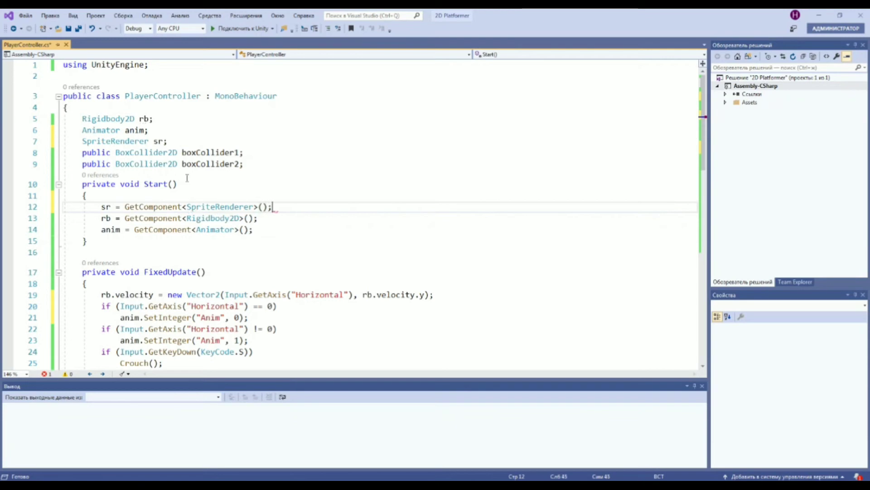
scroll(190, 192, "down", 5)
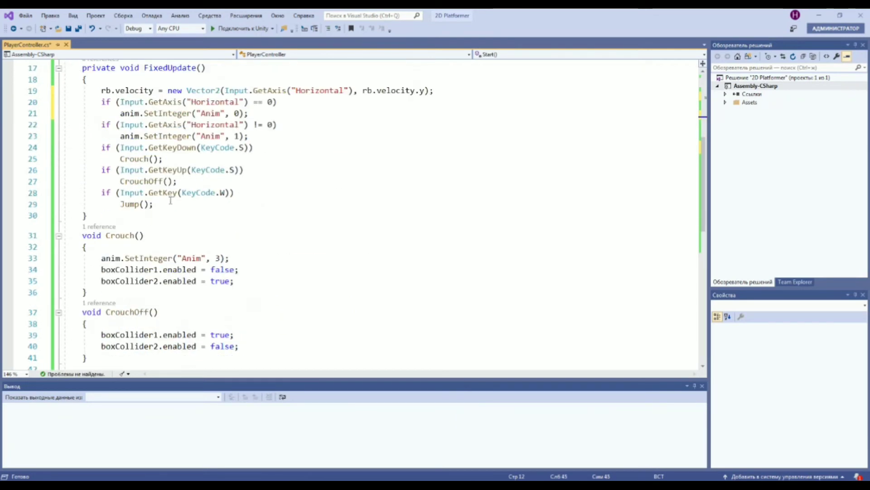
- Add if (Input.GetAxis("Horizontal") > 0) sr.flipX = false; on a new line 24
left_click(323, 114)
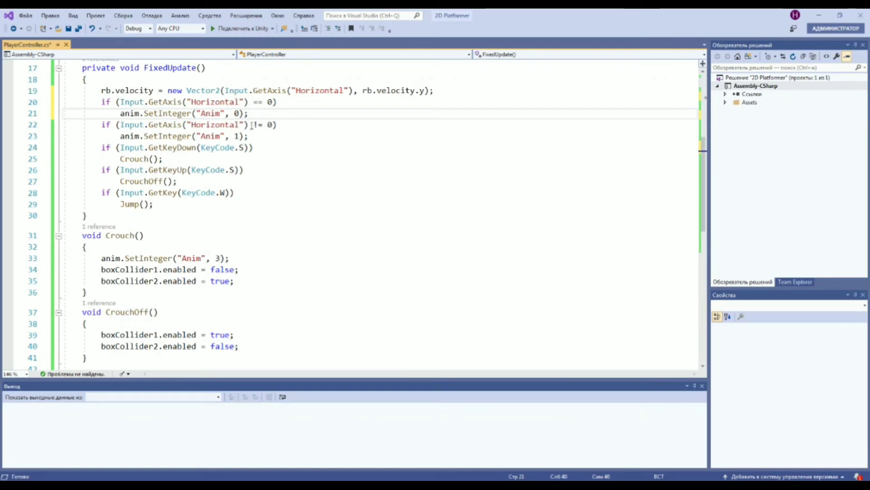
left_click(293, 100)
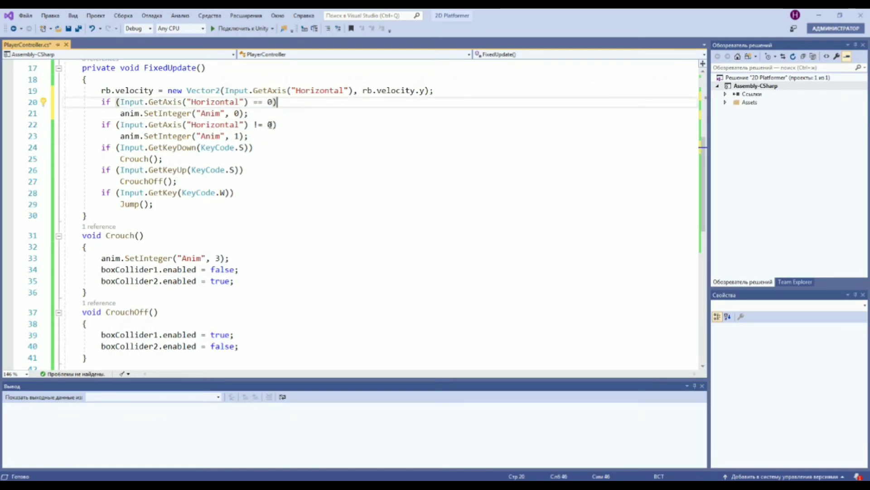
left_click(291, 135)
key("Return")
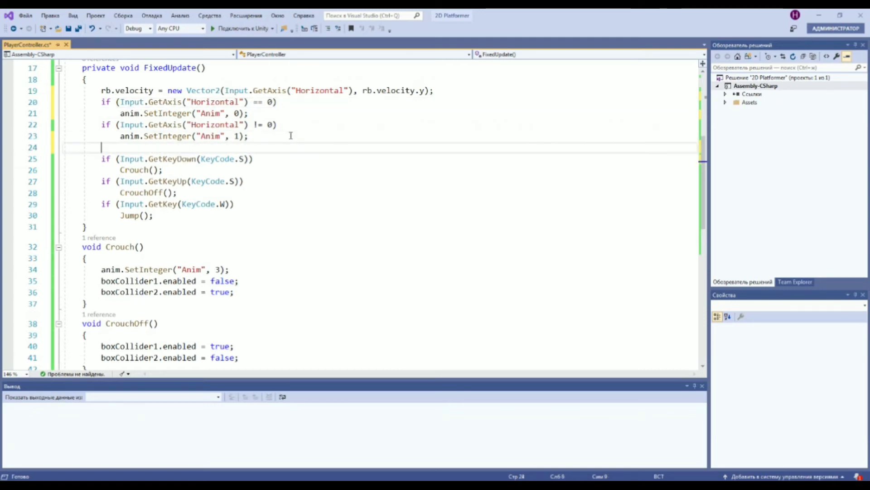
type("ша")
type("if(")
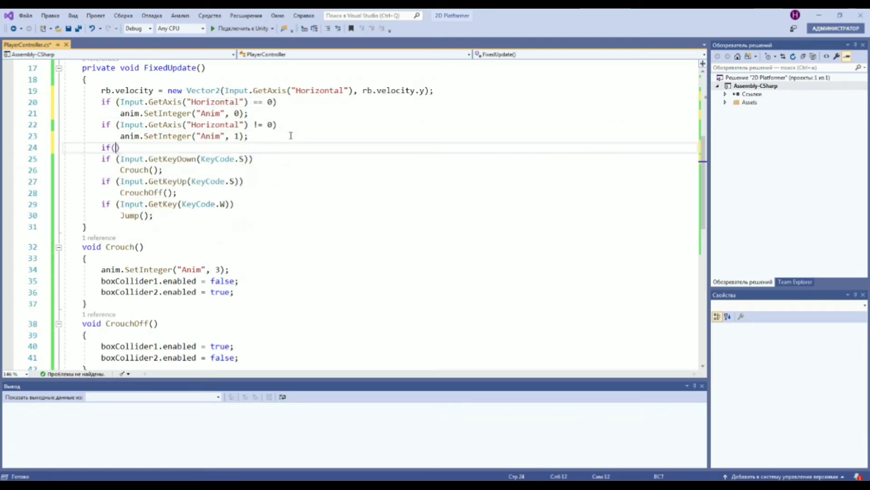
key("ctrl+space")
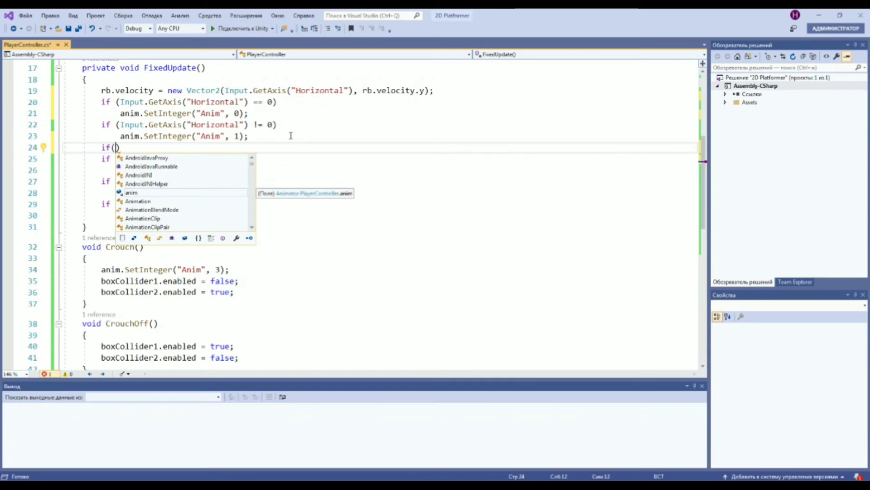
left_click_drag(249, 124, 120, 124)
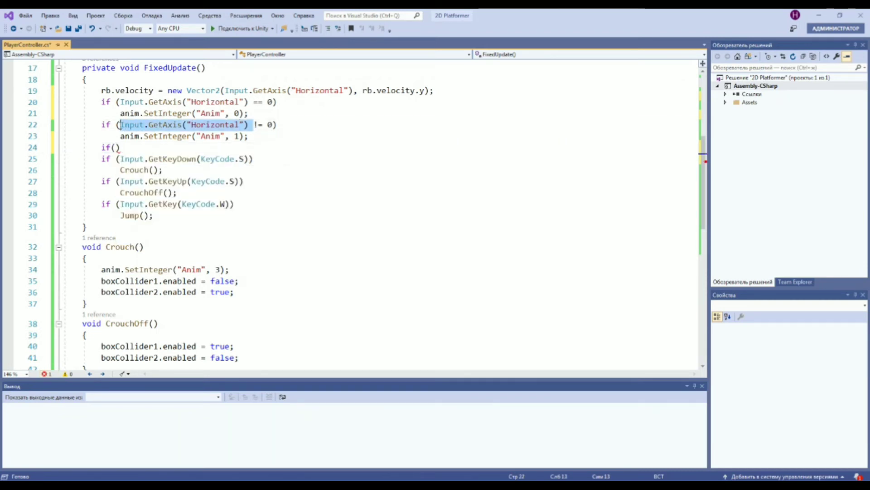
key("ctrl+c")
left_click(116, 147)
key("ctrl+v")
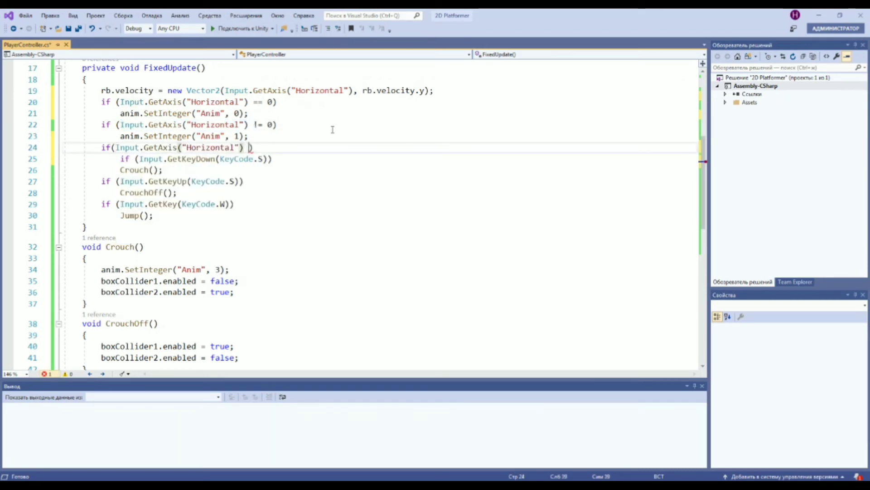
type("0")
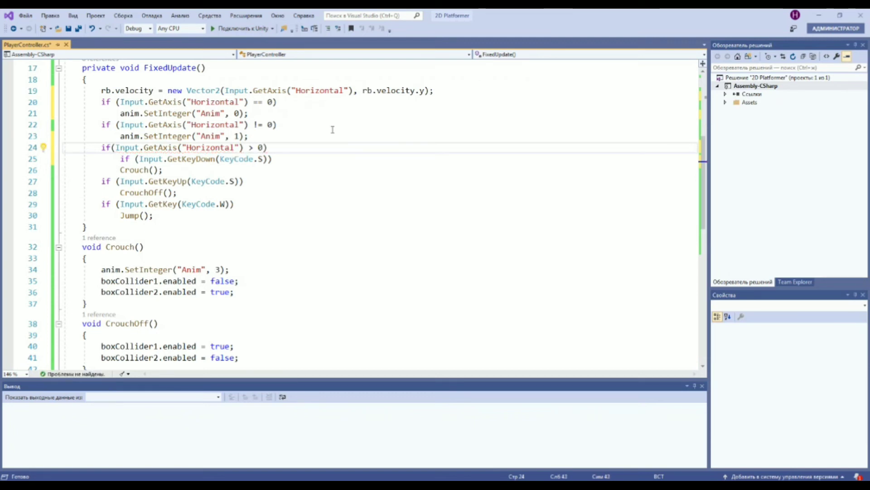
key("End")
key("Return")
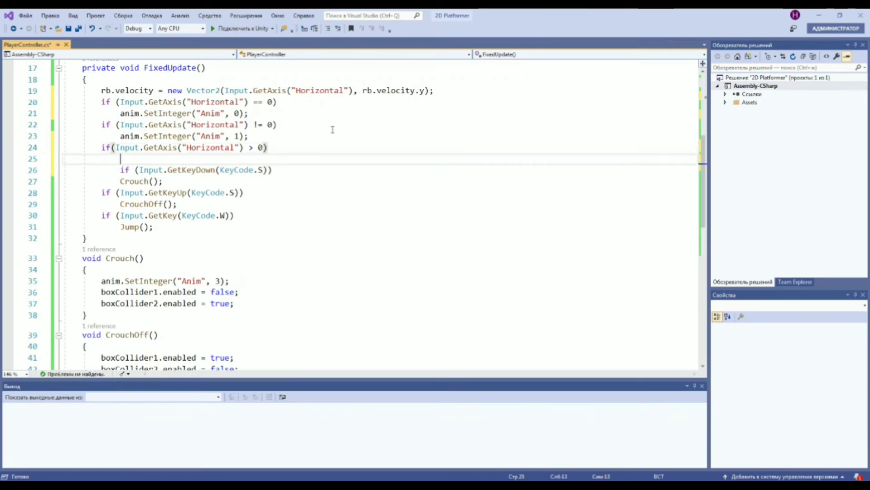
type("sr.")
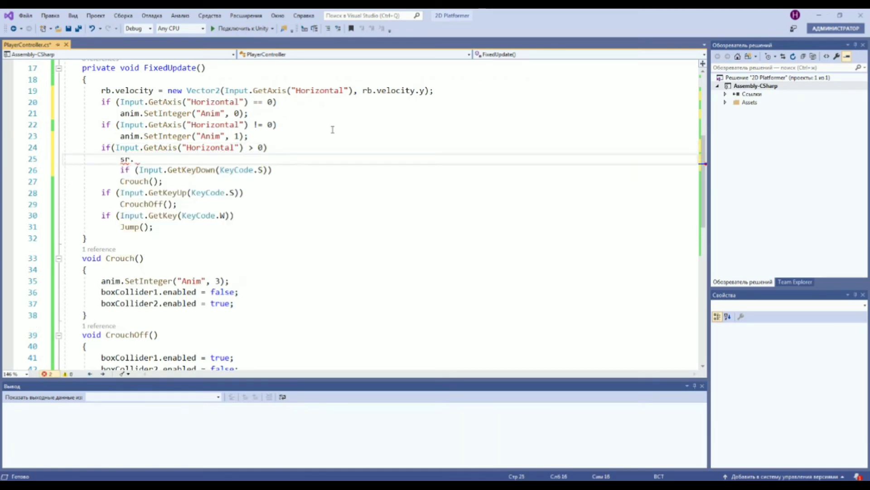
type("flipX")
type(" = false;")
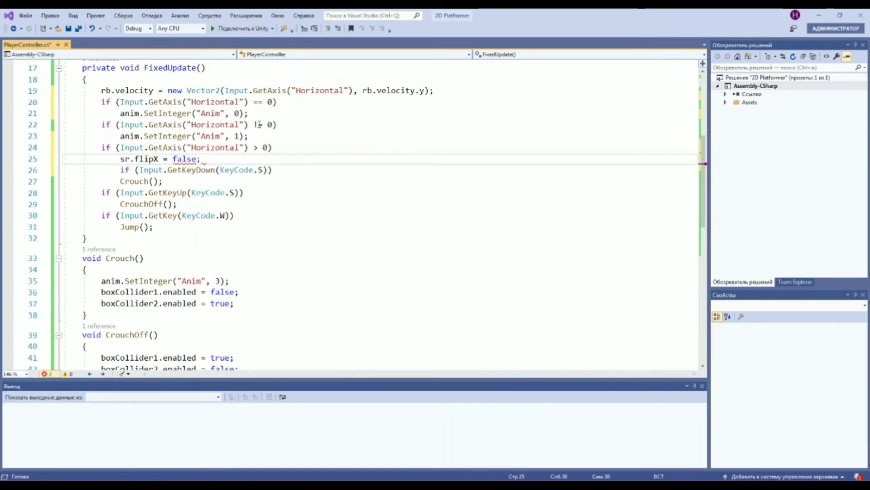
- Add an else-if for Horizontal < 0 that sets sr.flipX = true
key("Return")
type("y")
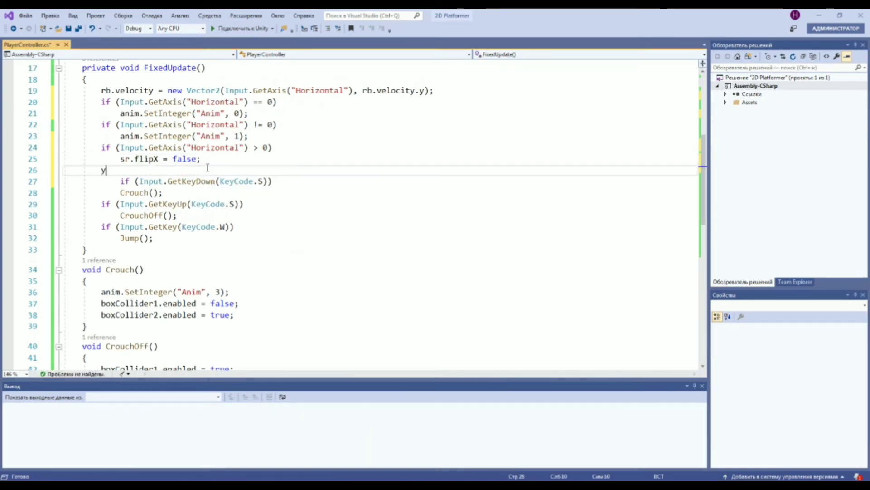
key("ctrl+space")
type("e")
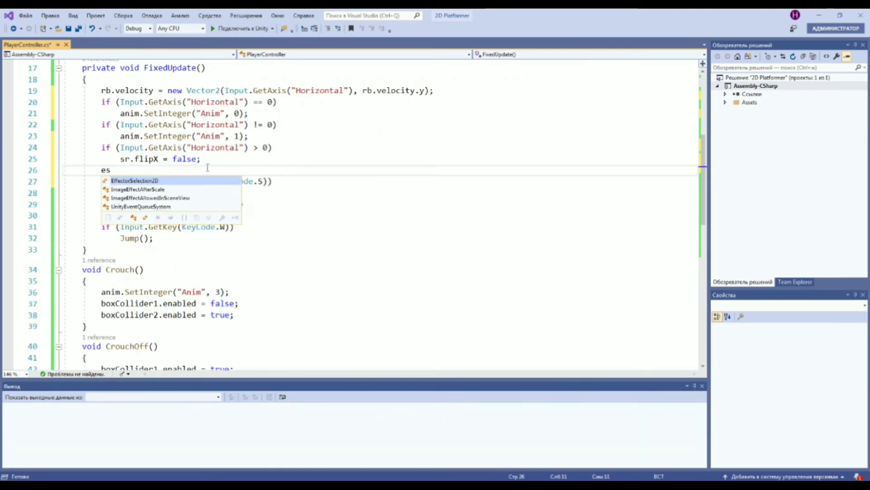
type("lse")
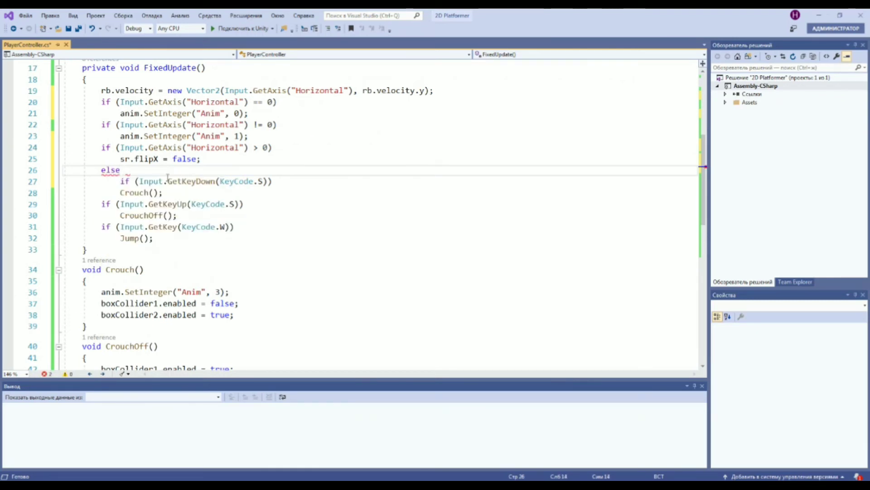
left_click_drag(105, 142, 200, 164)
key("ctrl+c")
left_click(125, 171)
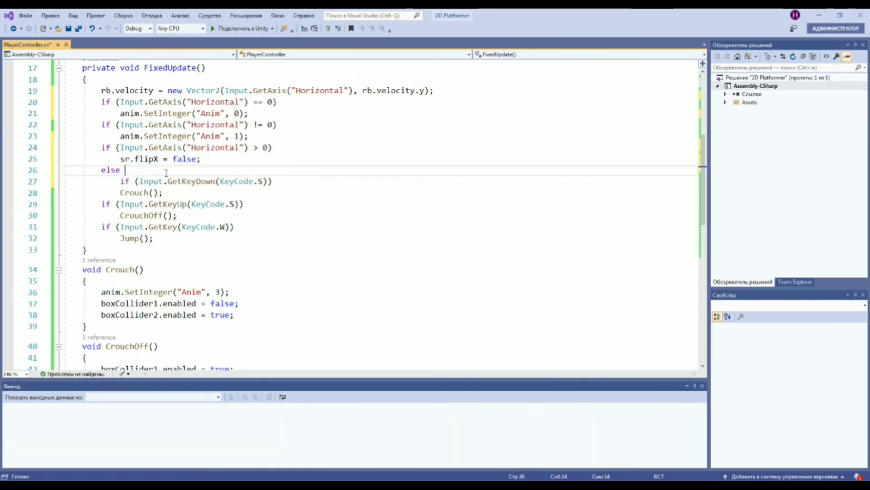
key("ctrl+v")
triple_click(182, 184)
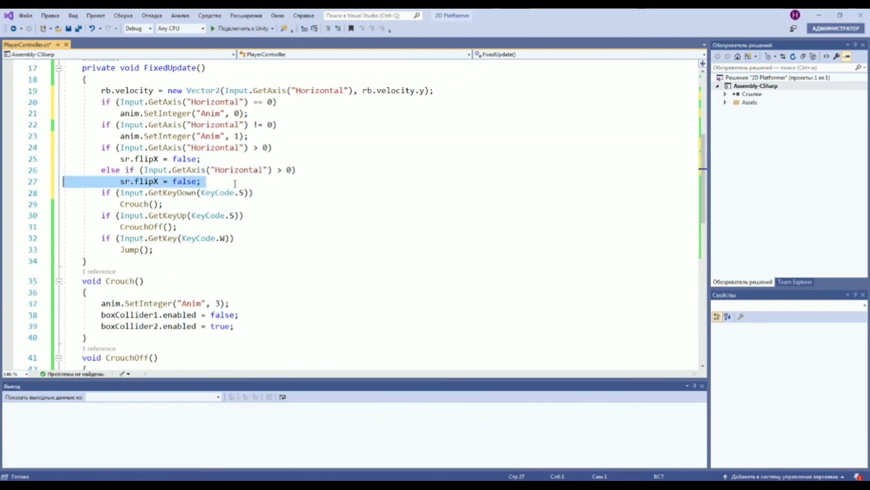
left_click(168, 182)
double_click(187, 182)
type("true")
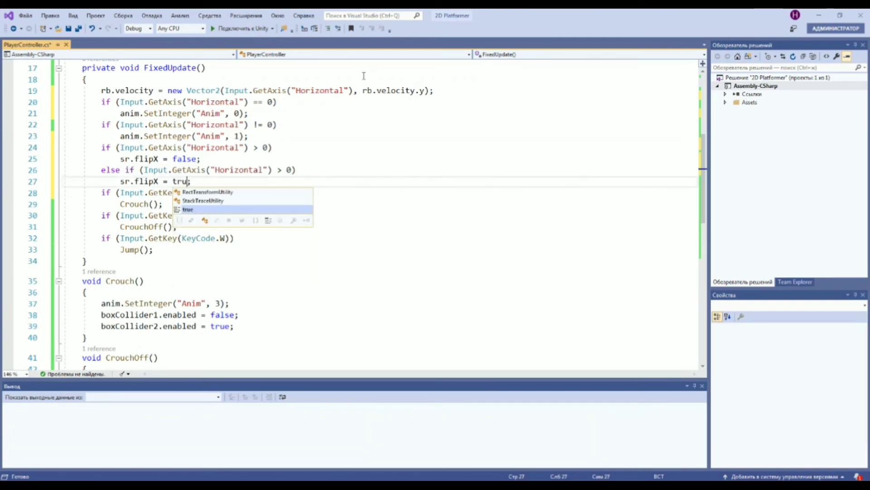
left_click(286, 171)
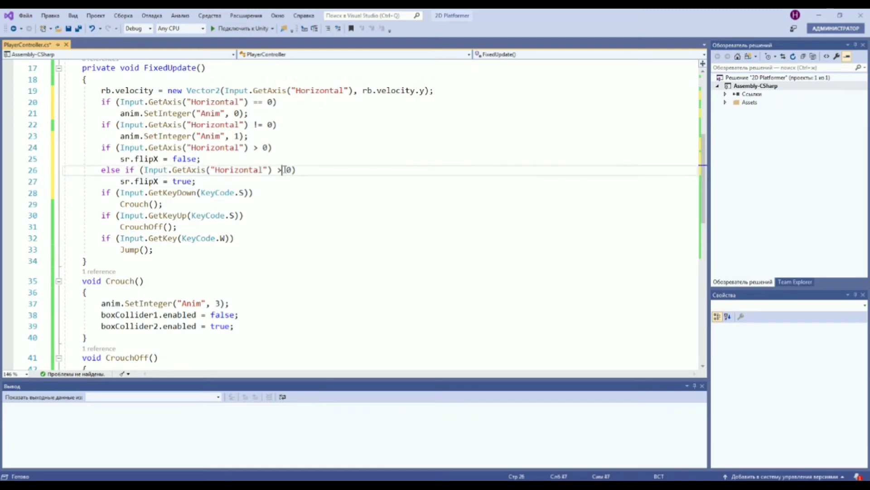
key("BackSpace")
type("<")
- Save PlayerController.cs and return to Unity
key("ctrl+s")
scroll(219, 252, "down", 11)
scroll(253, 188, "up", 10)
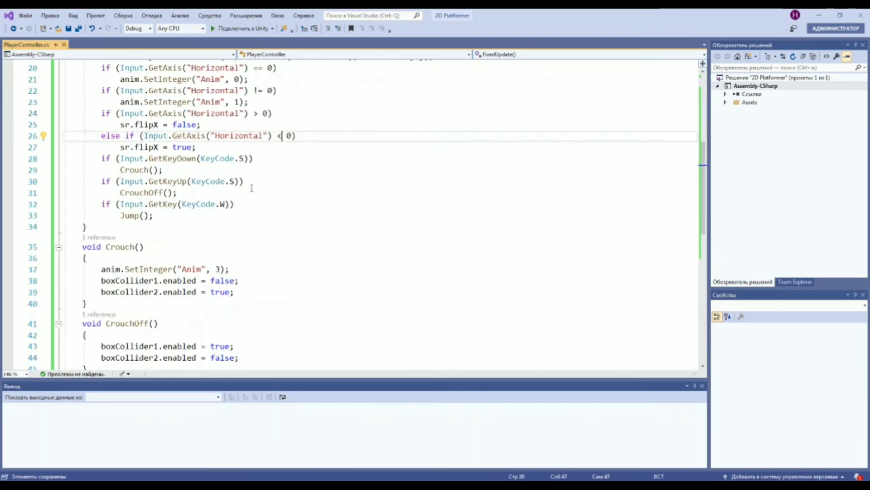
scroll(220, 254, "up", 1)
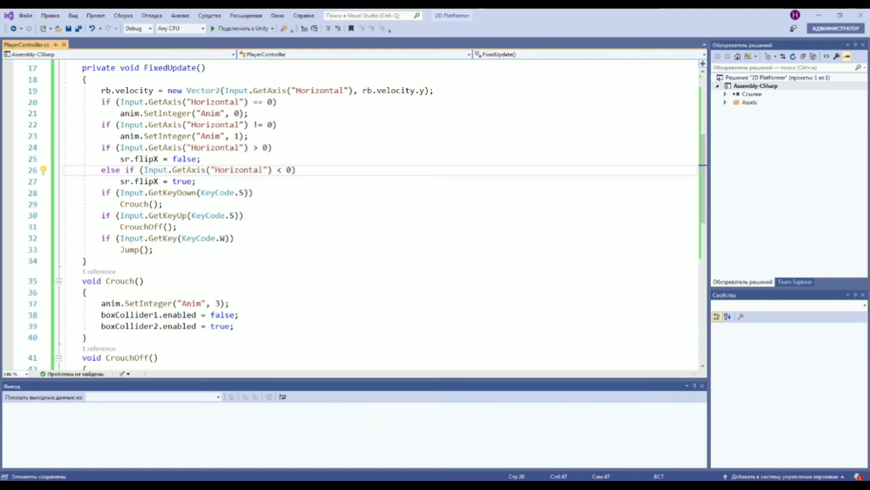
scroll(389, 308, "up", 3)
key("alt+Tab")
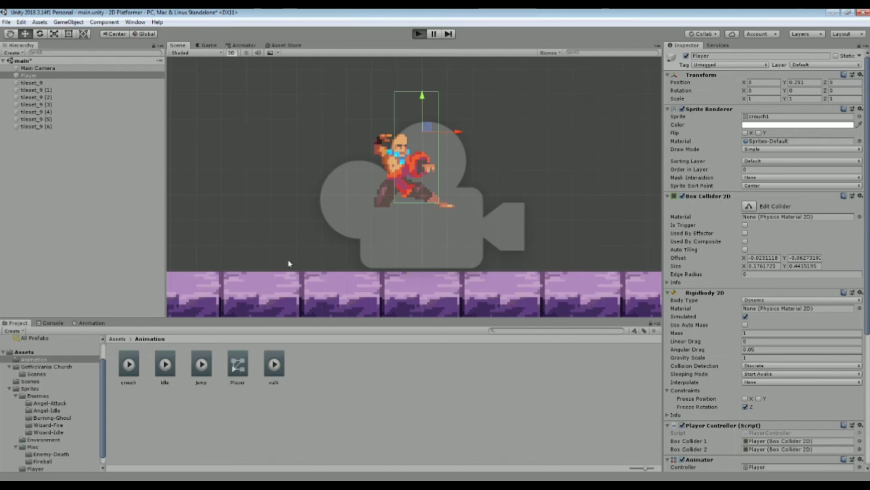
key("ctrl+p")
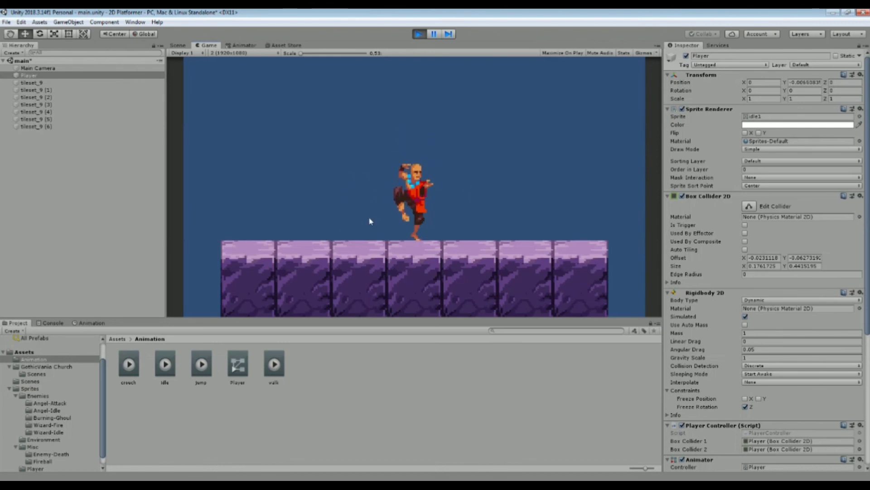
key("Left")
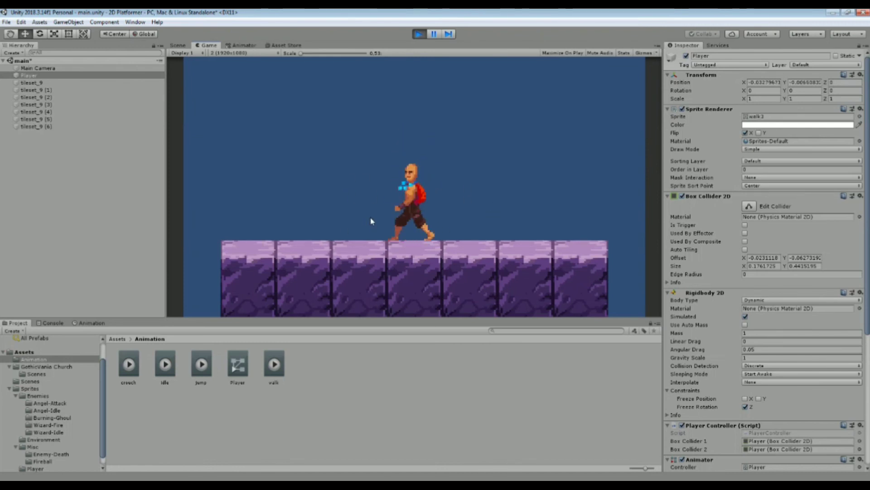
key("Right")
key("Left")
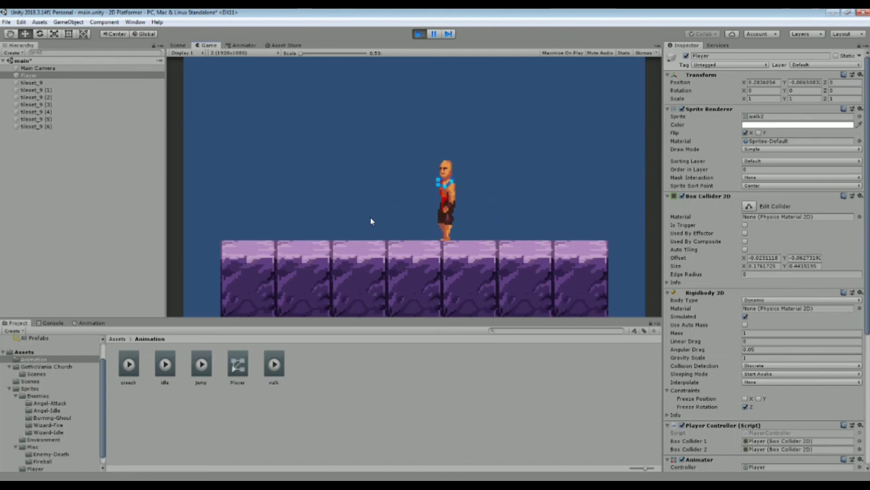
key("Right")
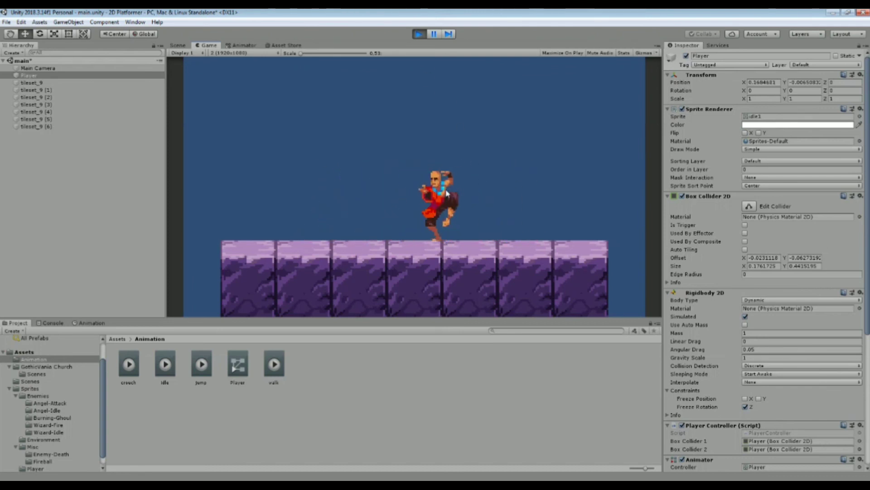
key("Left")
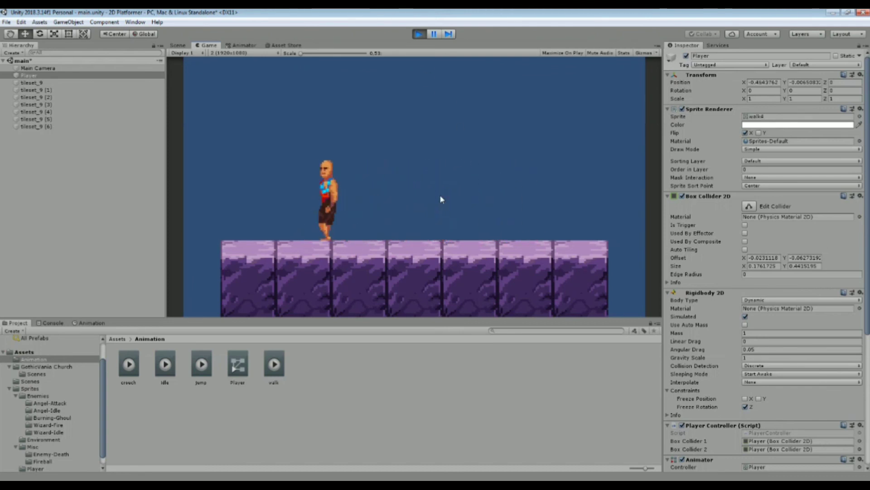
key("Right")
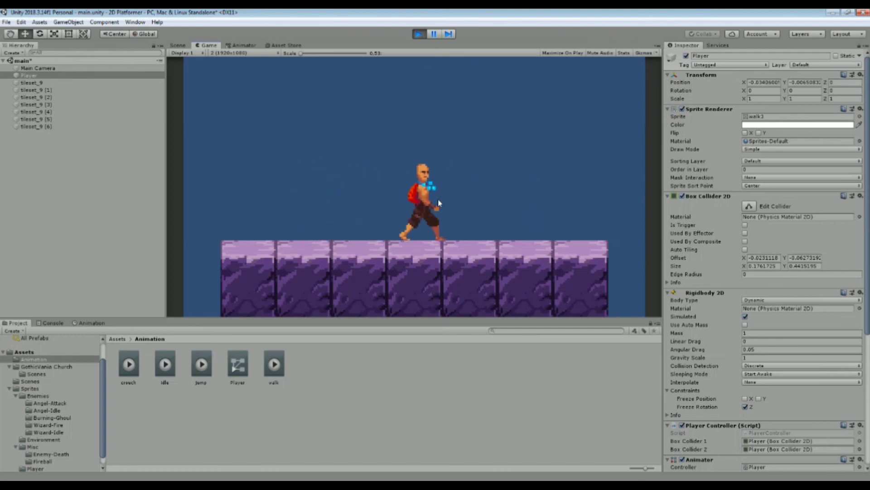
key("Left")
key("Right")
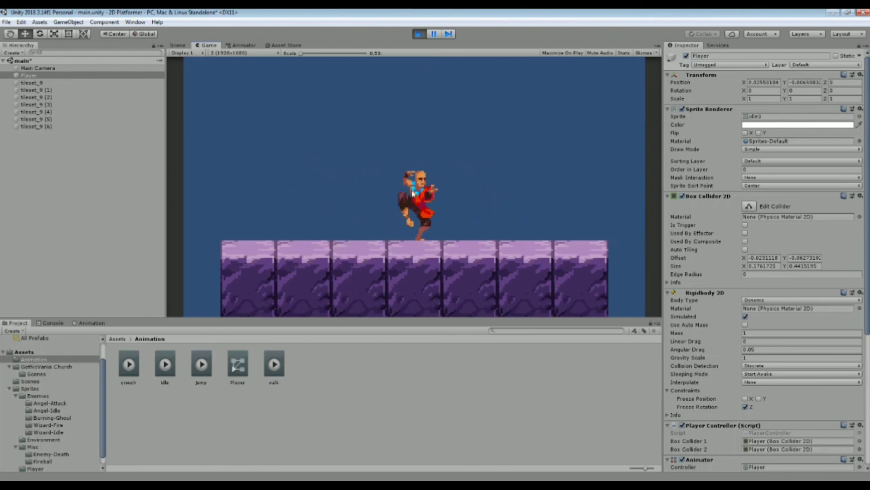
left_click(419, 34)
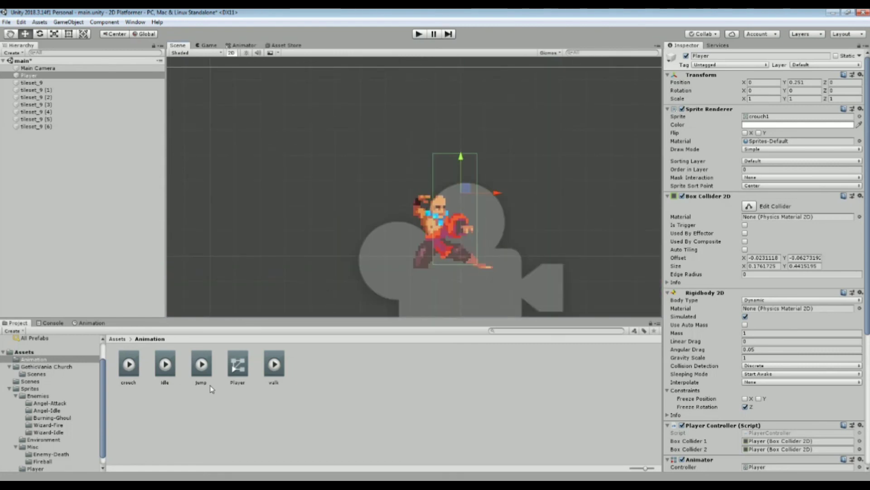
- Set the idle clip's Samples to 5 in the Animation window
double_click(172, 362)
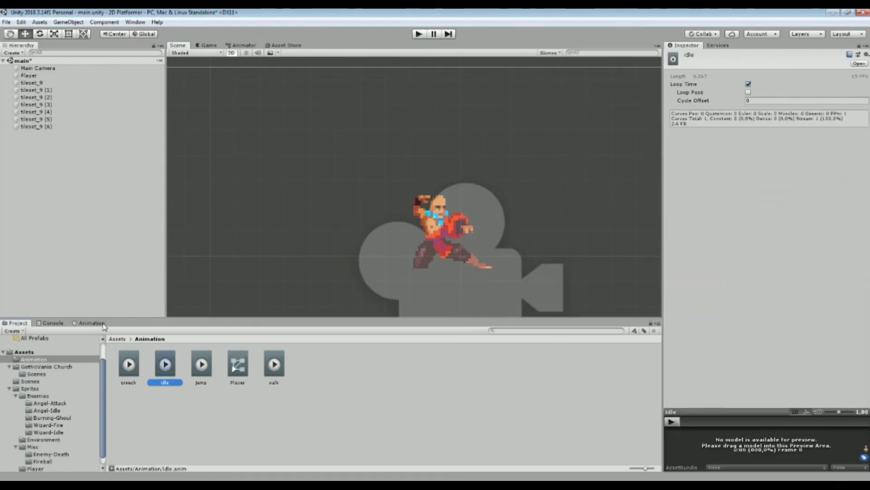
left_click(100, 338)
type("5")
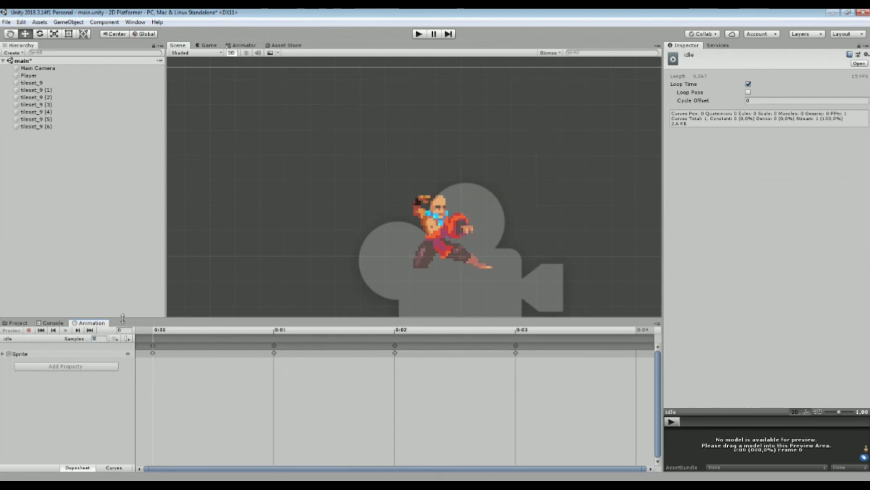
key("Return")
- Play the game, jump to test the idle animation, then stop and rerun
left_click(418, 34)
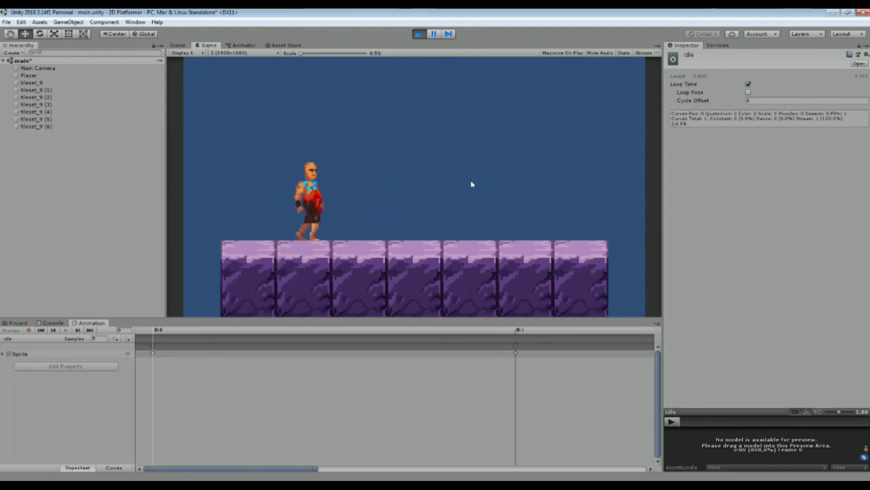
key("space")
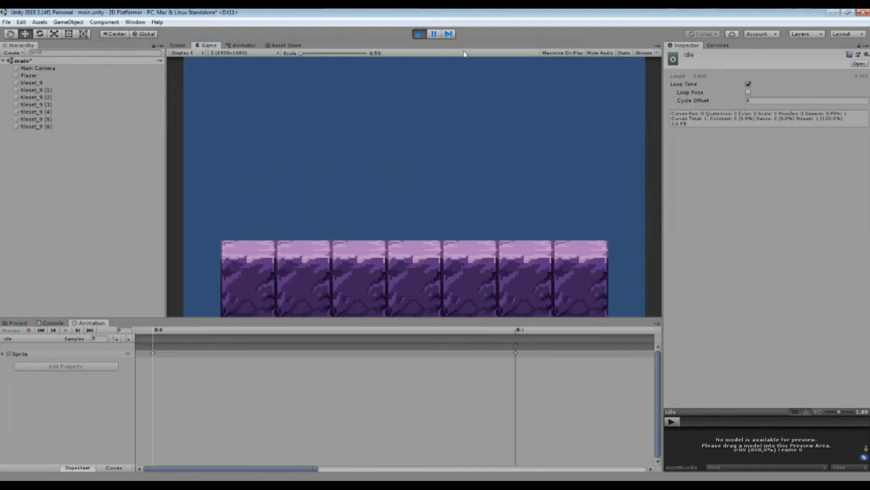
left_click(419, 35)
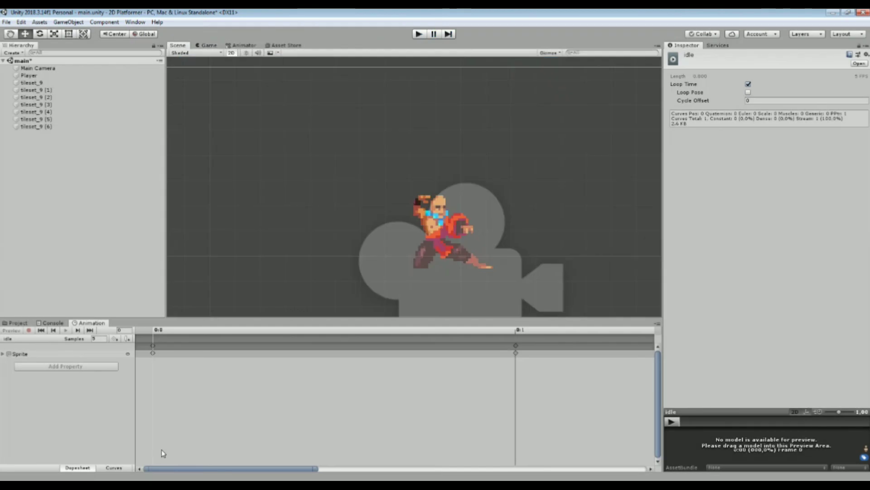
left_click(418, 35)
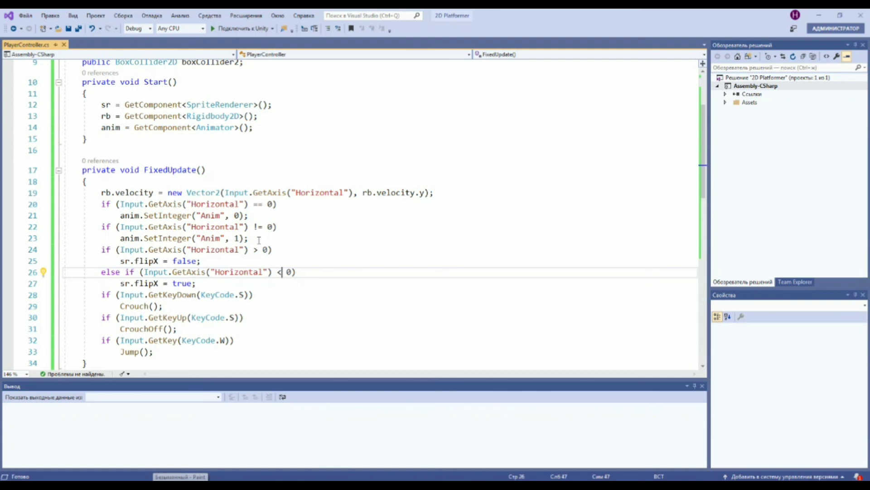
- Change the line 22 walk check from != 0 to > 0 followed by ||
left_click(259, 239)
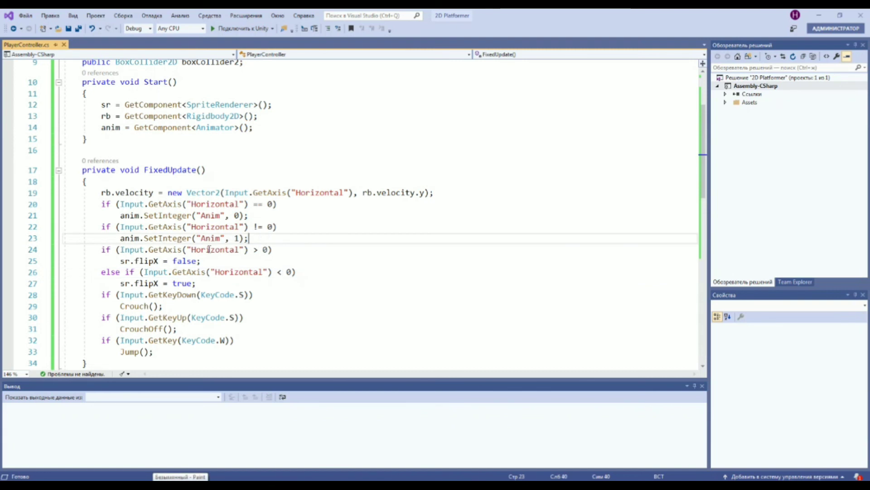
left_click(257, 227)
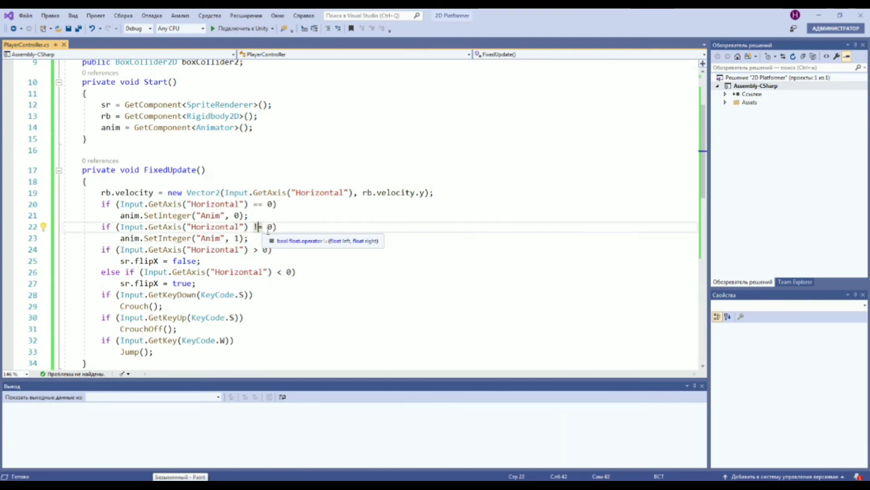
double_click(257, 226)
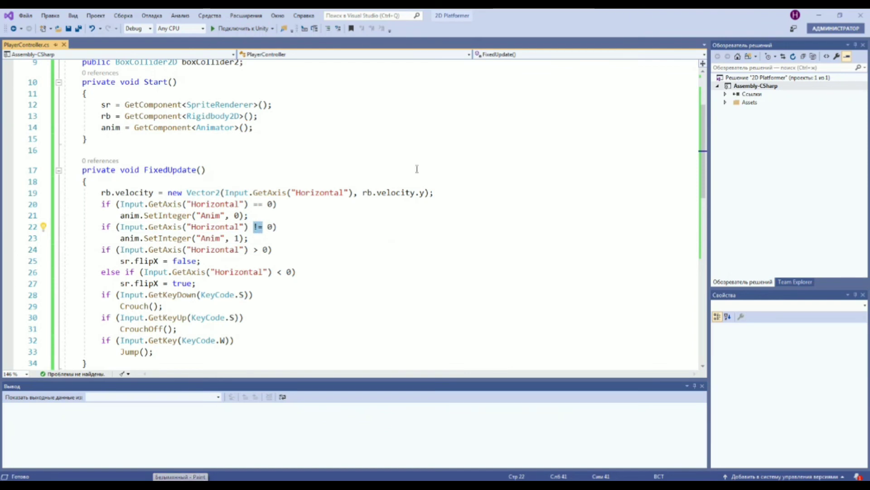
type(">")
key("Right")
type("&&")
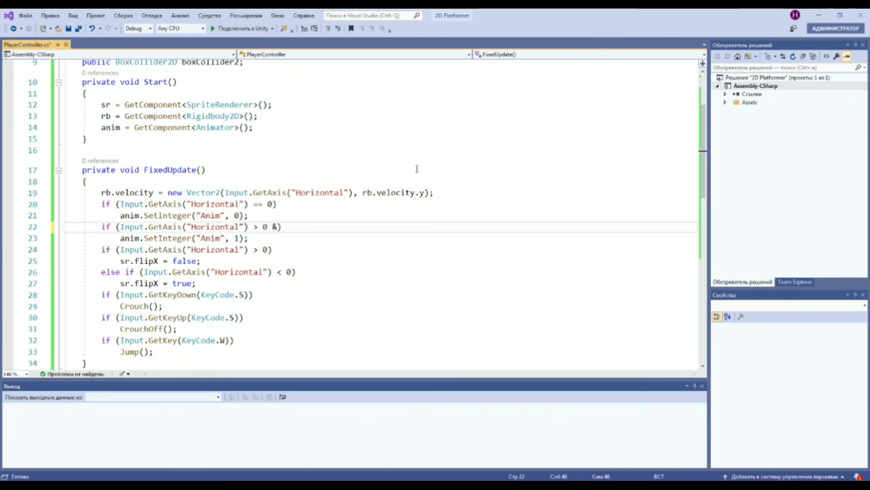
key("BackSpace")
key("BackSpace")
type("||")
- Append Input.GetAxis("Horizontal") < 0 after the ||, then save the script
left_click_drag(272, 227, 128, 227)
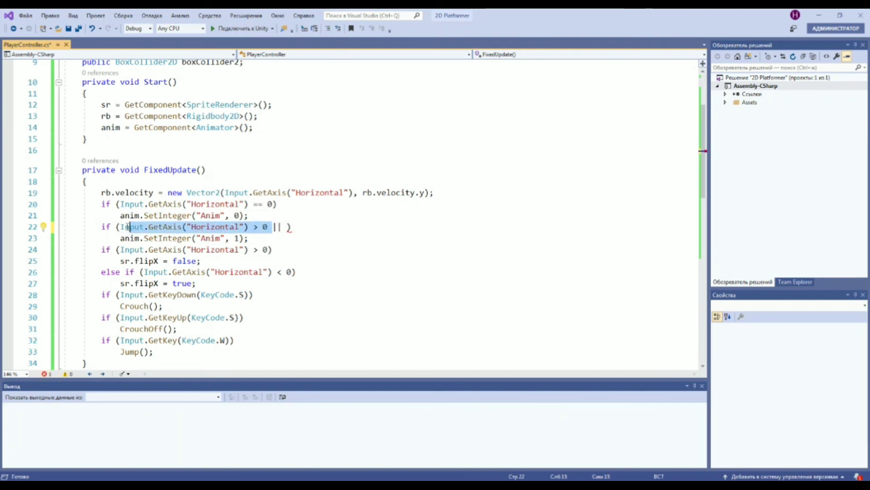
key("ctrl+c")
left_click(286, 227)
key("ctrl+v")
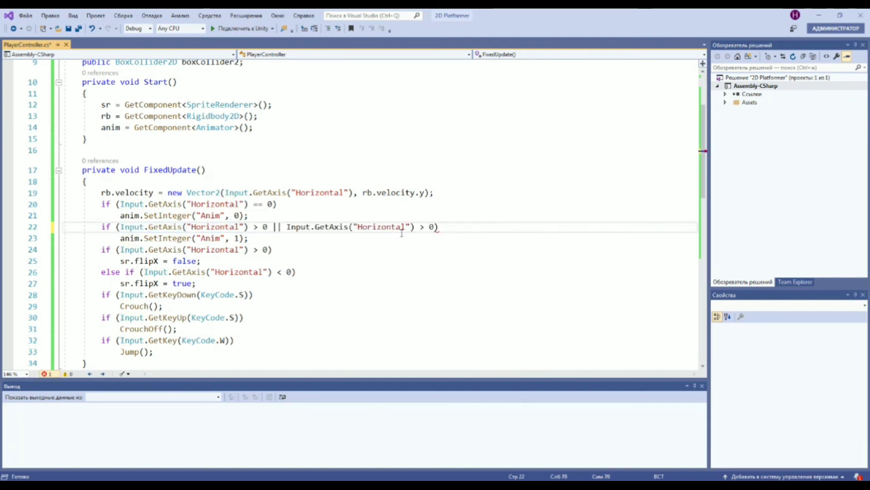
left_click(420, 226)
key("Right")
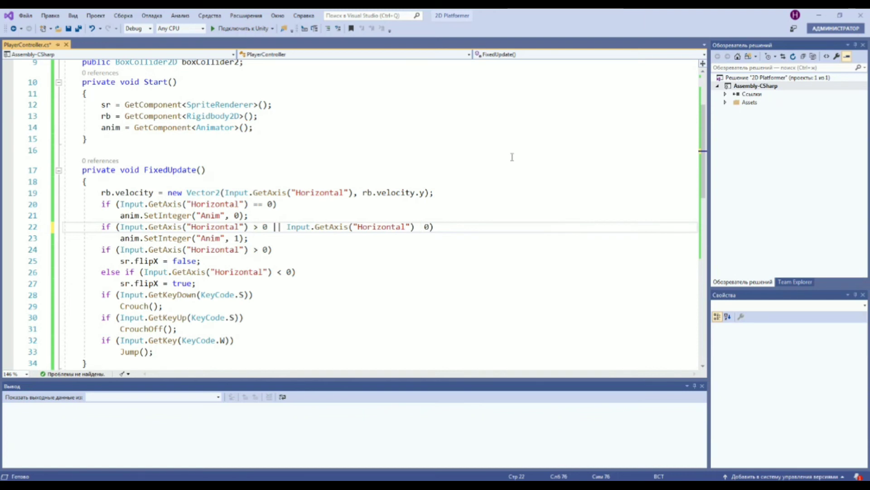
type("<")
key("BackSpace")
key("BackSpace")
type("<")
key("ctrl+s")
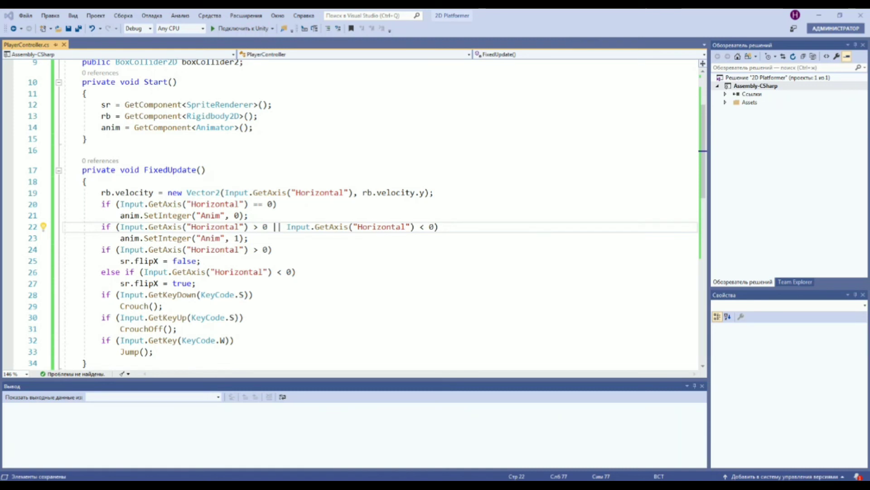
key("alt+Tab")
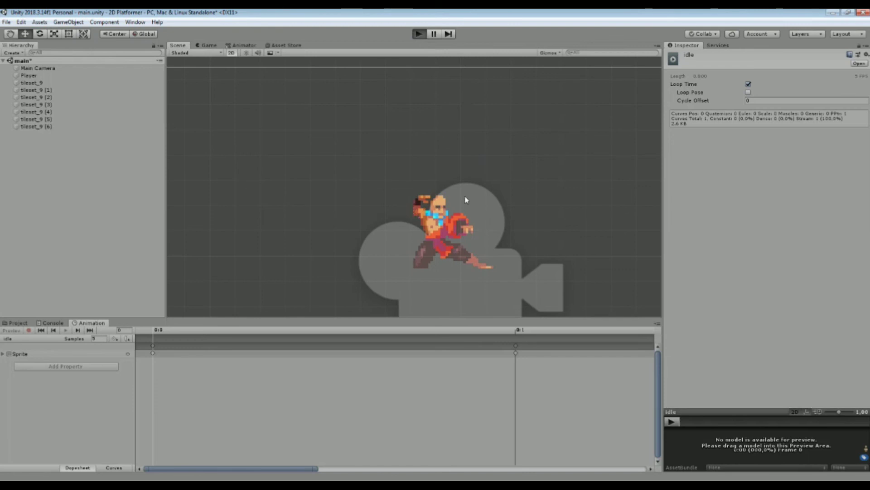
- Play the game, walk the player left and right, inspect Player, then stop
key("ctrl+p")
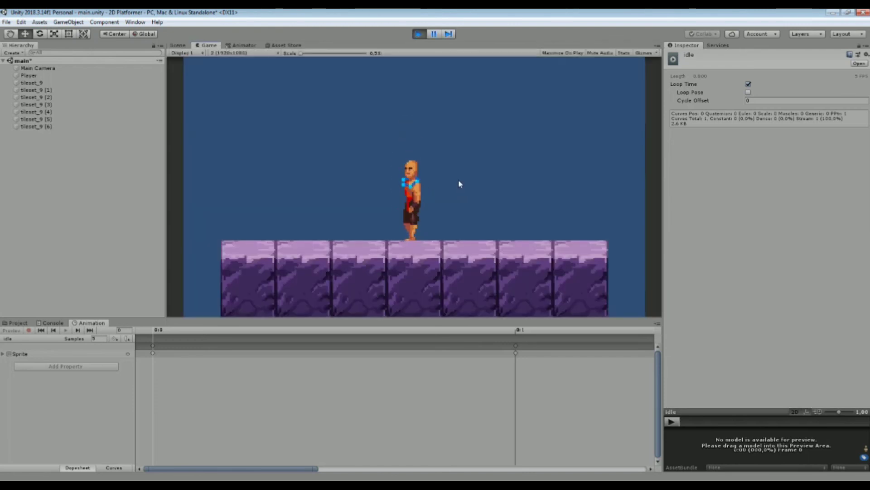
key("Left")
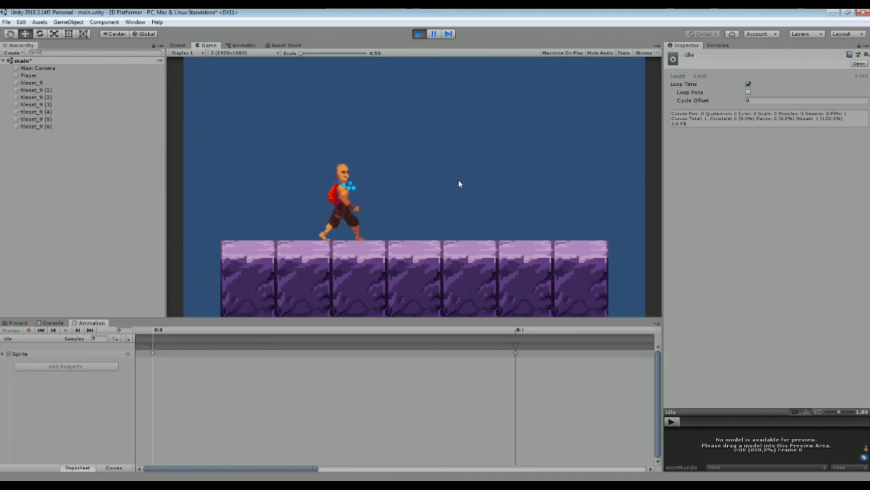
key("Right")
key("Left")
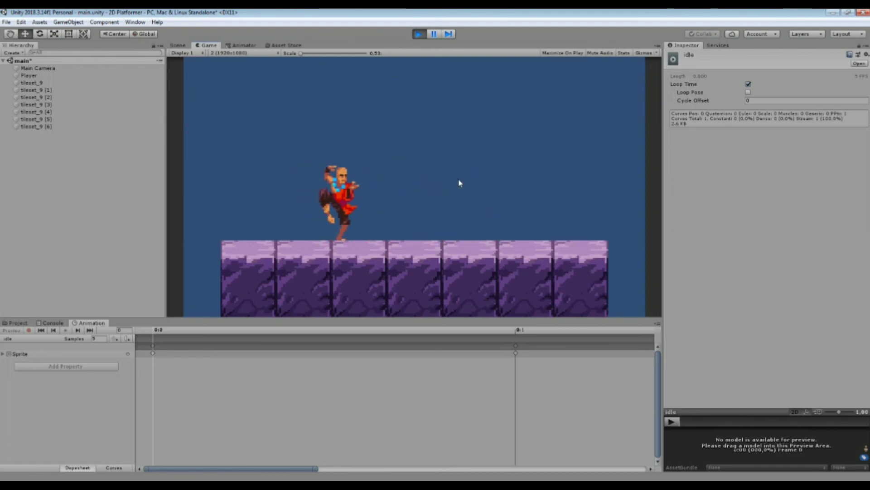
key("Left")
key("Right")
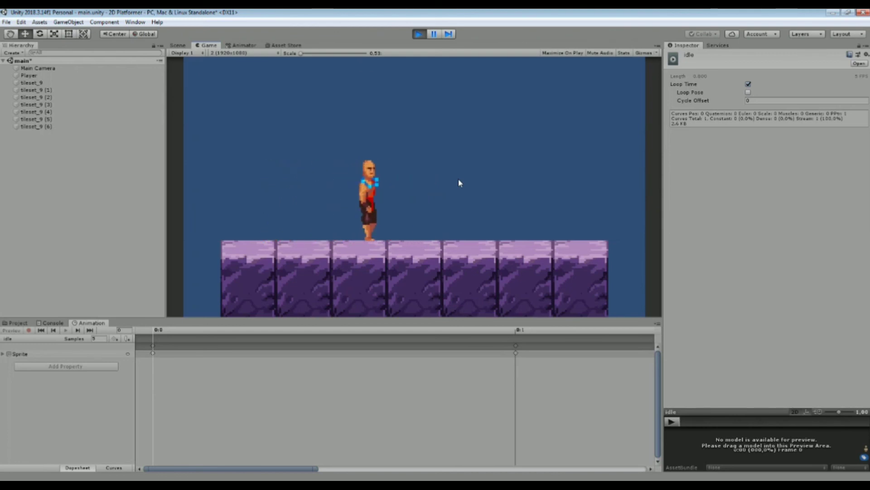
key("Left")
key("Right")
left_click(400, 195)
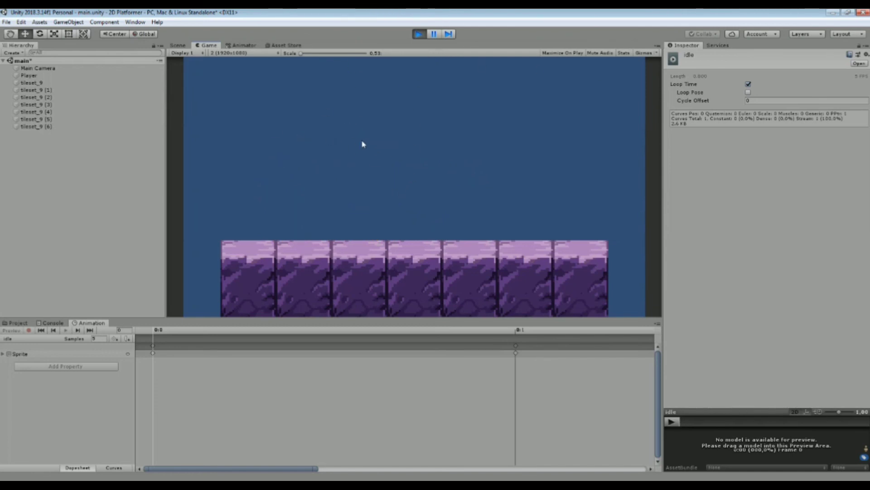
left_click(71, 74)
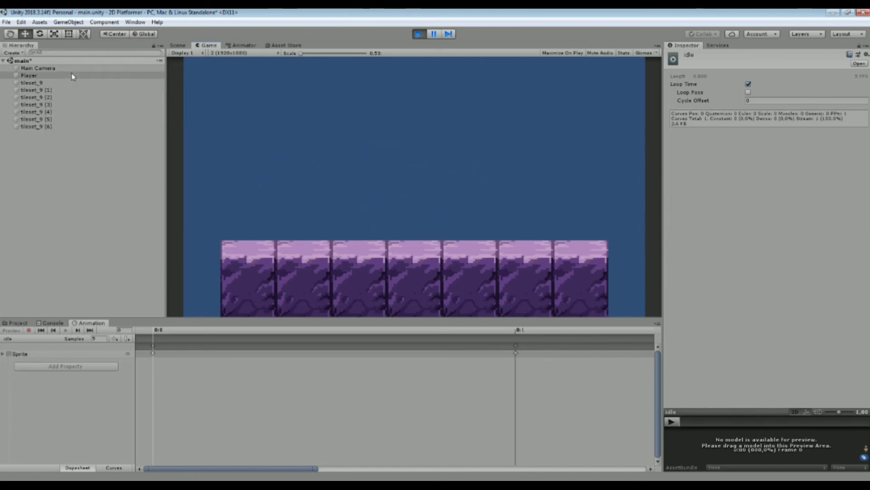
left_click(418, 215)
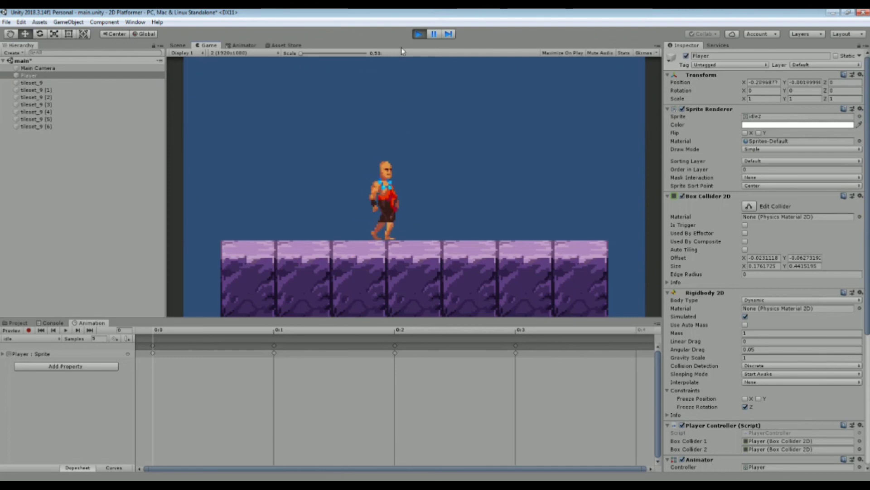
left_click(420, 34)
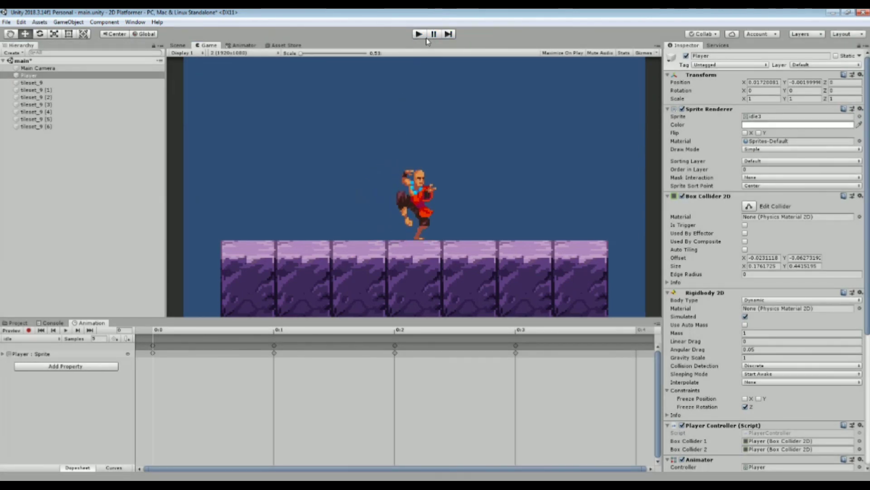
- Show the Animation folder's clips and re-centre the player in the Scene view
scroll(447, 229, "down", 2)
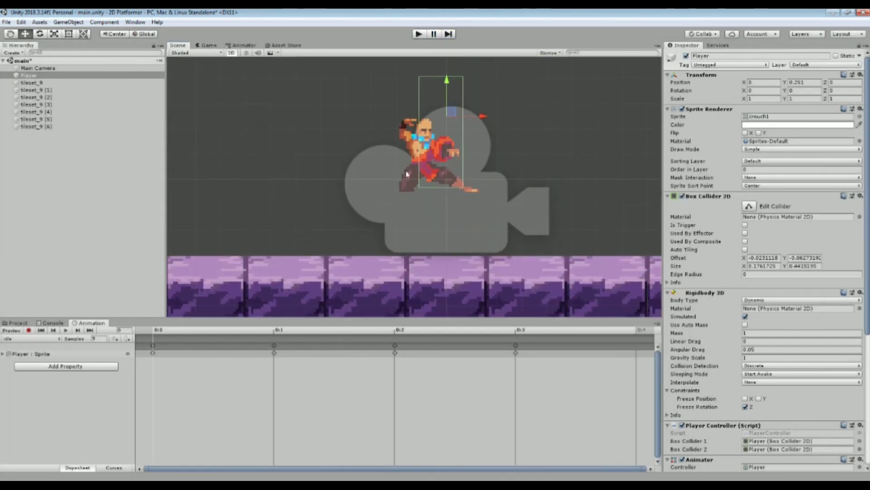
left_click(16, 323)
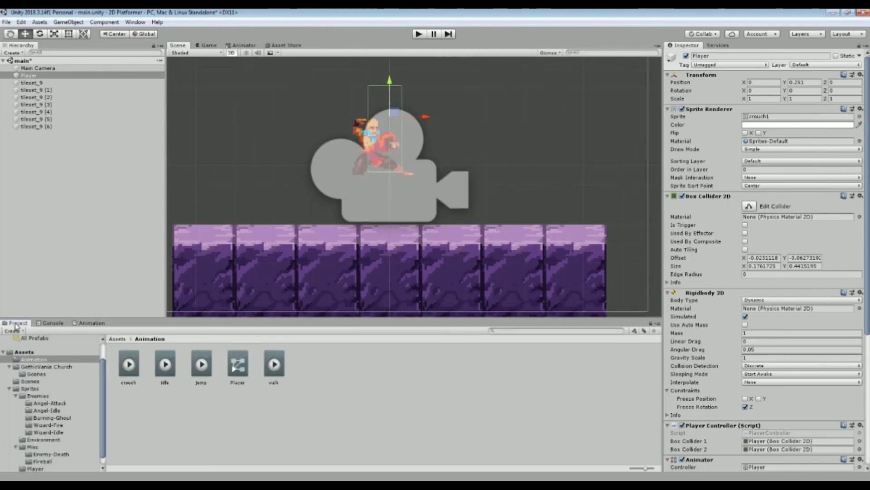
scroll(307, 206, "down", 2)
middle_click_drag(308, 205, 372, 169)
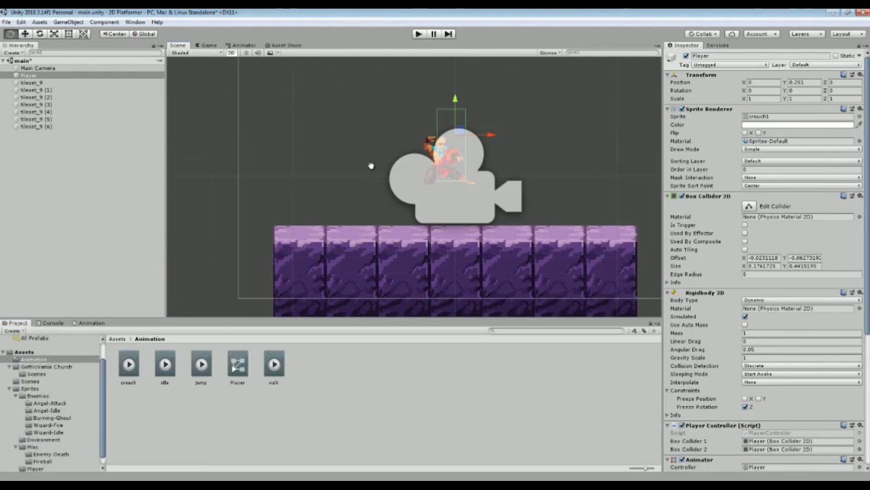
mouse_move(489, 174)
middle_mouse_down()
mouse_move(450, 165)
mouse_move(427, 139)
mouse_move(428, 188)
middle_mouse_up()
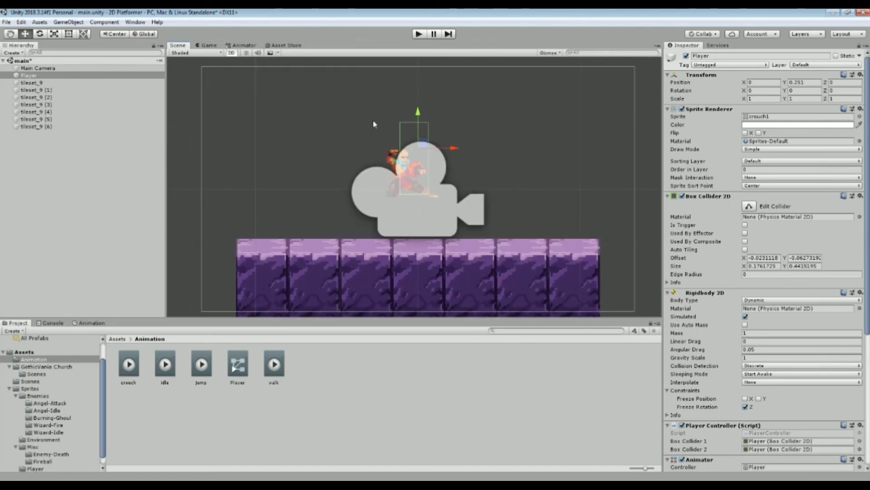